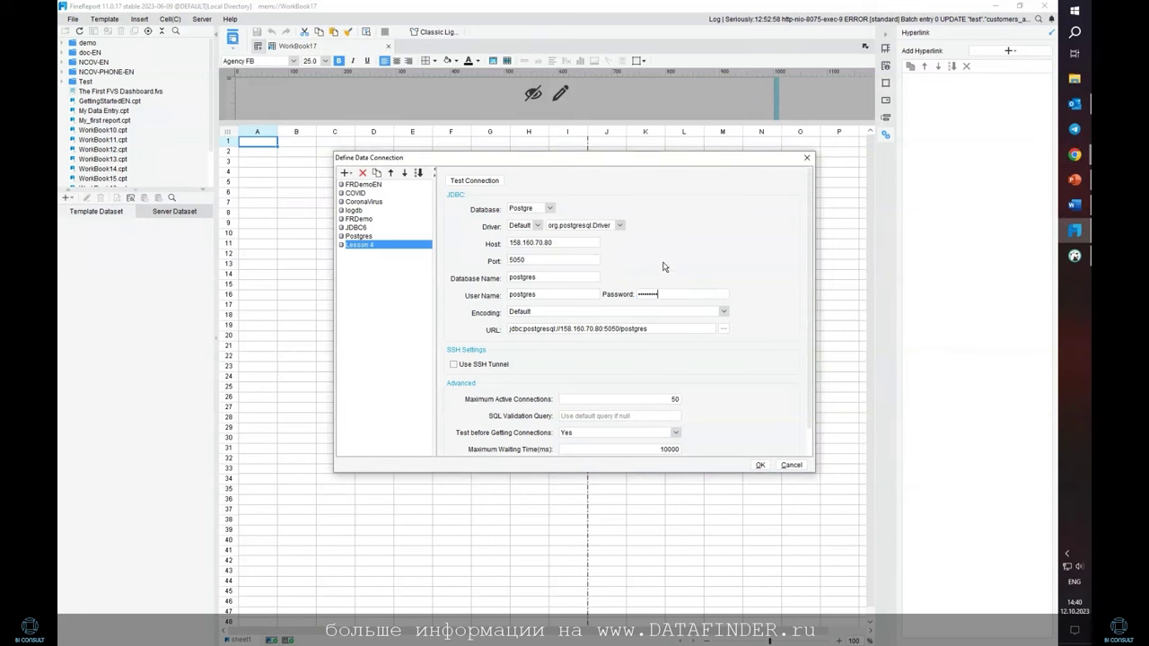
Test the Lesson 4 database connection and save its settings
{"action": "left_click", "coordinate": [494, 184]}
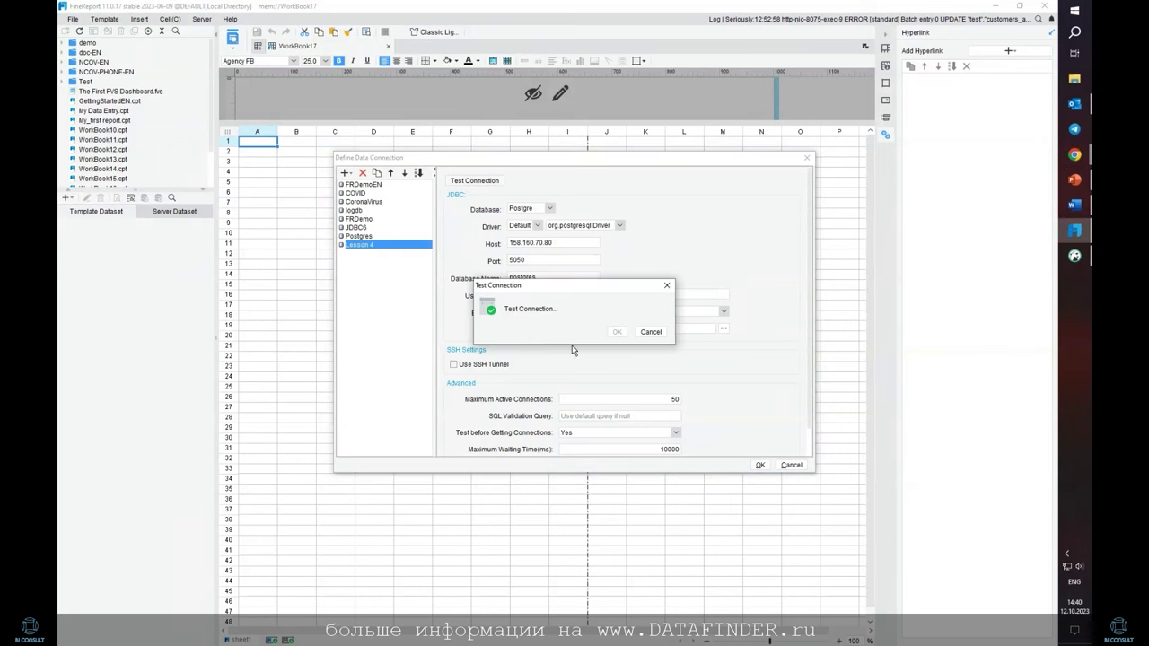
{"action": "left_click", "coordinate": [616, 332]}
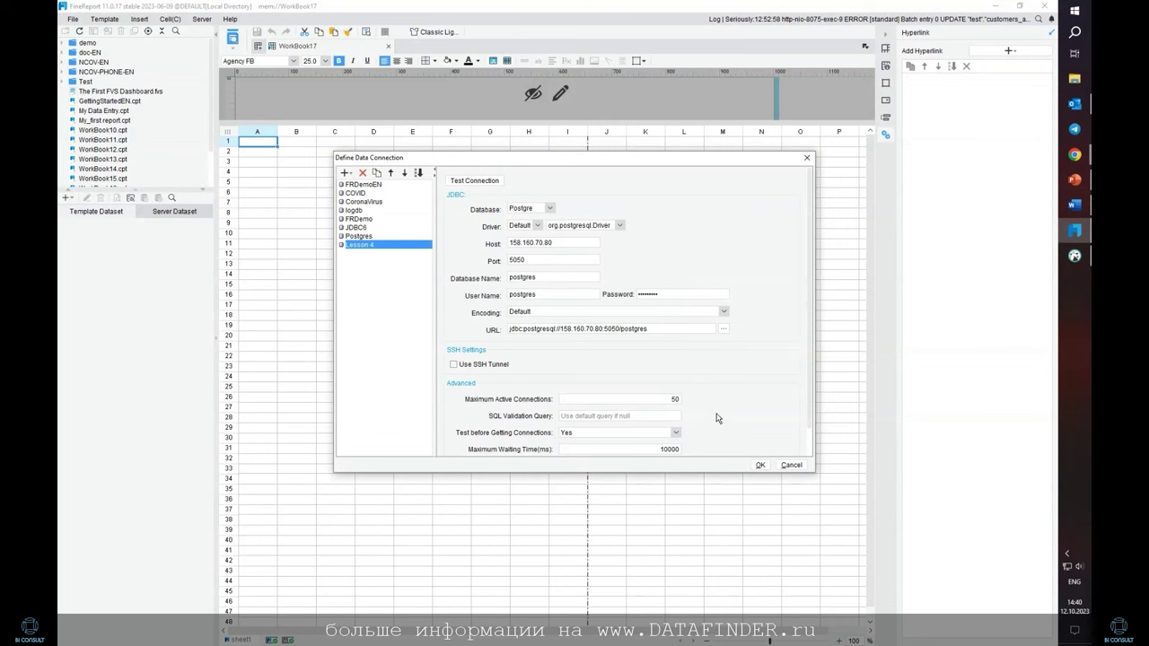
{"action": "left_click", "coordinate": [761, 465]}
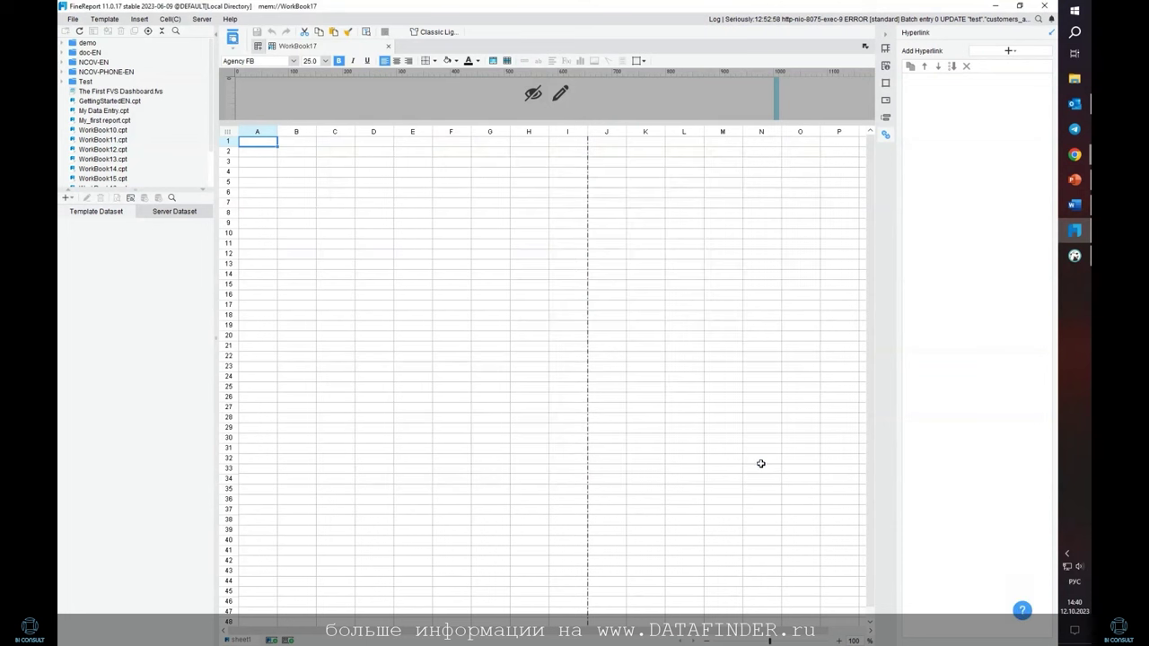
Add DB Query dataset ds1 on Lesson 4 selecting everything from test.fr_customers
{"action": "left_click", "coordinate": [66, 197]}
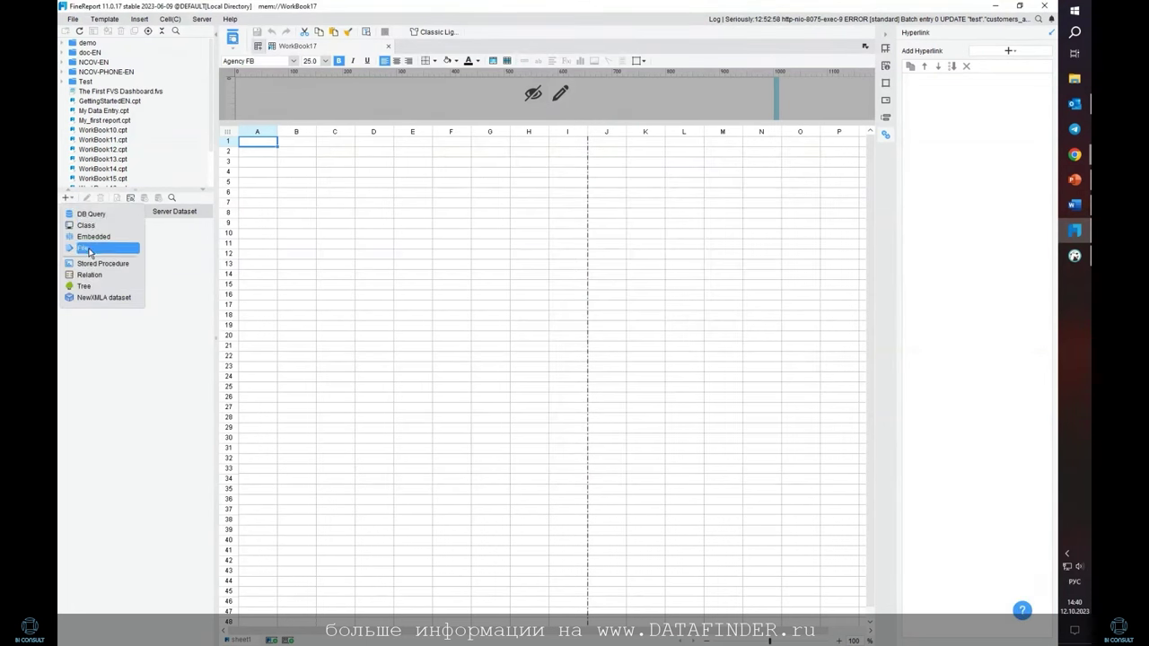
{"action": "left_click", "coordinate": [91, 216]}
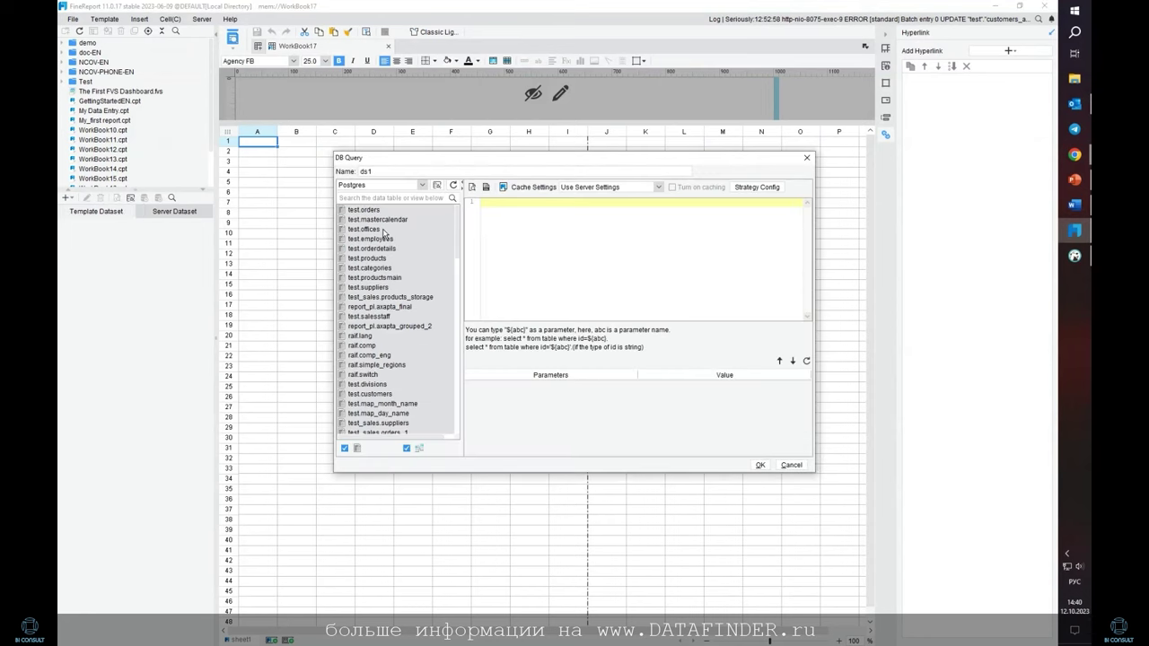
{"action": "scroll", "coordinate": [368, 202], "scroll_direction": "down", "scroll_amount": 3}
{"action": "scroll", "coordinate": [420, 251], "scroll_direction": "up", "scroll_amount": 2}
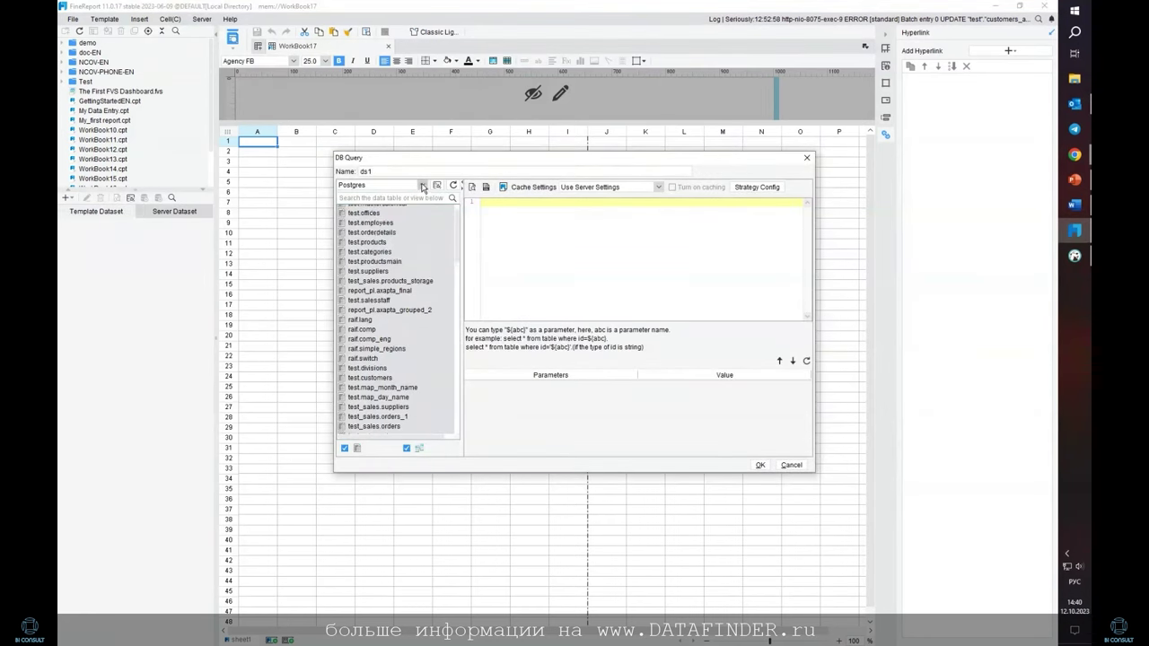
{"action": "left_click", "coordinate": [422, 186]}
{"action": "left_click", "coordinate": [395, 256]}
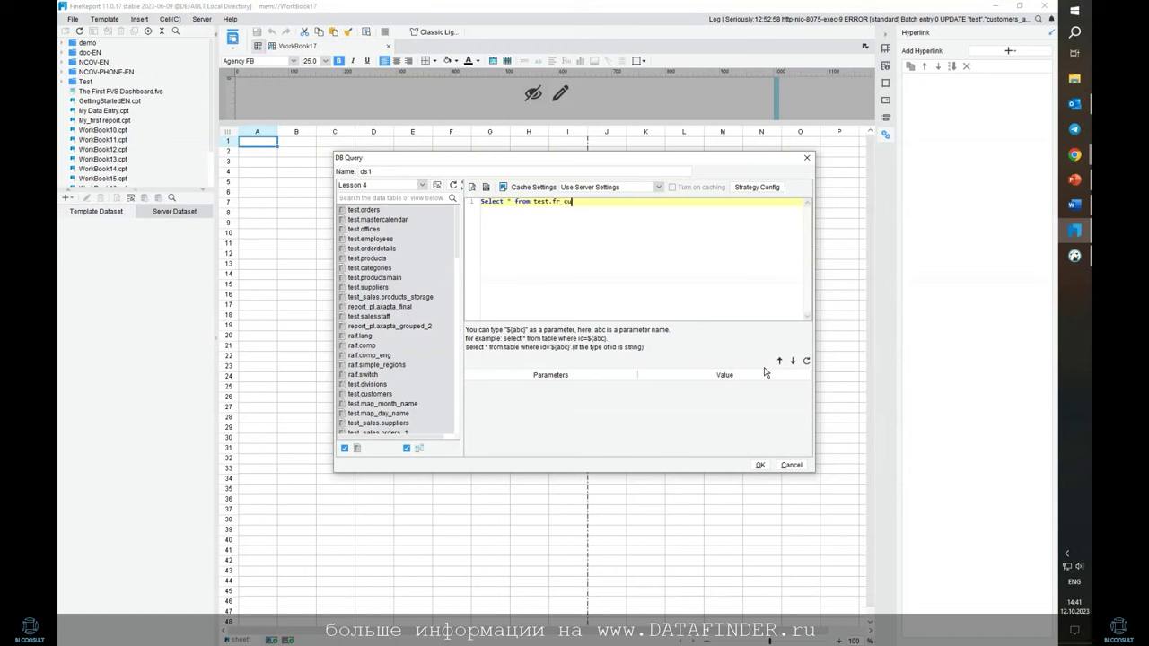
{"action": "type", "text": "ers"}
{"action": "left_click", "coordinate": [759, 465]}
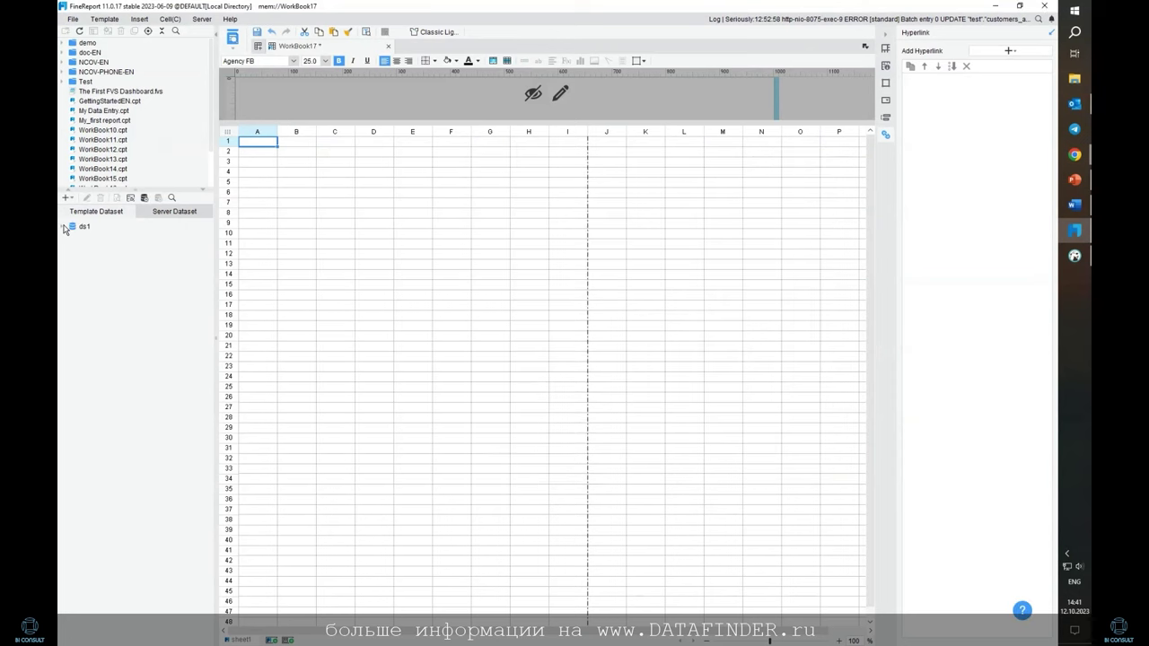
Expand ds1 and look over its fields such as id and lastname
{"action": "left_click", "coordinate": [63, 227]}
{"action": "left_click", "coordinate": [93, 236]}
{"action": "left_click", "coordinate": [99, 256]}
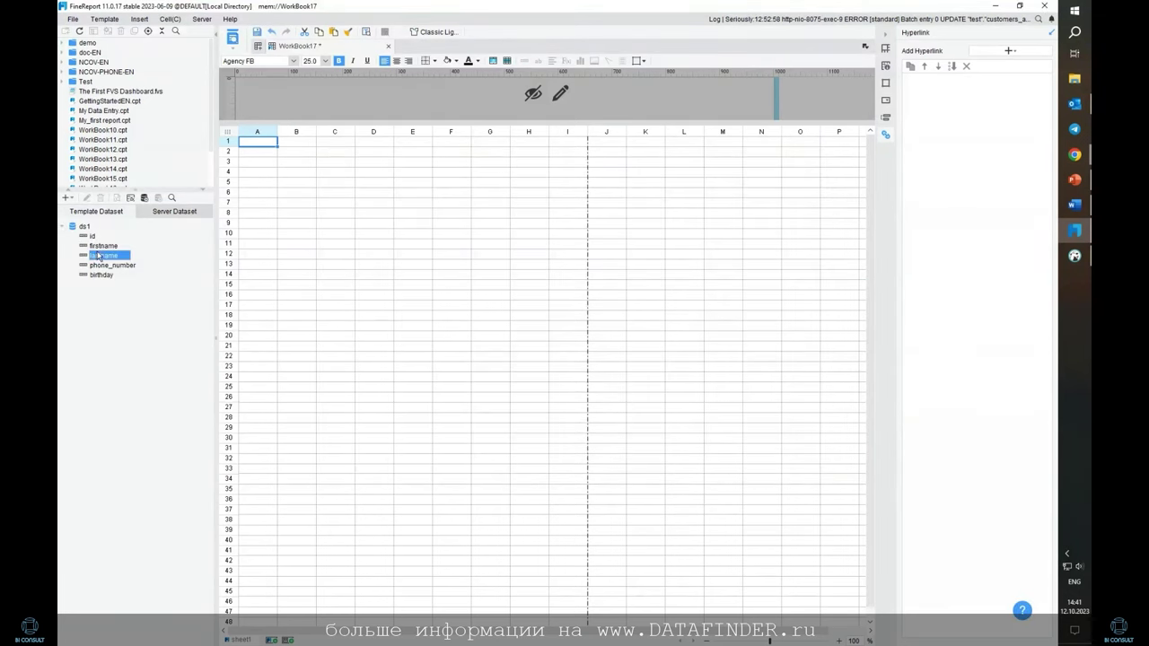
{"action": "left_click", "coordinate": [106, 266]}
{"action": "left_click", "coordinate": [104, 257]}
{"action": "left_click", "coordinate": [105, 247]}
{"action": "left_click", "coordinate": [94, 237]}
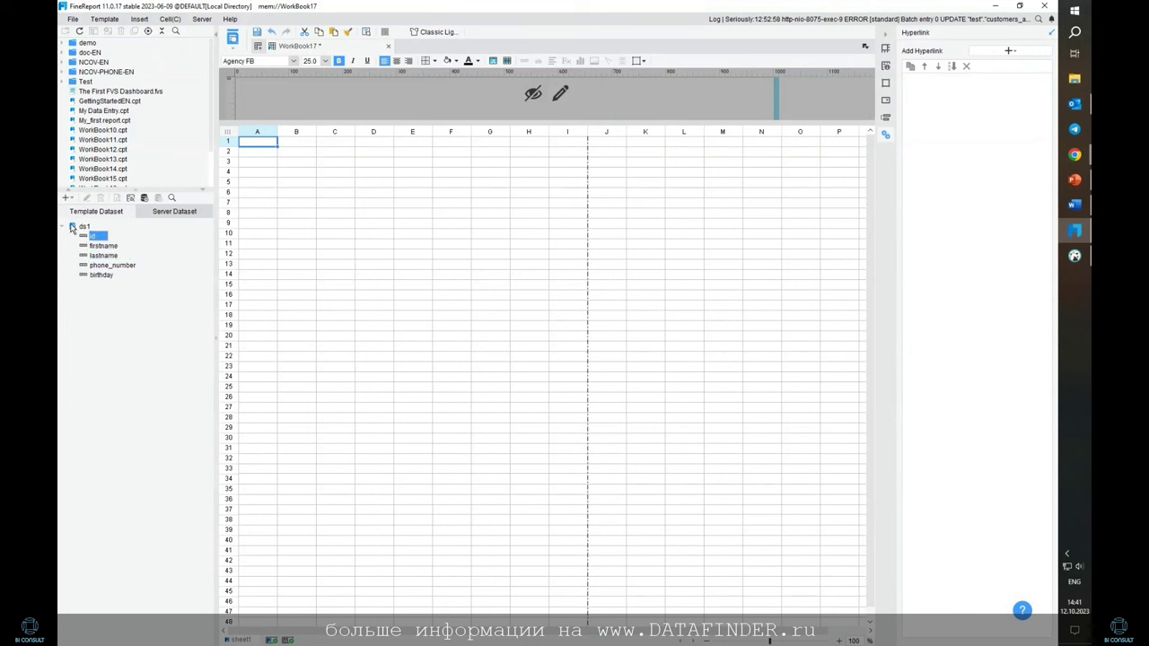
Edit the ds1 query, putting FROM on its own line and adding a JOIN line
{"action": "right_click", "coordinate": [81, 228]}
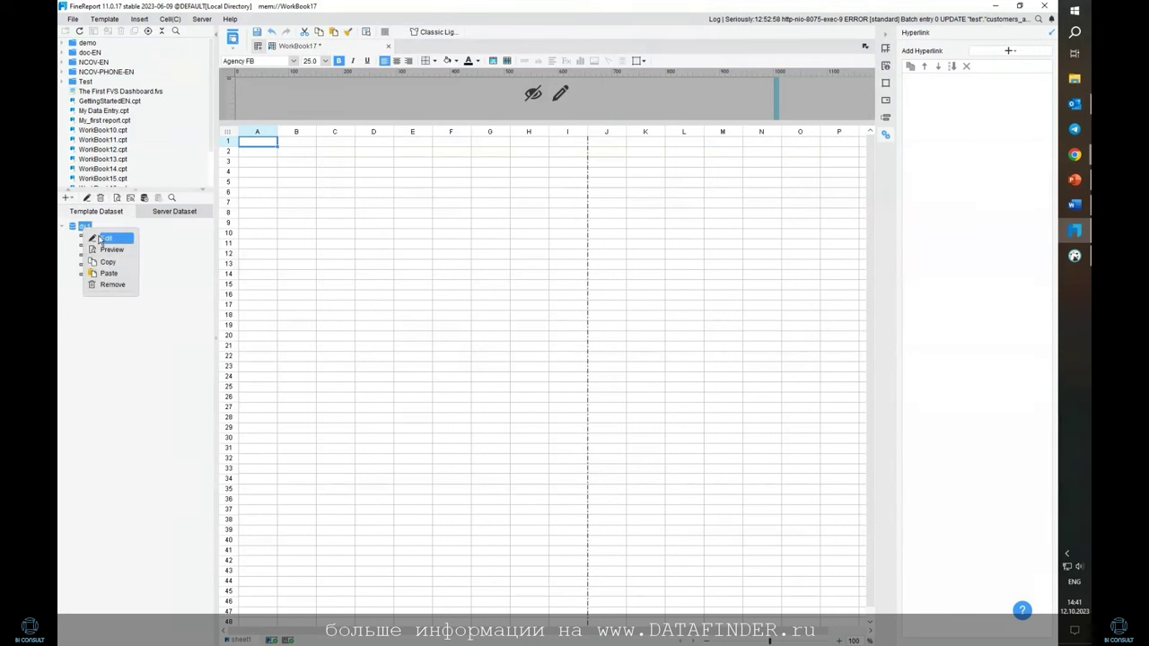
{"action": "left_click", "coordinate": [104, 239]}
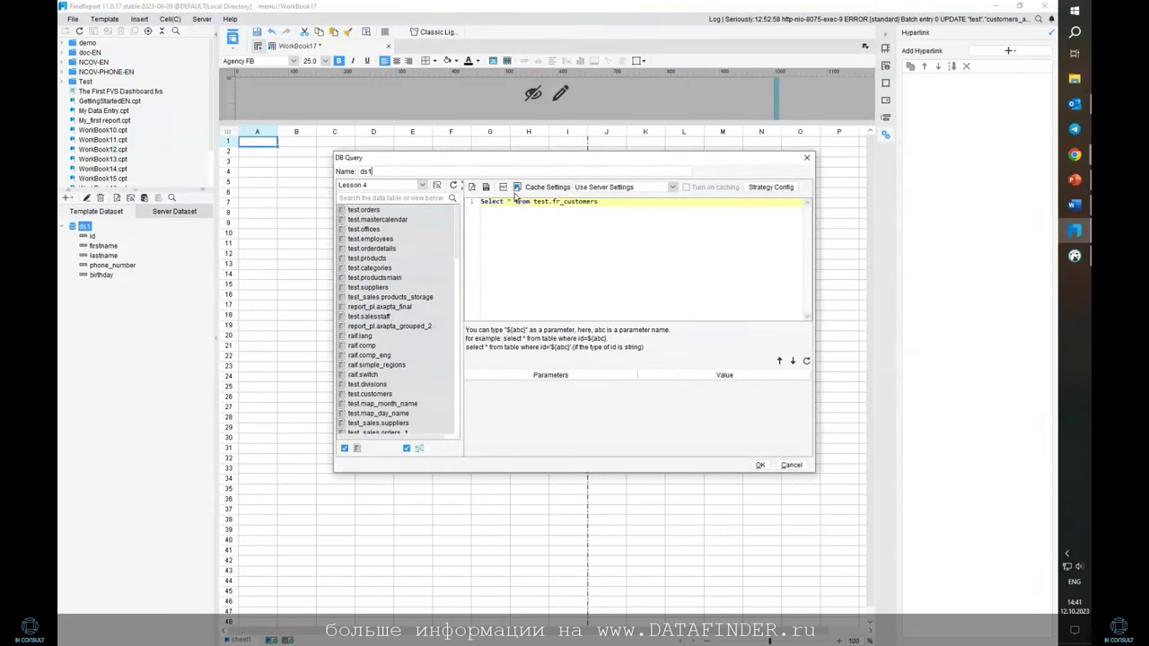
{"action": "key", "text": "Return"}
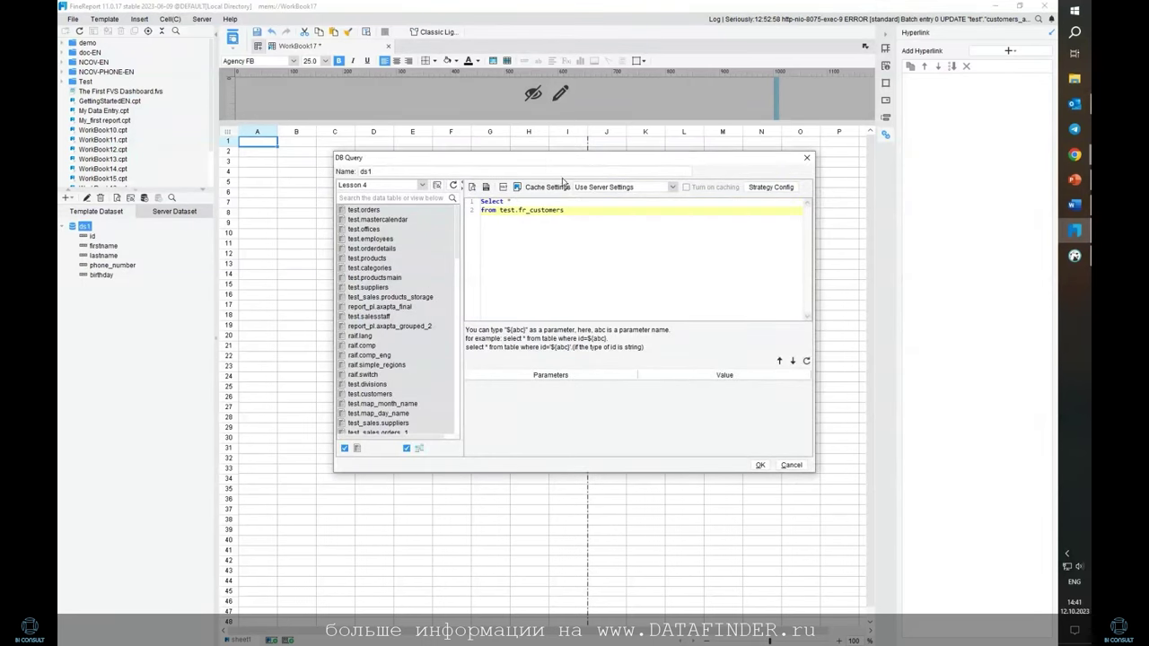
{"action": "key", "text": "Return"}
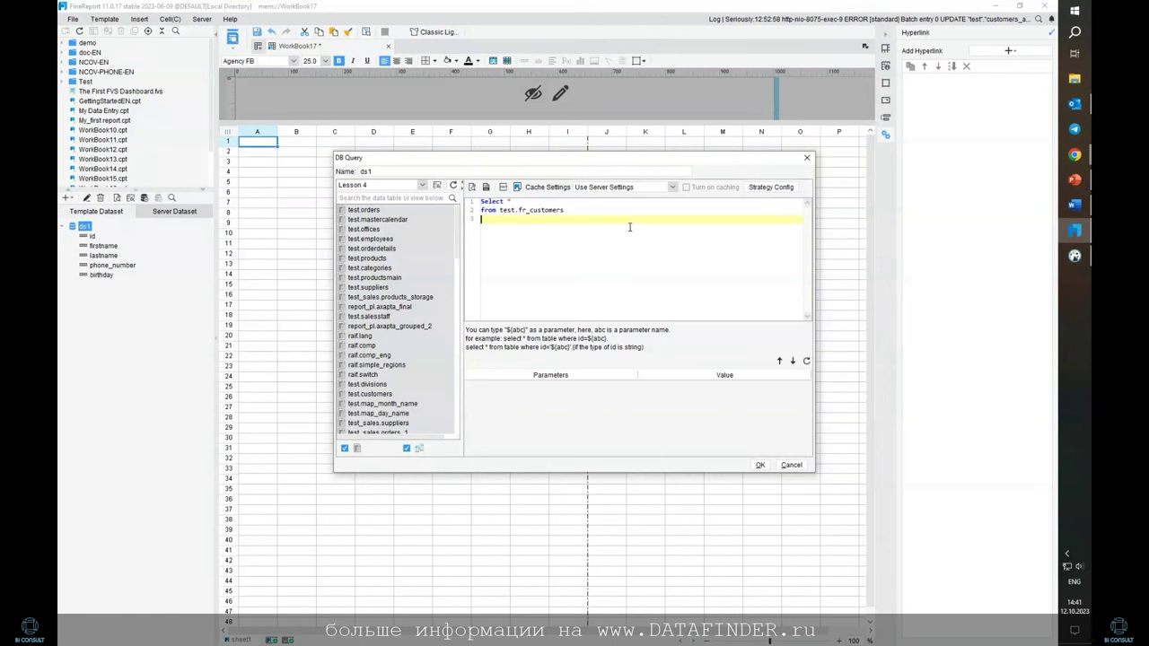
{"action": "type", "text": "JOIN test.fr_bank"}
{"action": "key", "text": "Return"}
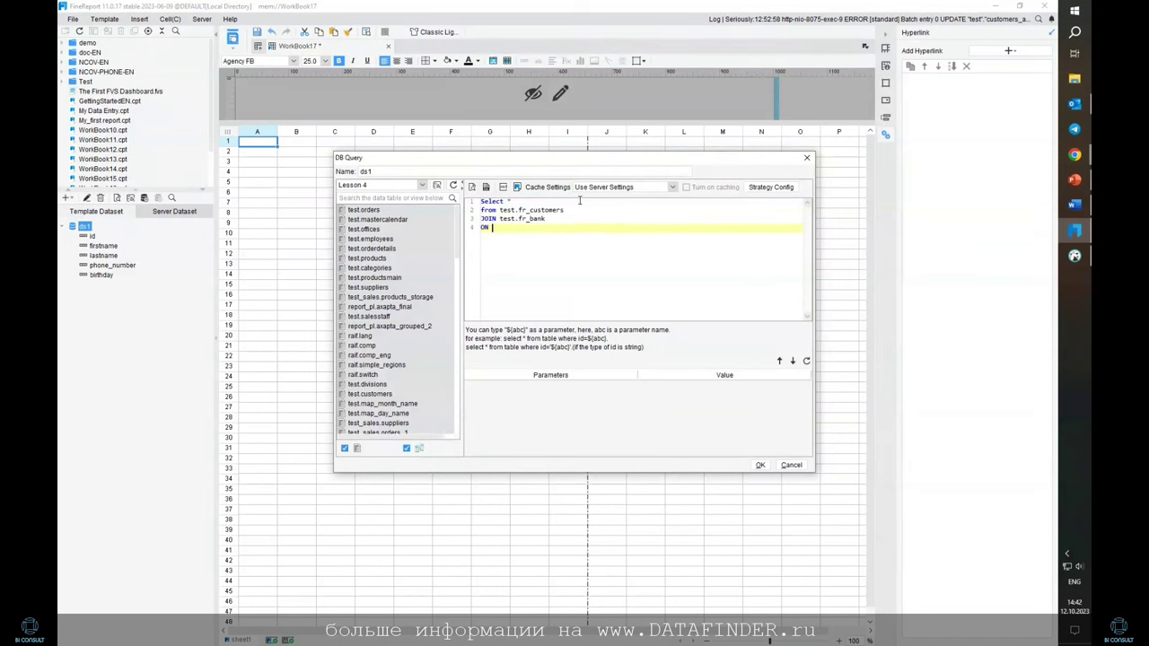
Add aliases c and b and the condition ON c.id=b.customer_id, then confirm
{"action": "left_click", "coordinate": [581, 208]}
{"action": "type", "text": "c"}
{"action": "left_click", "coordinate": [575, 221]}
{"action": "type", "text": "b"}
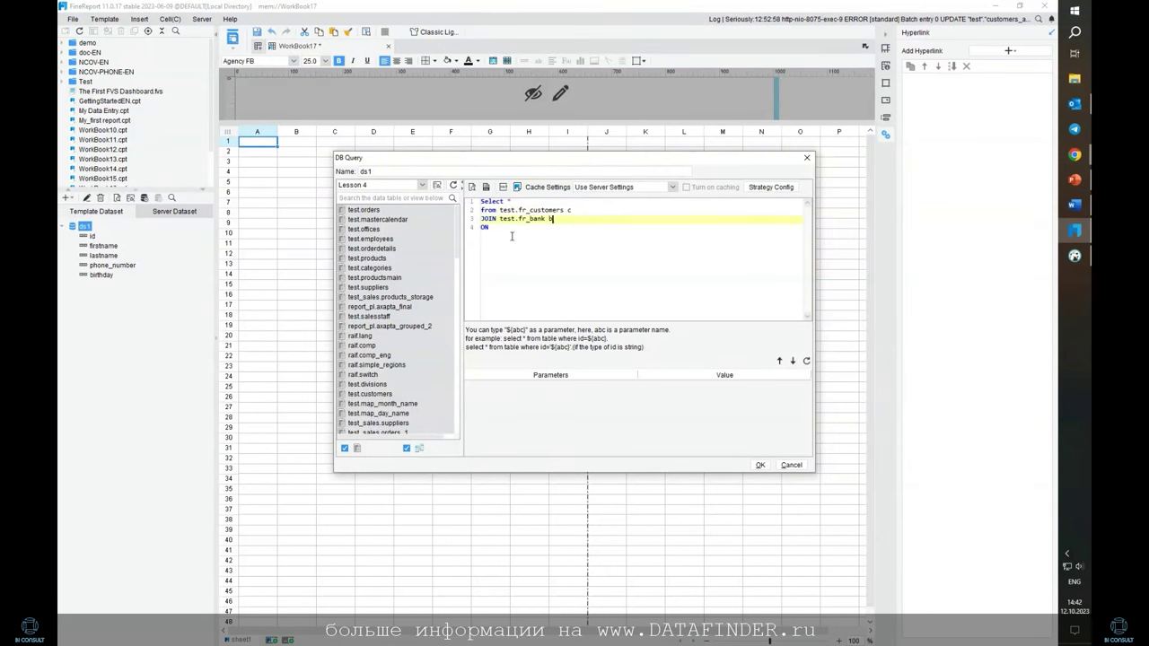
{"action": "left_click", "coordinate": [577, 228]}
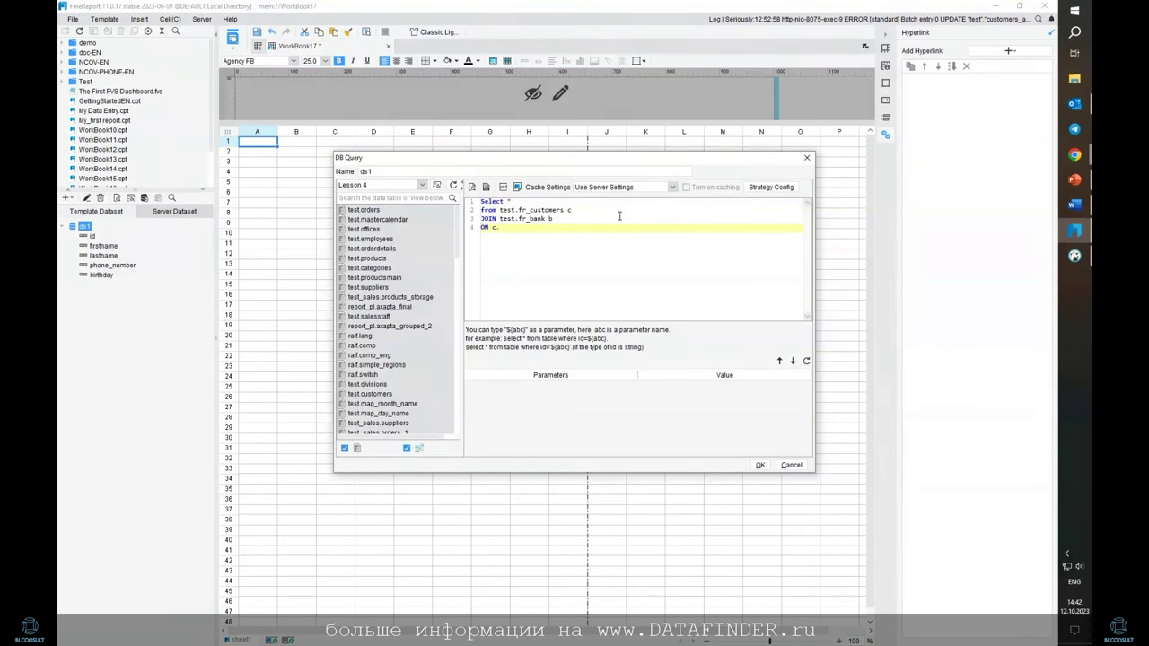
{"action": "type", "text": "c.id="}
{"action": "type", "text": "b.customer_id;"}
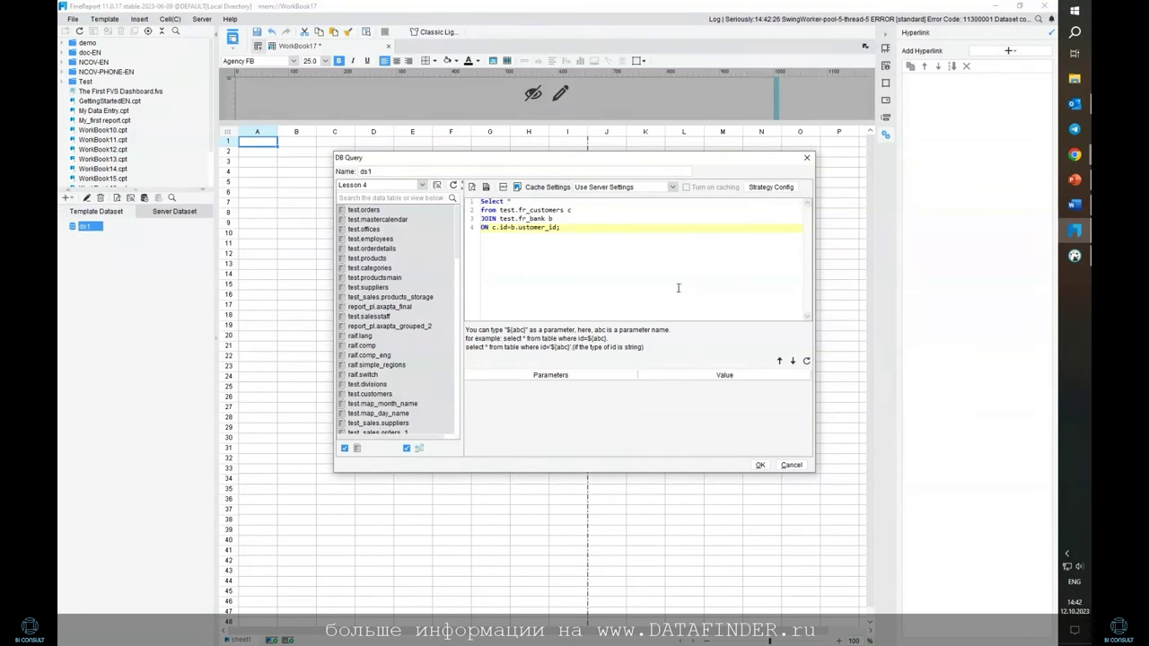
{"action": "type", "text": "c"}
{"action": "left_click", "coordinate": [758, 464]}
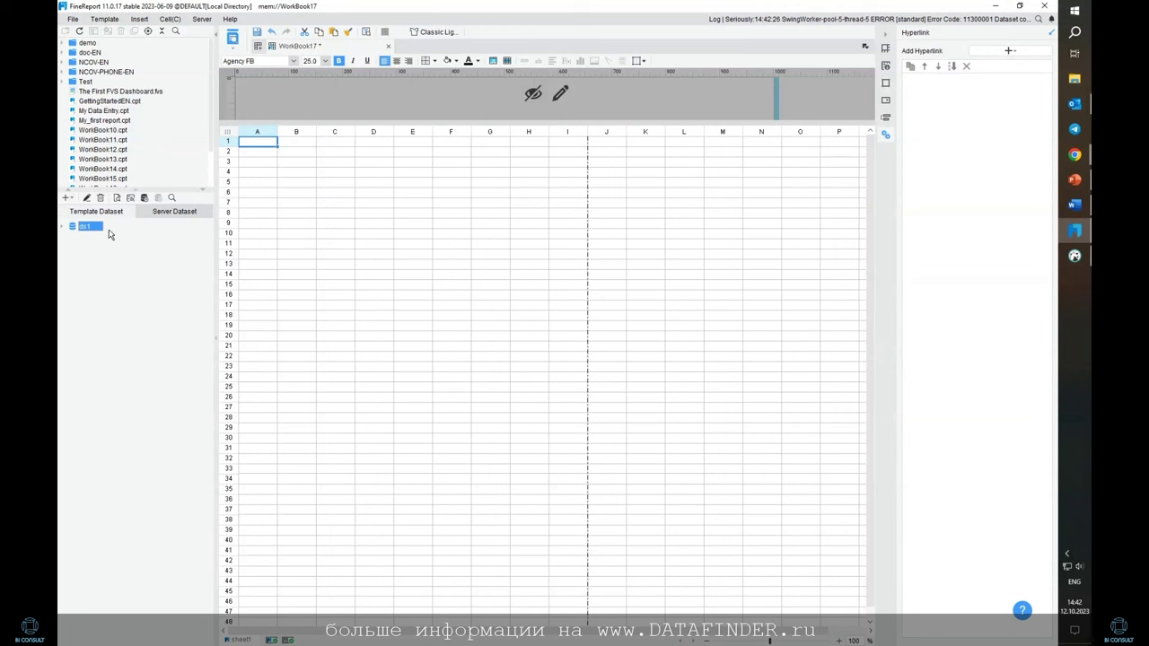
Expand ds1 and enter the headers #, Имя and Фамилия in A1–C1
{"action": "left_click", "coordinate": [64, 230]}
{"action": "left_click", "coordinate": [64, 229]}
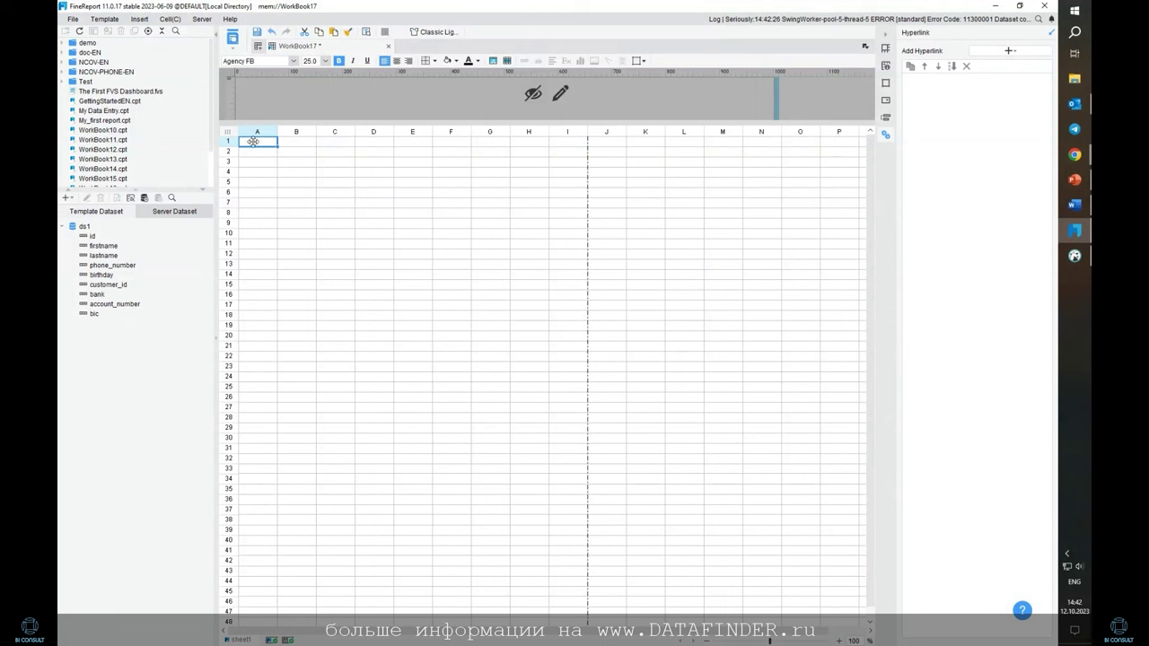
{"action": "type", "text": "# п/п"}
{"action": "left_click", "coordinate": [303, 140]}
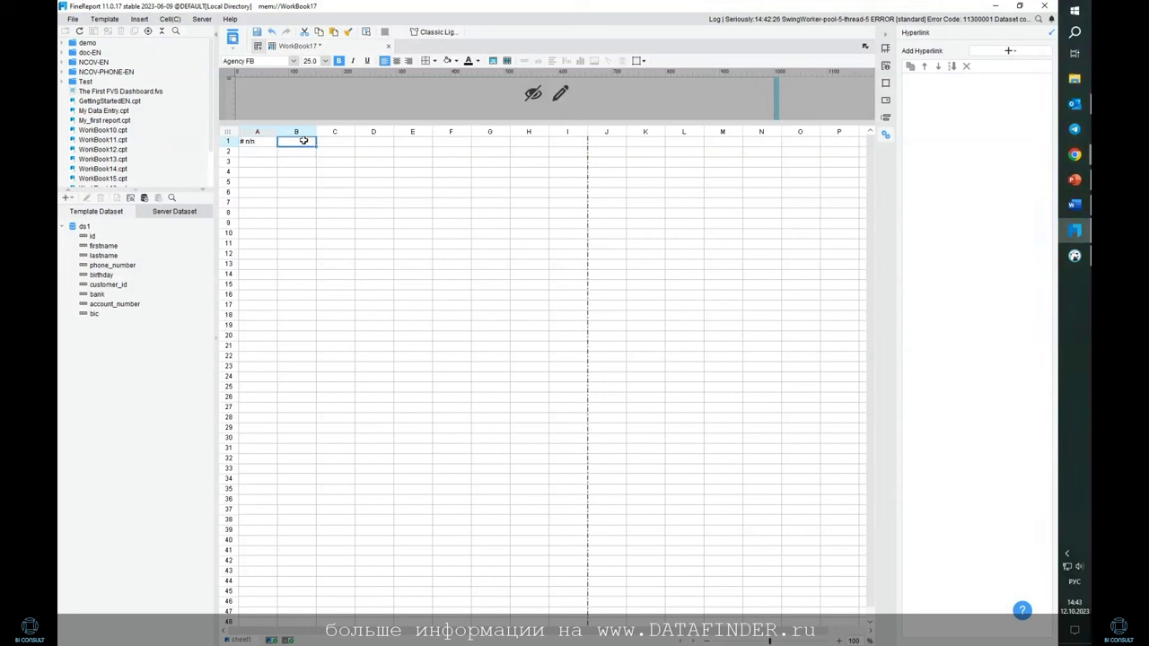
{"action": "type", "text": "Имя"}
{"action": "left_click", "coordinate": [340, 141]}
{"action": "type", "text": "Фамилия"}
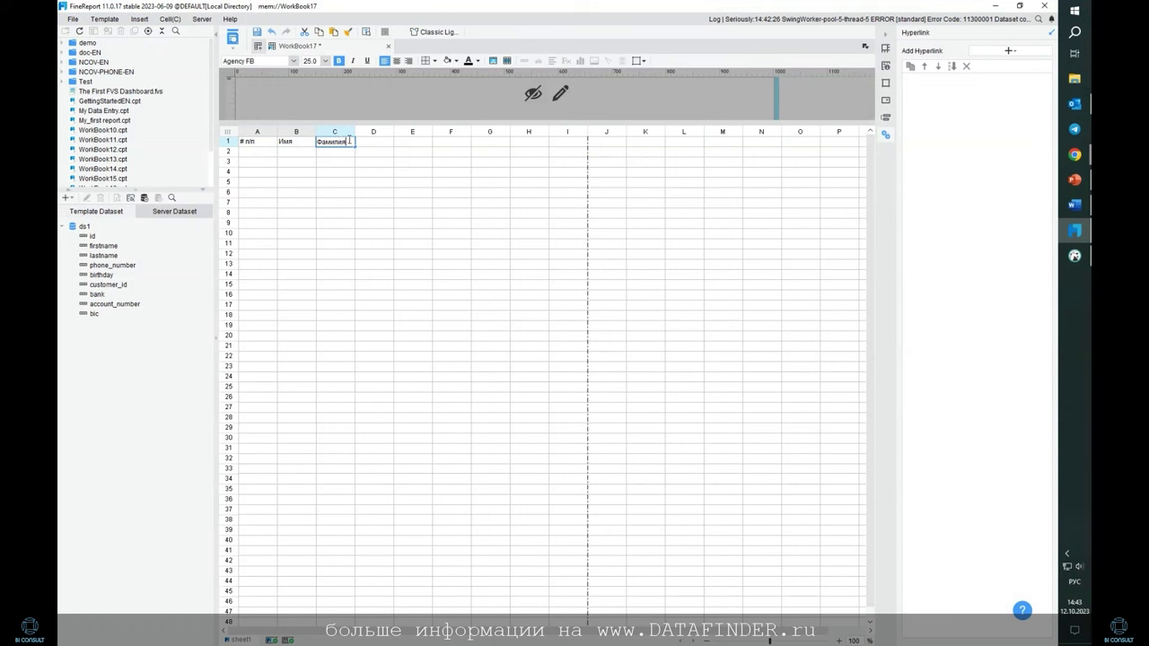
Enter headers Номер телофна, День рождения, Банк and Расчетный счет in D1–G1
{"action": "left_click", "coordinate": [364, 141]}
{"action": "type", "text": "Номер телофна"}
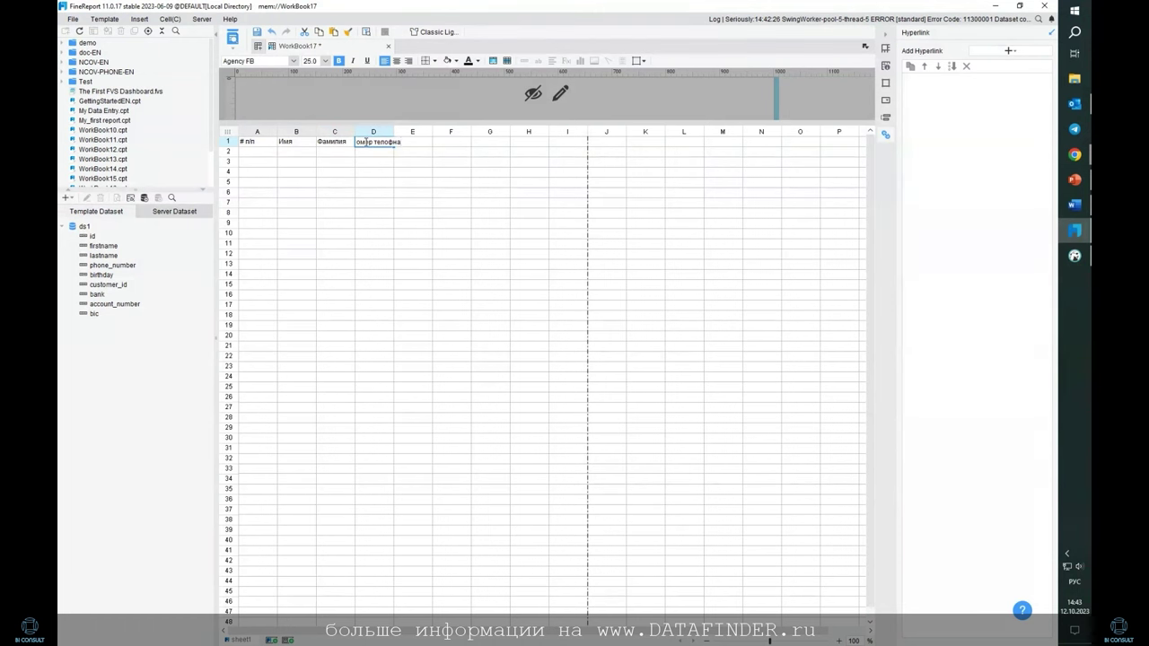
{"action": "key", "text": "Return"}
{"action": "key", "text": "Tab"}
{"action": "type", "text": "День"}
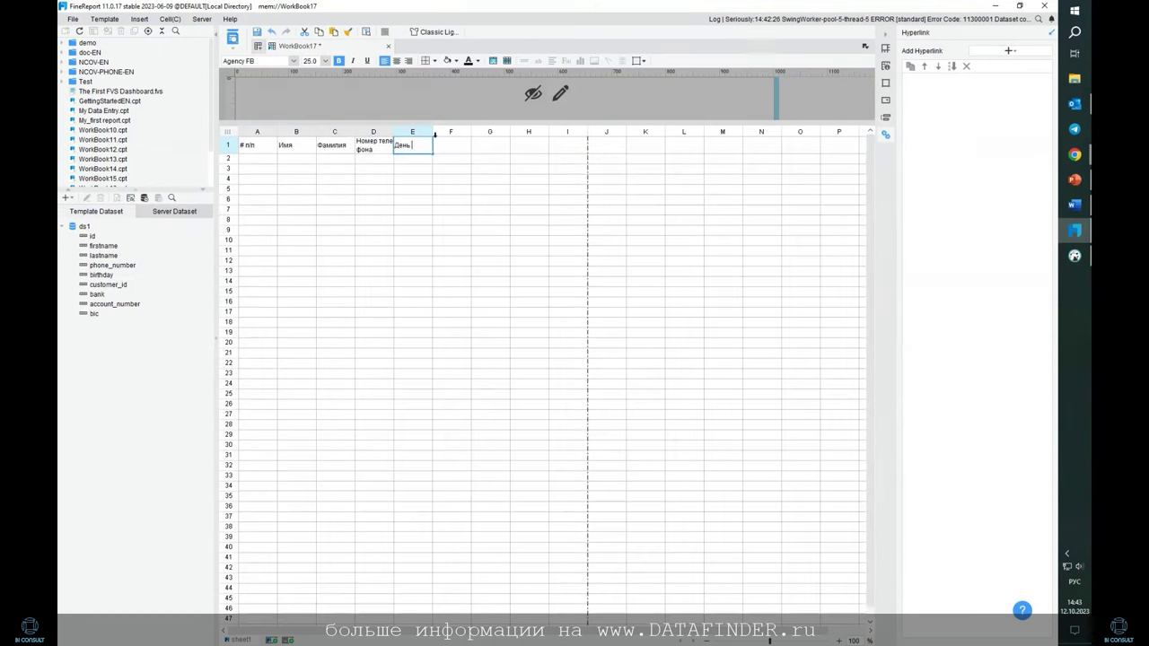
{"action": "type", "text": " рождения"}
{"action": "key", "text": "Return"}
{"action": "left_click", "coordinate": [450, 148]}
{"action": "type", "text": "Банк"}
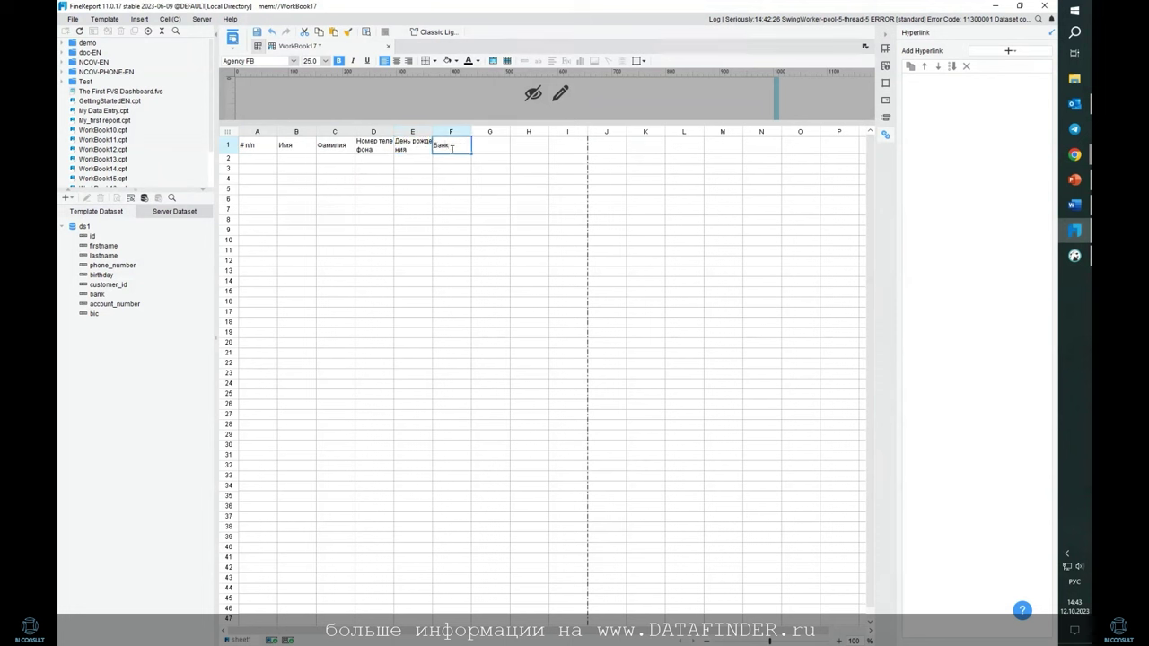
{"action": "left_click", "coordinate": [490, 152]}
{"action": "type", "text": "Расчетный "}
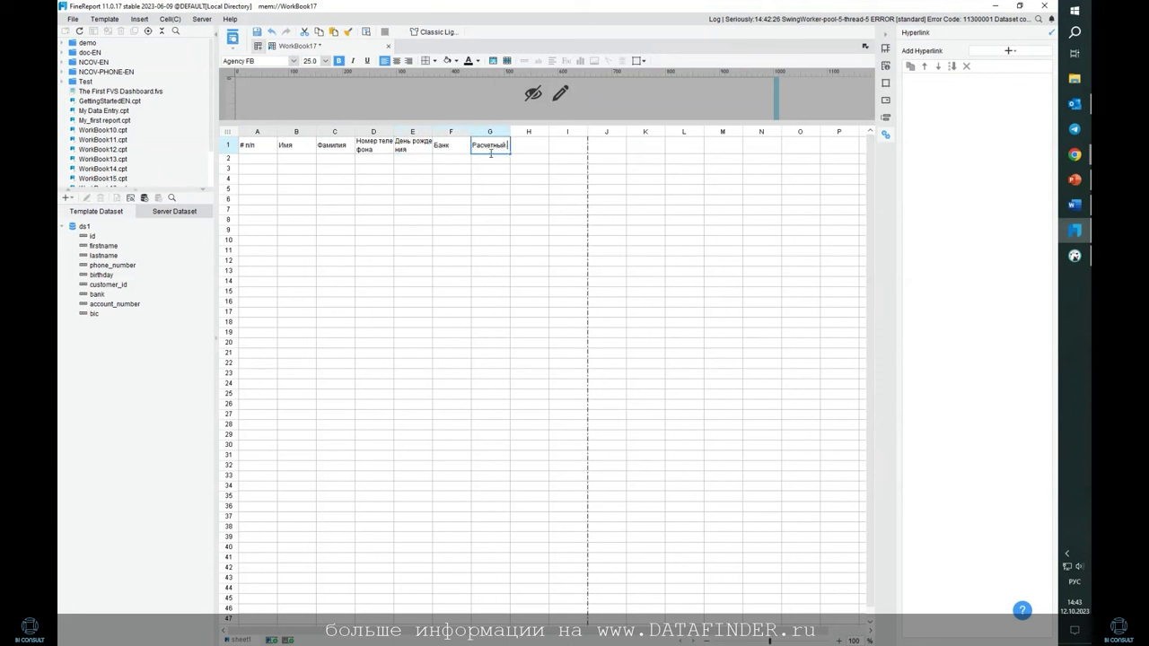
{"action": "type", "text": "счет"}
{"action": "key", "text": "Tab"}
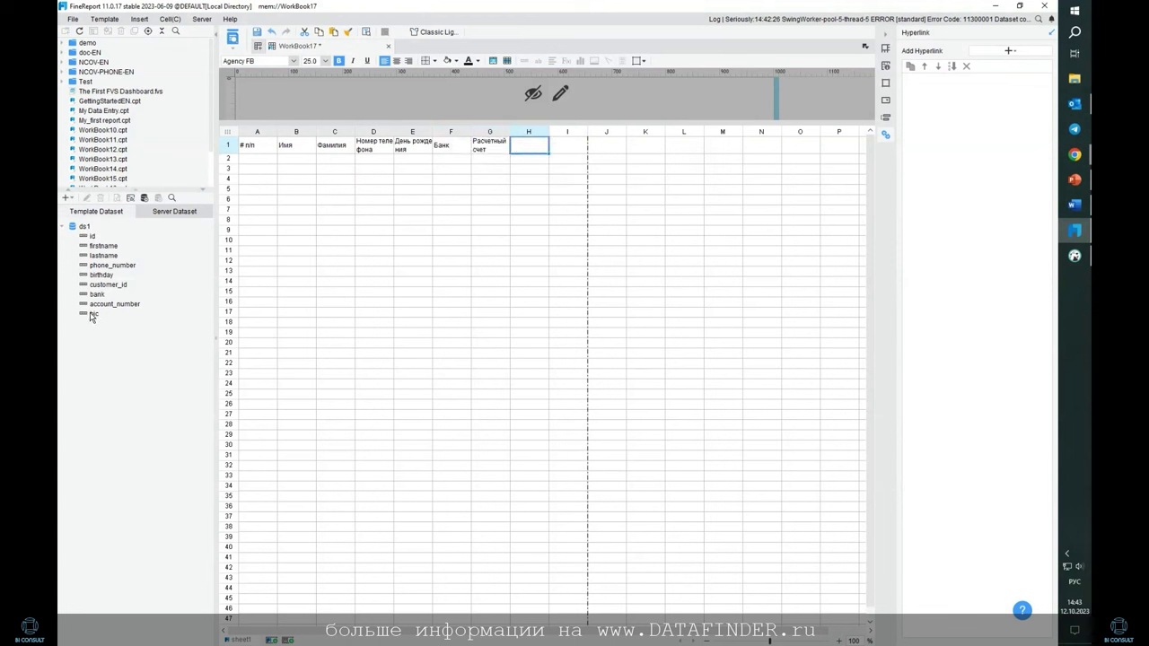
Enter the БИК header in H1 and give all cells in A1:H2 borders
{"action": "type", "text": "БИК"}
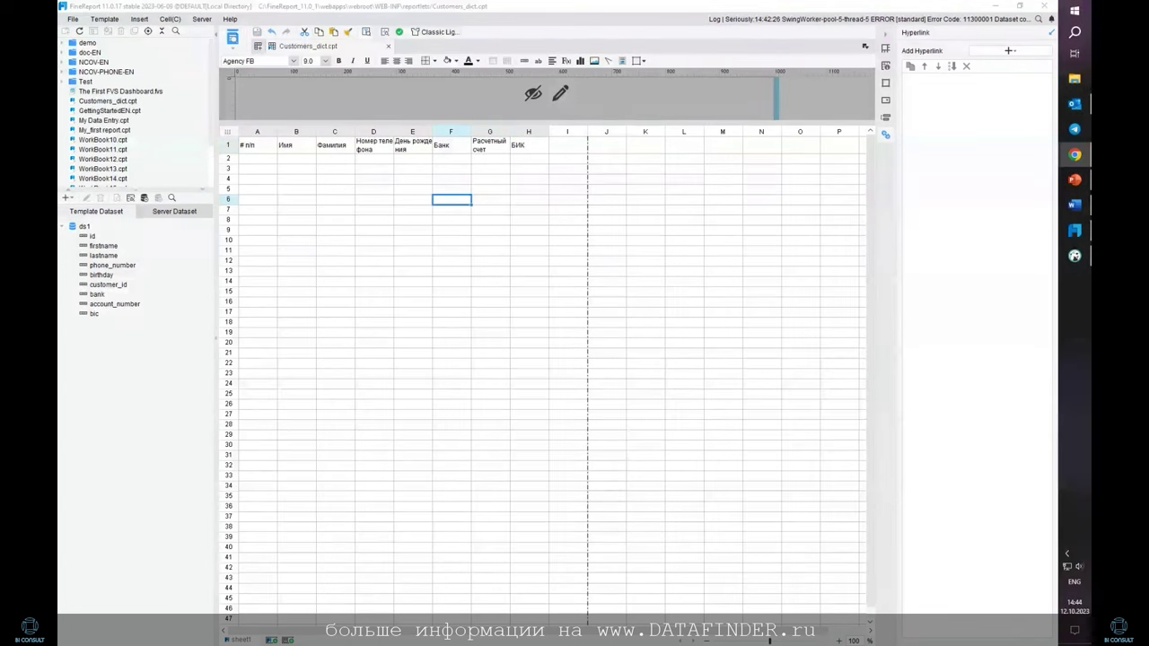
{"action": "left_click_drag", "start_coordinate": [253, 149], "coordinate": [527, 158]}
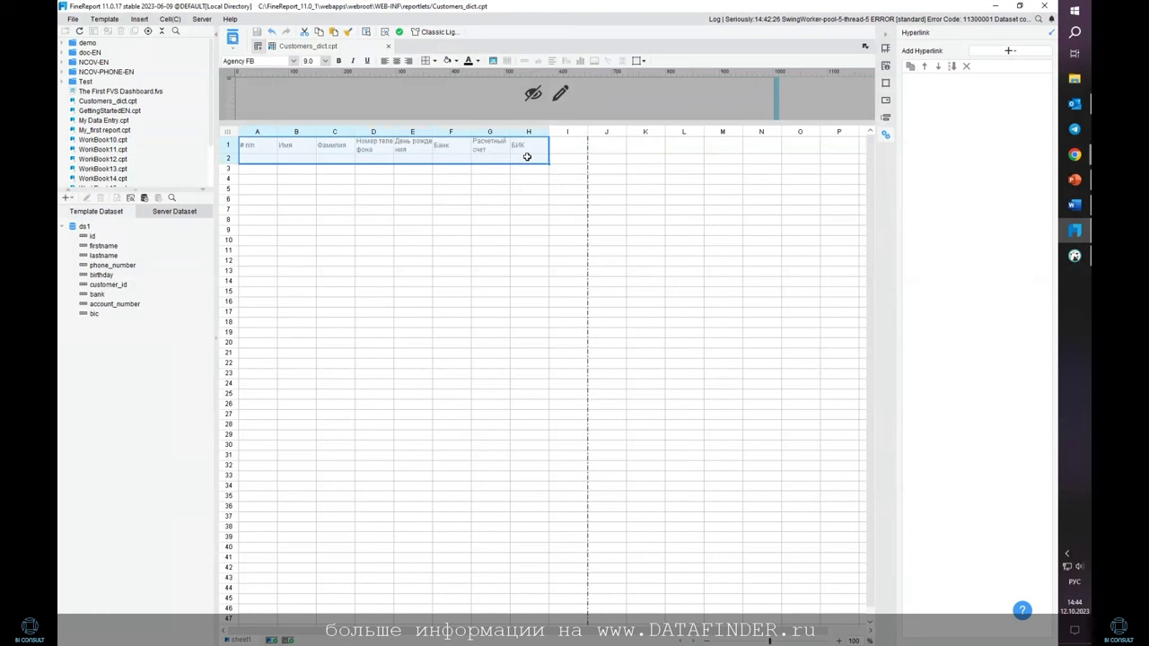
{"action": "left_click", "coordinate": [434, 61]}
{"action": "left_click", "coordinate": [441, 97]}
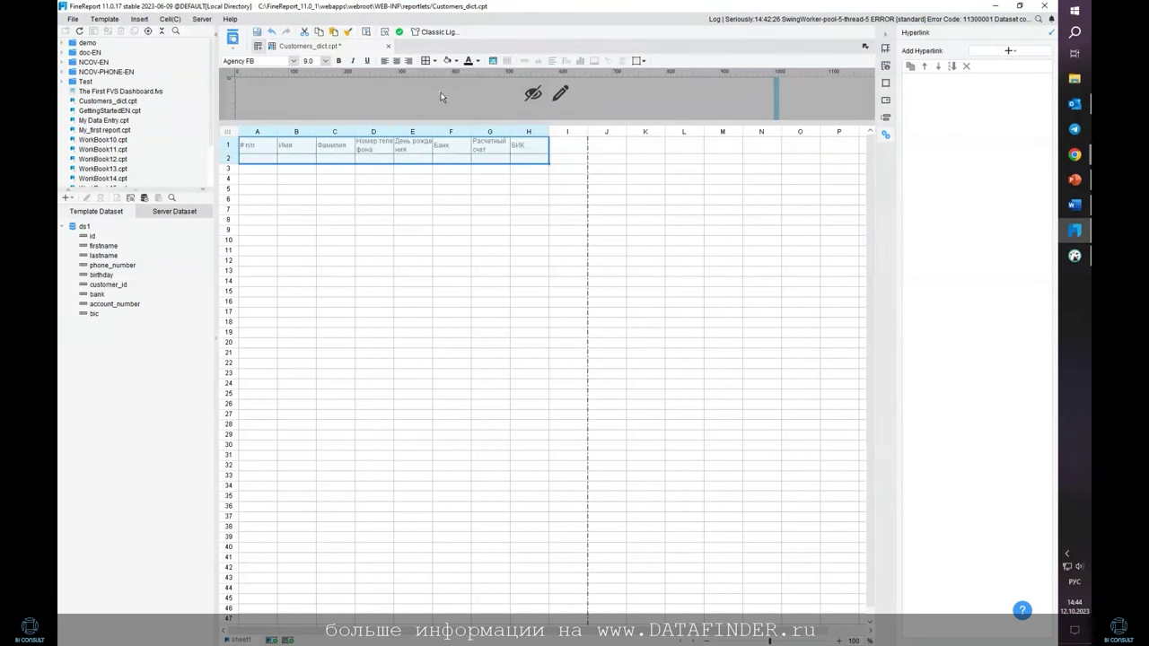
{"action": "left_click", "coordinate": [293, 181]}
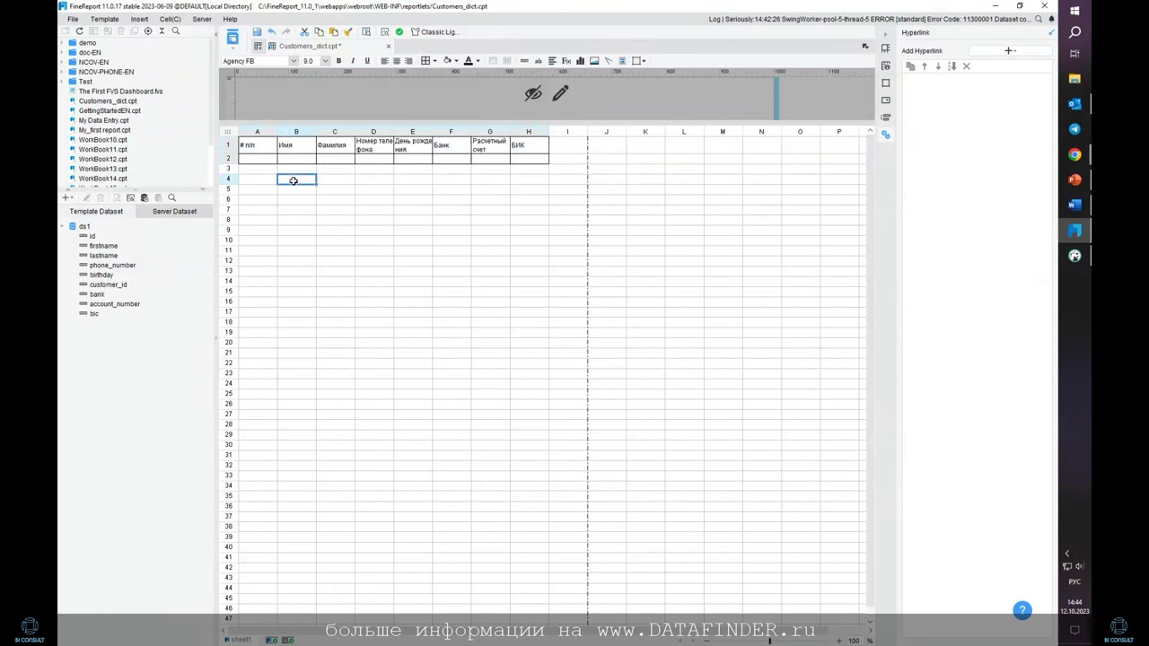
Bind id and firstname to A2–B2, then lastname–birthday from C2 and bank–bic from F2, left to right
{"action": "left_click", "coordinate": [103, 245]}
{"action": "left_click", "coordinate": [102, 237]}
{"action": "left_click_drag", "start_coordinate": [98, 239], "coordinate": [249, 160]}
{"action": "left_click_drag", "start_coordinate": [103, 246], "coordinate": [280, 167]}
{"action": "left_click", "coordinate": [108, 256]}
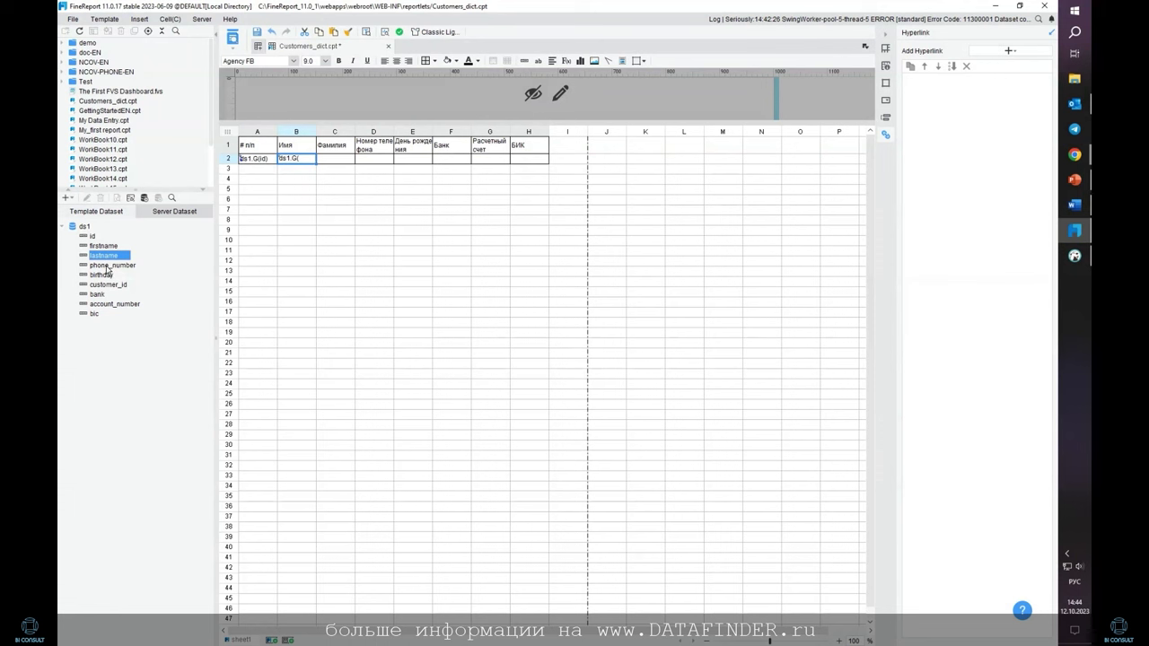
{"action": "left_click_drag", "start_coordinate": [106, 270], "coordinate": [344, 162]}
{"action": "left_click", "coordinate": [393, 167]}
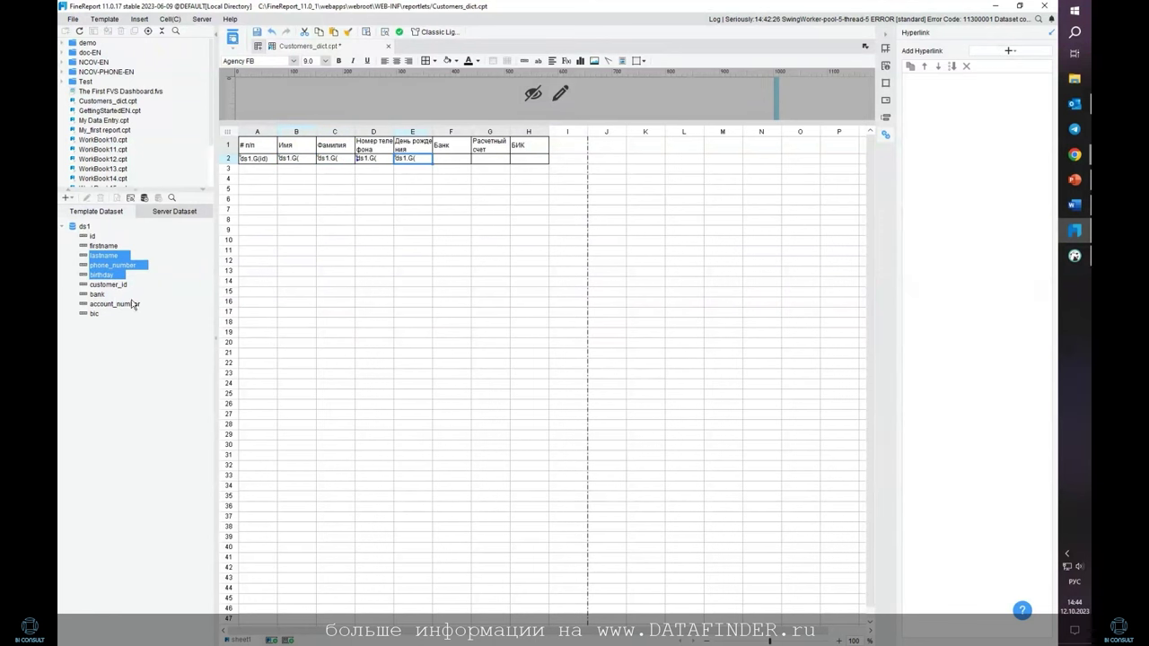
{"action": "left_click_drag", "start_coordinate": [101, 297], "coordinate": [443, 160]}
{"action": "left_click", "coordinate": [471, 165]}
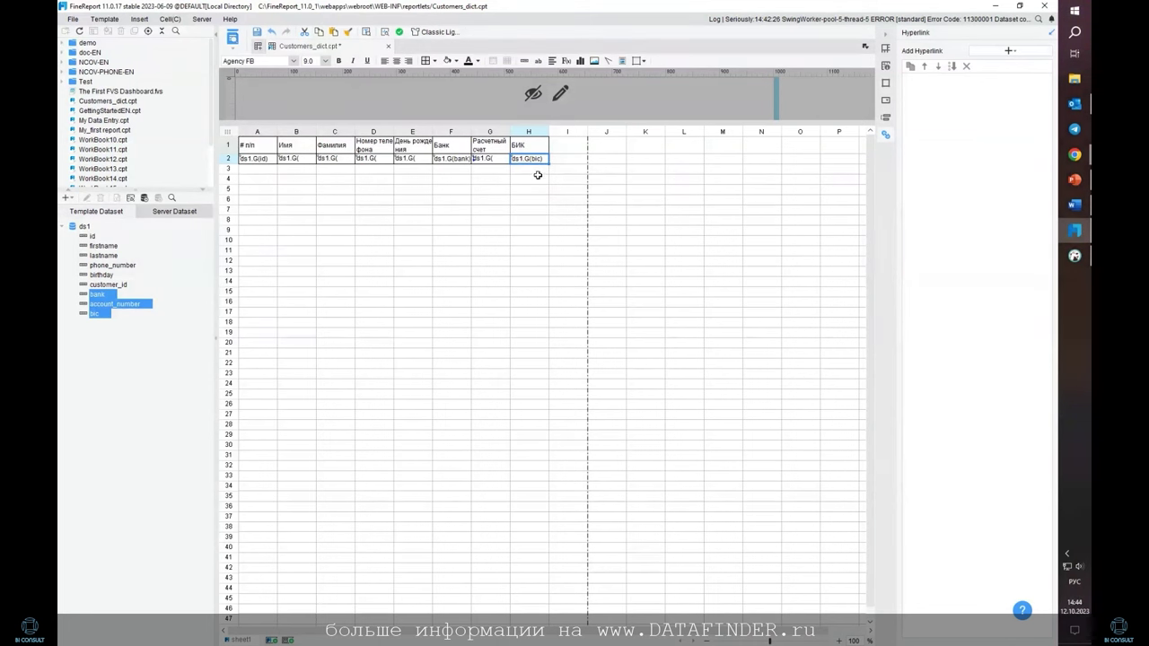
Preview the report in Chrome, then return to the designer and narrow column A
{"action": "left_click", "coordinate": [232, 37]}
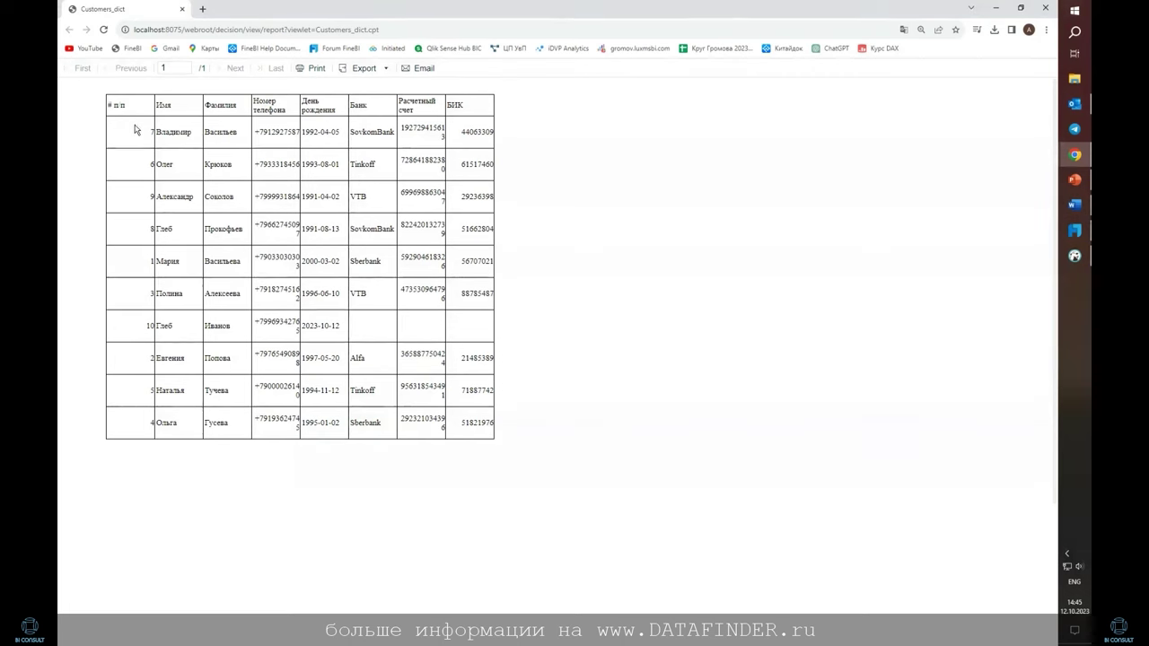
{"action": "key", "text": "alt+Tab"}
{"action": "left_click_drag", "start_coordinate": [278, 131], "coordinate": [253, 131]}
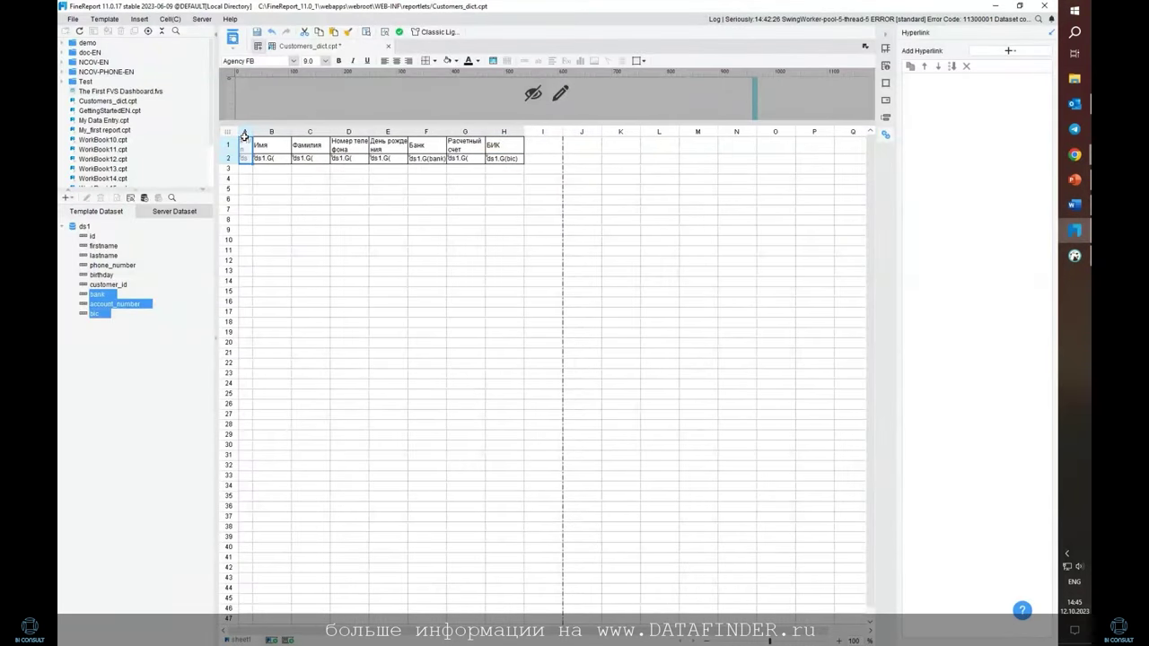
Add an ascending main sort order to the id cell A2 in its Expand attributes
{"action": "left_click", "coordinate": [242, 157]}
{"action": "left_click", "coordinate": [886, 63]}
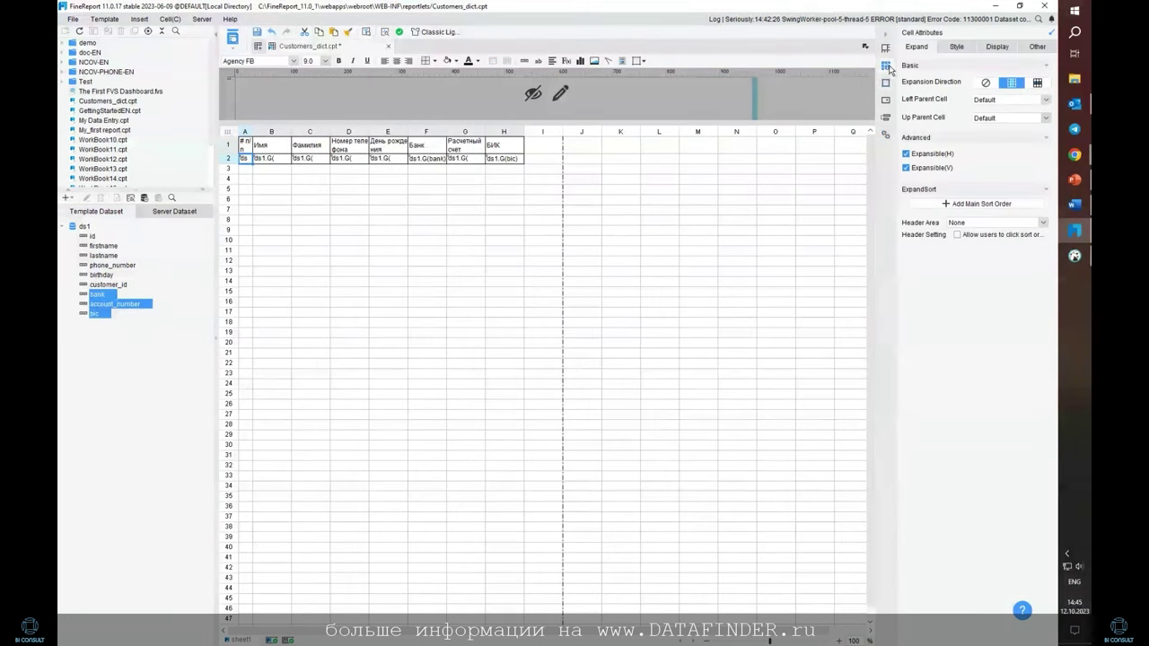
{"action": "left_click", "coordinate": [885, 51]}
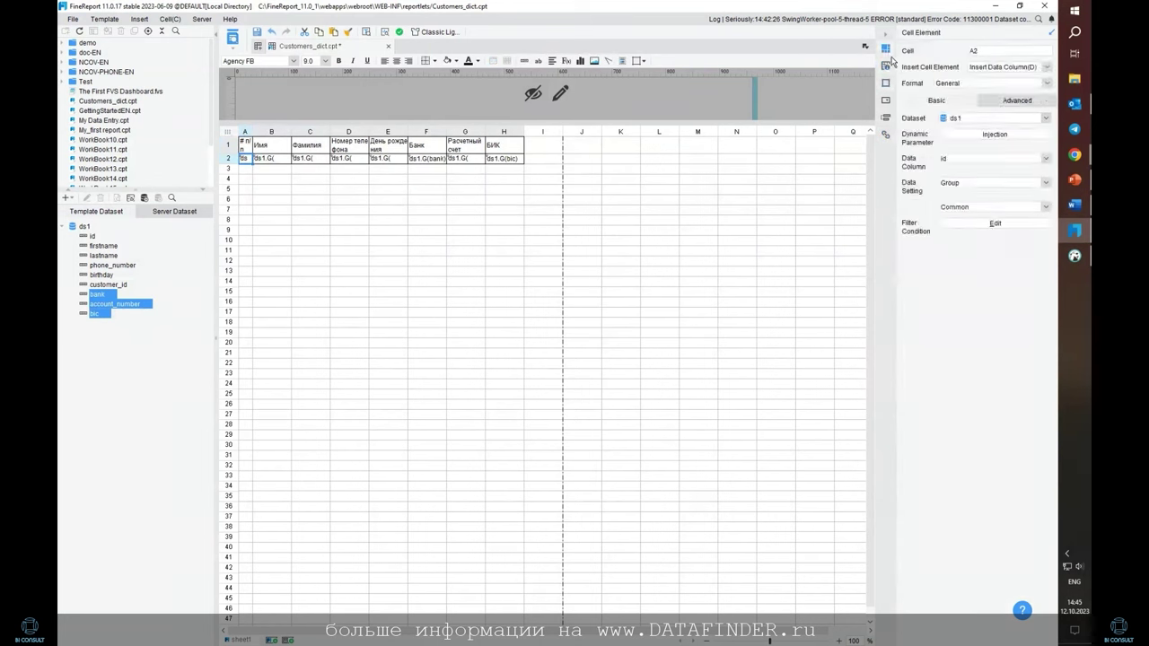
{"action": "left_click", "coordinate": [889, 67]}
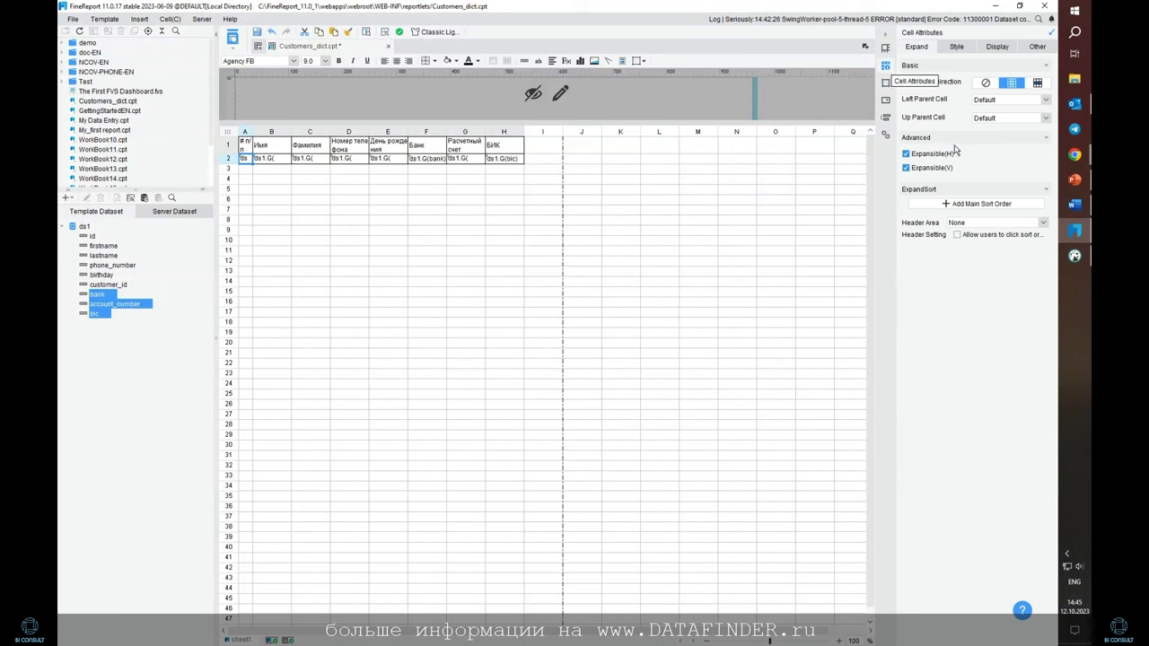
{"action": "left_click", "coordinate": [970, 204]}
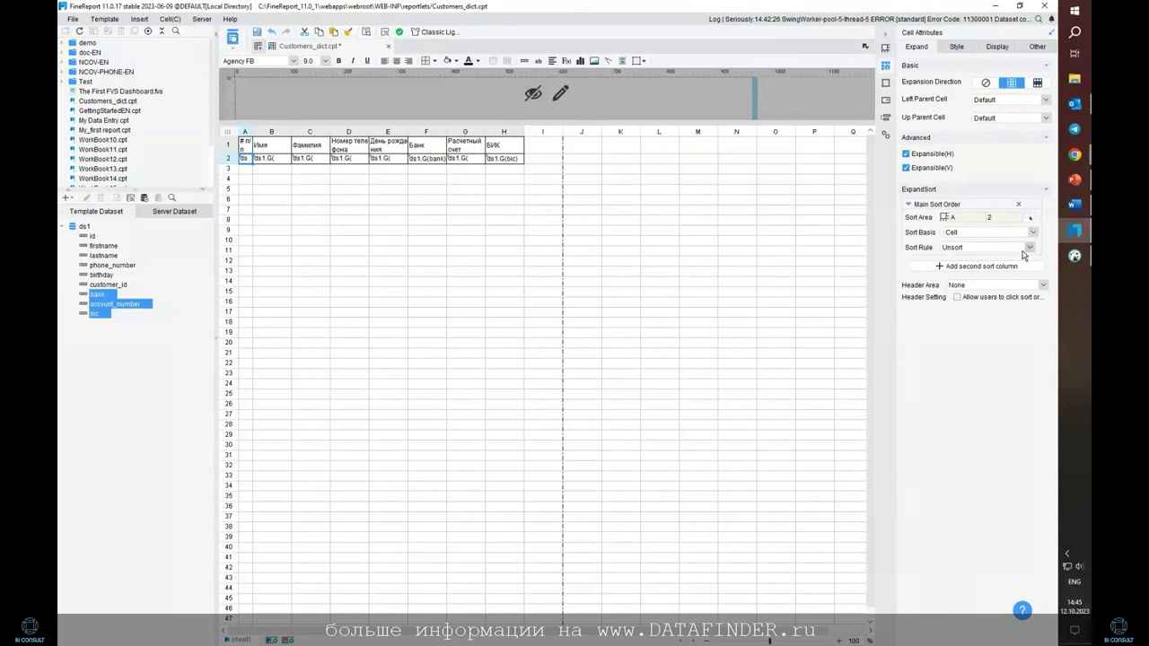
{"action": "left_click", "coordinate": [1029, 248]}
Confirm the ascending sort, then insert a tall empty row above the table
{"action": "left_click", "coordinate": [1003, 263]}
{"action": "left_click", "coordinate": [306, 179]}
{"action": "left_click_drag", "start_coordinate": [228, 146], "coordinate": [228, 159]}
{"action": "right_click", "coordinate": [232, 148]}
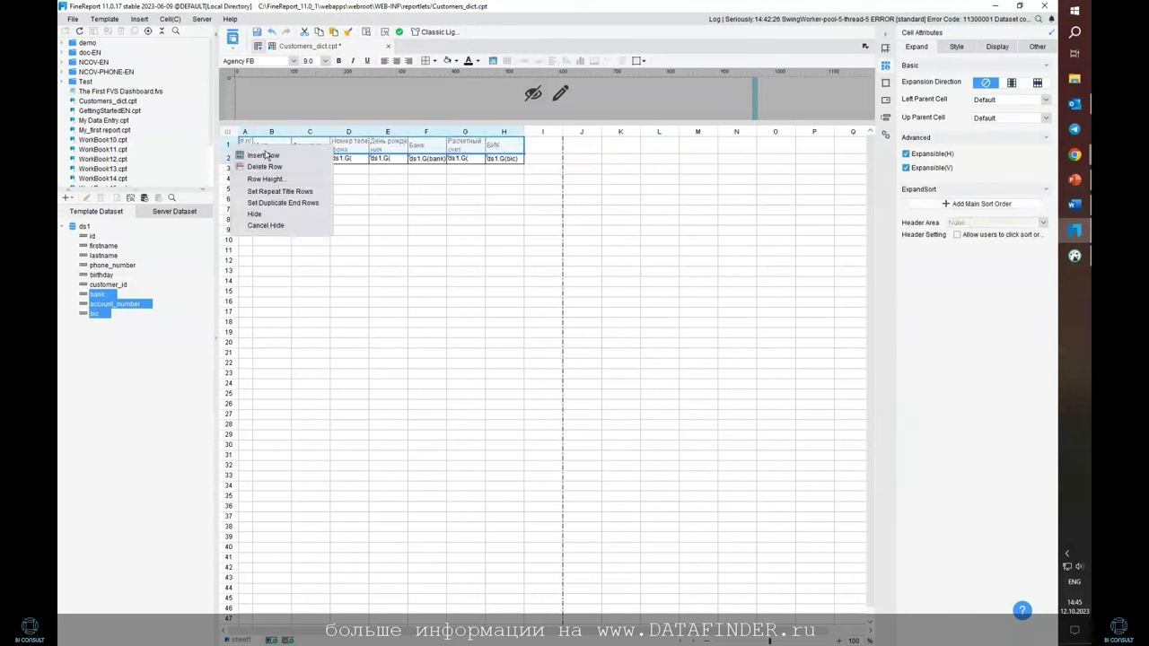
{"action": "left_click", "coordinate": [265, 156]}
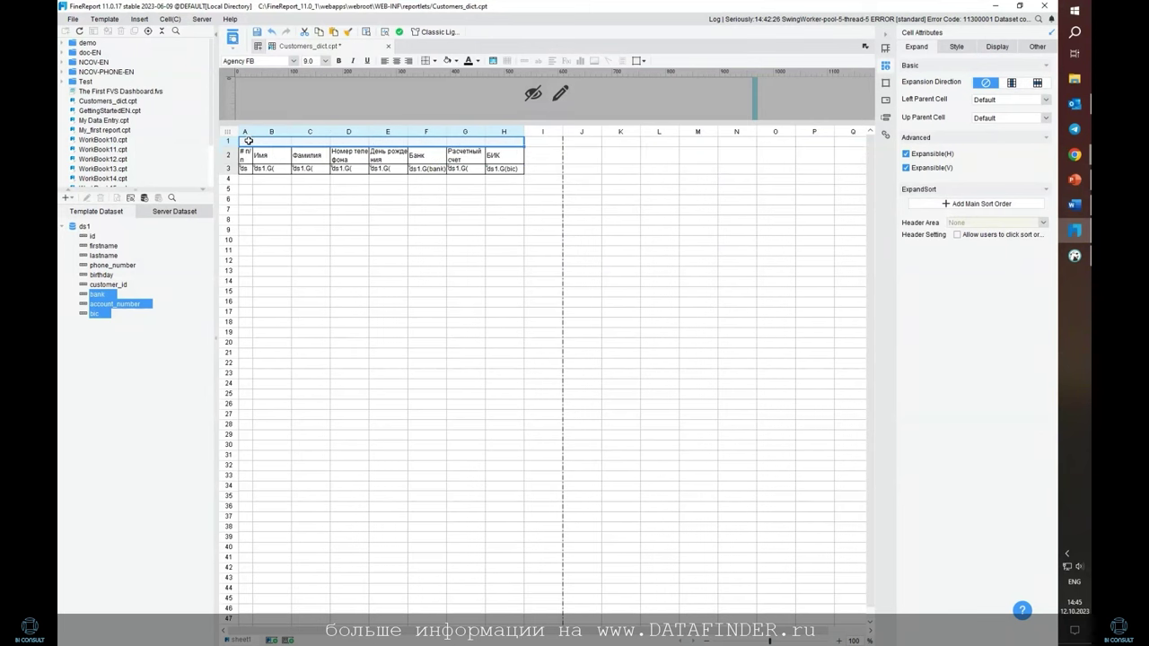
{"action": "left_click_drag", "start_coordinate": [230, 146], "coordinate": [230, 178]}
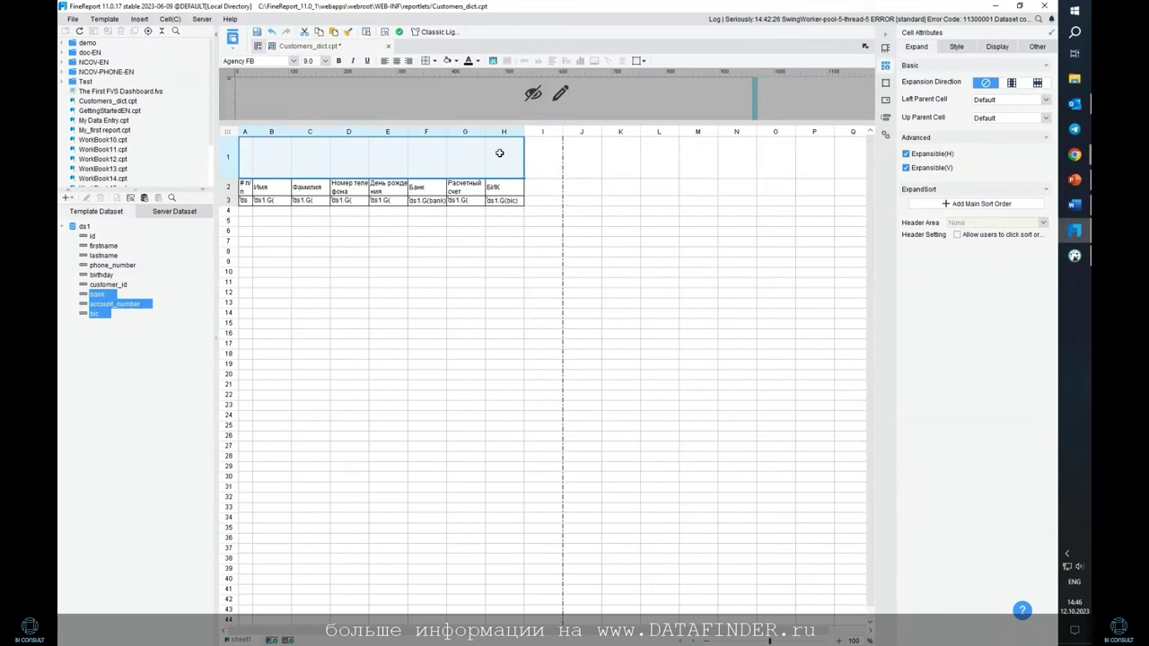
Merge A1:H1 and enter the title Реестр клиентов
{"action": "left_click", "coordinate": [492, 60]}
{"action": "left_click", "coordinate": [539, 344]}
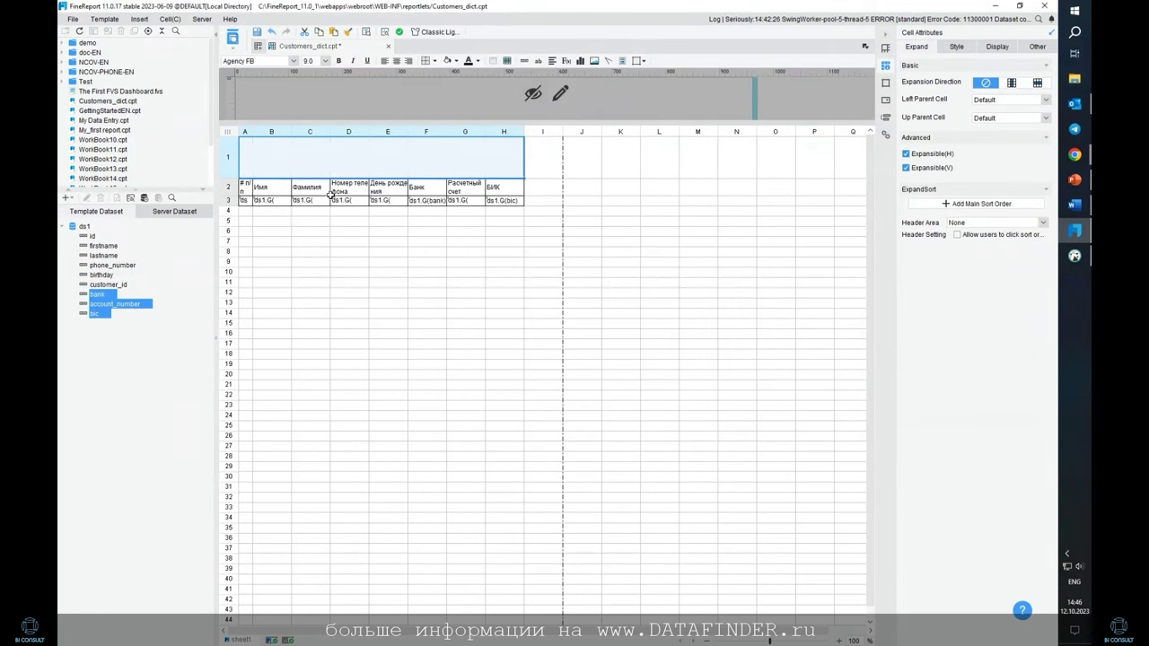
{"action": "type", "text": "Rkb"}
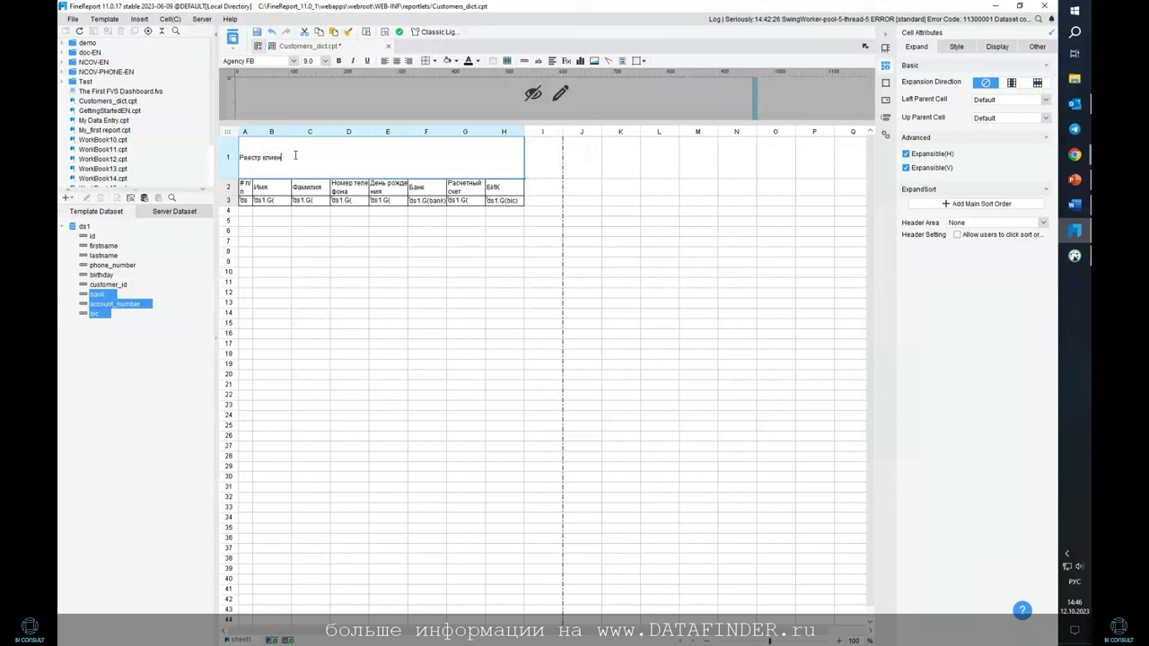
{"action": "key", "text": "Return"}
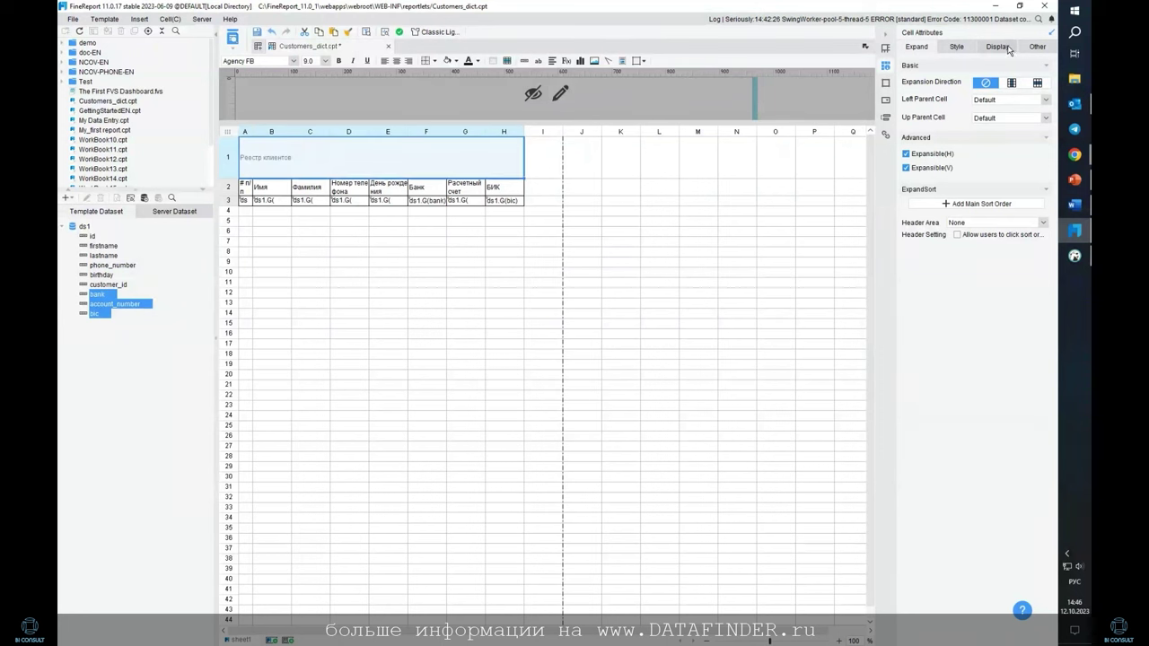
Style the title with Small title, left alignment and an 18 pt font
{"action": "left_click", "coordinate": [970, 49]}
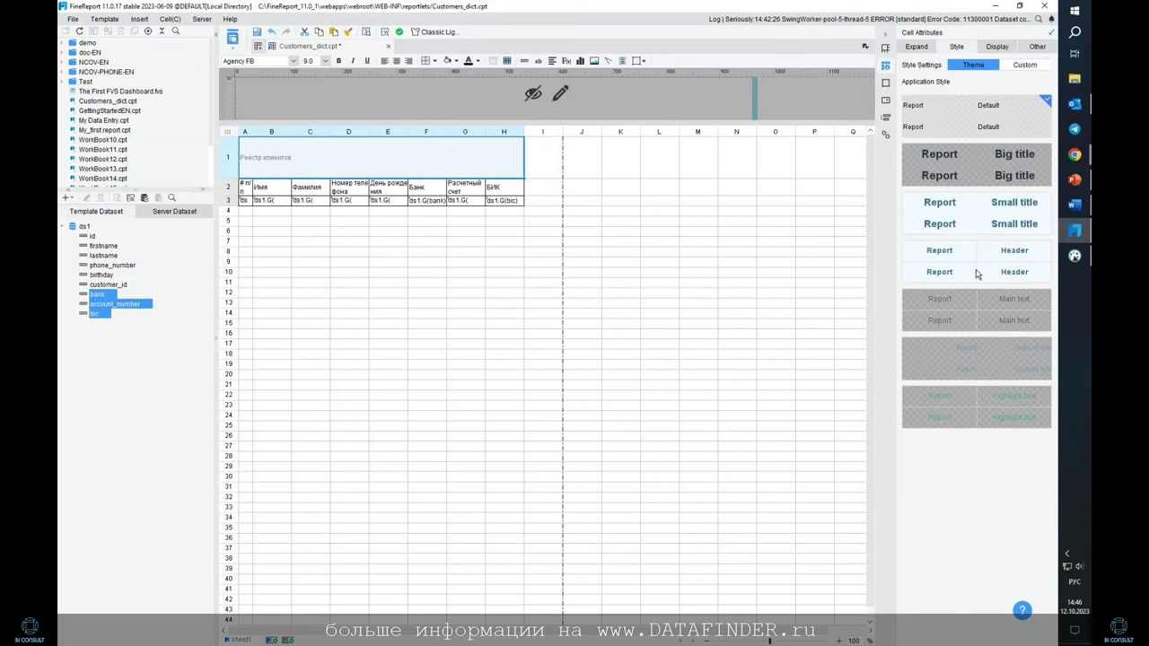
{"action": "left_click", "coordinate": [953, 211]}
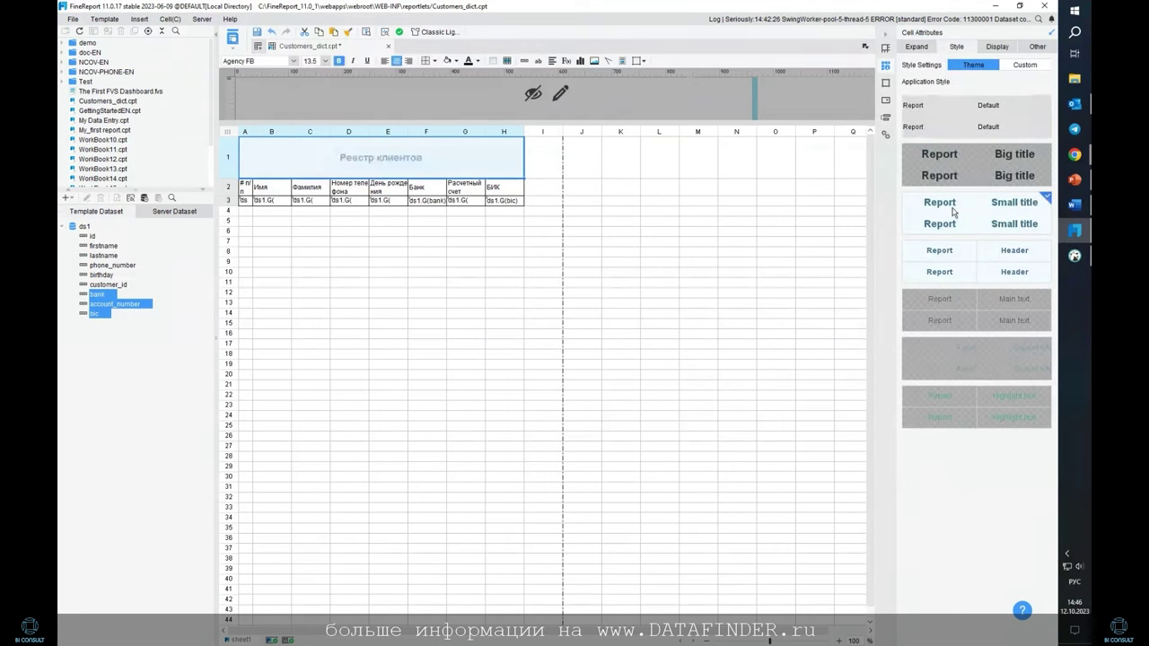
{"action": "left_click", "coordinate": [384, 60]}
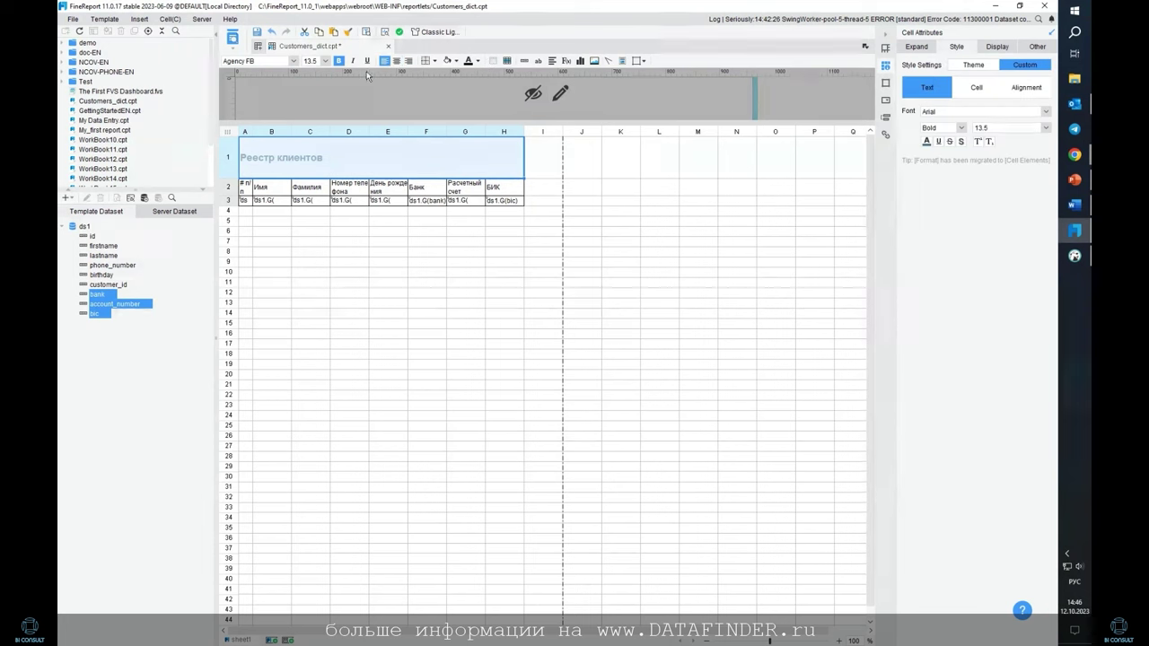
{"action": "left_click", "coordinate": [325, 60]}
{"action": "scroll", "coordinate": [314, 103], "scroll_direction": "down", "scroll_amount": 2}
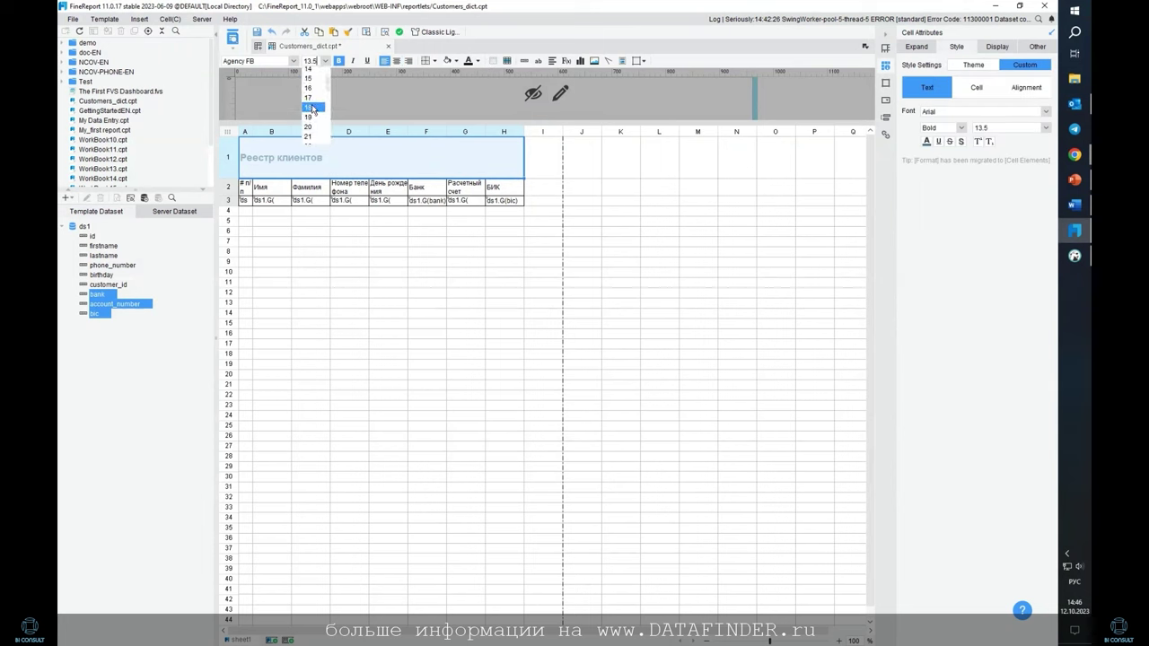
{"action": "left_click", "coordinate": [311, 108]}
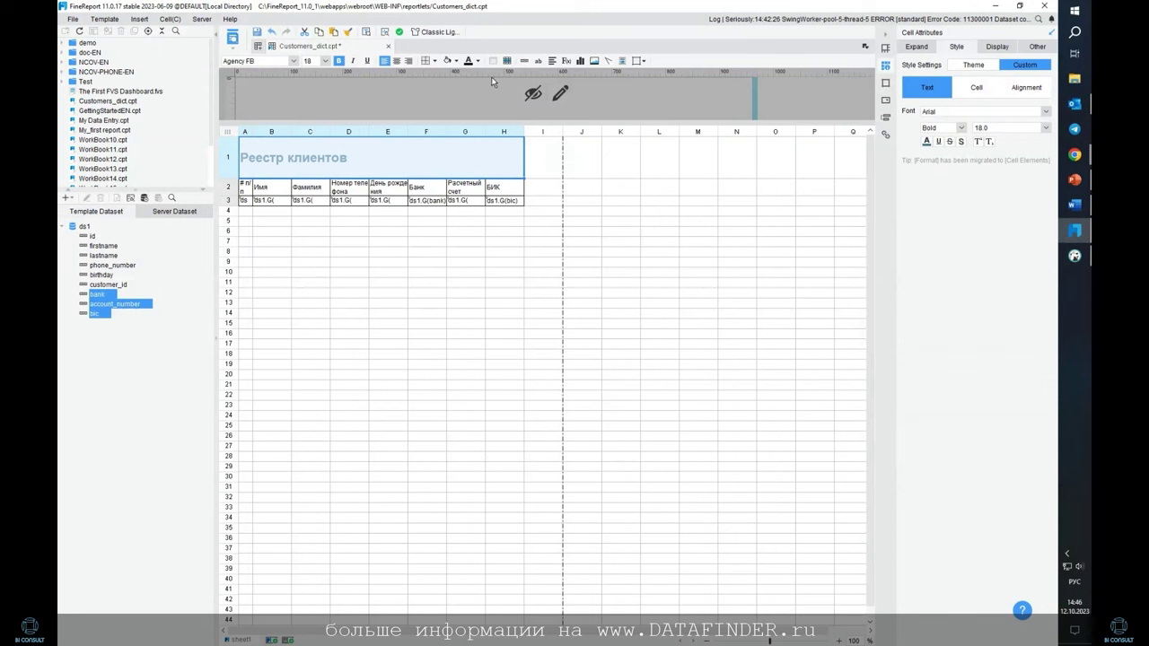
{"action": "left_click", "coordinate": [658, 158]}
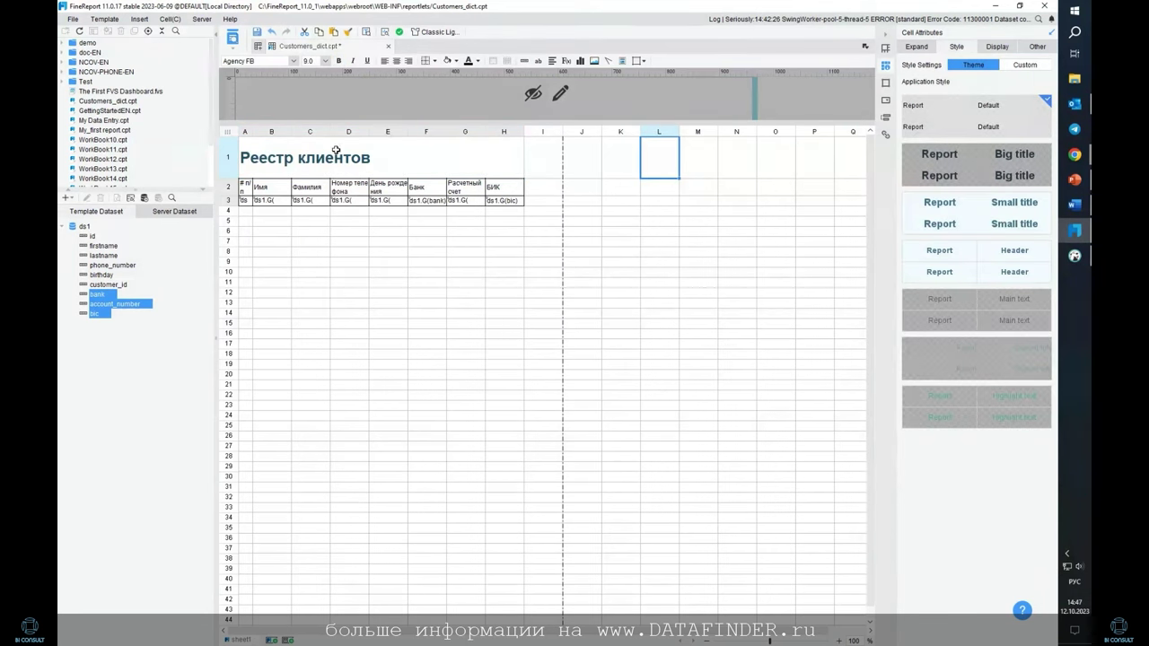
{"action": "left_click", "coordinate": [296, 199]}
Widen column B, set the page to Landscape, and preview the report in Chrome
{"action": "left_click_drag", "start_coordinate": [291, 131], "coordinate": [695, 131]}
{"action": "left_click", "coordinate": [105, 19]}
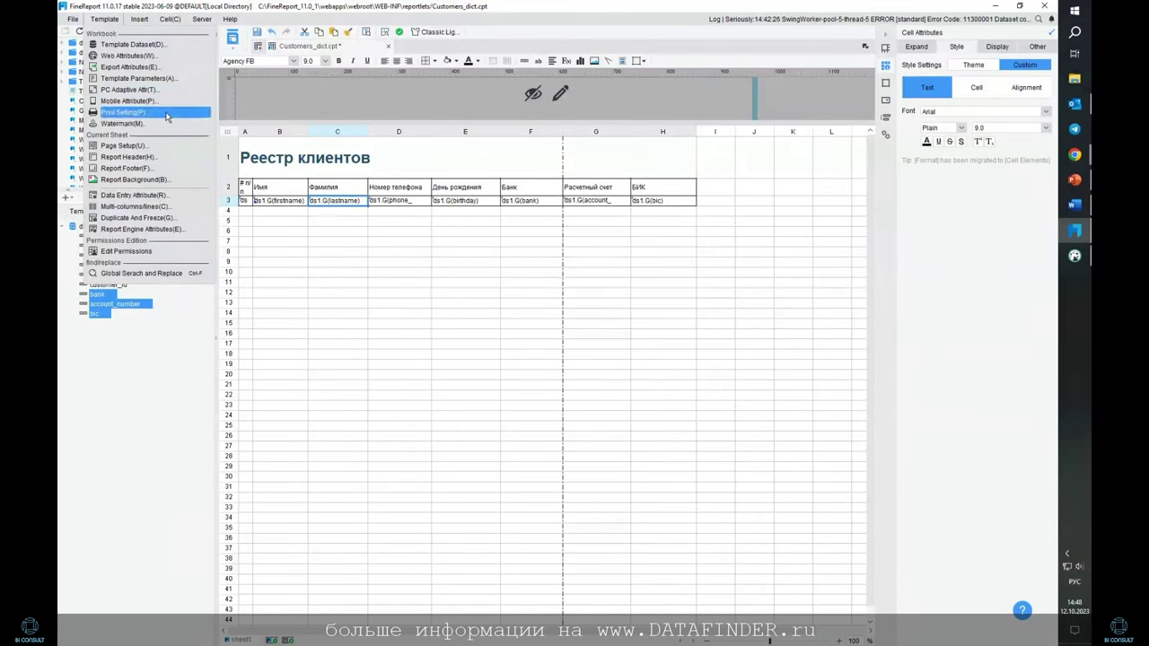
{"action": "left_click", "coordinate": [161, 149]}
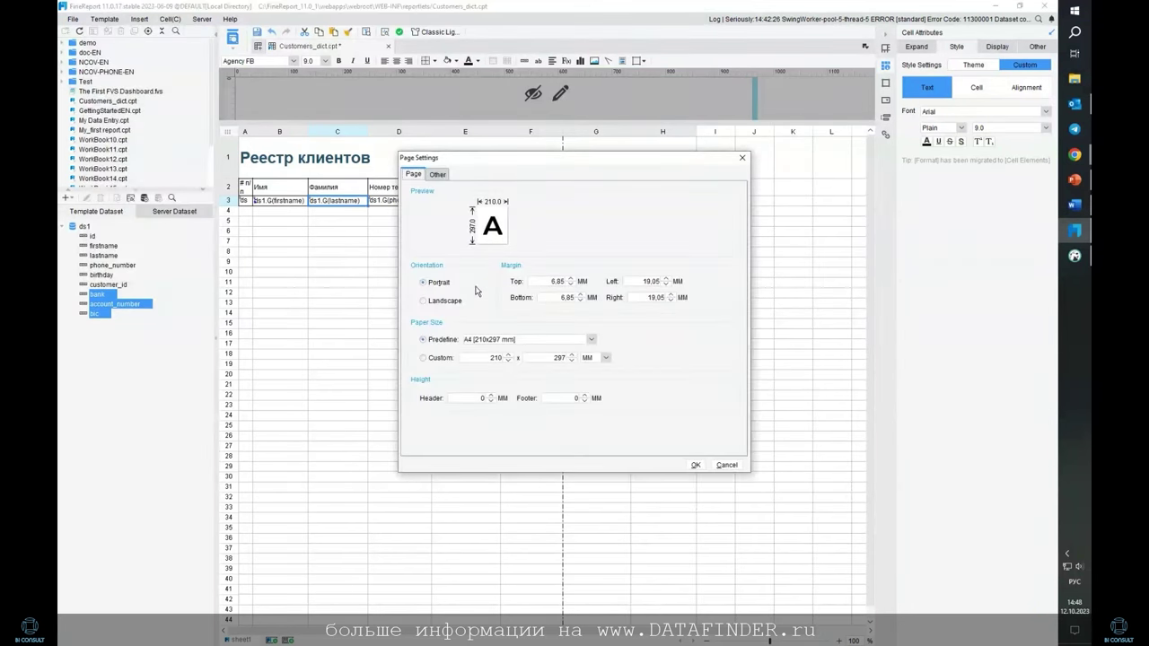
{"action": "left_click", "coordinate": [445, 303]}
{"action": "left_click", "coordinate": [692, 465]}
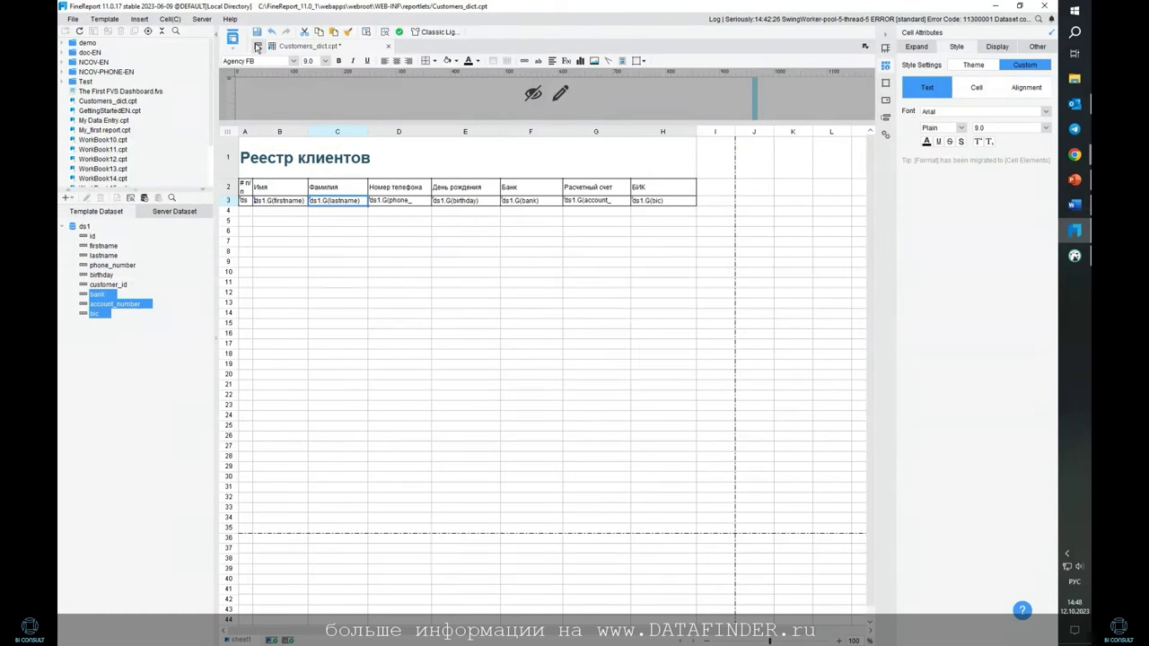
{"action": "left_click", "coordinate": [231, 39]}
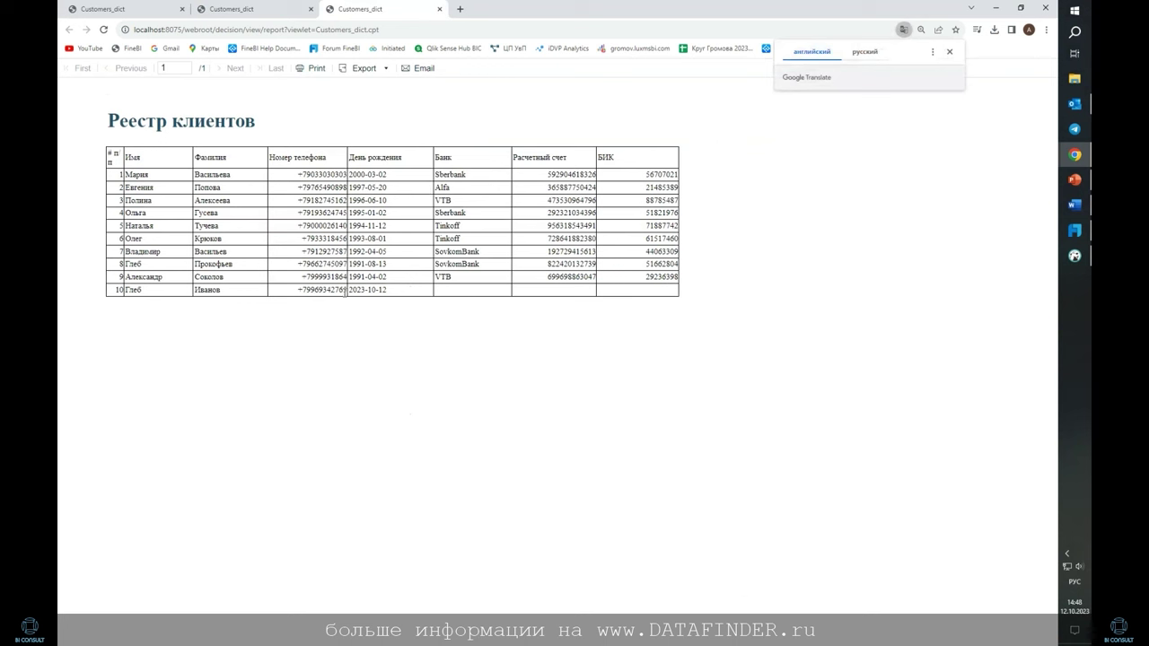
Dismiss the Google Translate popup, review the report rows, and return to the designer
{"action": "left_click_drag", "start_coordinate": [133, 290], "coordinate": [225, 297]}
{"action": "left_click", "coordinate": [335, 291]}
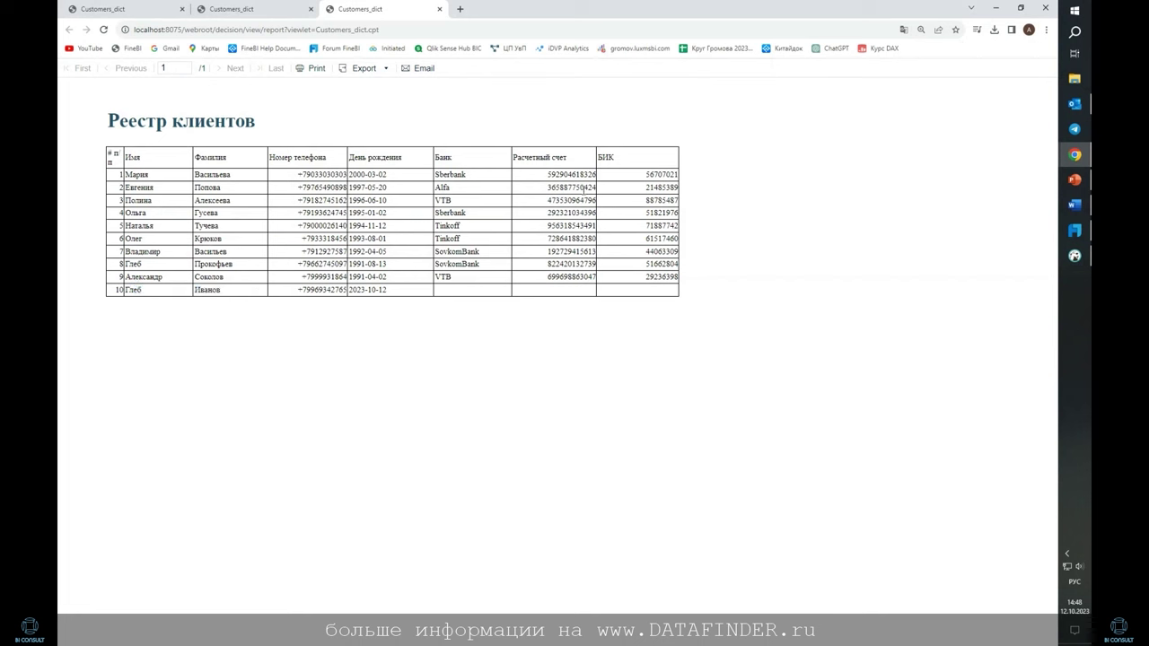
{"action": "left_click", "coordinate": [1075, 230]}
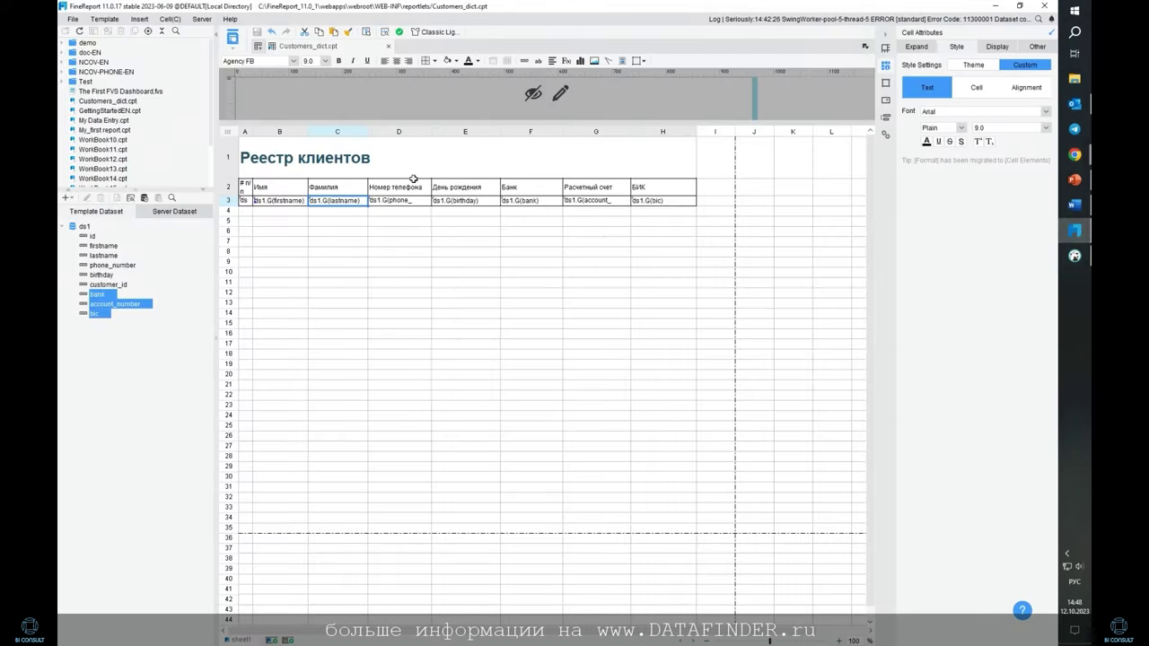
Make header row A2–H2 bold with a light blue fill, then check it in preview
{"action": "left_click", "coordinate": [245, 185]}
{"action": "left_click_drag", "start_coordinate": [245, 186], "coordinate": [664, 186]}
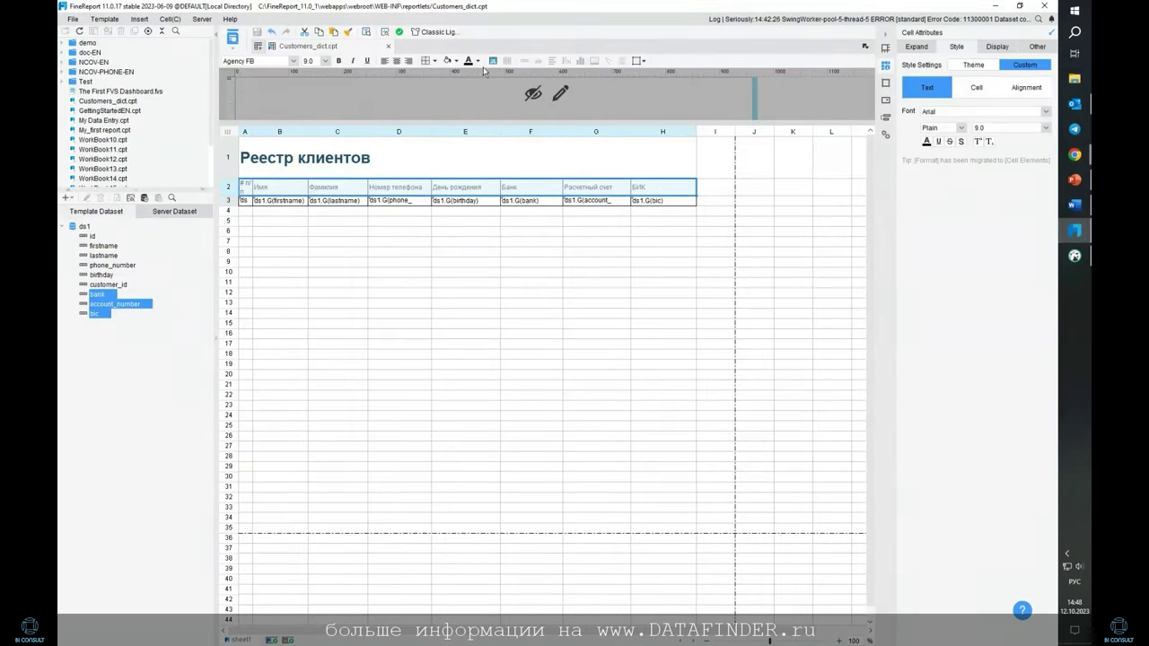
{"action": "key", "text": "ctrl+b"}
{"action": "left_click", "coordinate": [455, 62]}
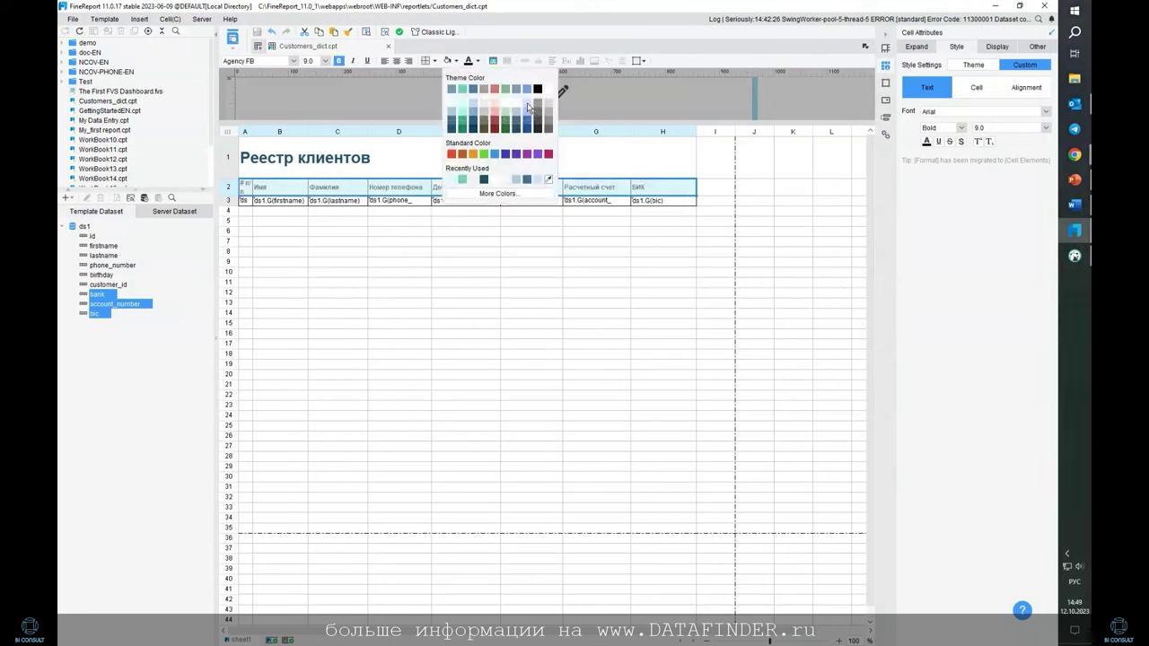
{"action": "left_click", "coordinate": [527, 107]}
{"action": "left_click", "coordinate": [648, 241]}
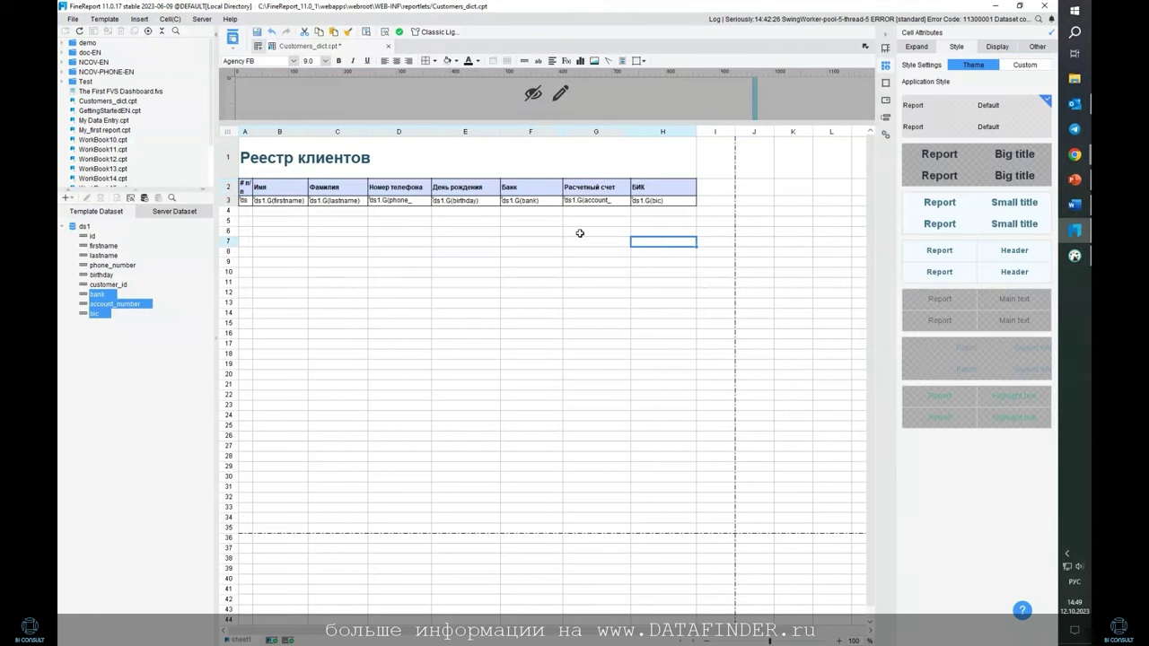
{"action": "left_click", "coordinate": [235, 36]}
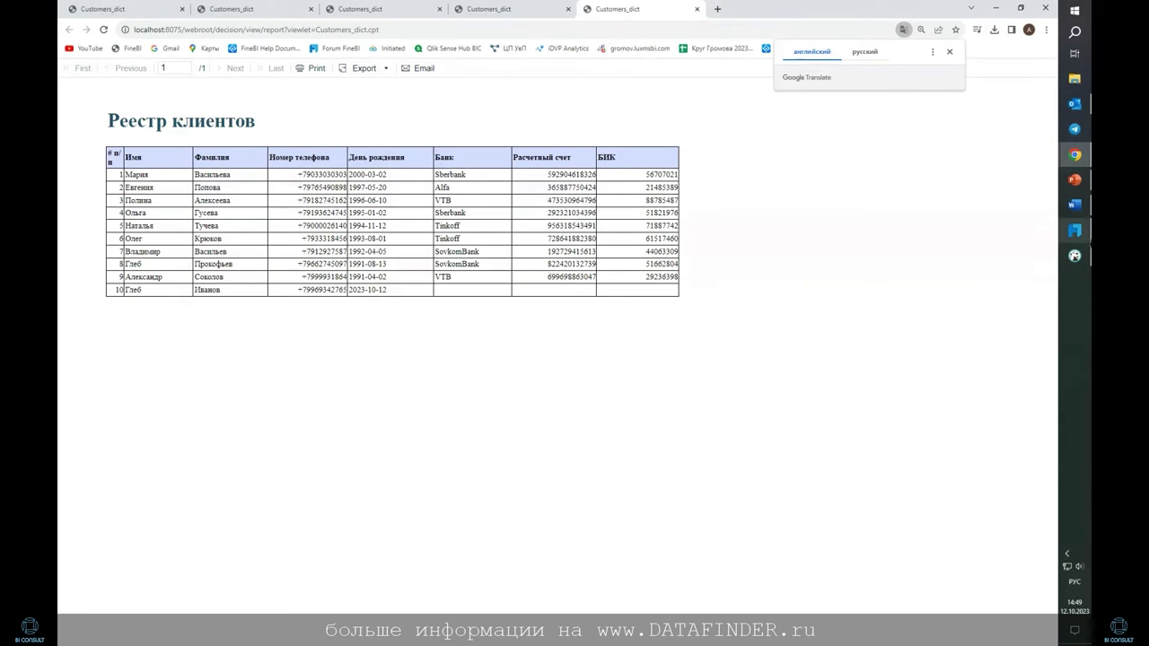
{"action": "left_click", "coordinate": [1075, 231]}
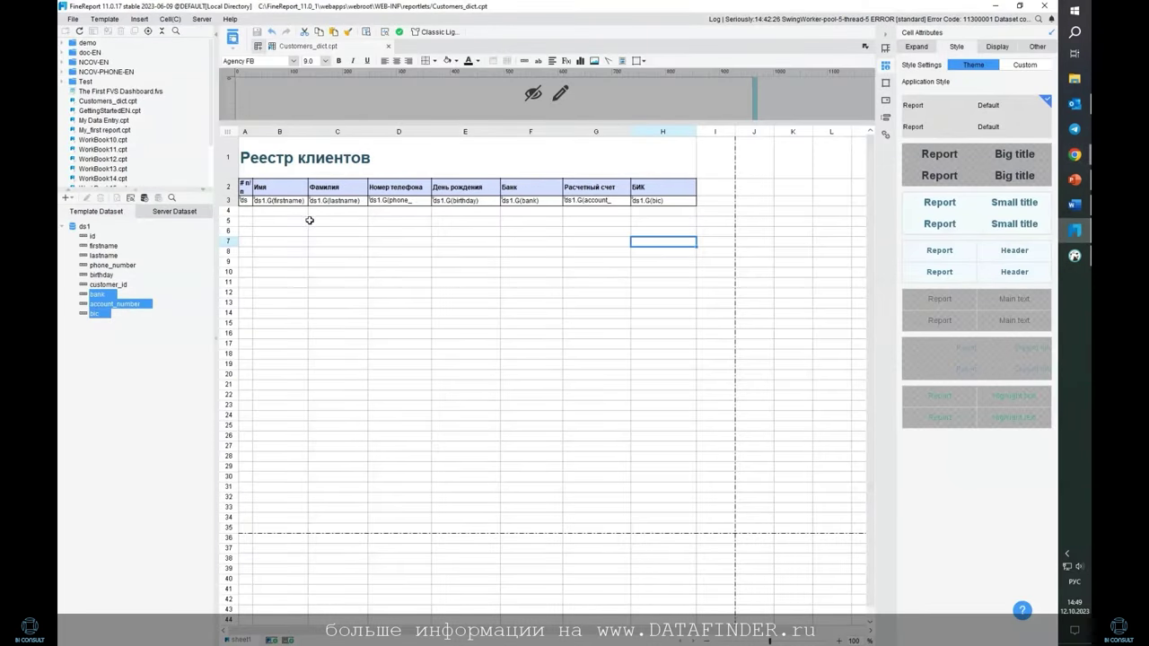
Look over the bound cells in row 3 of the report
{"action": "left_click", "coordinate": [463, 201]}
{"action": "left_click", "coordinate": [532, 201]}
{"action": "left_click", "coordinate": [623, 201]}
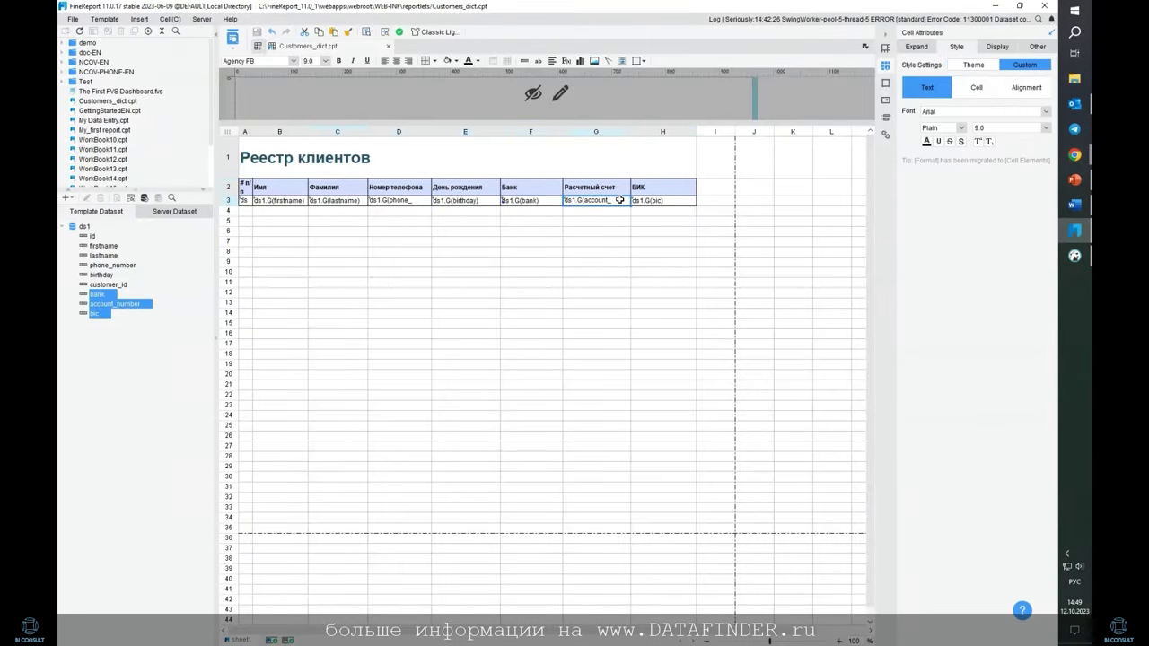
{"action": "left_click", "coordinate": [643, 201]}
{"action": "left_click", "coordinate": [569, 252]}
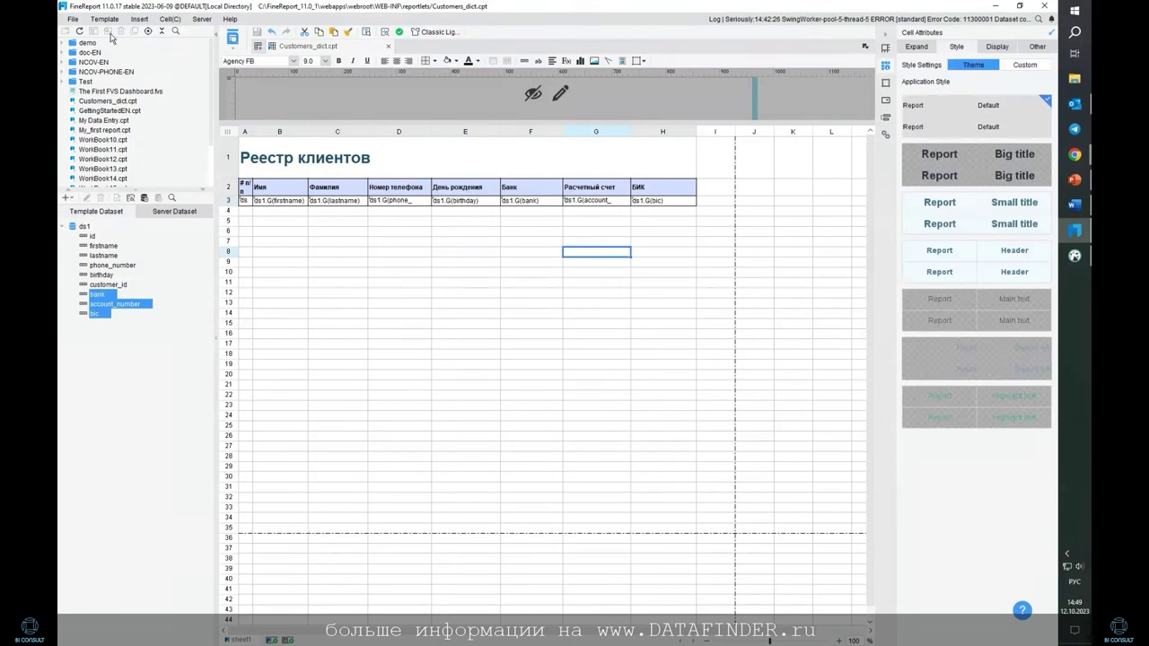
Add a new Built-in SQL submission in the template's Data Entry Attributes
{"action": "left_click", "coordinate": [106, 19]}
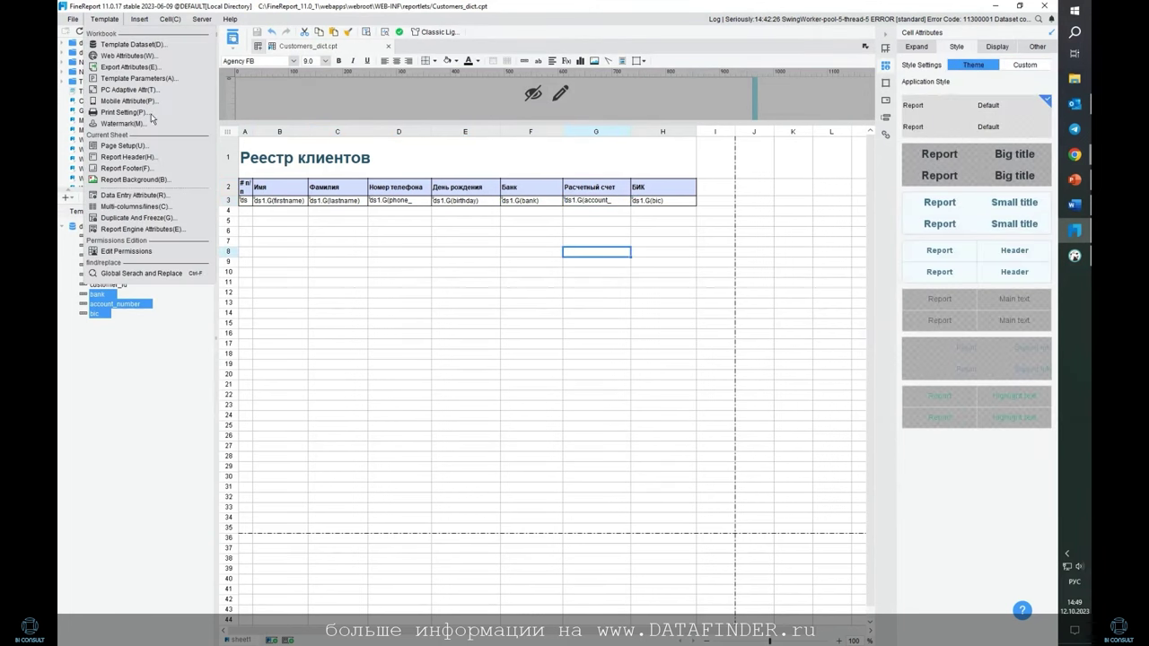
{"action": "left_click", "coordinate": [135, 195]}
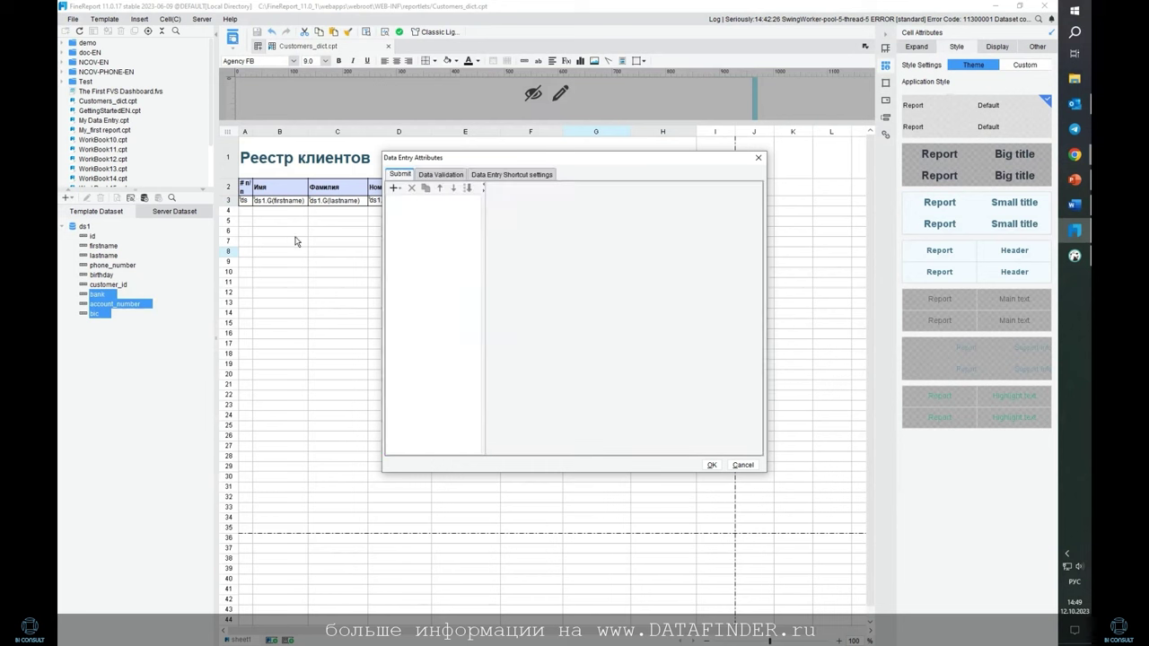
{"action": "left_click", "coordinate": [395, 189]}
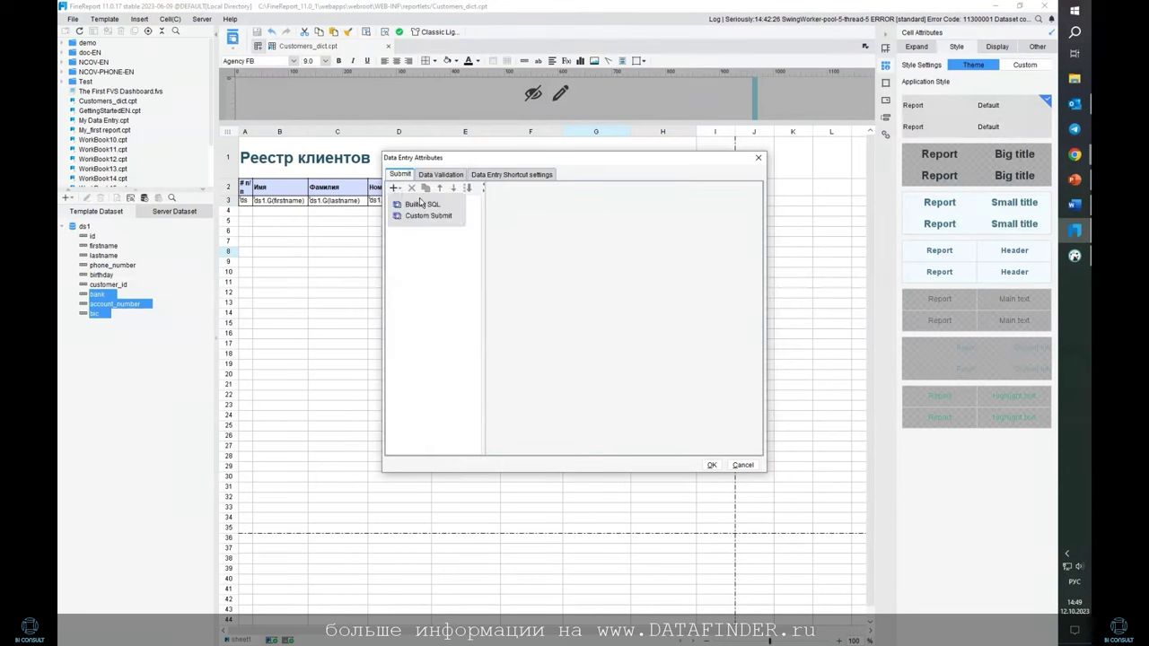
{"action": "left_click", "coordinate": [418, 206]}
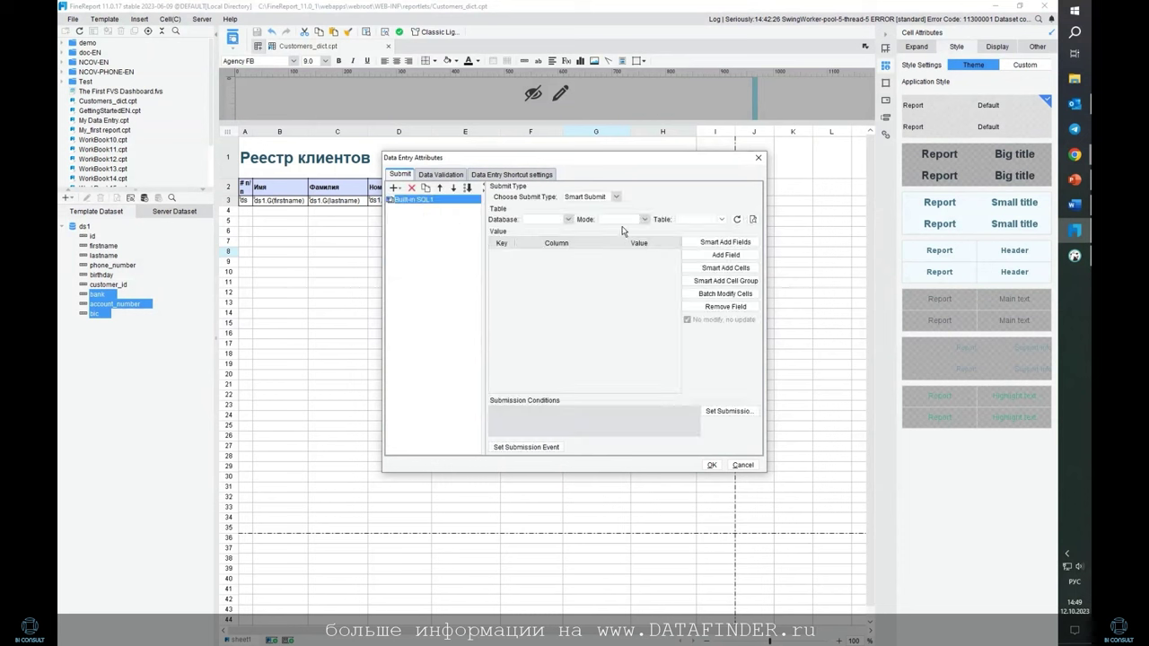
Point the submission at the fr_customers table in the Lesson 4 database, test schema
{"action": "left_click", "coordinate": [568, 219]}
{"action": "left_click", "coordinate": [543, 298]}
{"action": "left_click", "coordinate": [644, 219]}
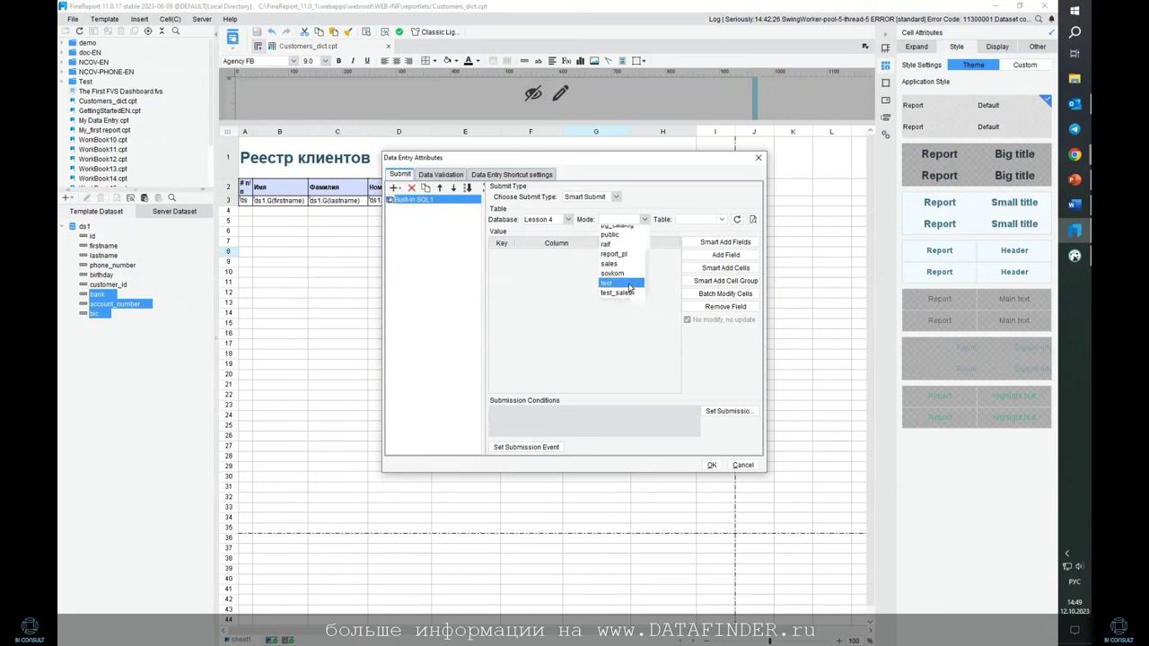
{"action": "left_click", "coordinate": [630, 282]}
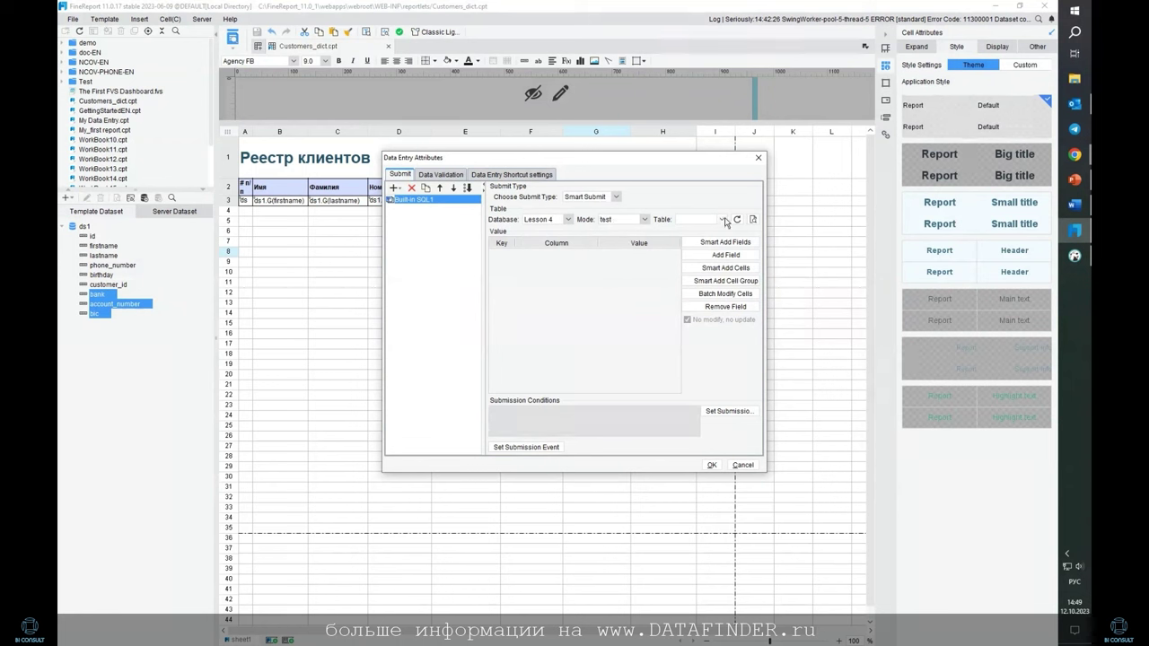
{"action": "left_click", "coordinate": [720, 219]}
{"action": "key", "text": "alt+shift"}
{"action": "type", "text": "af"}
{"action": "key", "text": "BackSpace"}
{"action": "key", "text": "BackSpace"}
{"action": "key", "text": "BackSpace"}
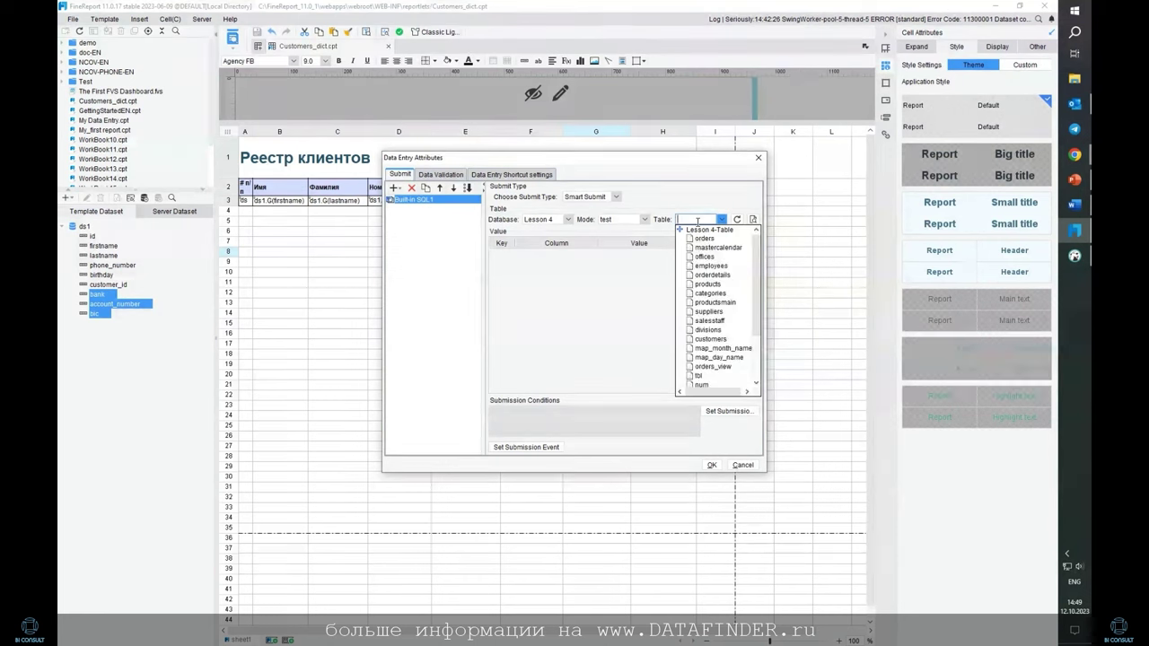
{"action": "type", "text": "fr"}
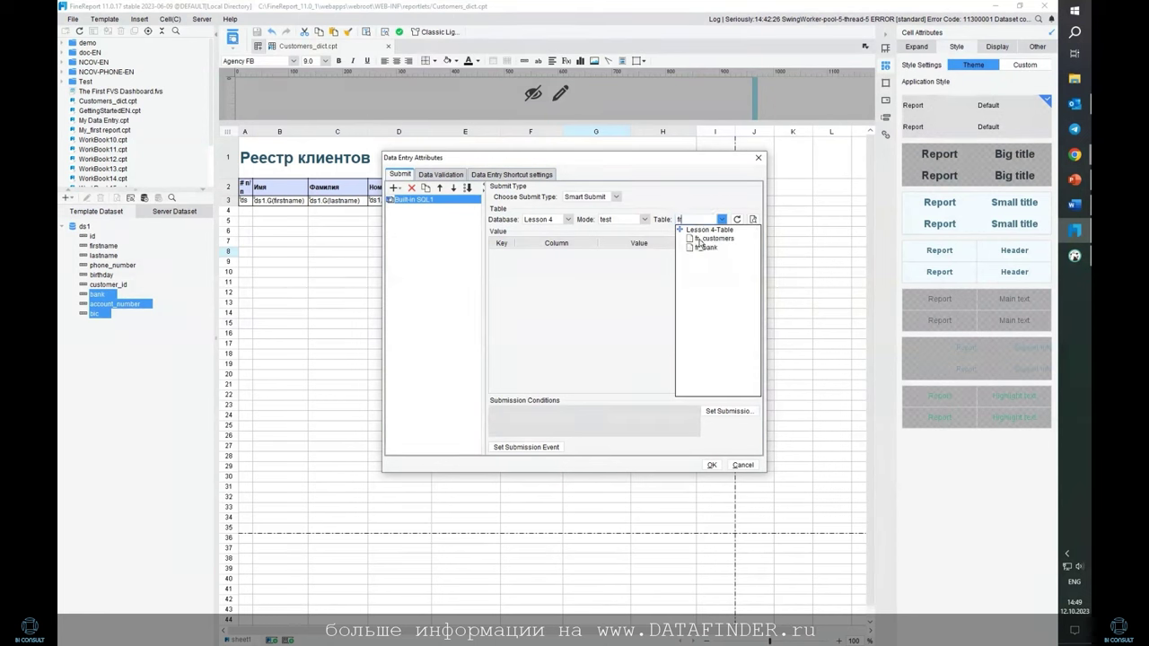
{"action": "left_click", "coordinate": [701, 239]}
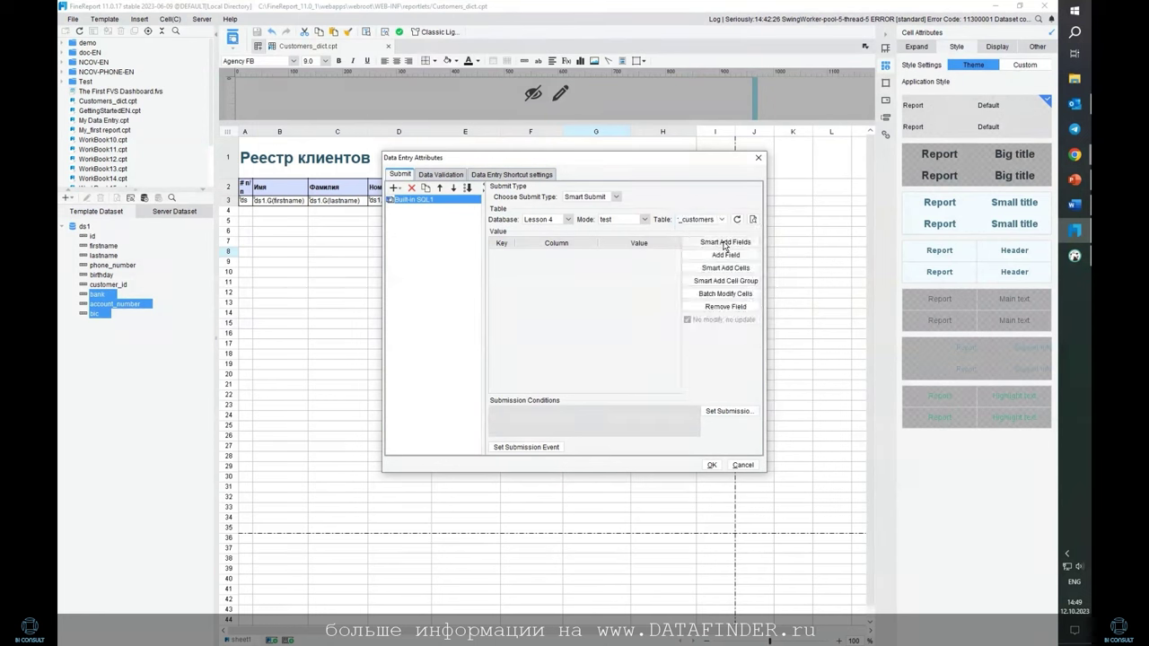
Add fields id, firstname, lastname, phone_number and birthday, bind them to A3–E3, and key on id
{"action": "left_click", "coordinate": [725, 242]}
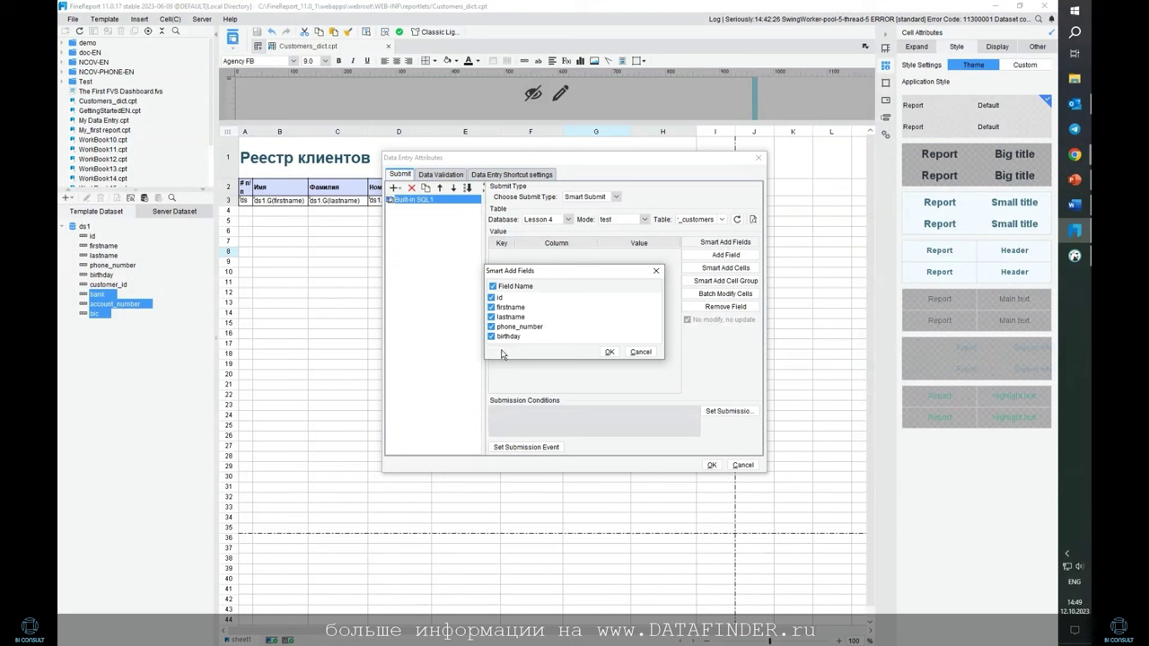
{"action": "left_click", "coordinate": [609, 353]}
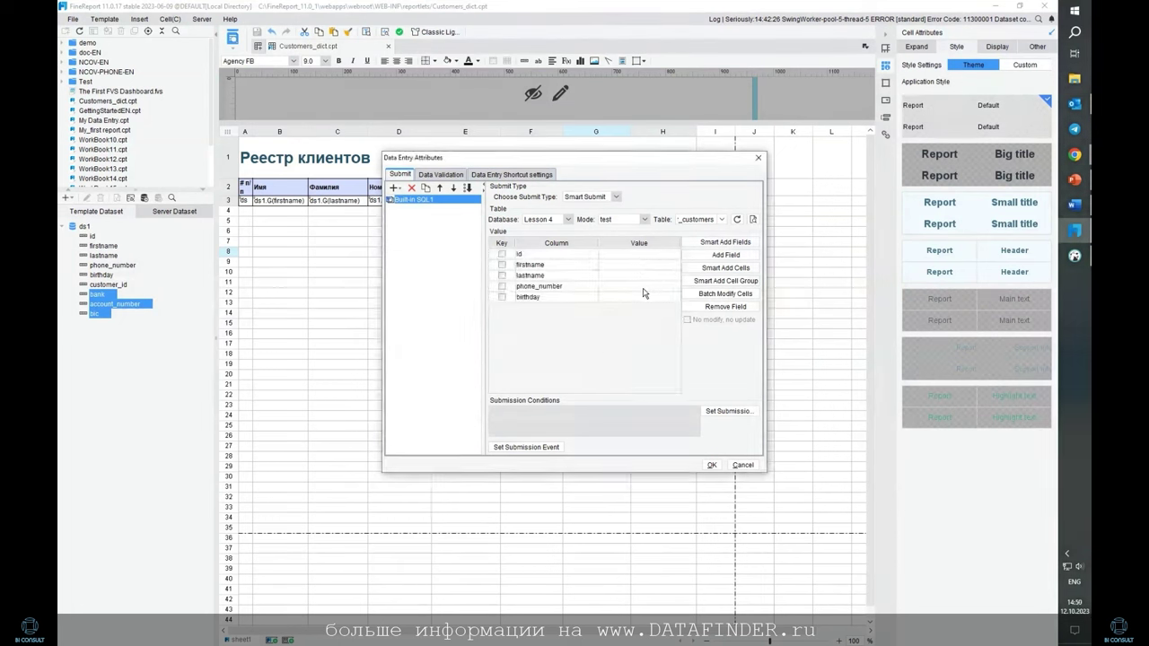
{"action": "left_click", "coordinate": [725, 267]}
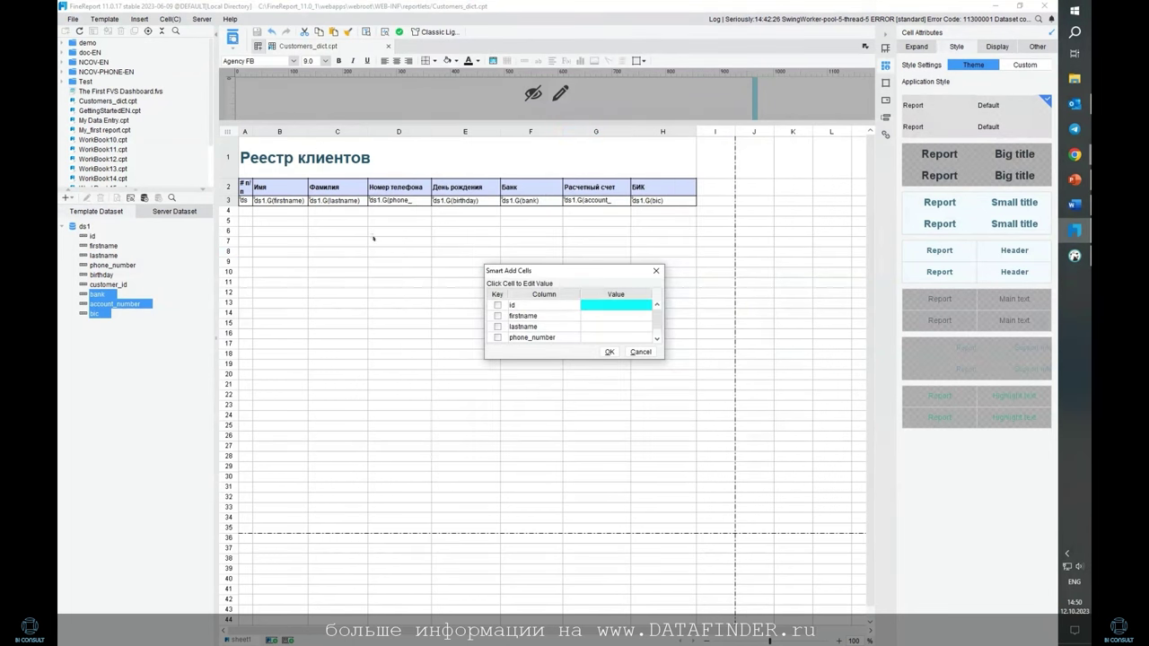
{"action": "left_click", "coordinate": [243, 200]}
{"action": "left_click", "coordinate": [280, 200]}
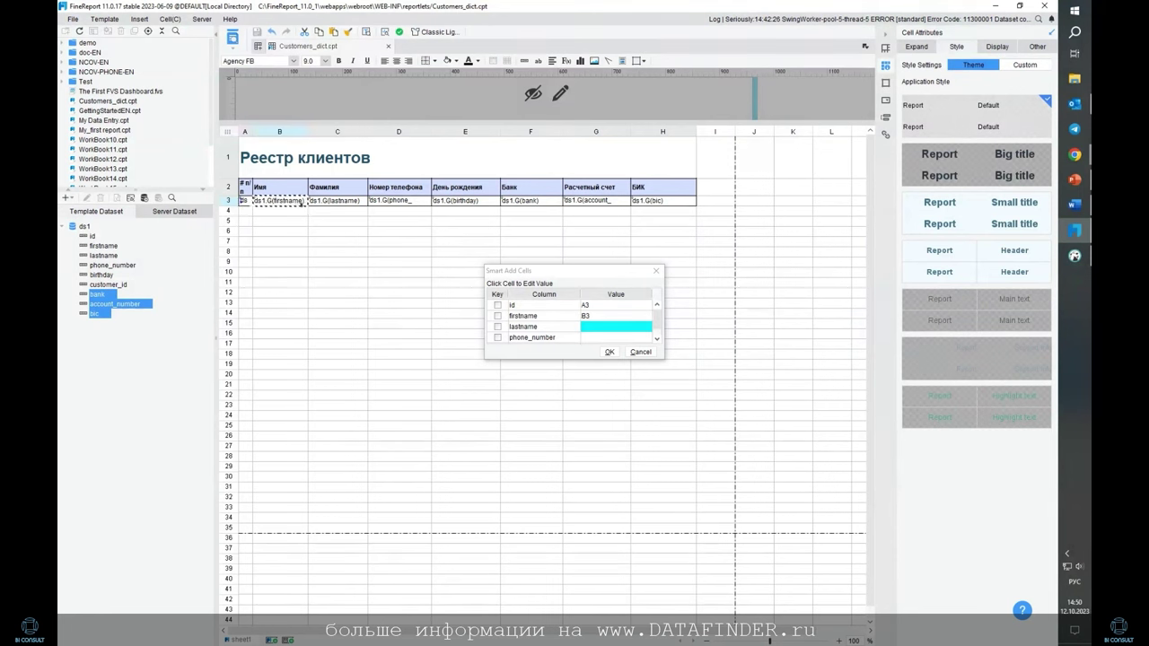
{"action": "left_click", "coordinate": [338, 200]}
{"action": "left_click", "coordinate": [400, 200]}
{"action": "left_click", "coordinate": [462, 201]}
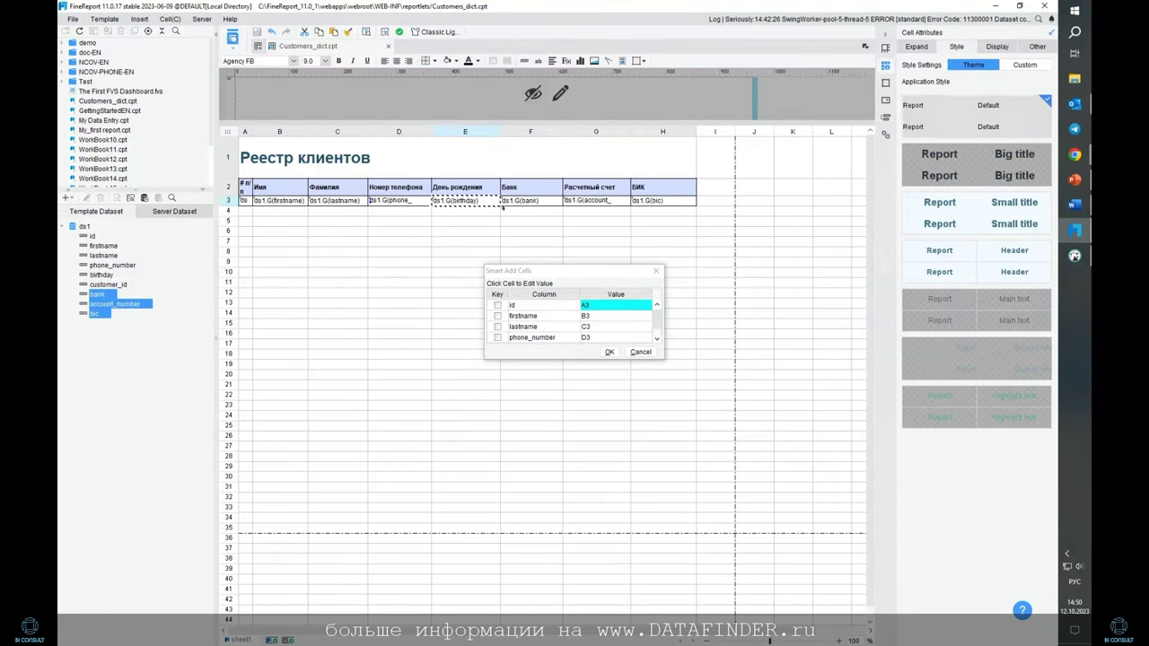
{"action": "left_click", "coordinate": [610, 352]}
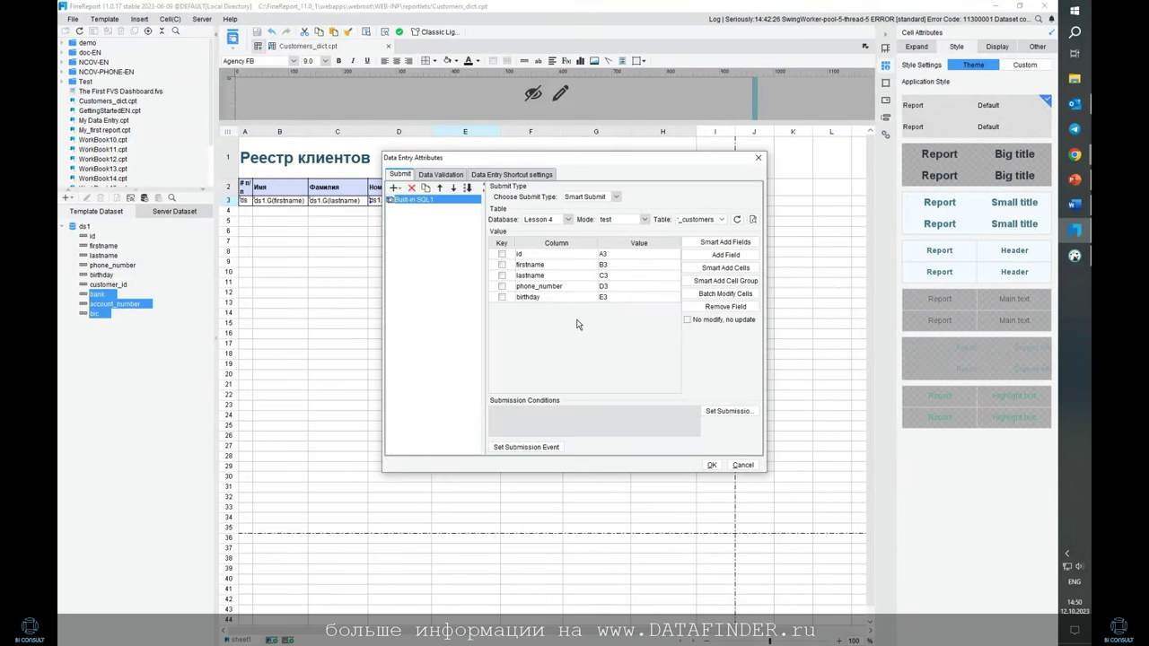
{"action": "left_click", "coordinate": [501, 255]}
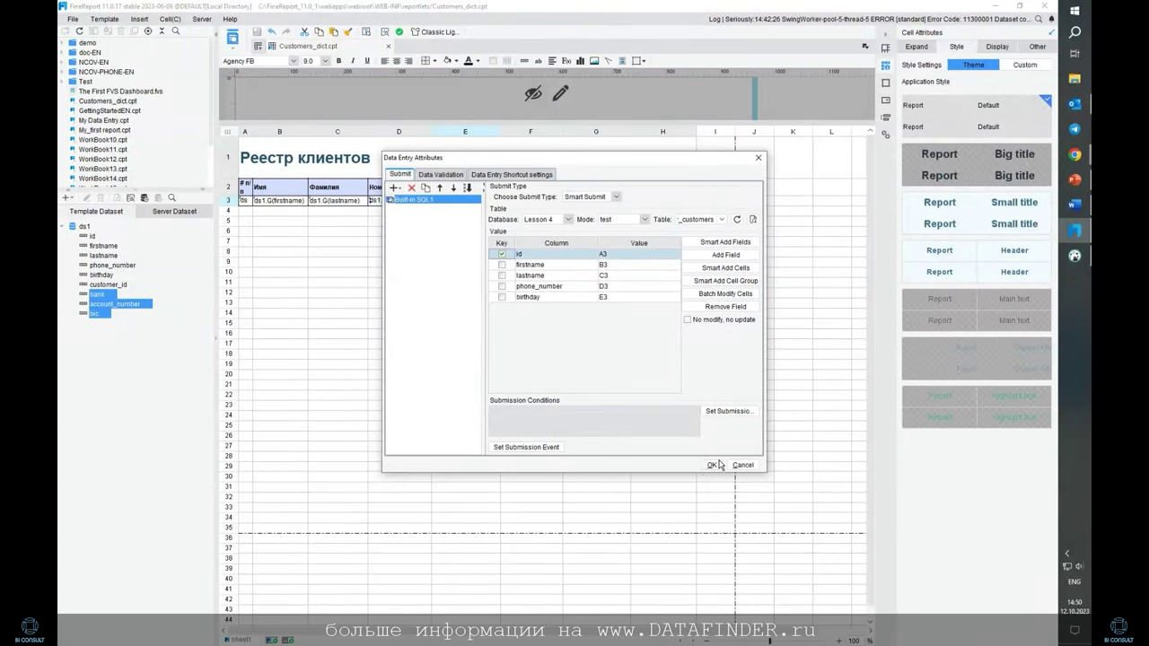
{"action": "left_click", "coordinate": [712, 465]}
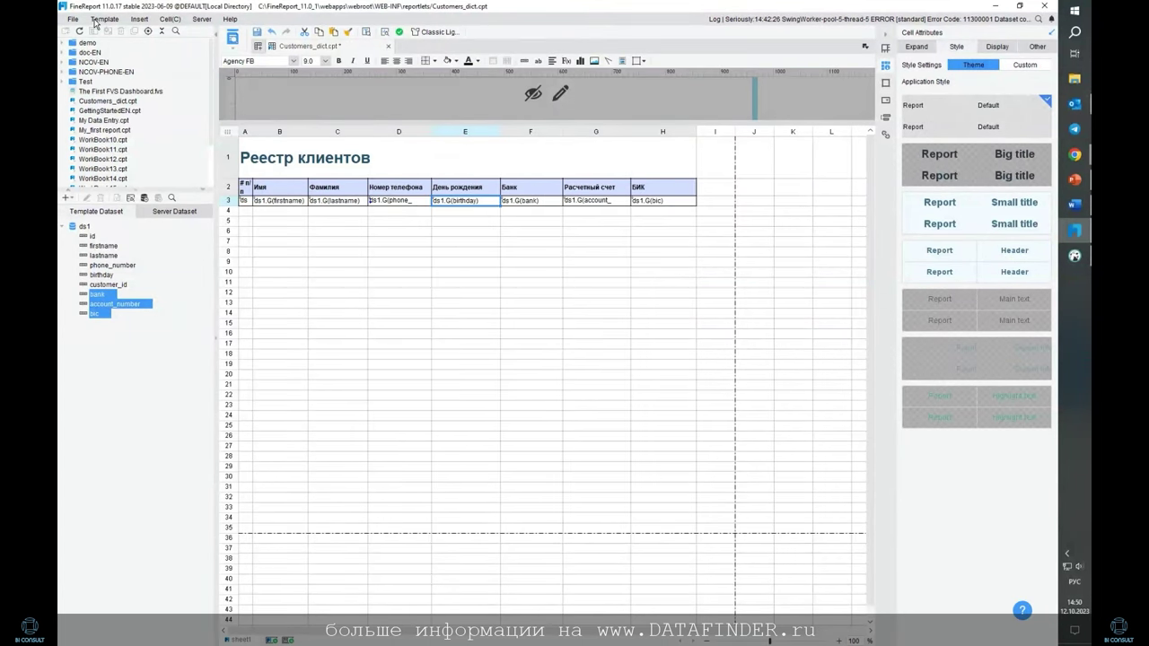
Add a second Built-in SQL submission in Data Entry Attributes
{"action": "left_click", "coordinate": [95, 20]}
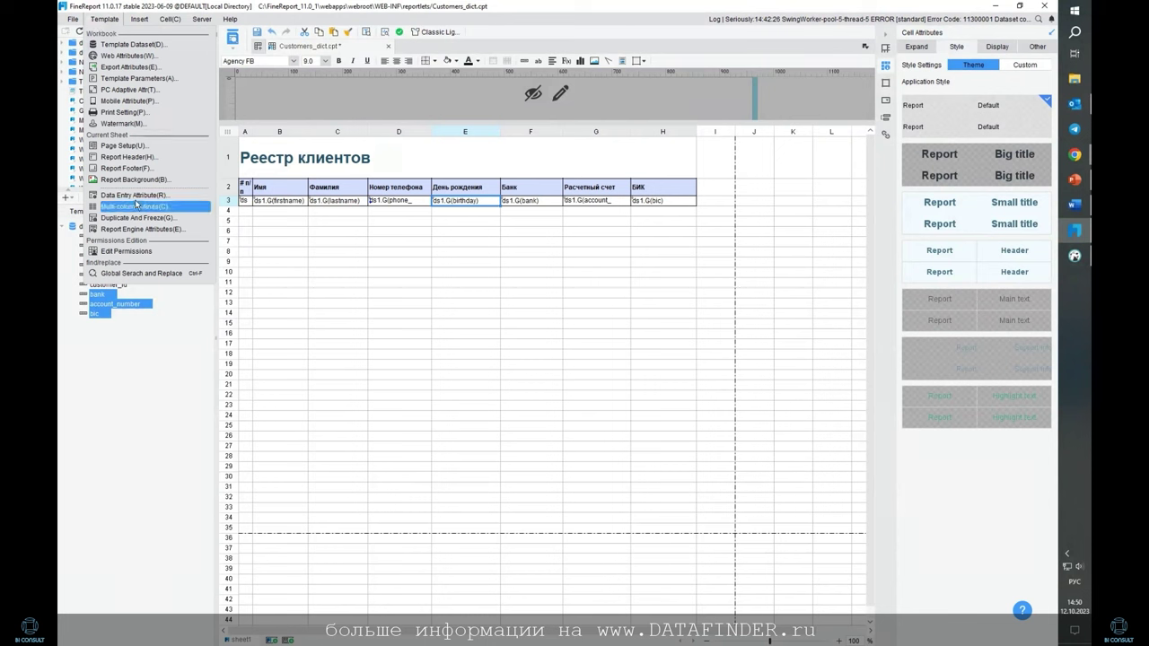
{"action": "left_click", "coordinate": [135, 195]}
{"action": "left_click", "coordinate": [400, 190]}
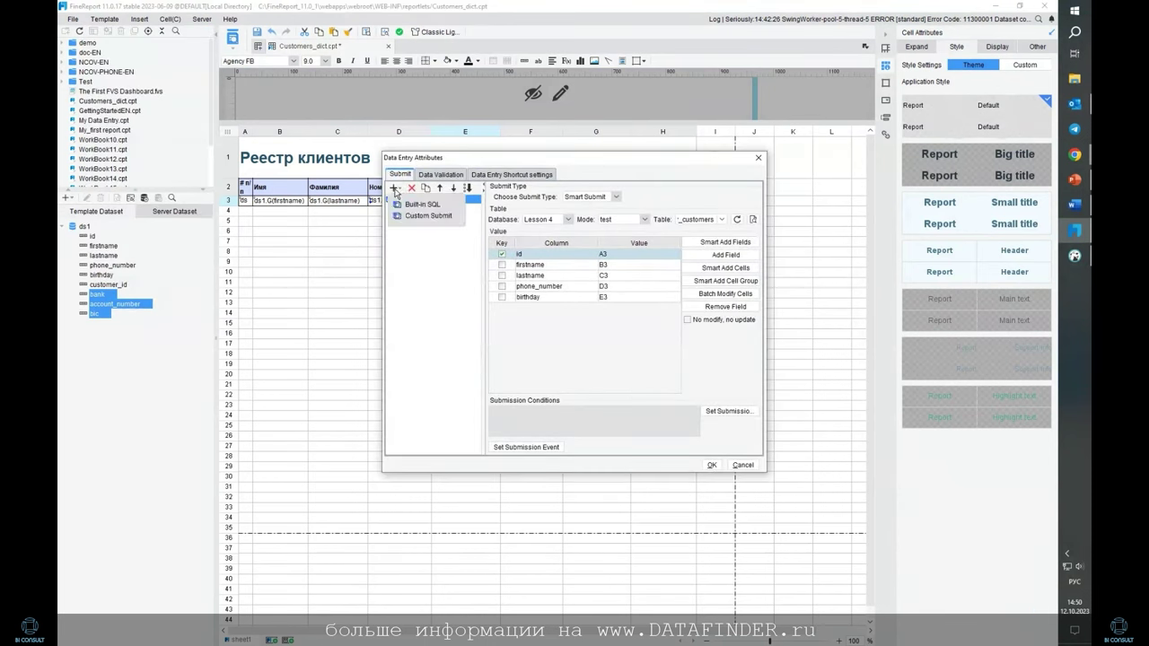
{"action": "left_click", "coordinate": [417, 208]}
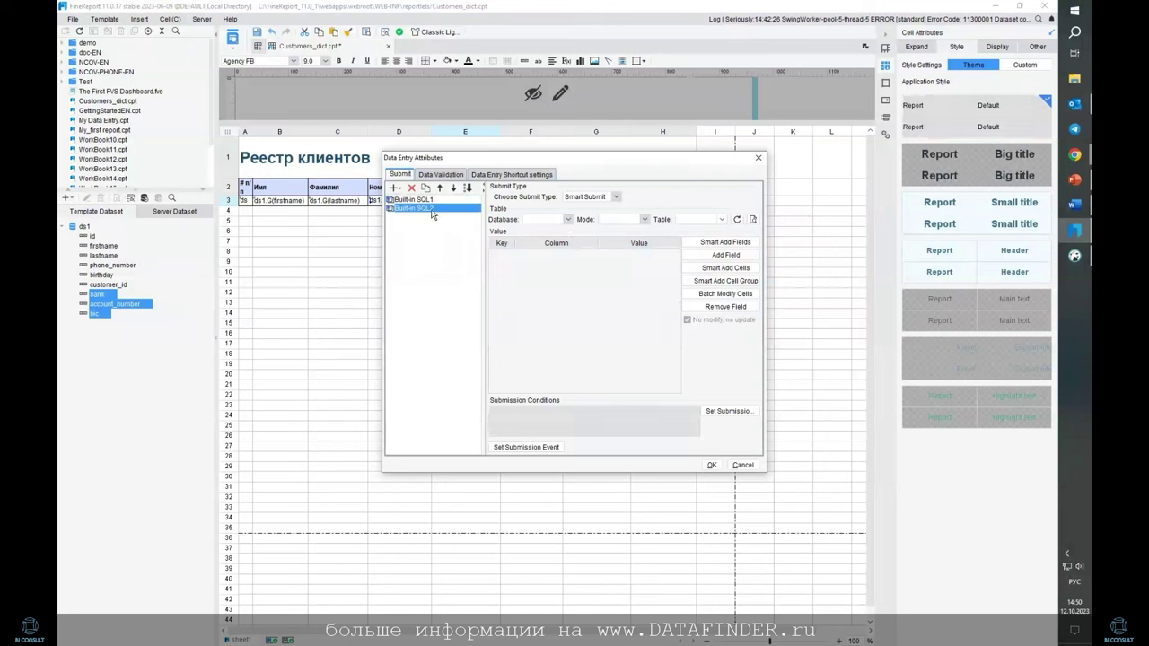
Rename the submissions to Entry customers and Entry bank
{"action": "double_click", "coordinate": [418, 199]}
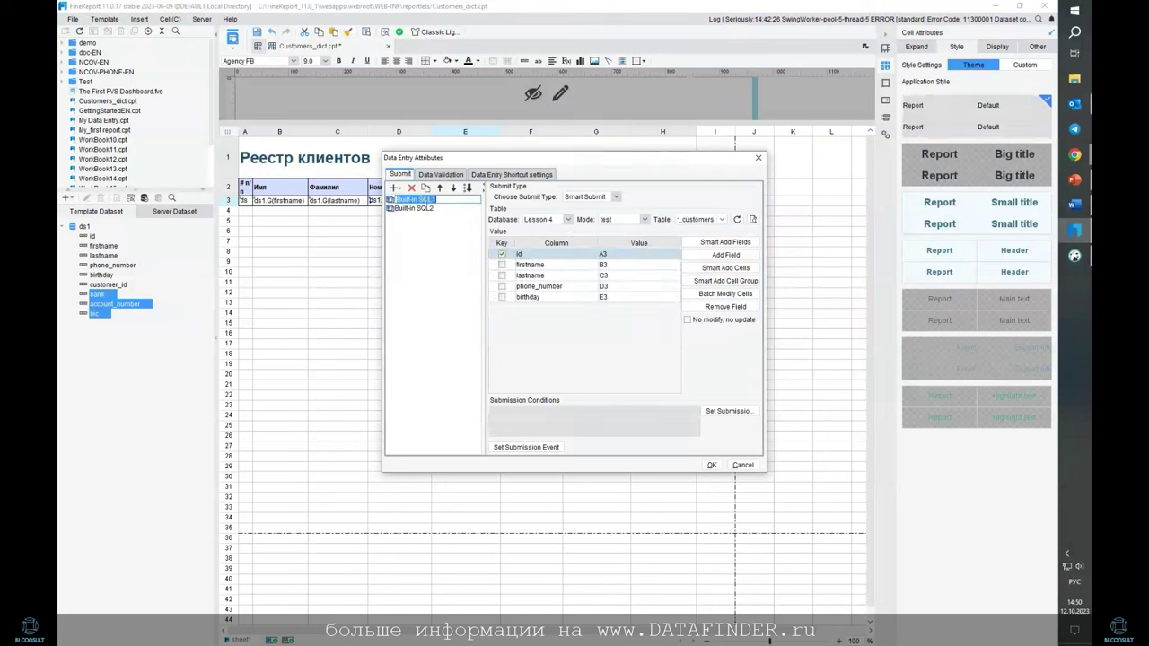
{"action": "type", "text": "Утекн"}
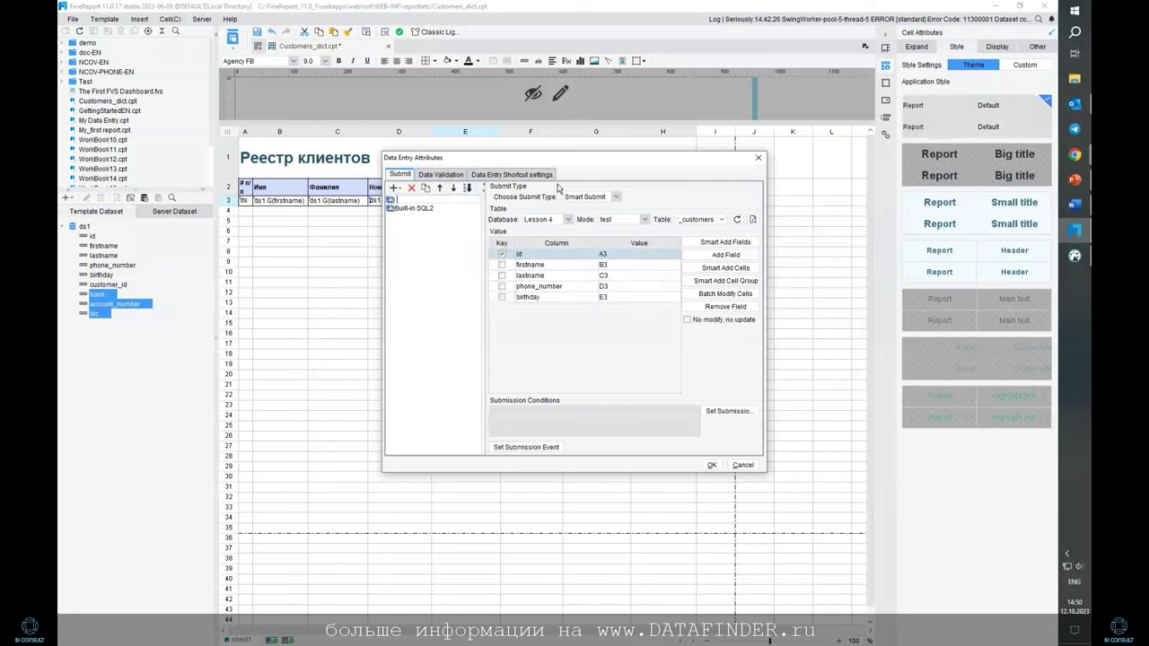
{"action": "key", "text": "Return"}
{"action": "double_click", "coordinate": [415, 209]}
{"action": "type", "text": "Entry "}
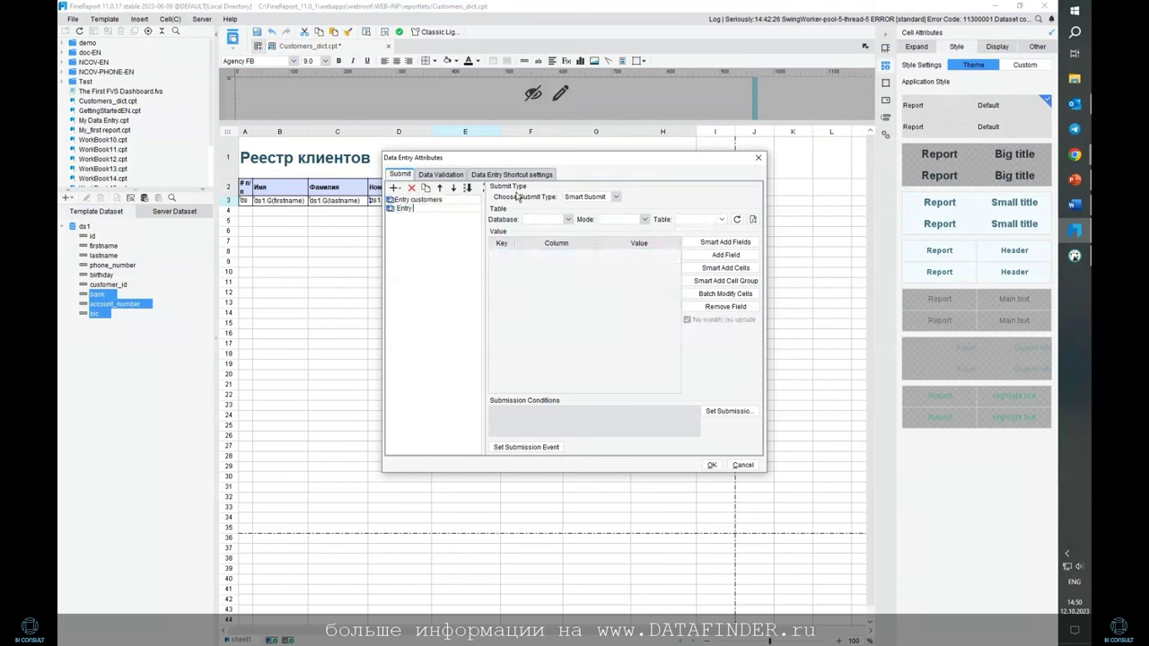
{"action": "type", "text": "bank"}
{"action": "left_click", "coordinate": [567, 219]}
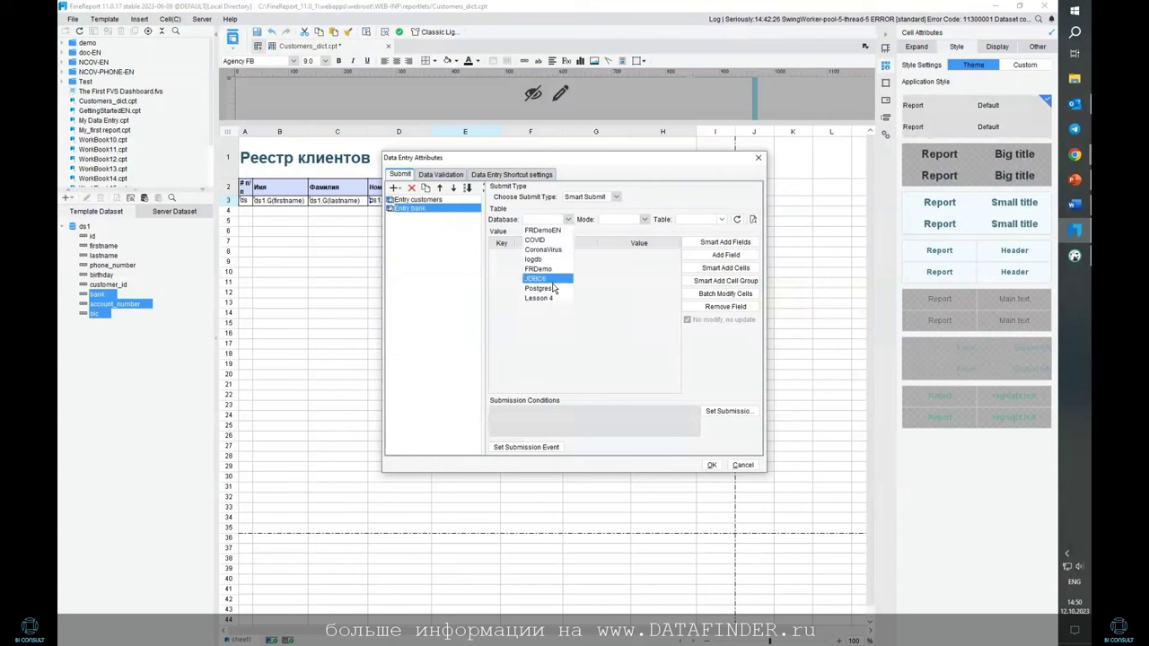
Point Entry bank at the fr_bank table in the Lesson 4 database, test schema
{"action": "left_click", "coordinate": [539, 297]}
{"action": "left_click", "coordinate": [644, 219]}
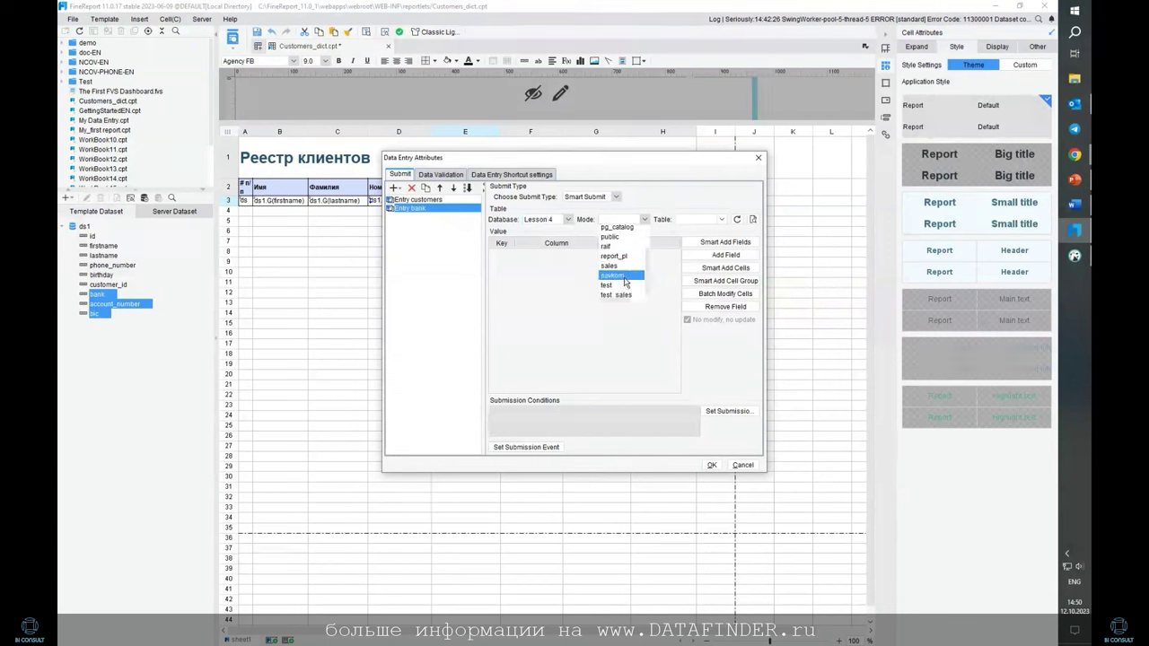
{"action": "left_click", "coordinate": [625, 284]}
{"action": "left_click", "coordinate": [722, 219]}
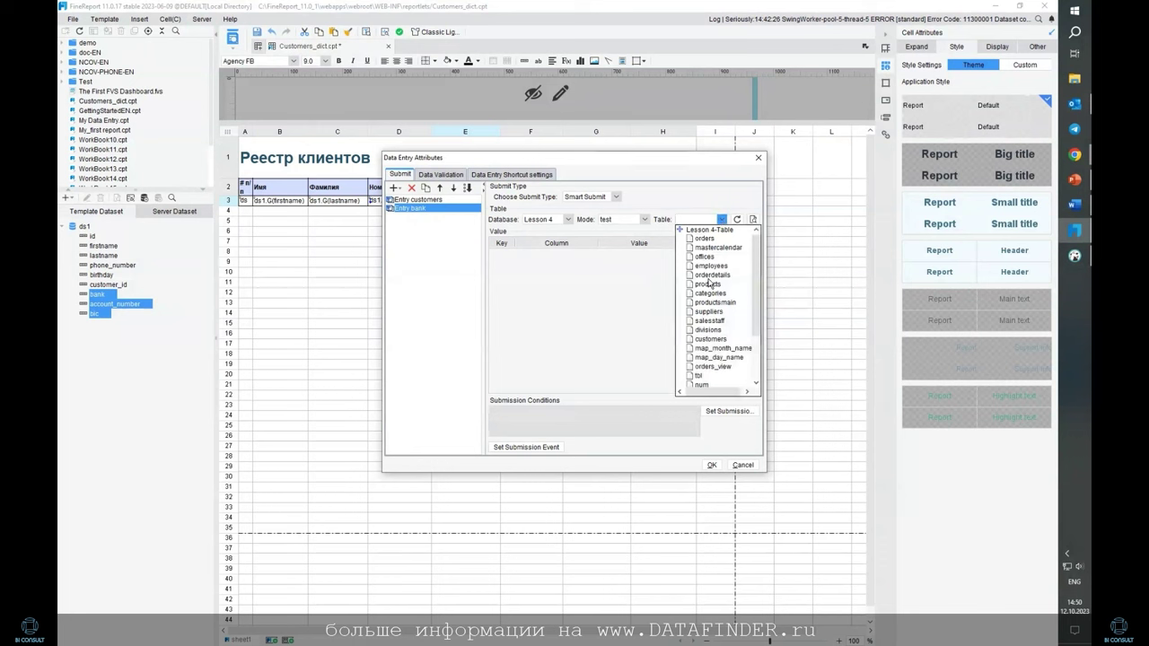
{"action": "left_click", "coordinate": [693, 219]}
{"action": "type", "text": "ac"}
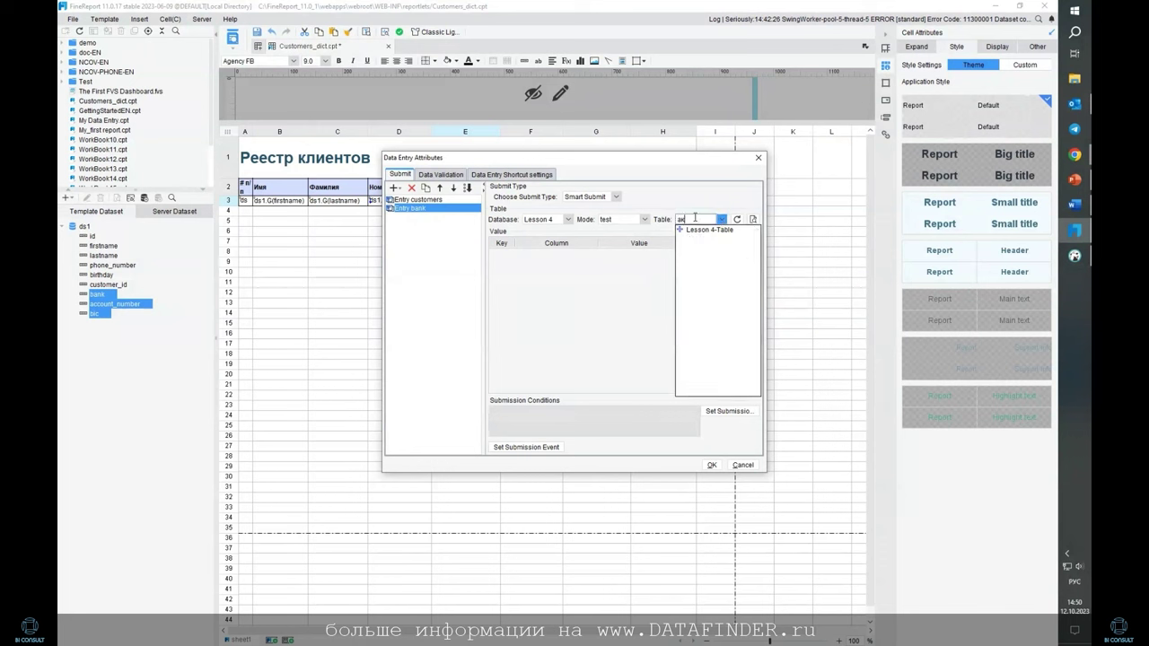
{"action": "key", "text": "BackSpace"}
{"action": "key", "text": "BackSpace"}
{"action": "key", "text": "alt+shift"}
{"action": "type", "text": "fr"}
{"action": "left_click", "coordinate": [710, 251]}
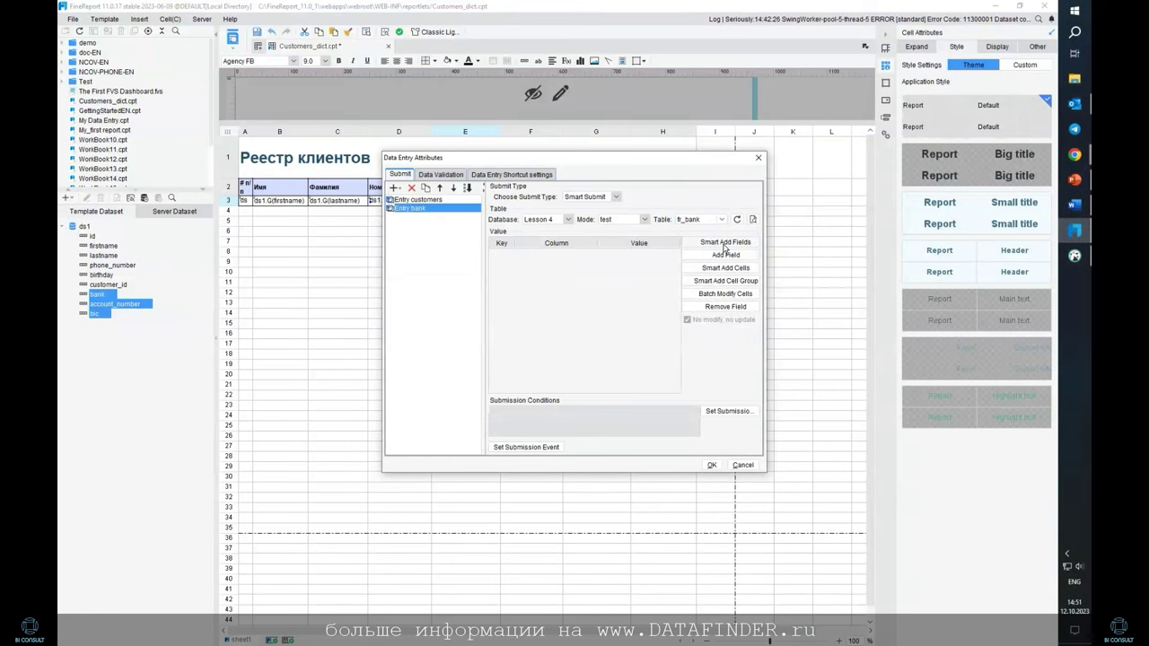
Bind customer_id, bank, account_number and bic to A3, F3, G3, H3, keyed on customer_id
{"action": "left_click", "coordinate": [724, 244]}
{"action": "left_click", "coordinate": [611, 351]}
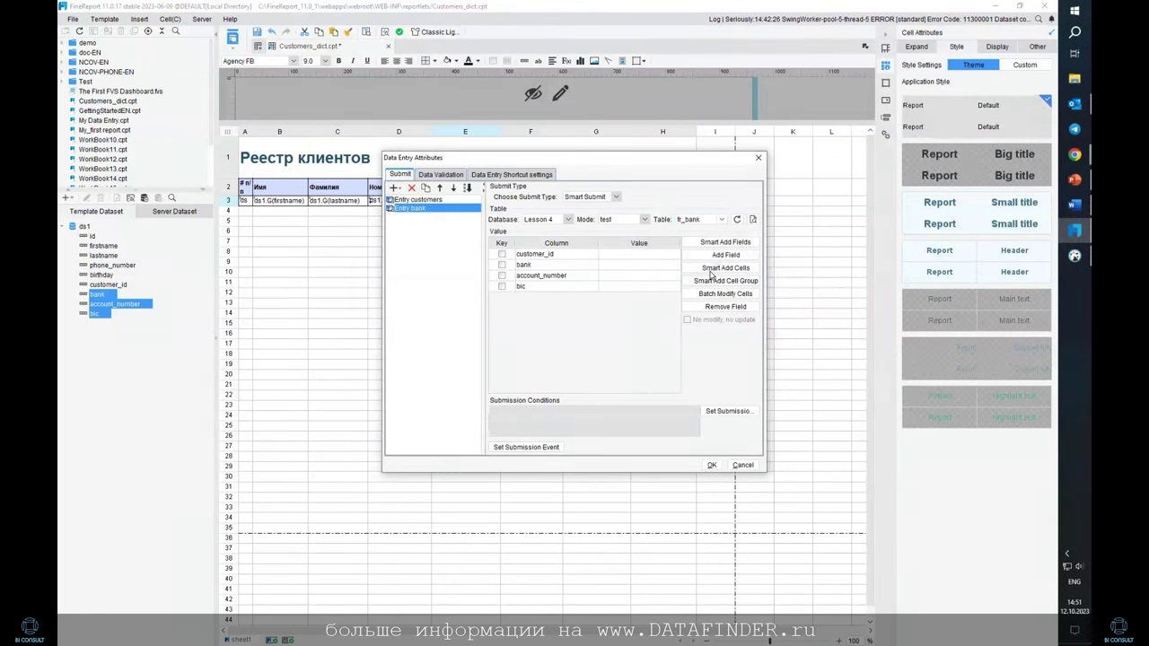
{"action": "left_click", "coordinate": [718, 269]}
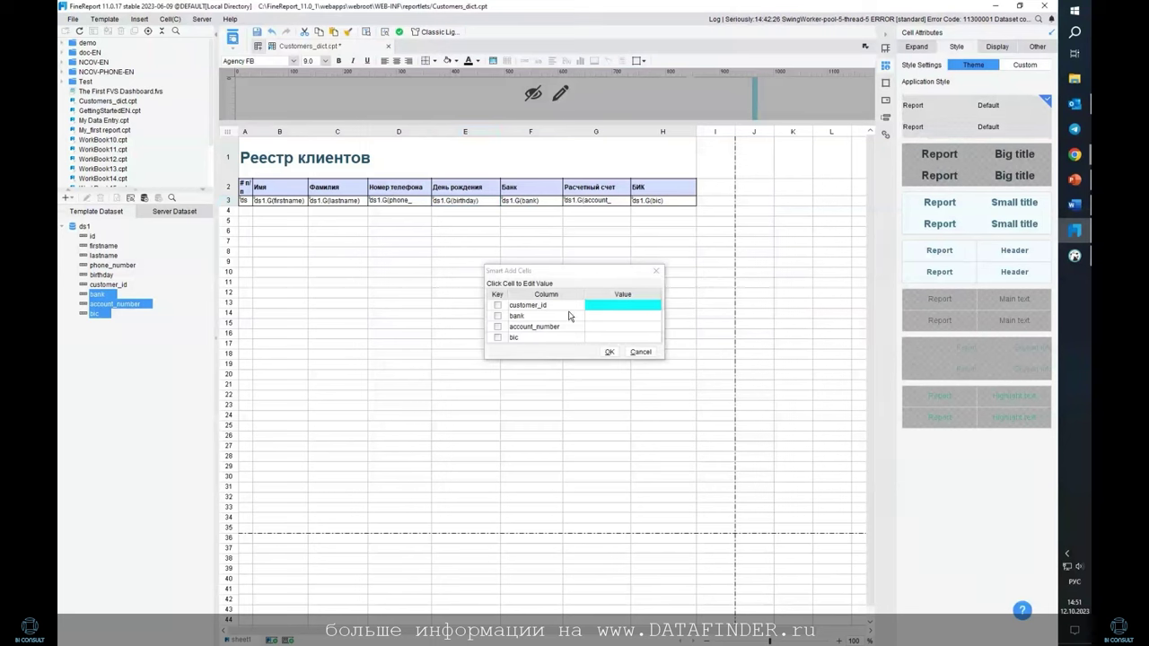
{"action": "left_click", "coordinate": [243, 201]}
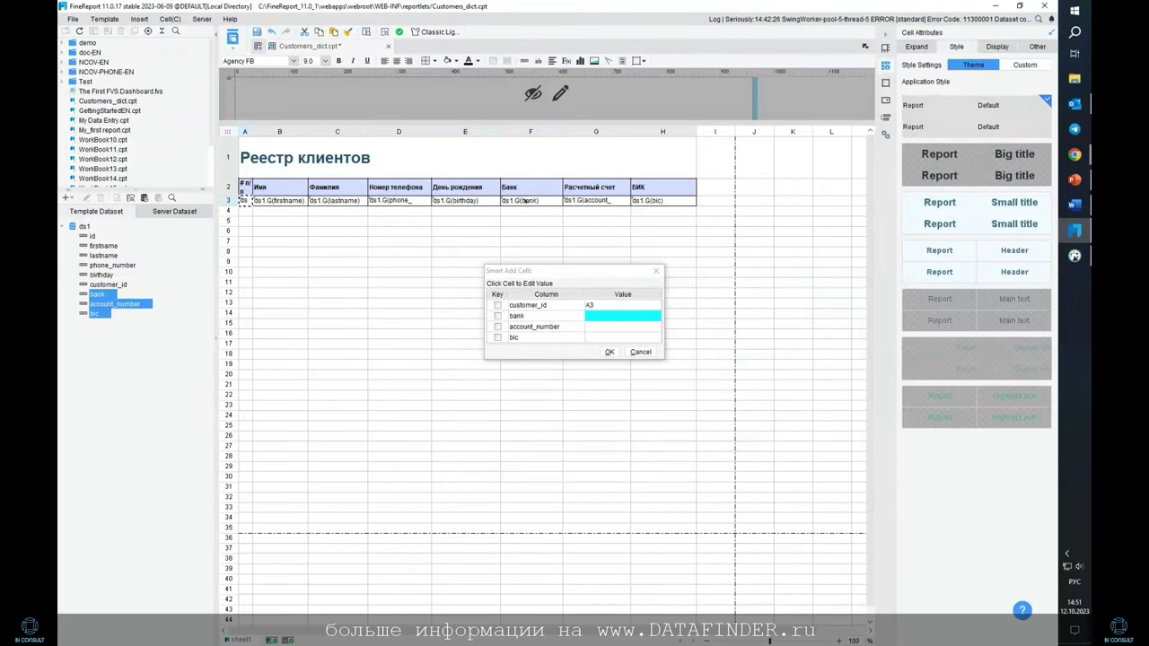
{"action": "left_click", "coordinate": [534, 201]}
{"action": "left_click", "coordinate": [605, 201]}
{"action": "left_click", "coordinate": [662, 201]}
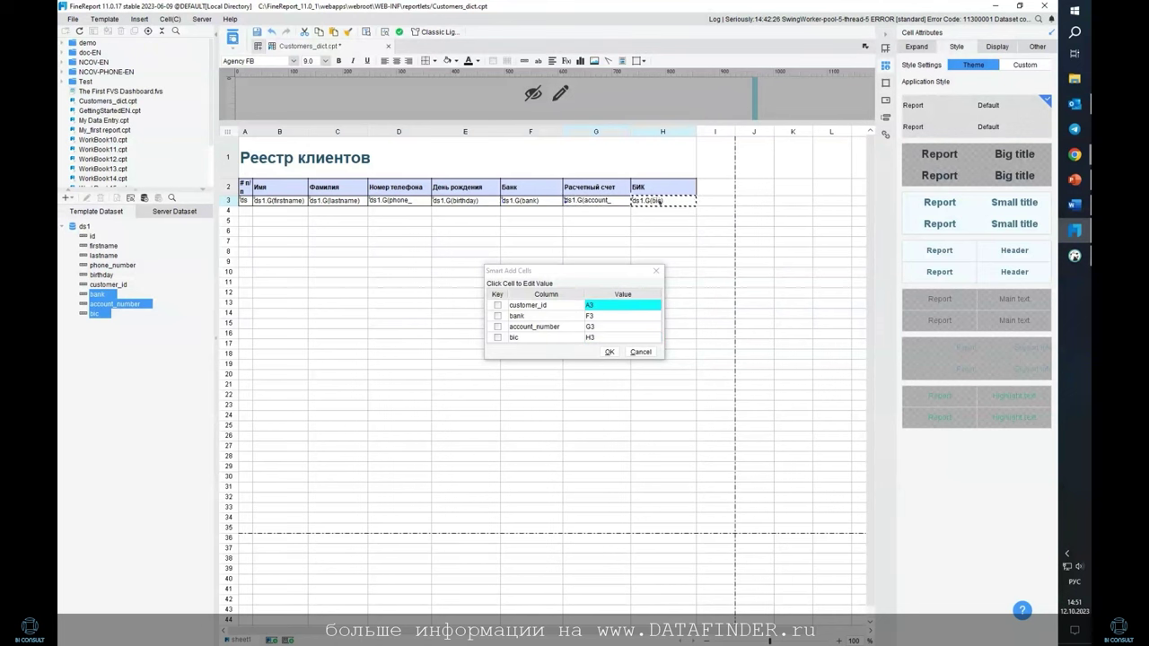
{"action": "left_click", "coordinate": [610, 352]}
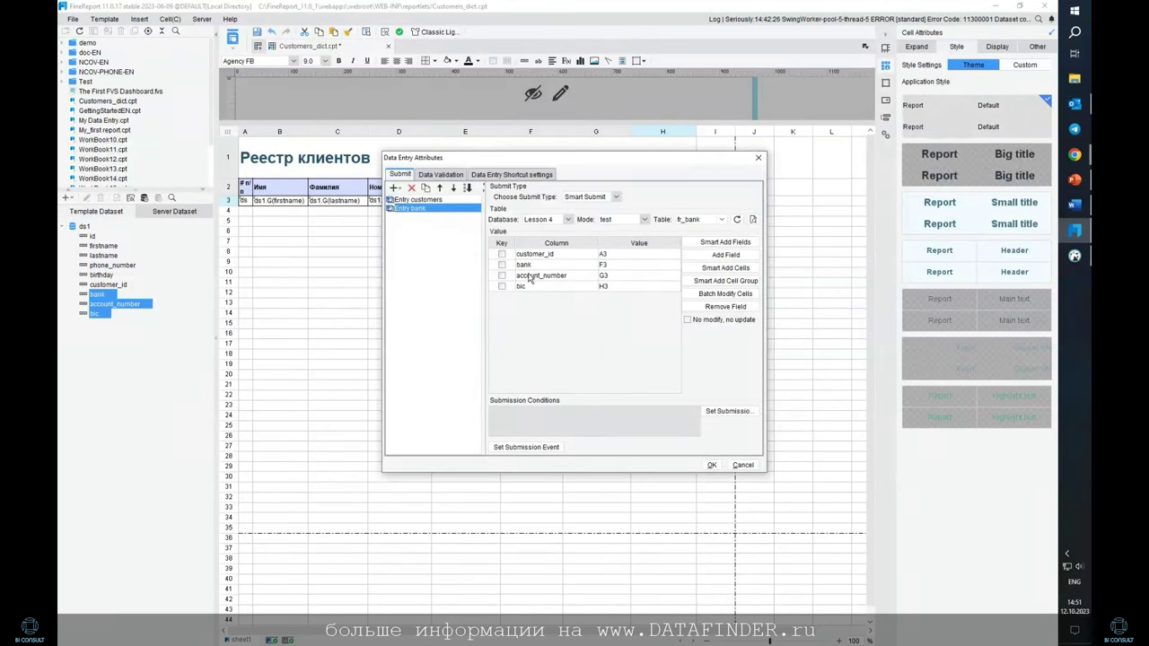
{"action": "left_click", "coordinate": [503, 254]}
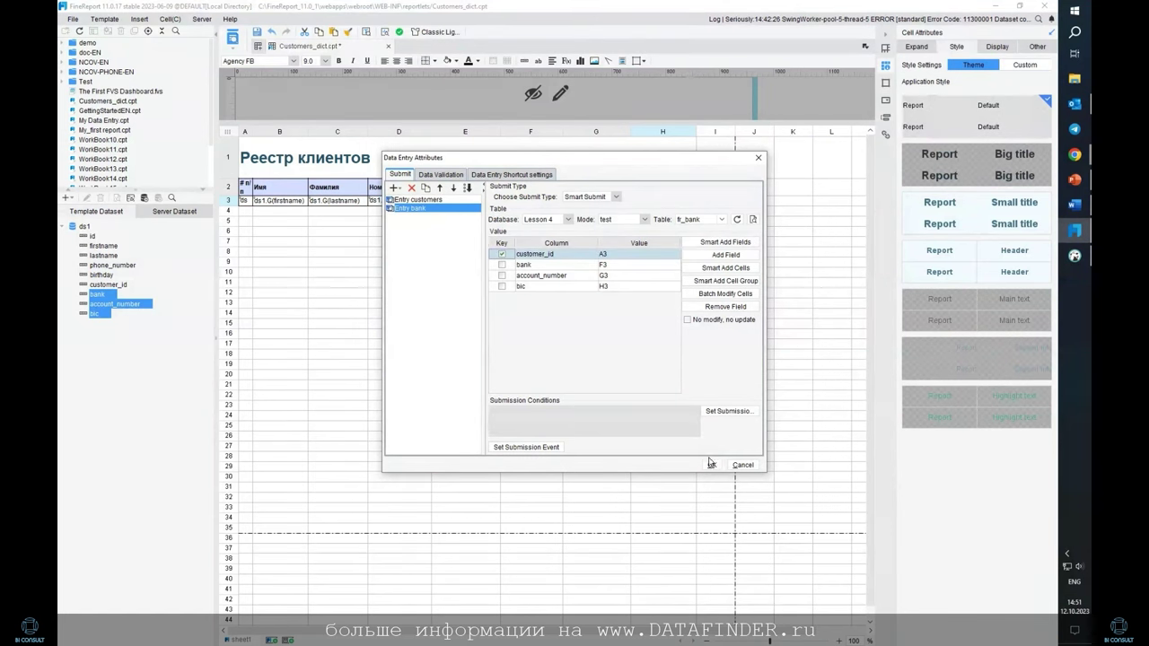
{"action": "left_click", "coordinate": [711, 465]}
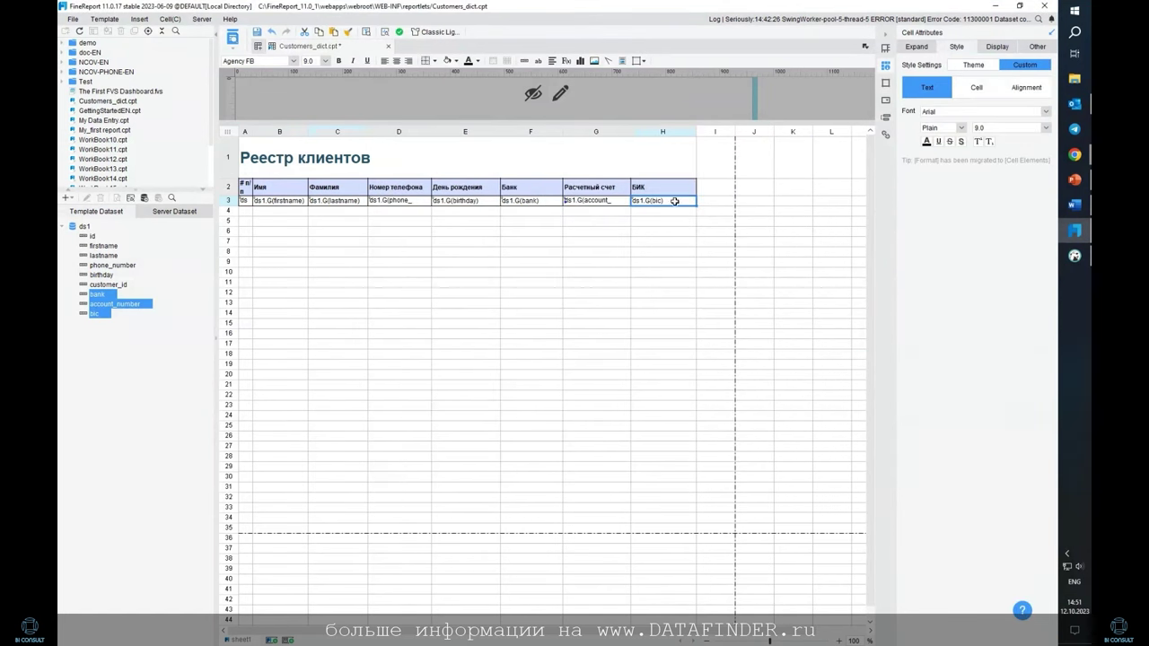
Turn cells A3:H3 into Text Field widgets and launch the Data Entry Preview
{"action": "left_click", "coordinate": [243, 200]}
{"action": "left_click_drag", "start_coordinate": [244, 200], "coordinate": [664, 201]}
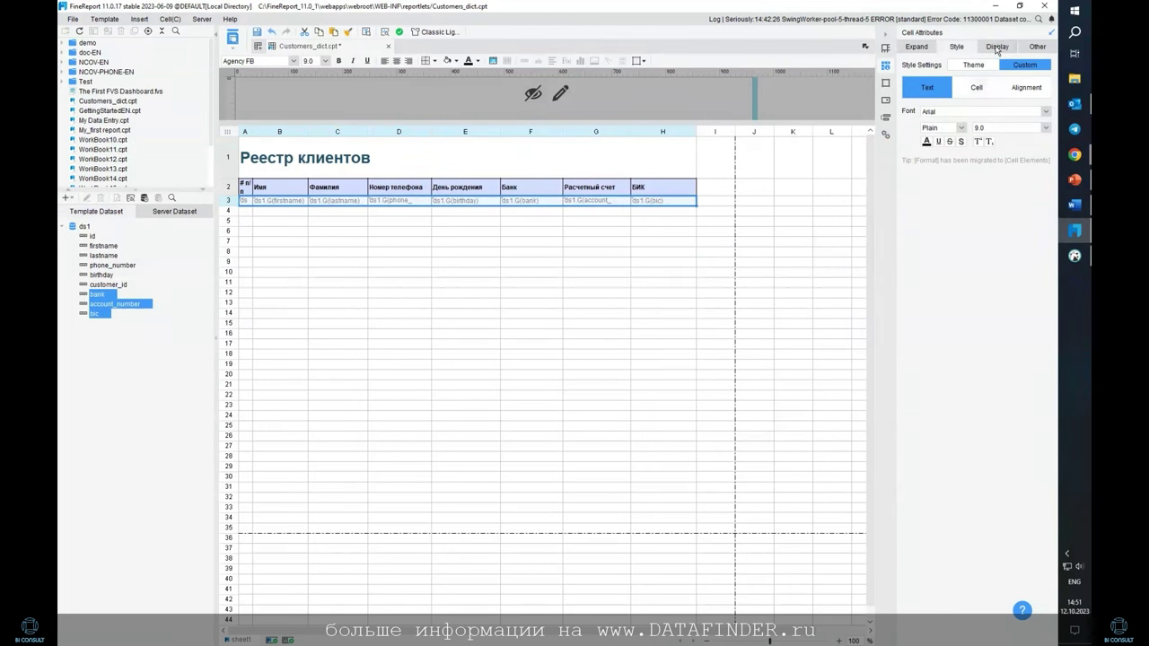
{"action": "left_click", "coordinate": [886, 100]}
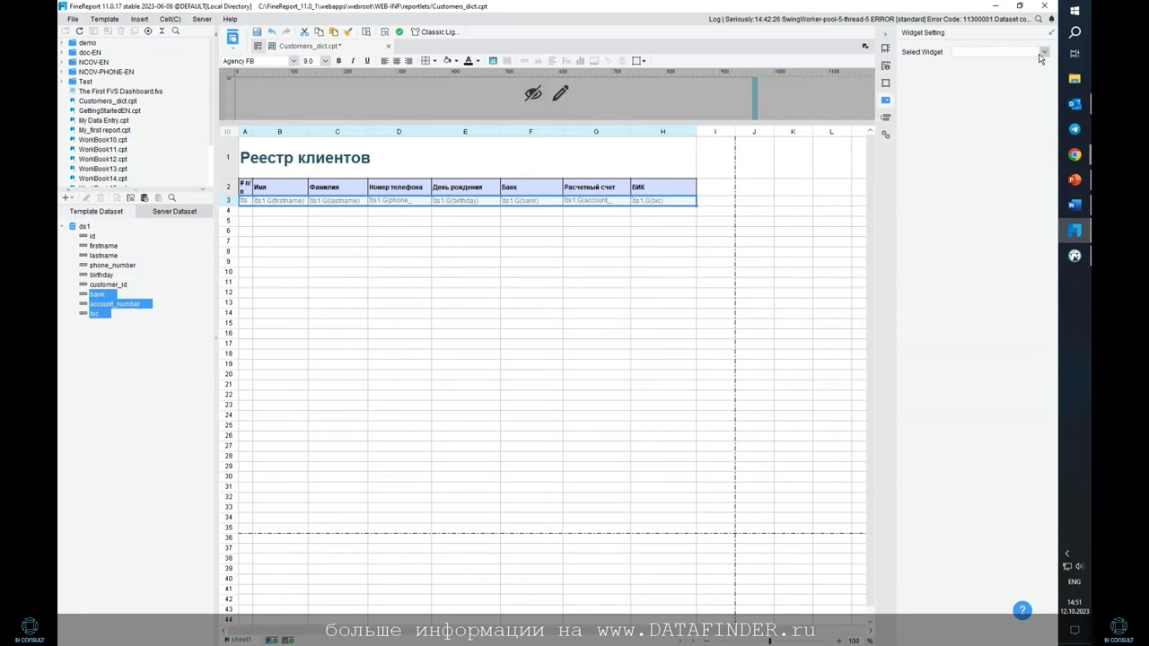
{"action": "left_click", "coordinate": [1041, 54]}
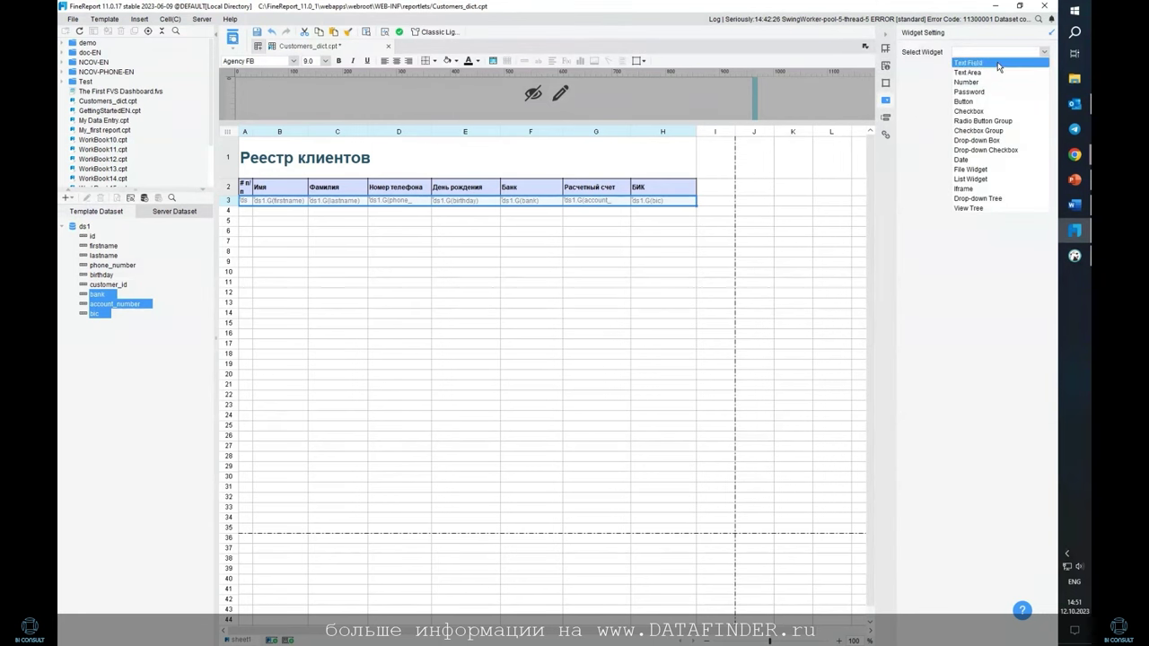
{"action": "left_click", "coordinate": [998, 63]}
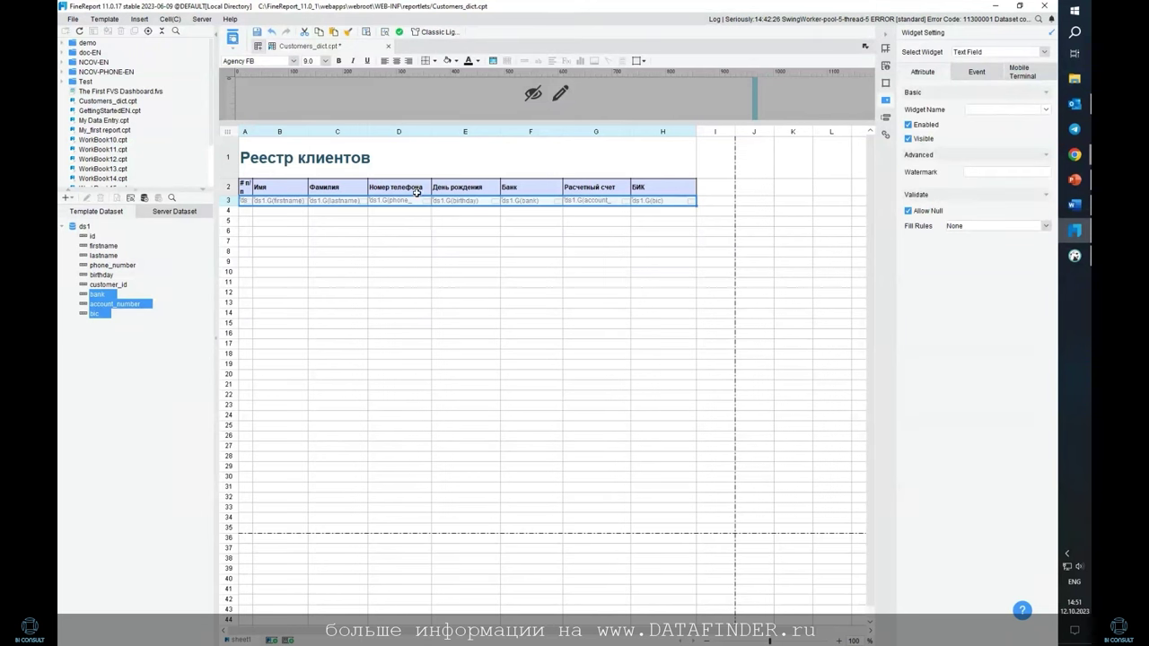
{"action": "left_click", "coordinate": [385, 211]}
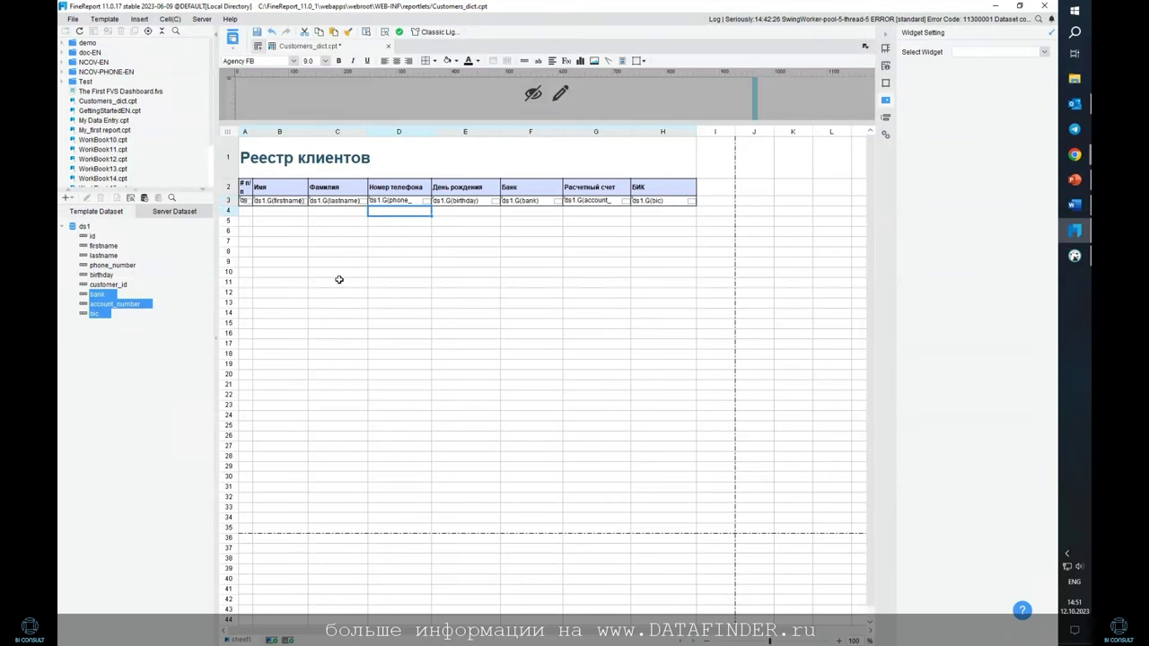
{"action": "left_click", "coordinate": [235, 51]}
{"action": "left_click", "coordinate": [263, 79]}
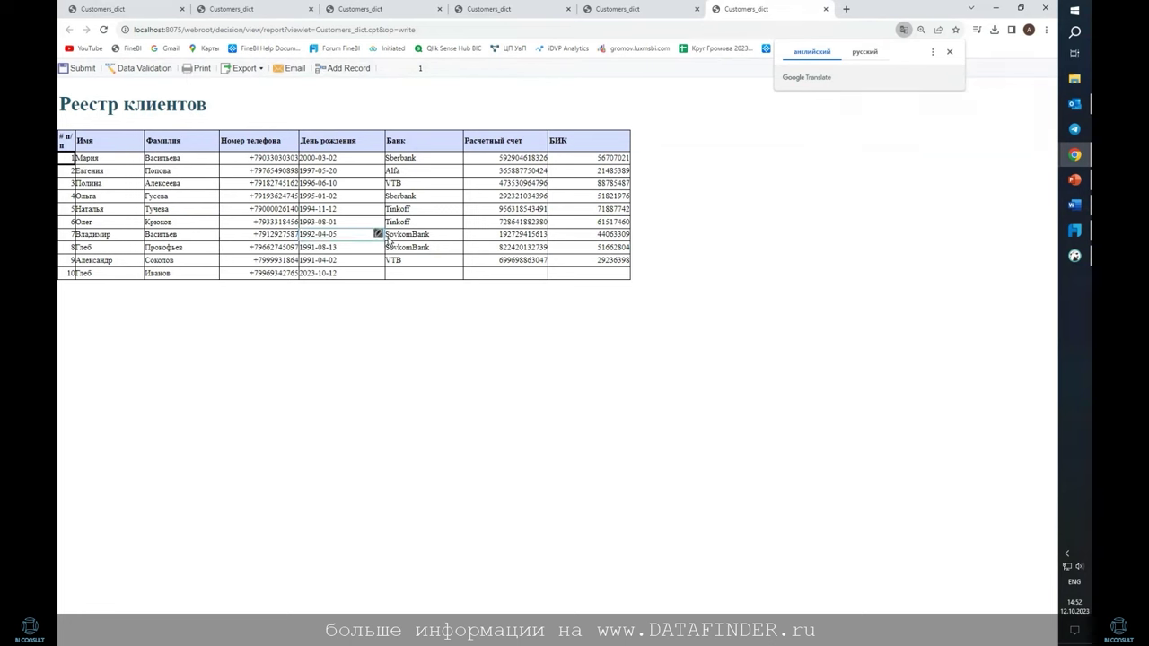
Try a few cells in the preview (row 10's bank and account, row 6's phone), then return to the designer
{"action": "left_click", "coordinate": [437, 276]}
{"action": "left_click", "coordinate": [516, 274]}
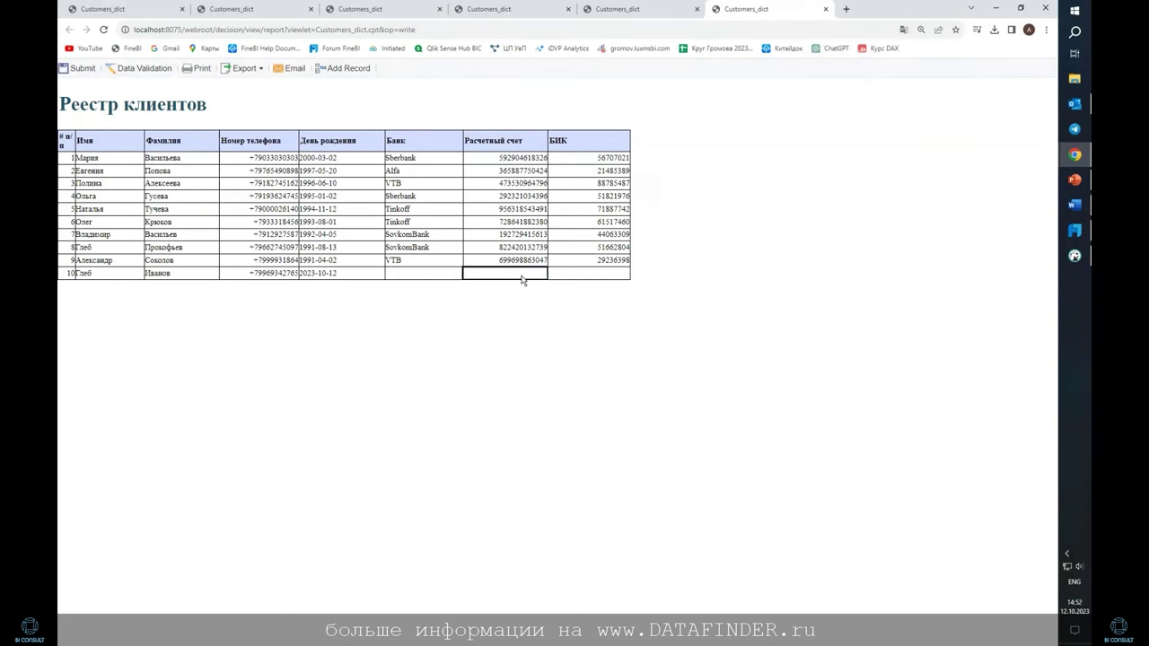
{"action": "left_click", "coordinate": [246, 223]}
{"action": "left_click", "coordinate": [413, 274]}
{"action": "left_click", "coordinate": [1077, 233]}
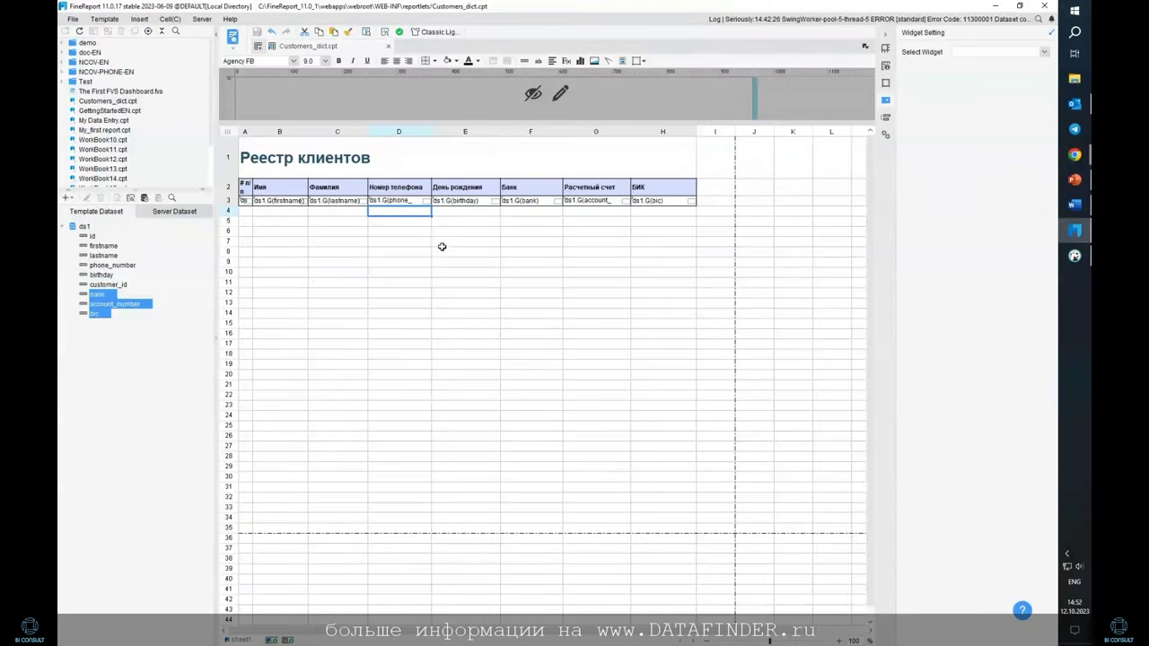
In Web Attributes, set the template's data entry settings individually
{"action": "left_click", "coordinate": [267, 208]}
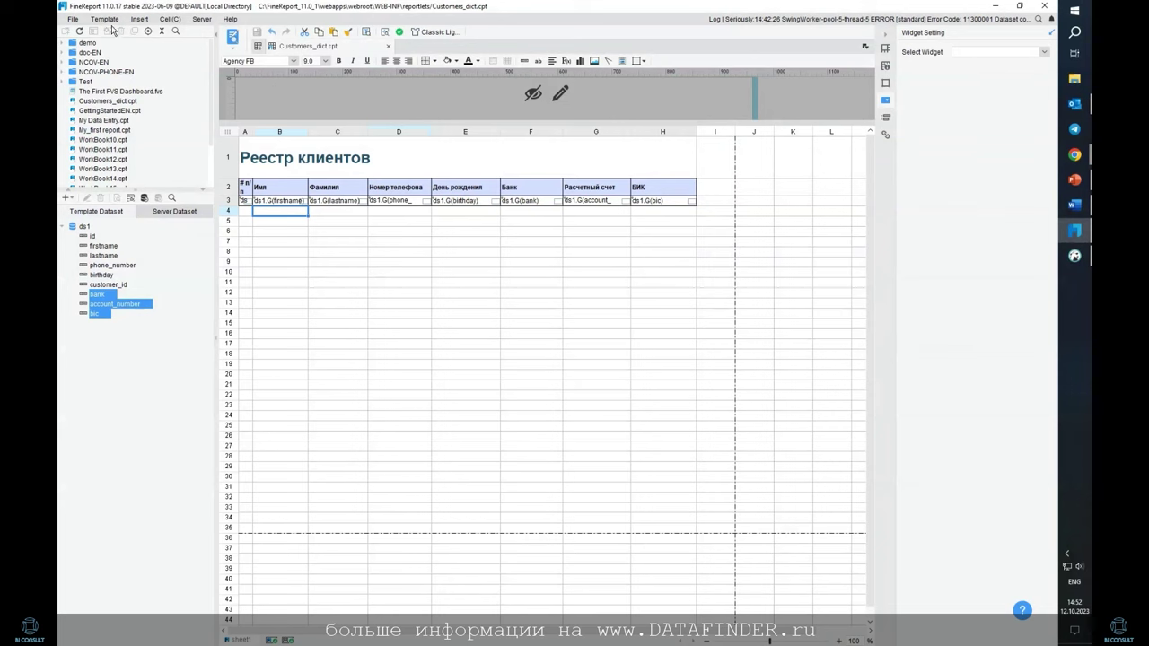
{"action": "left_click", "coordinate": [107, 19]}
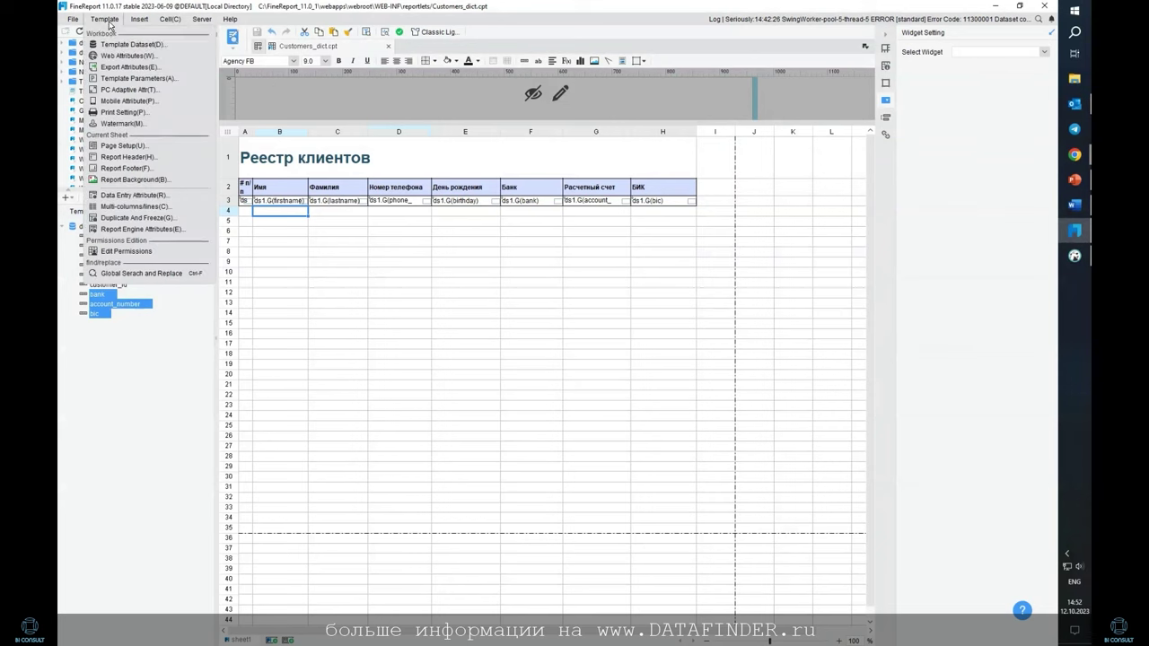
{"action": "left_click", "coordinate": [135, 57]}
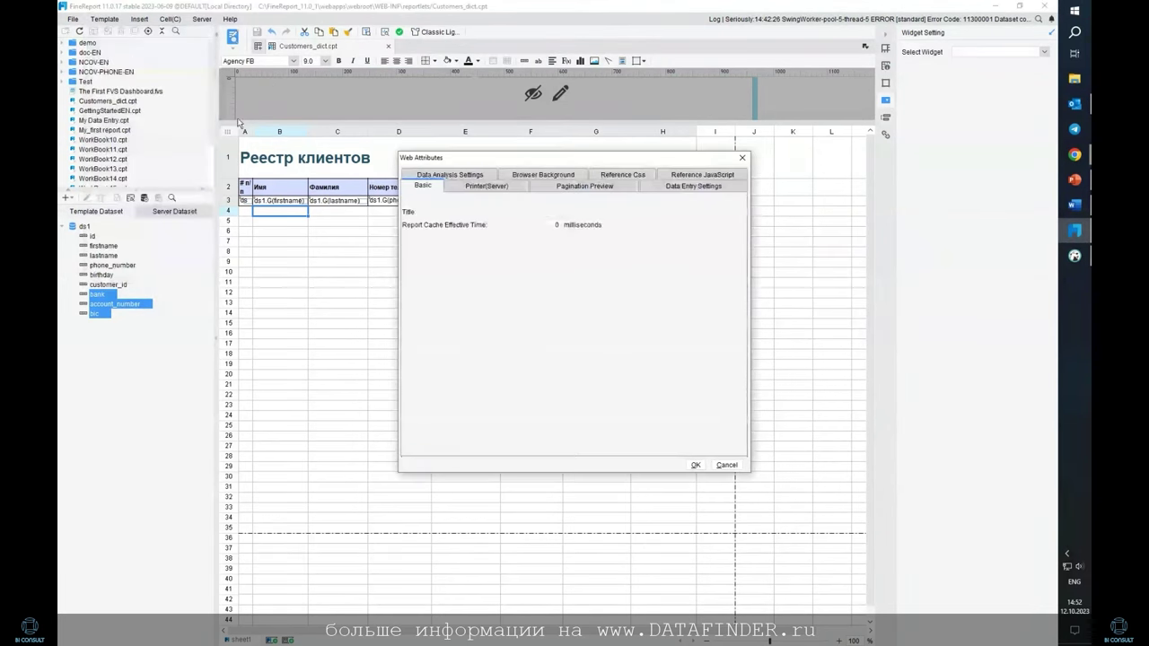
{"action": "left_click", "coordinate": [688, 188]}
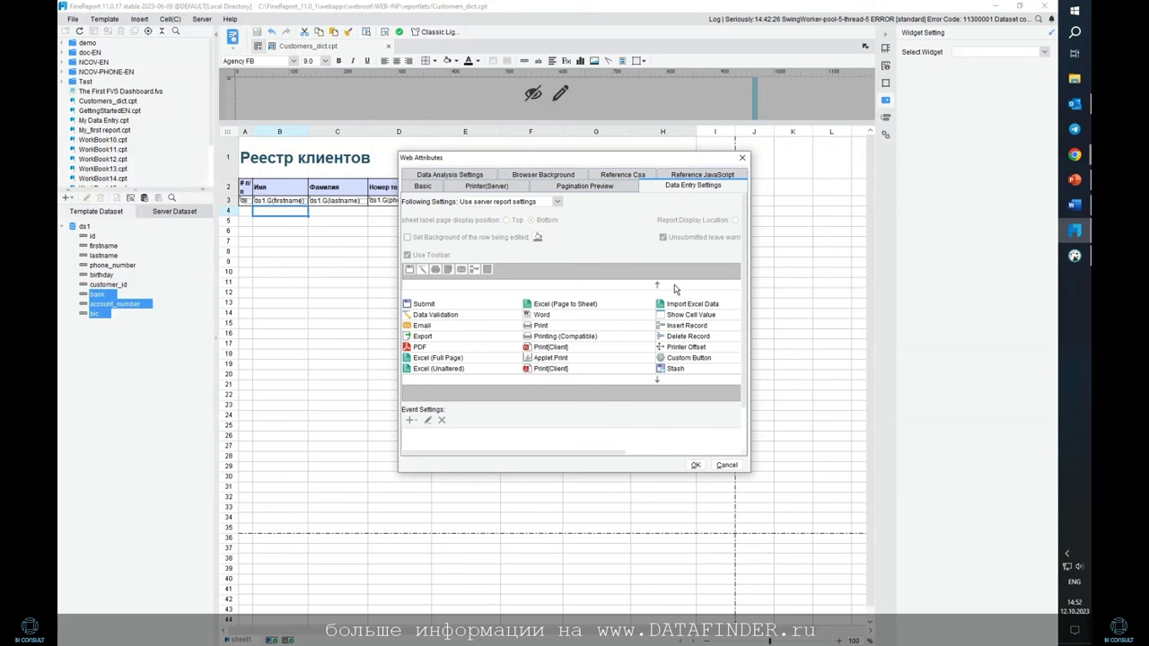
{"action": "left_click", "coordinate": [558, 201]}
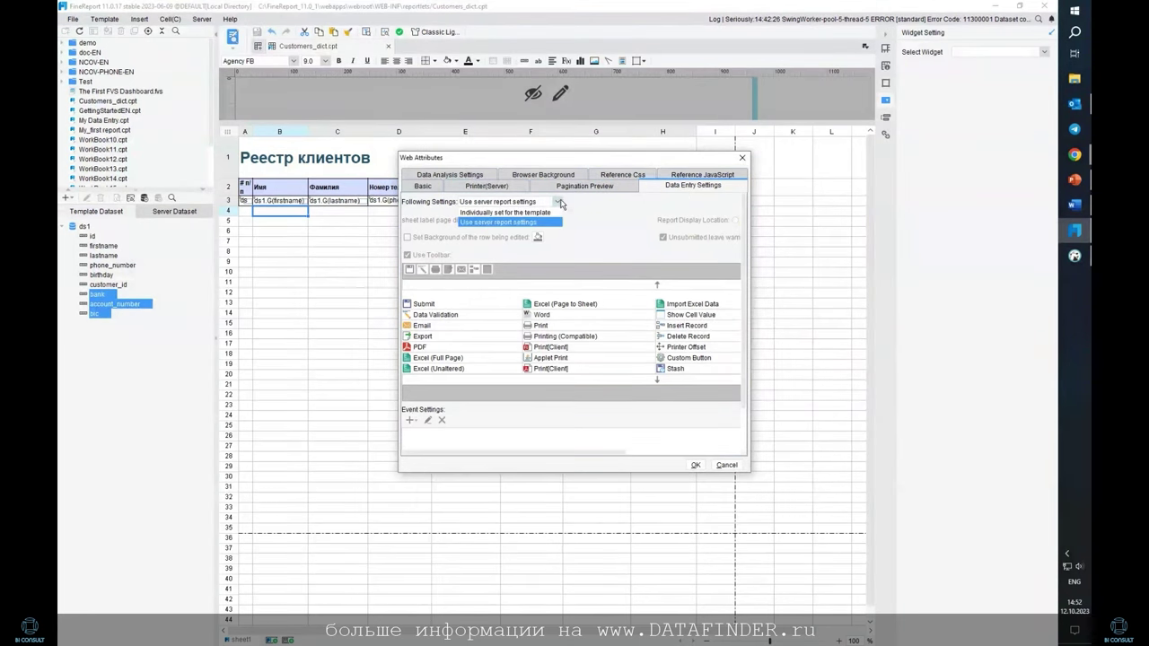
{"action": "left_click", "coordinate": [555, 213]}
{"action": "scroll", "coordinate": [724, 345], "scroll_direction": "right", "scroll_amount": 5}
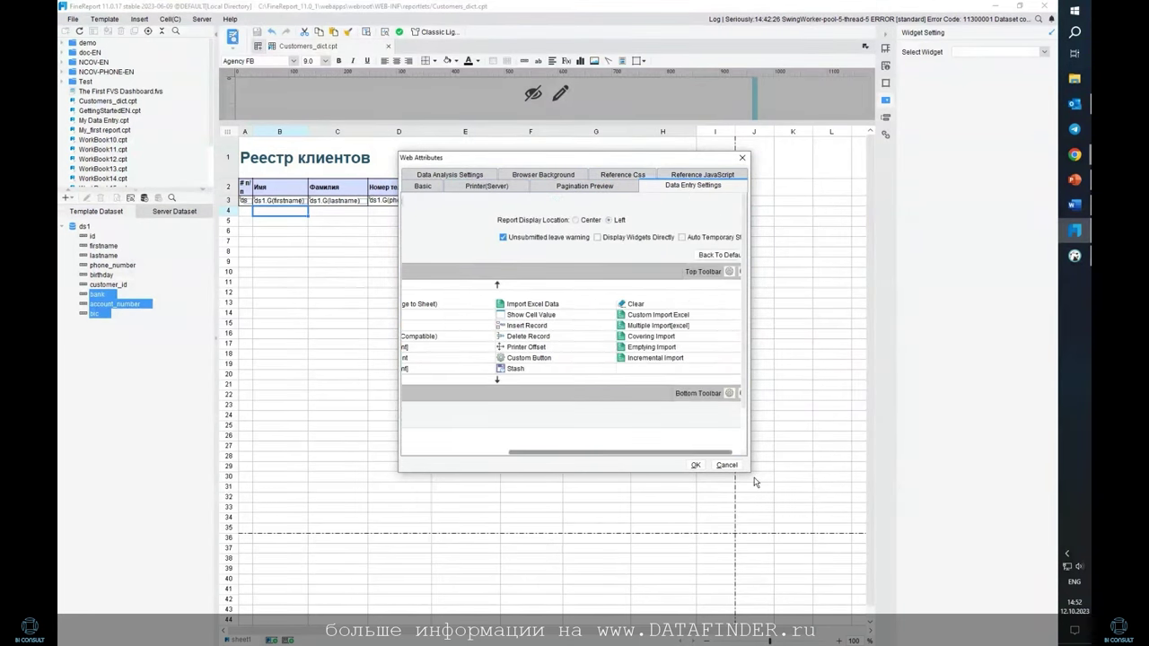
{"action": "scroll", "coordinate": [697, 454], "scroll_direction": "left", "scroll_amount": 5}
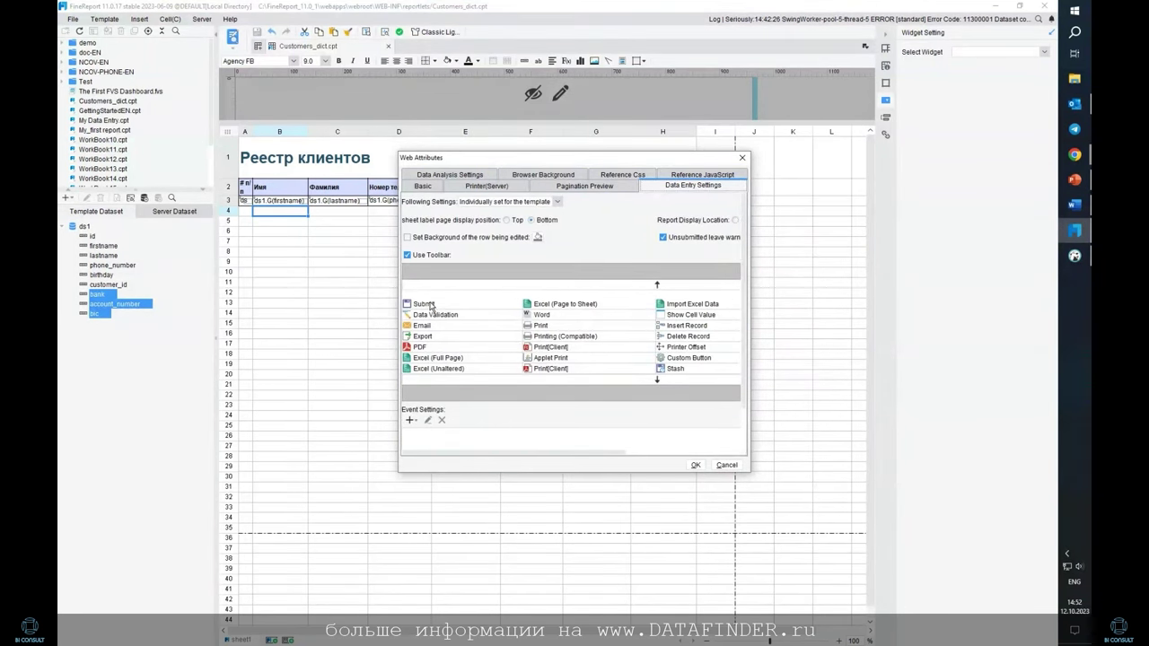
Add Insert Record, Data Validation, Submit and Excel (Page to Sheet) buttons to the entry toolbar
{"action": "double_click", "coordinate": [682, 325]}
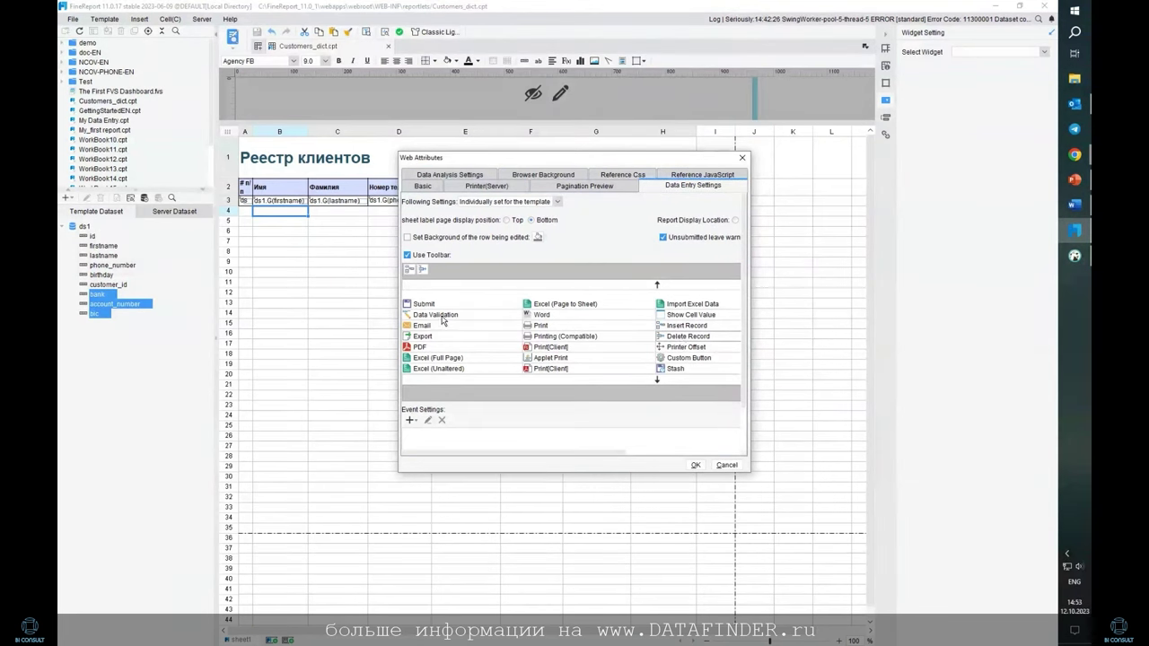
{"action": "double_click", "coordinate": [439, 316]}
{"action": "double_click", "coordinate": [429, 305]}
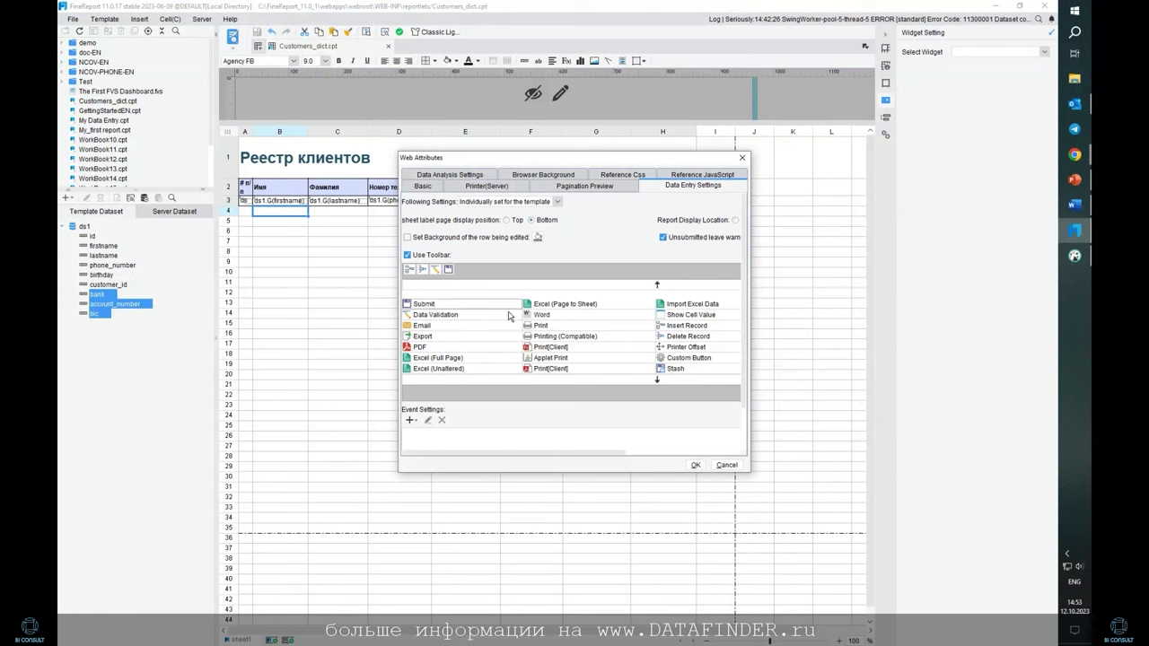
{"action": "double_click", "coordinate": [582, 307]}
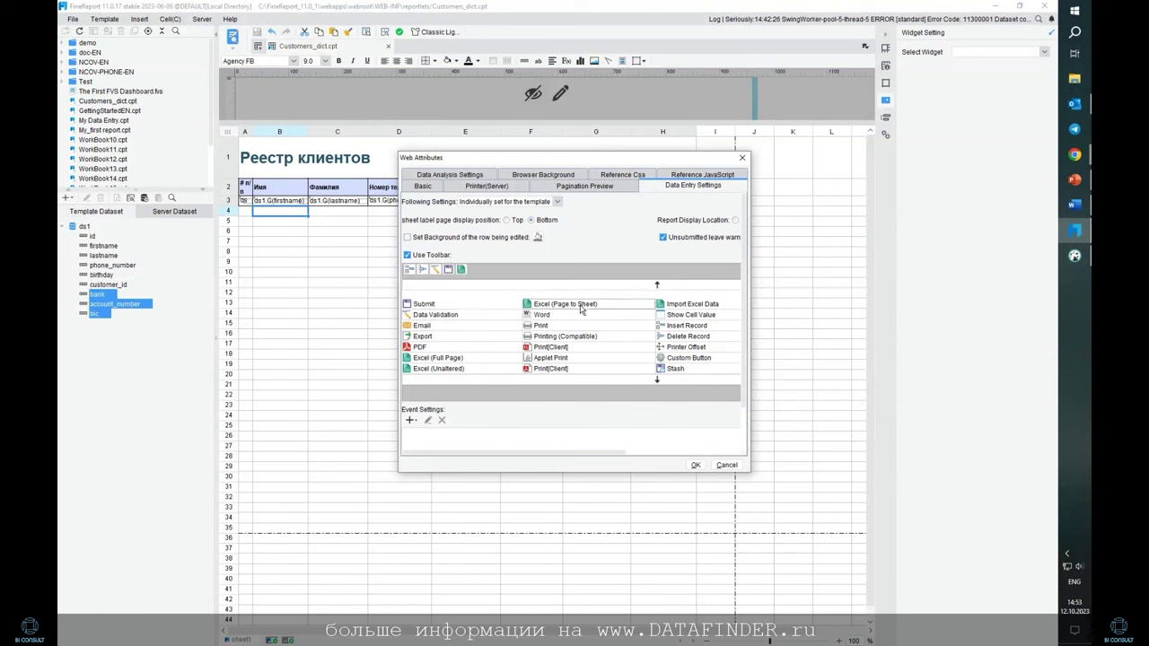
Enable a coloured background for the edited row, apply, and preview in data-entry mode
{"action": "left_click", "coordinate": [469, 241]}
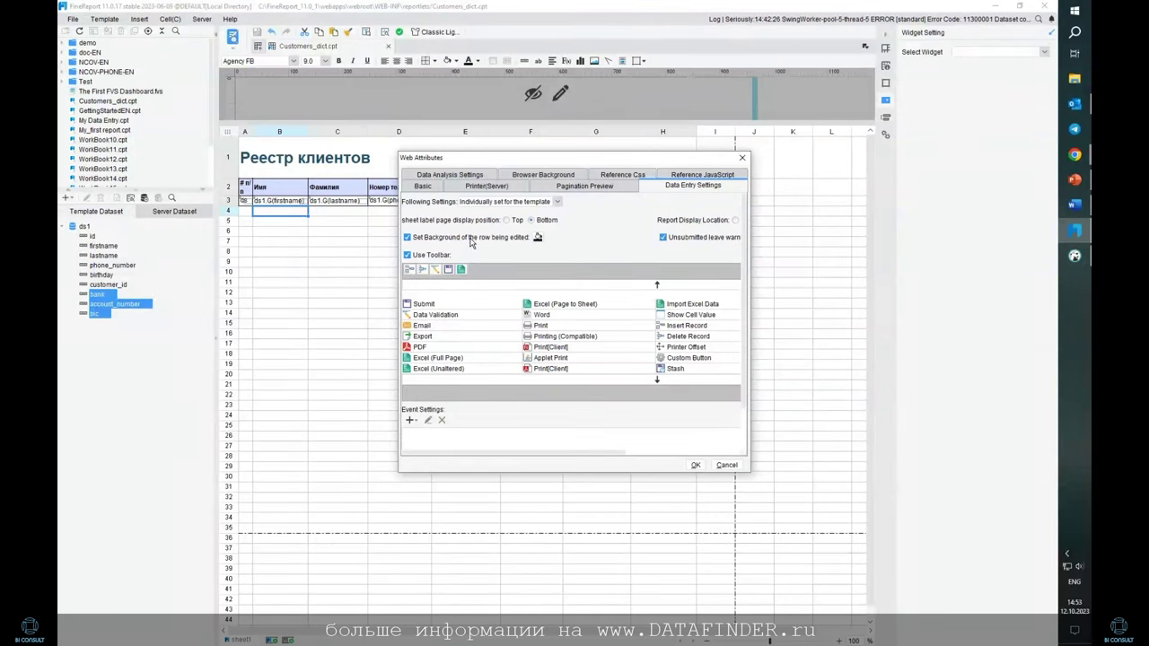
{"action": "left_click", "coordinate": [537, 237]}
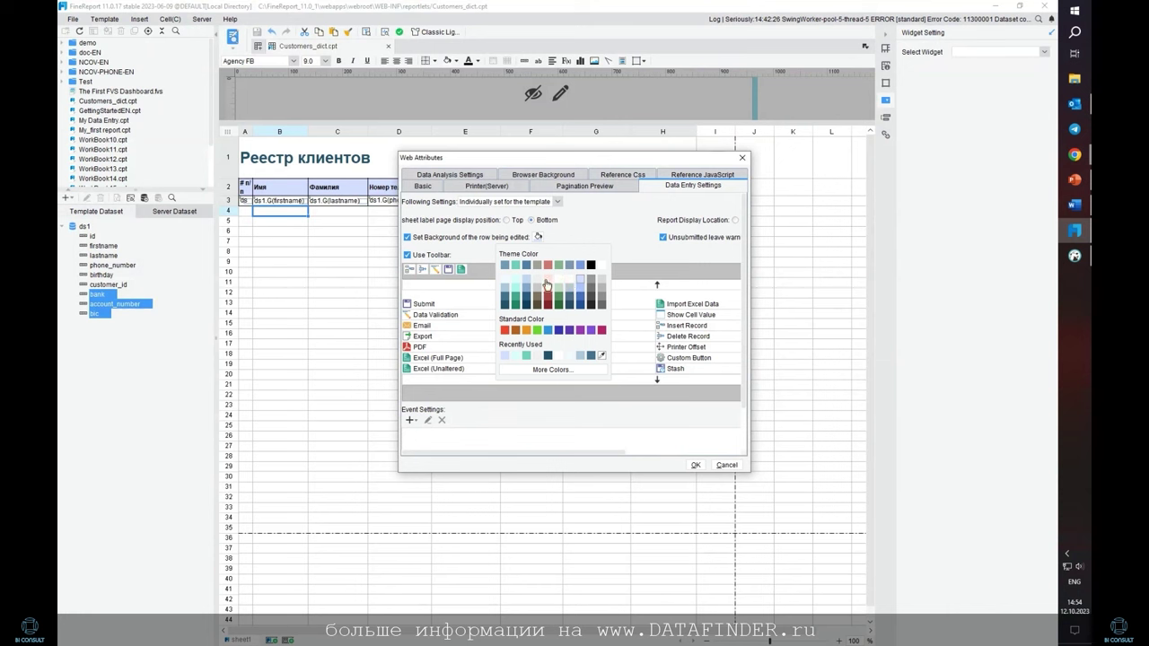
{"action": "left_click", "coordinate": [517, 284]}
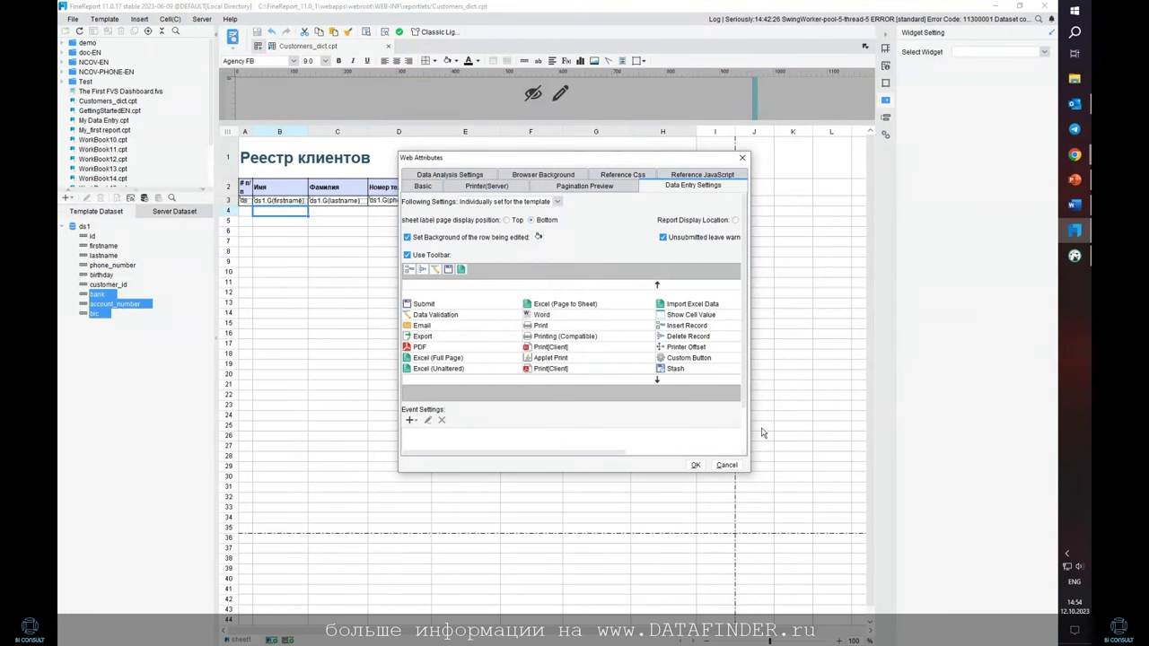
{"action": "left_click", "coordinate": [696, 465]}
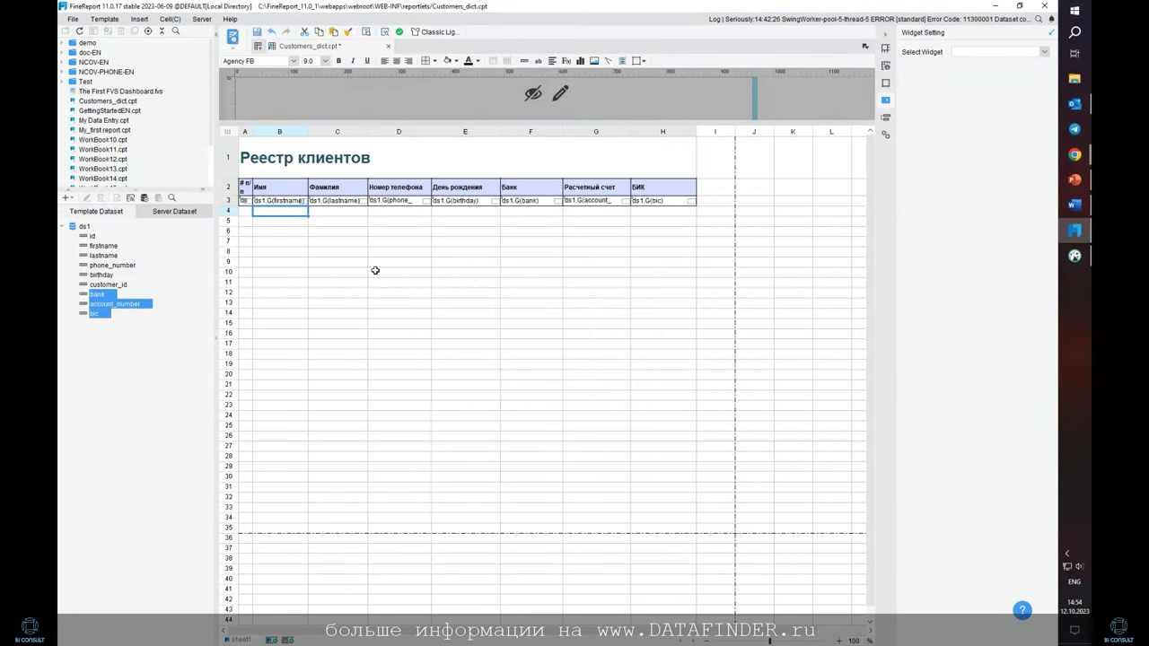
{"action": "left_click", "coordinate": [232, 38]}
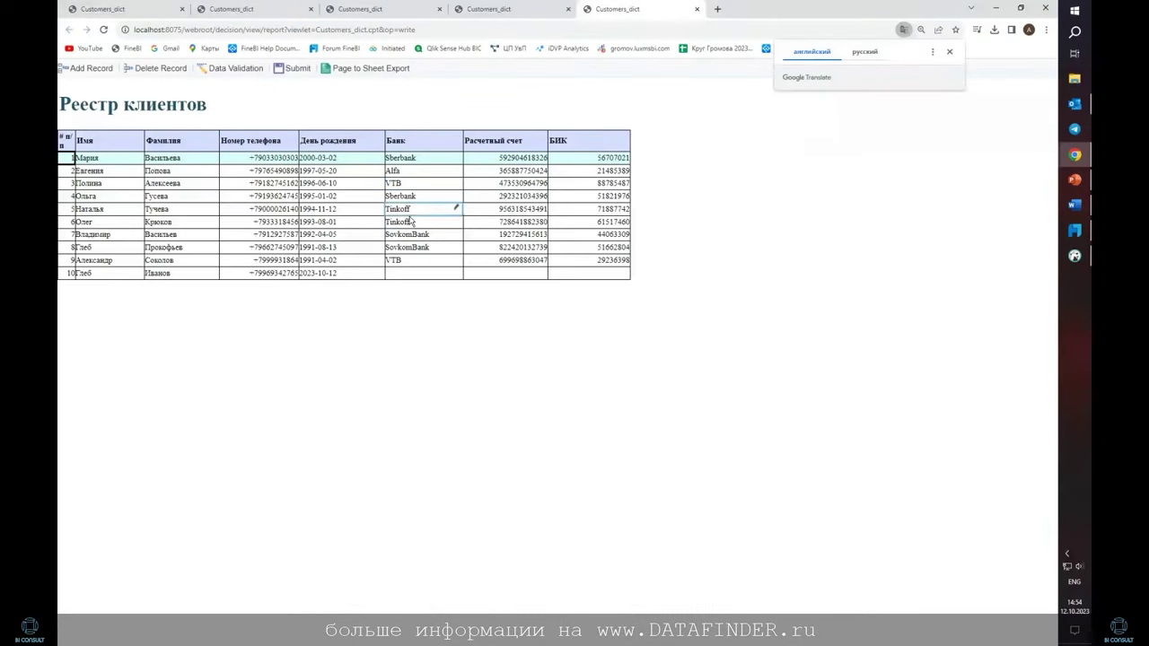
Set the tenth customer's bank to VTB
{"action": "left_click", "coordinate": [408, 248]}
{"action": "left_click", "coordinate": [419, 199]}
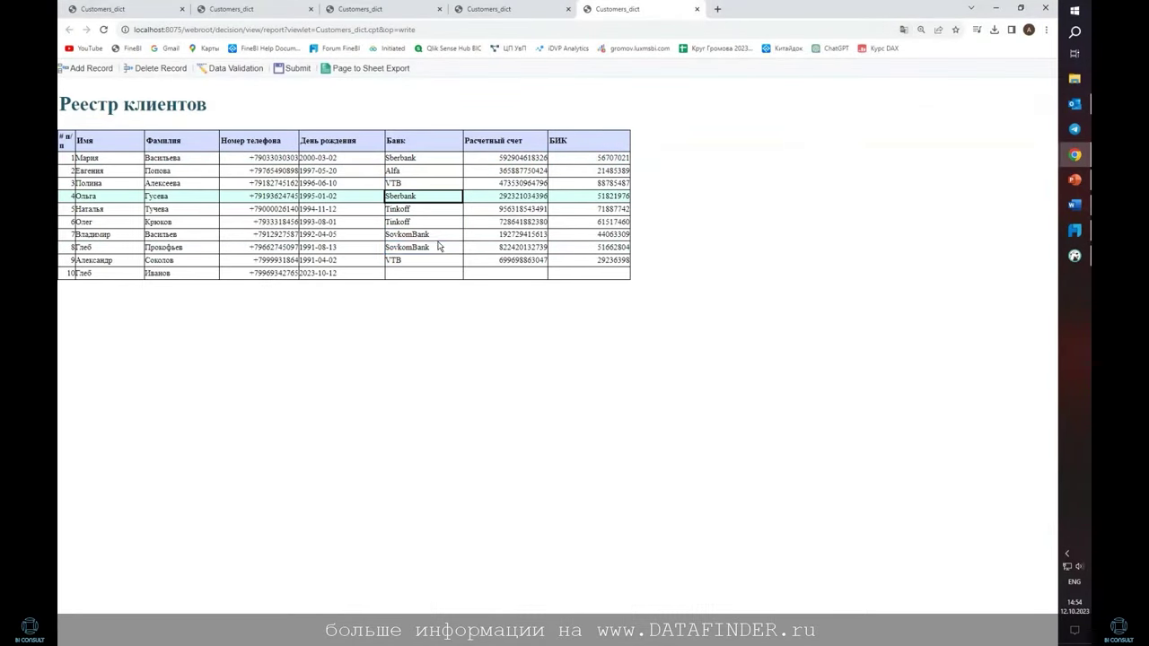
{"action": "left_click", "coordinate": [438, 246]}
{"action": "left_click", "coordinate": [437, 271]}
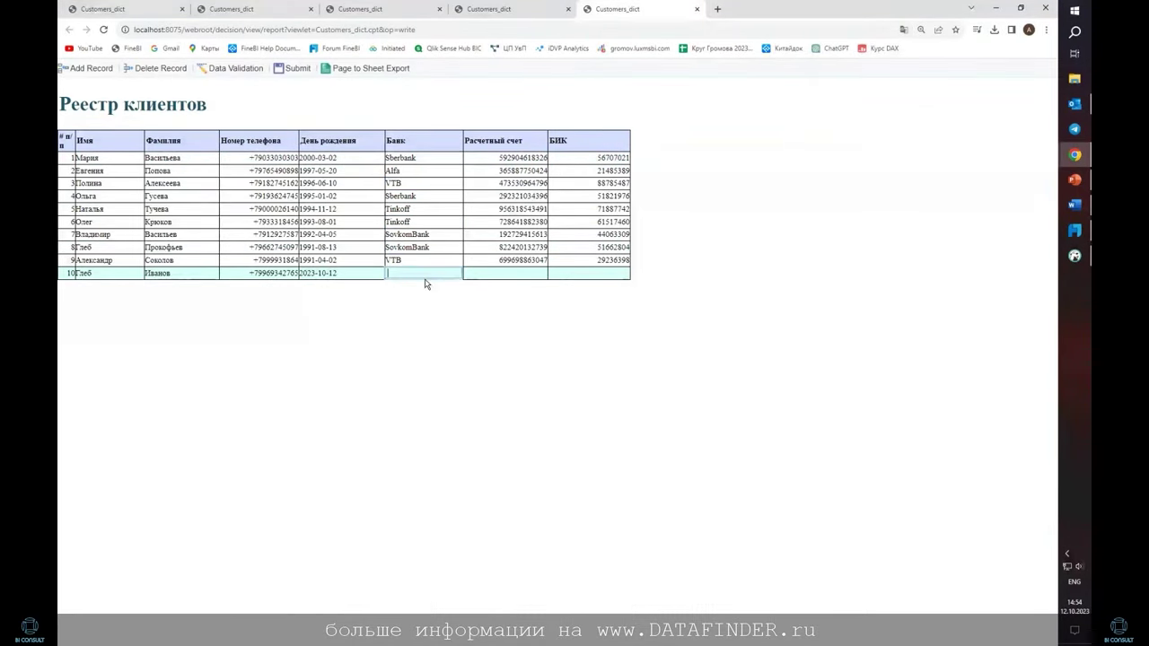
{"action": "type", "text": "VTB"}
{"action": "left_click", "coordinate": [511, 271]}
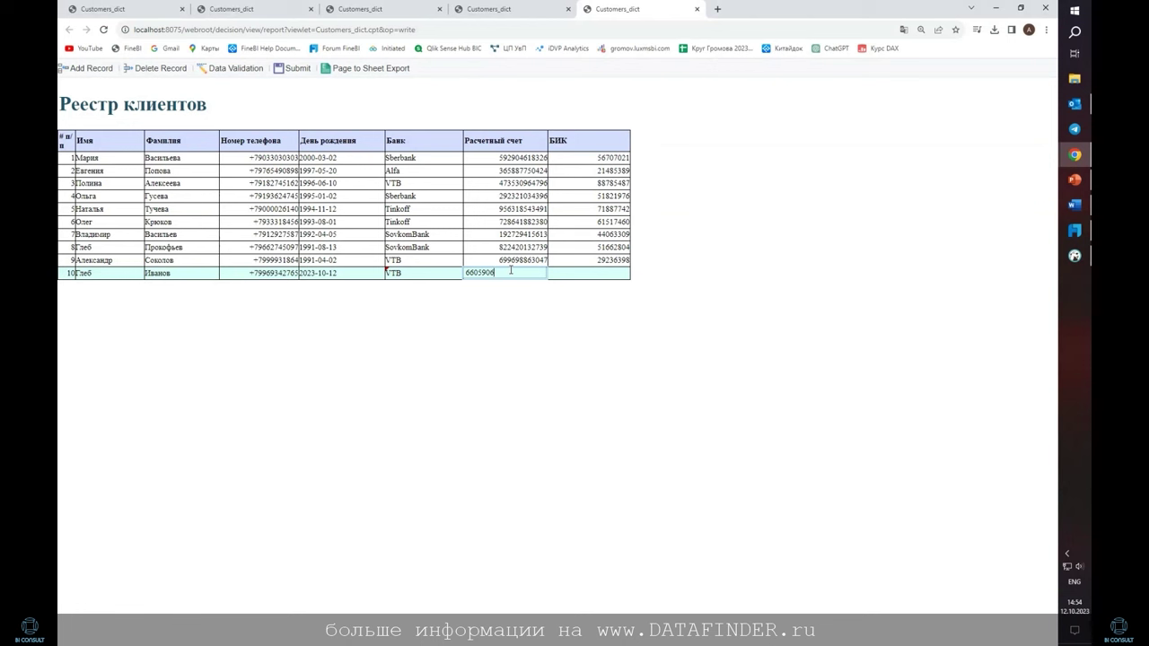
Enter row 10's account number and the BIK 8675475
{"action": "left_click", "coordinate": [611, 276]}
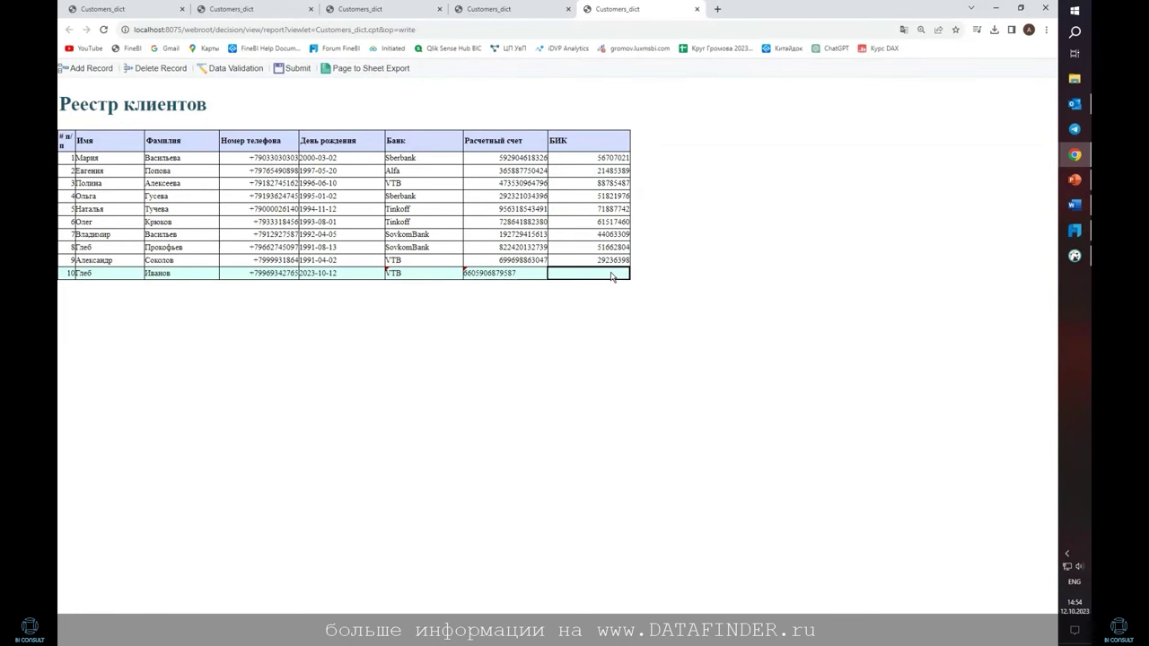
{"action": "type", "text": "8675"}
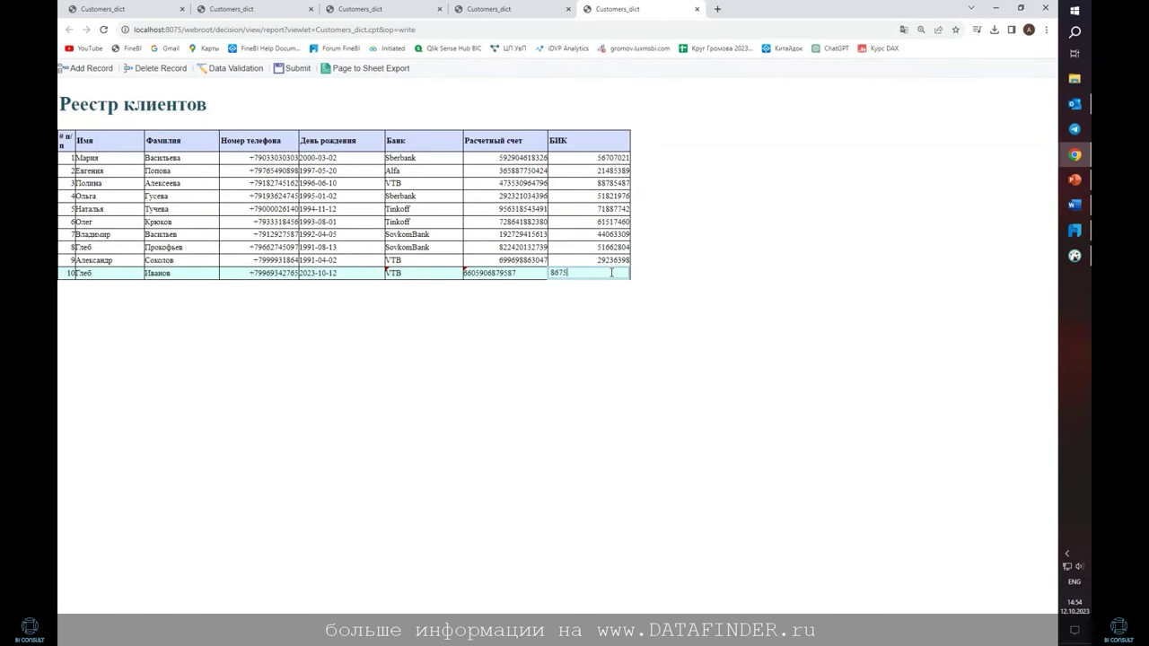
{"action": "type", "text": "4756"}
{"action": "left_click", "coordinate": [242, 273]}
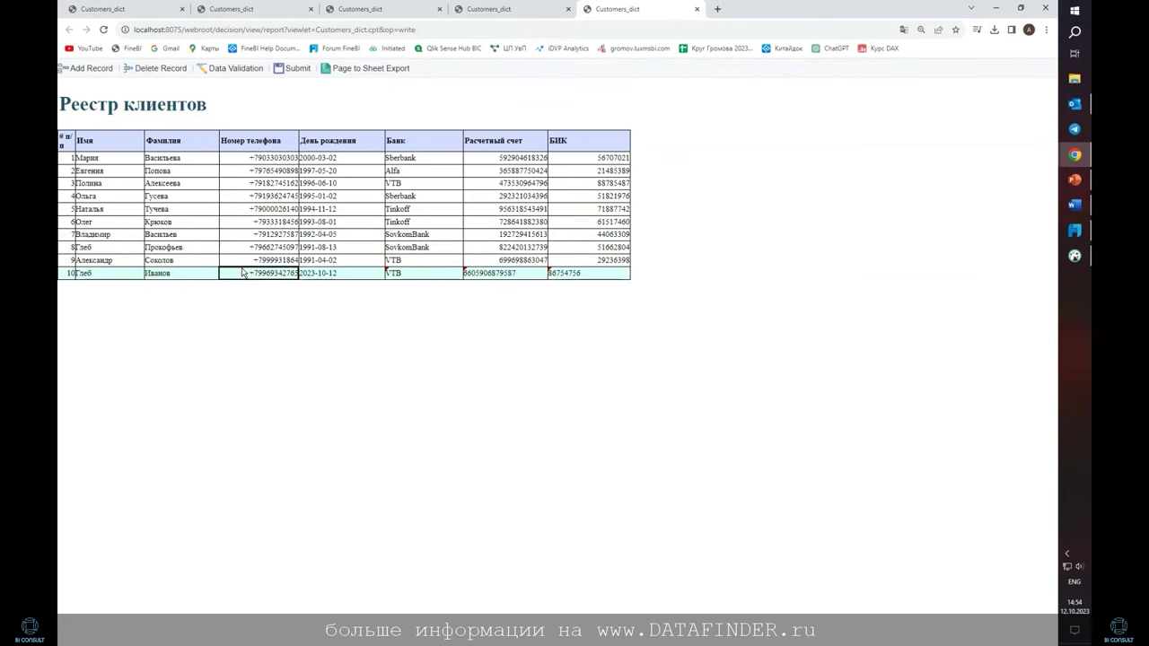
{"action": "left_click", "coordinate": [595, 279]}
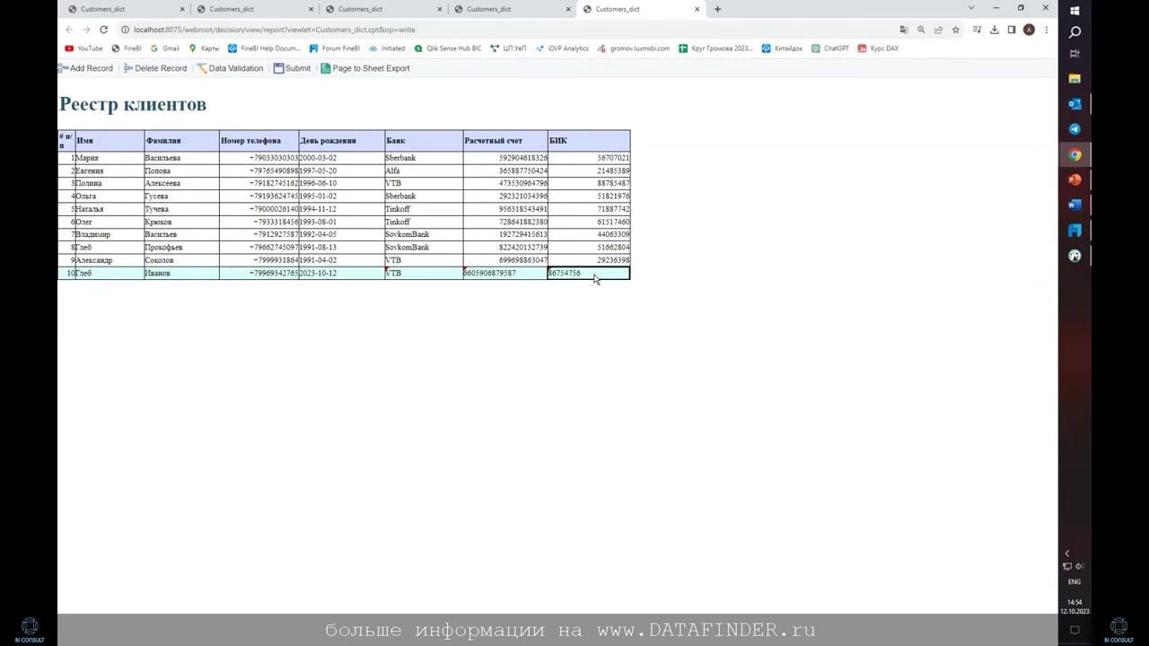
Run Data Validation on the register, then Submit the changes to the database
{"action": "left_click", "coordinate": [231, 70]}
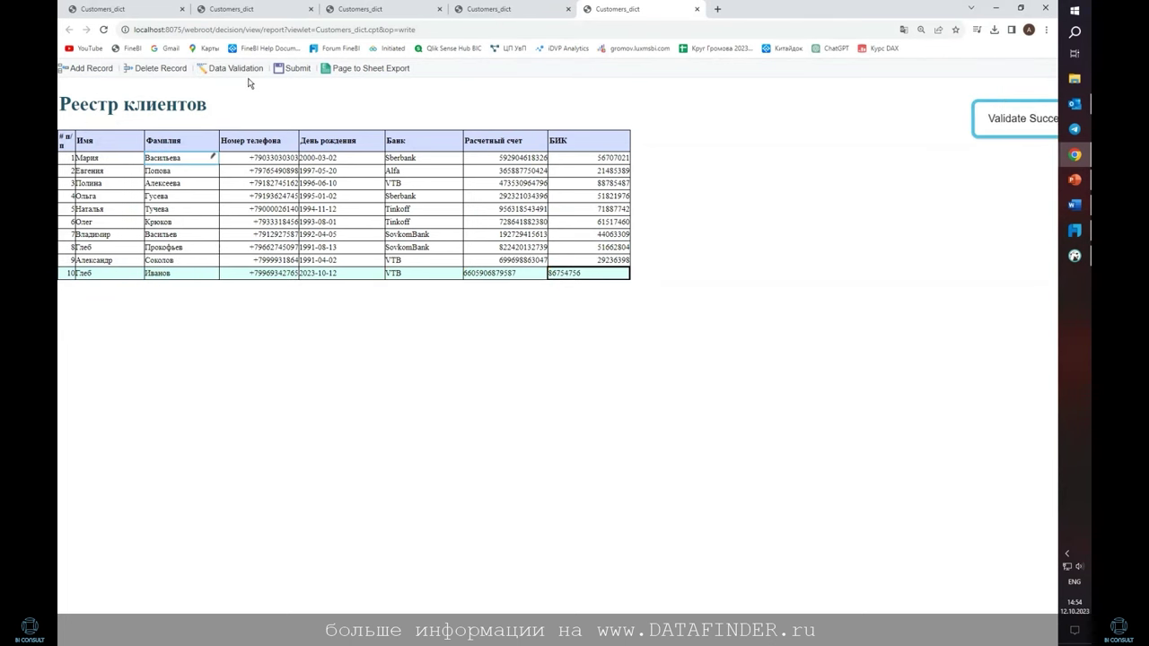
{"action": "left_click", "coordinate": [295, 70]}
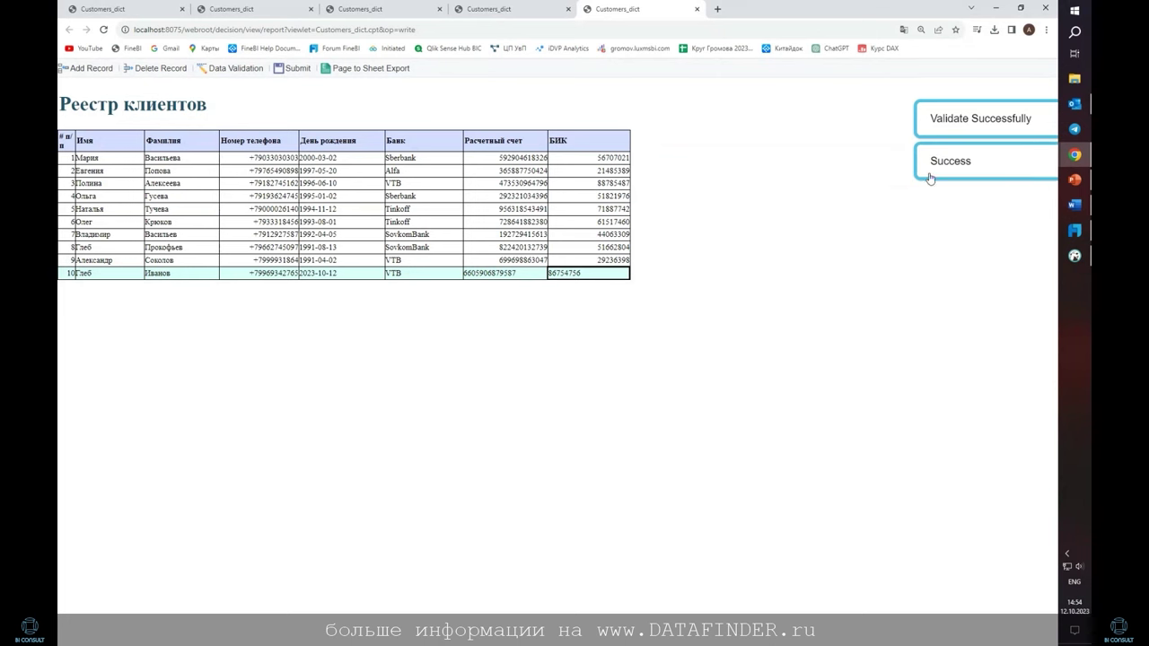
{"action": "key", "text": "ctrl+a"}
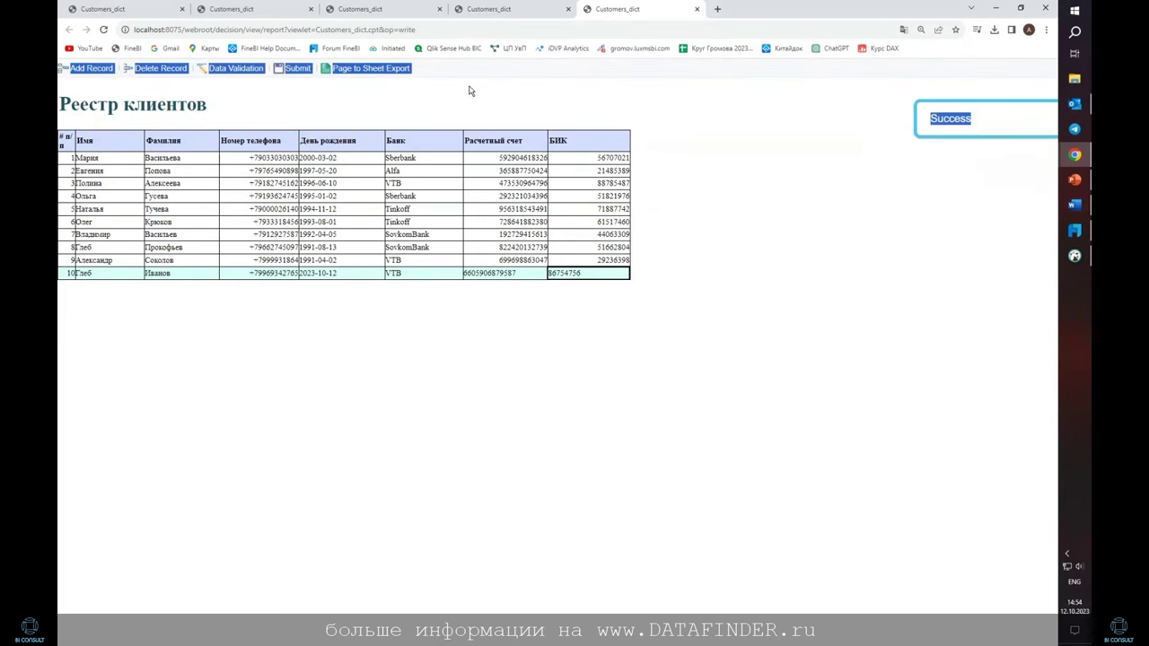
{"action": "left_click", "coordinate": [847, 232]}
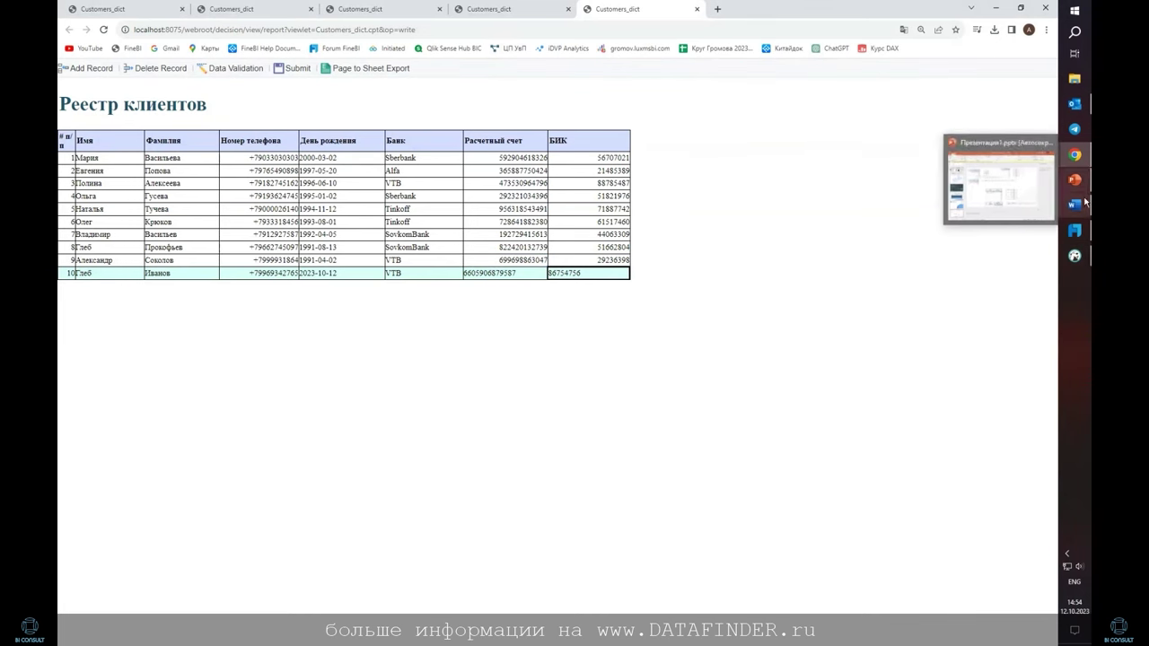
Back in the designer, create a new blank general report
{"action": "left_click", "coordinate": [1074, 231]}
{"action": "left_click", "coordinate": [299, 253]}
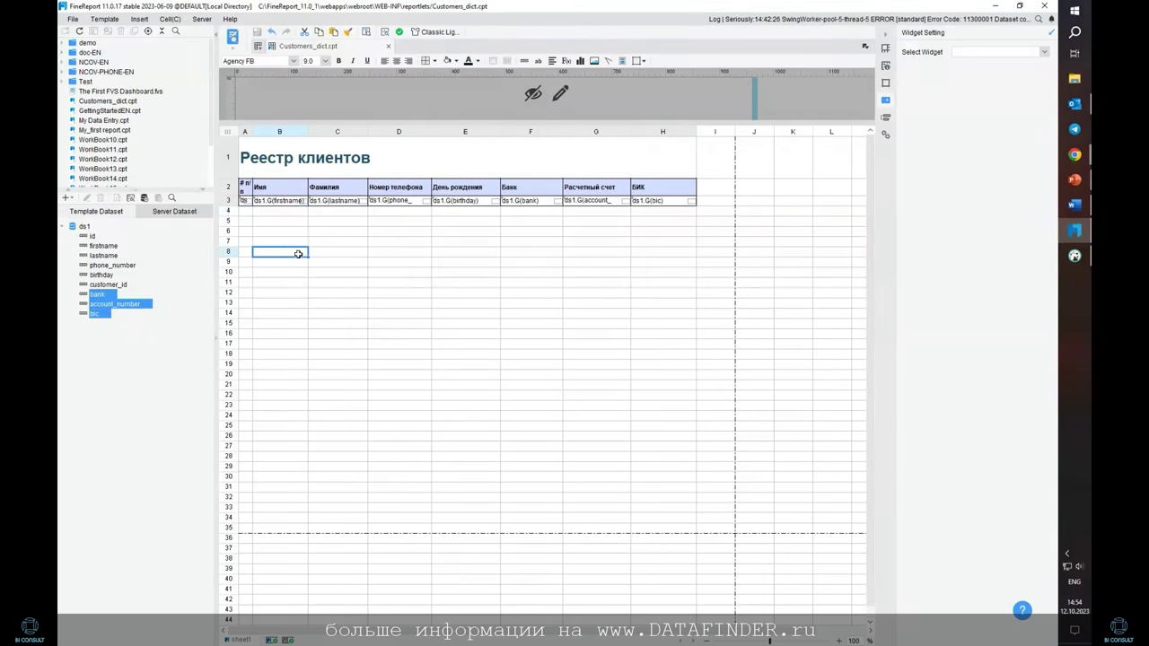
{"action": "left_click", "coordinate": [74, 20]}
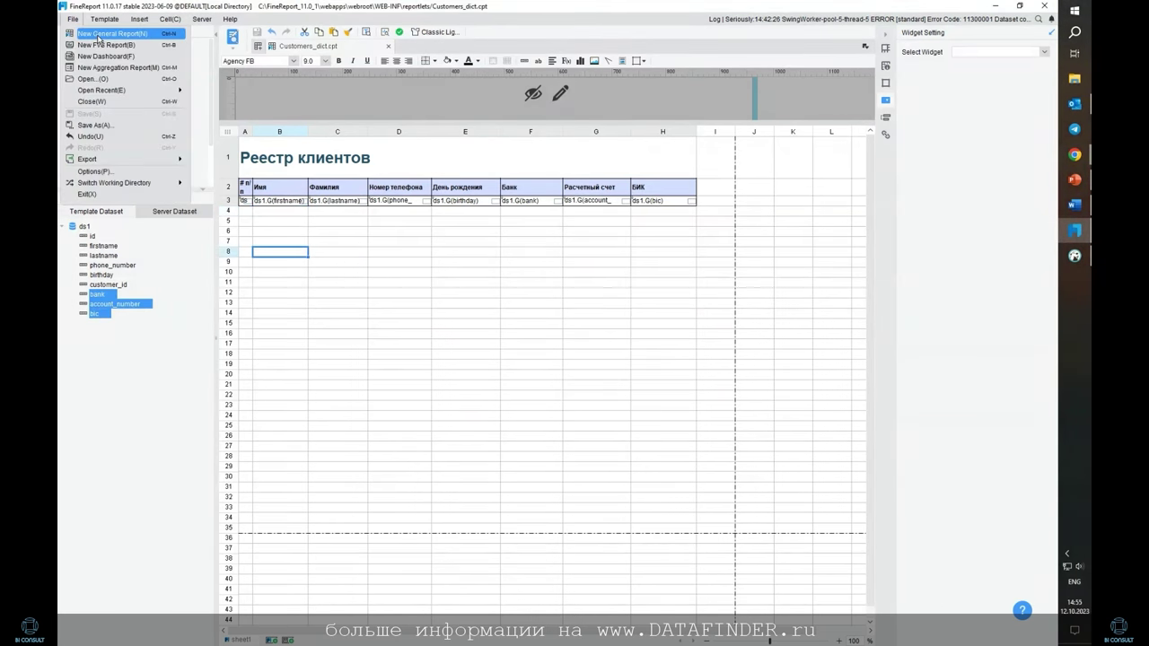
{"action": "left_click", "coordinate": [100, 34]}
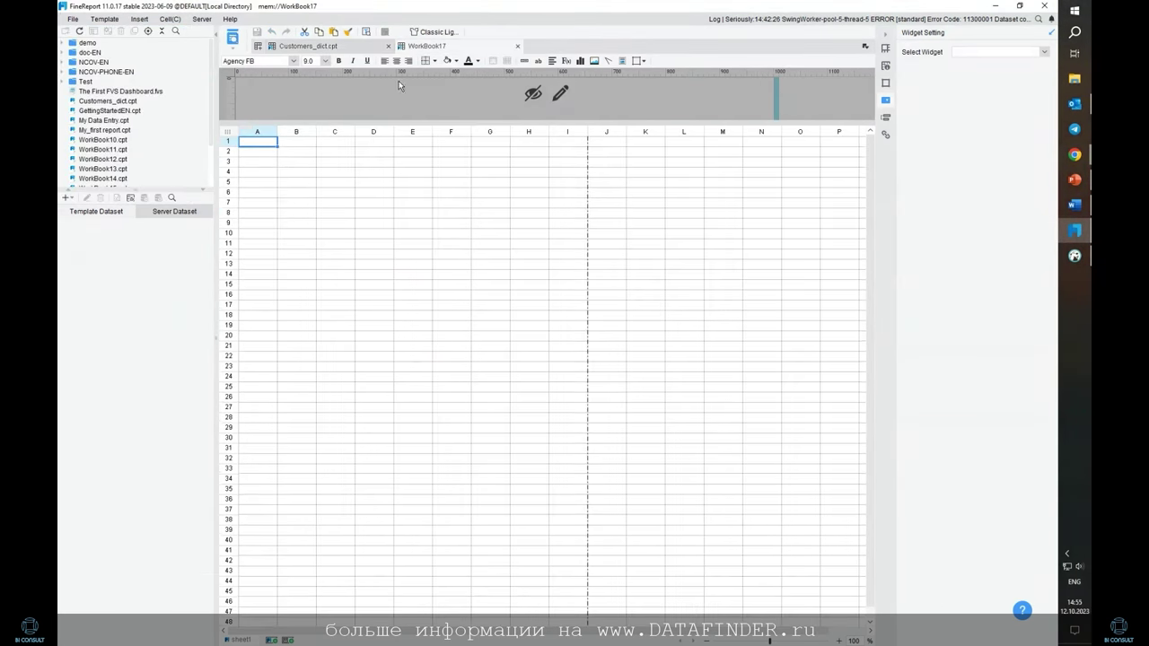
Merge A1:I2 into one cell and enter the title Новый клиент
{"action": "left_click", "coordinate": [594, 142]}
{"action": "left_click", "coordinate": [575, 142]}
{"action": "left_click_drag", "start_coordinate": [269, 144], "coordinate": [570, 221]}
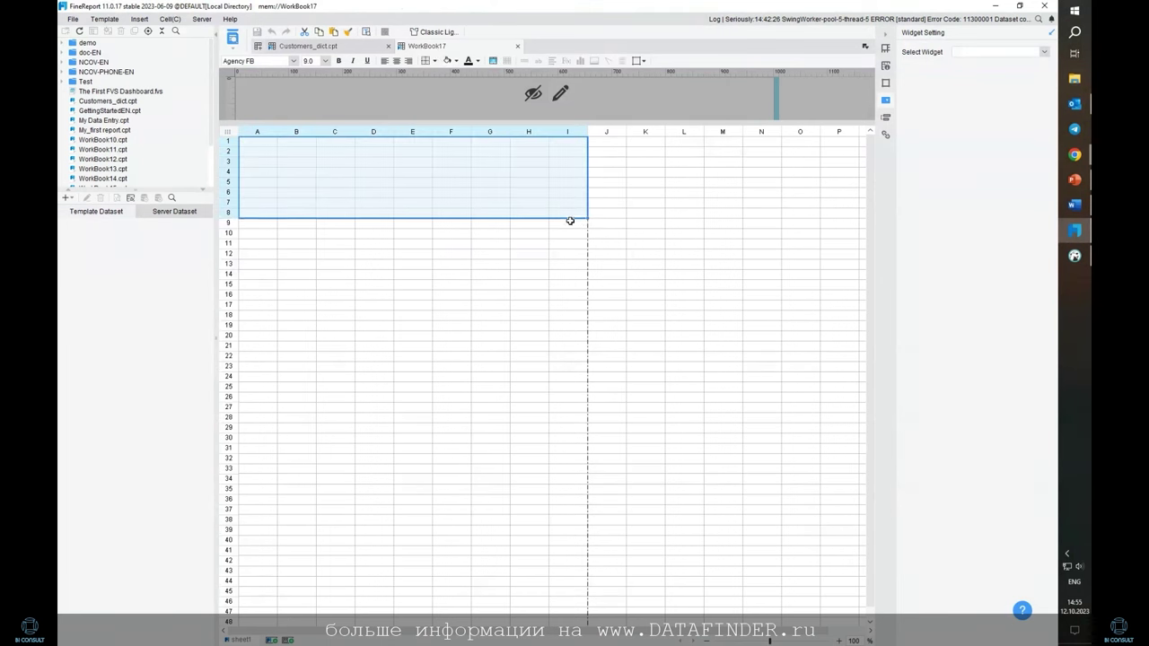
{"action": "left_click", "coordinate": [528, 182]}
{"action": "left_click_drag", "start_coordinate": [256, 142], "coordinate": [561, 152]}
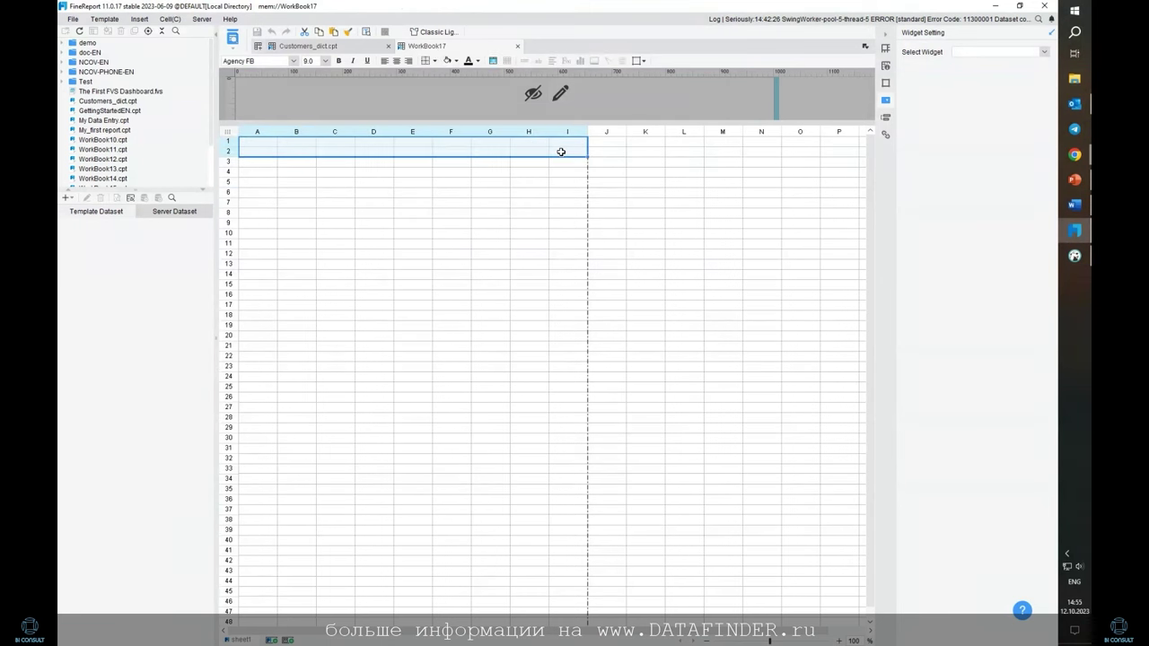
{"action": "left_click", "coordinate": [444, 60]}
{"action": "left_click", "coordinate": [546, 343]}
{"action": "double_click", "coordinate": [274, 144]}
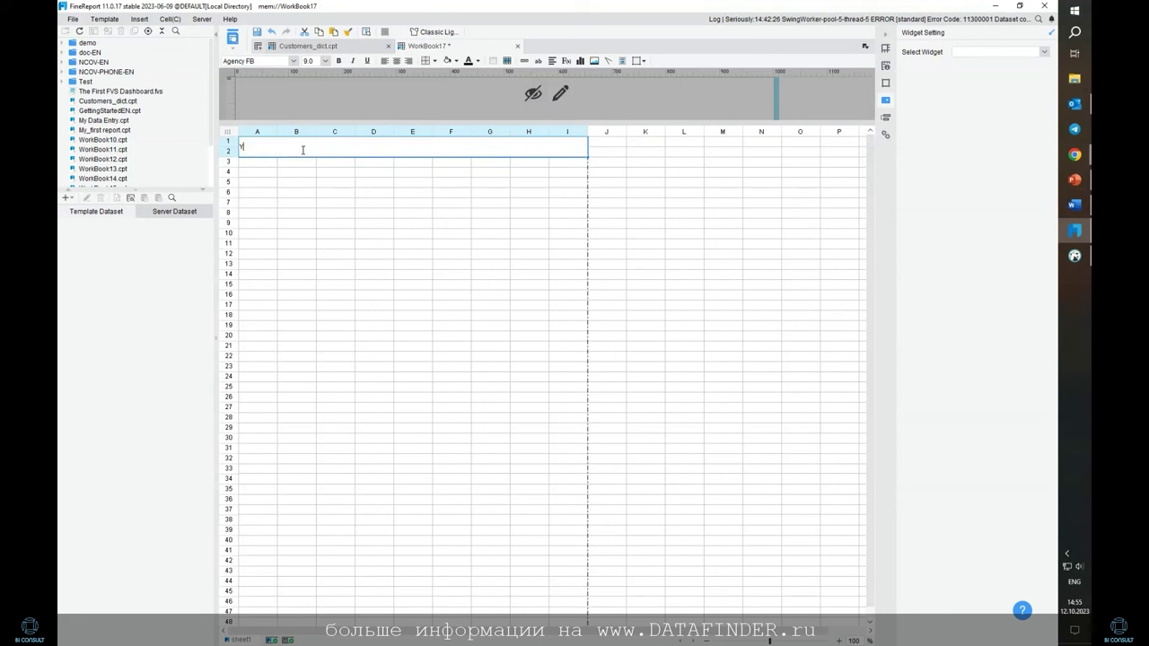
{"action": "key", "text": "BackSpace"}
{"action": "key", "text": "BackSpace"}
{"action": "key", "text": "BackSpace"}
{"action": "key", "text": "BackSpace"}
{"action": "key", "text": "BackSpace"}
{"action": "left_click", "coordinate": [250, 172]}
Merge A3:B4 into a single label cell
{"action": "left_click", "coordinate": [250, 160]}
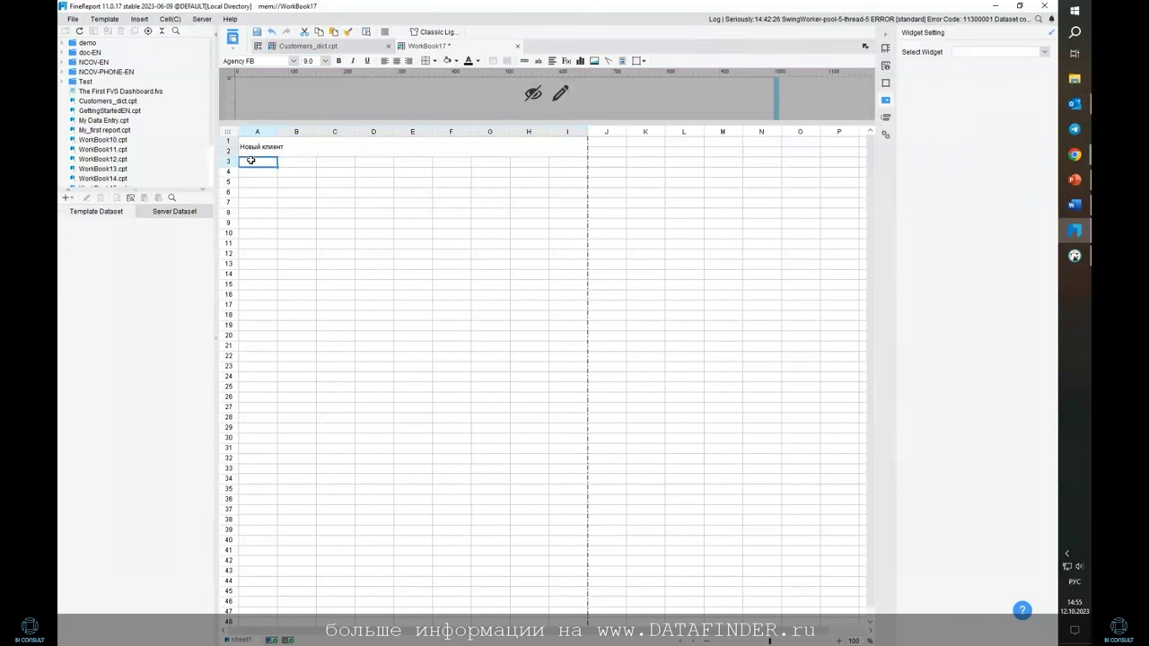
{"action": "left_click_drag", "start_coordinate": [249, 160], "coordinate": [290, 170]}
{"action": "left_click", "coordinate": [493, 61]}
Merge the label cells D3:E4 and G3:H4, then widen column B and narrow column F
{"action": "left_click", "coordinate": [540, 342]}
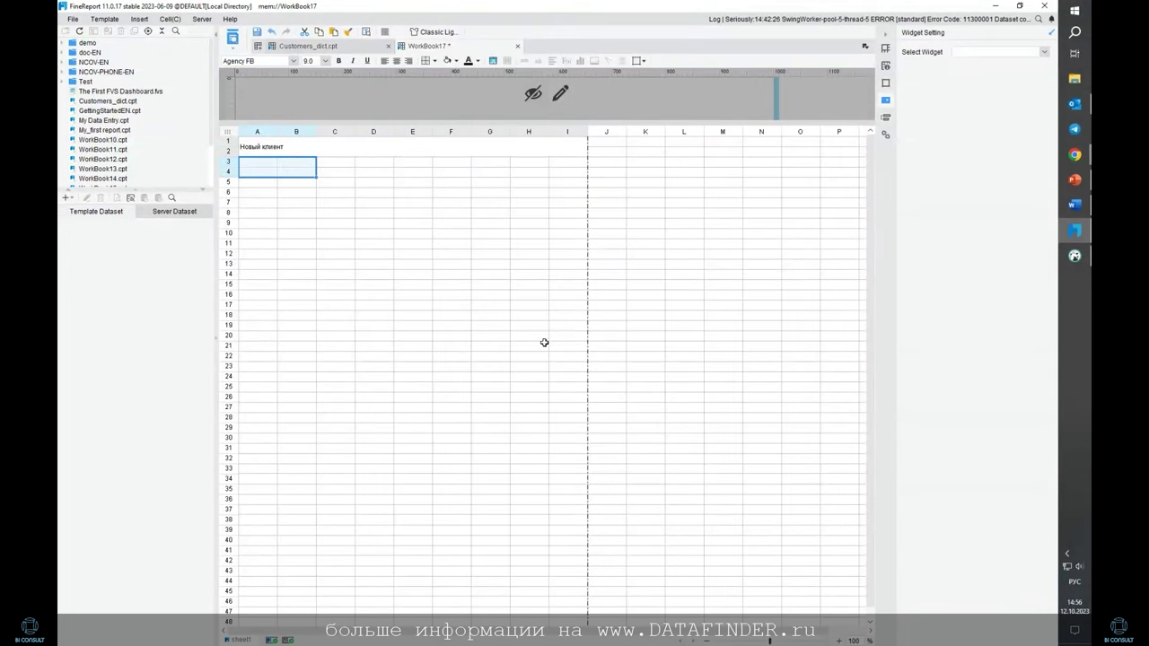
{"action": "left_click_drag", "start_coordinate": [376, 167], "coordinate": [418, 171]}
{"action": "left_click_drag", "start_coordinate": [493, 163], "coordinate": [544, 173]}
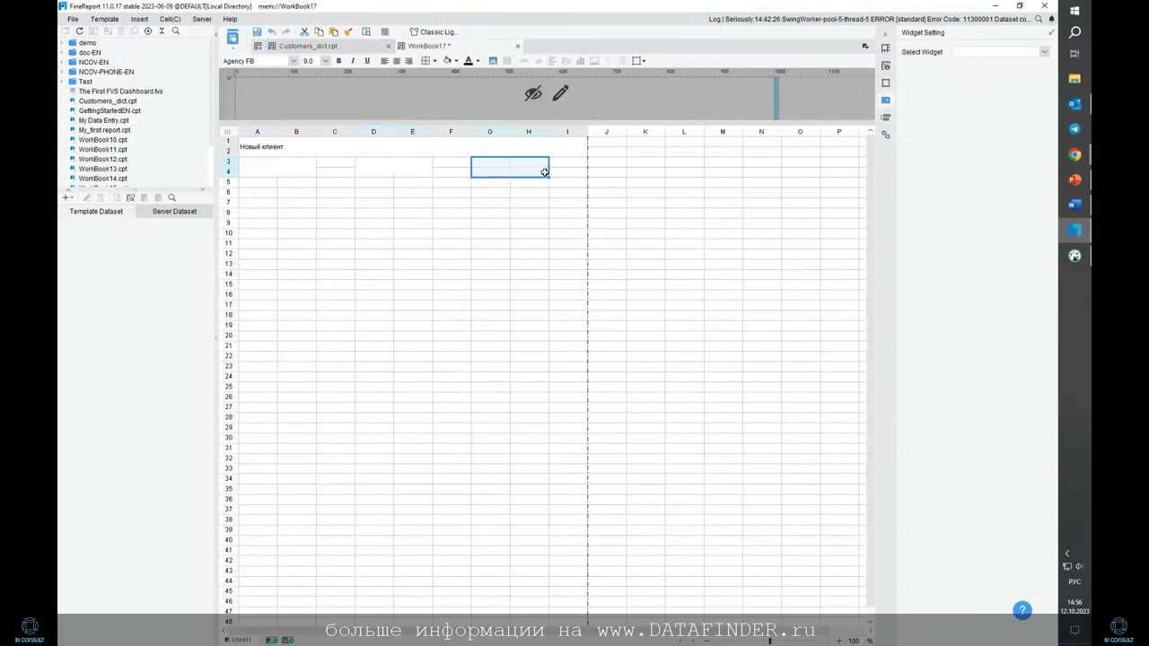
{"action": "left_click", "coordinate": [493, 61]}
{"action": "left_click_drag", "start_coordinate": [315, 132], "coordinate": [329, 134]}
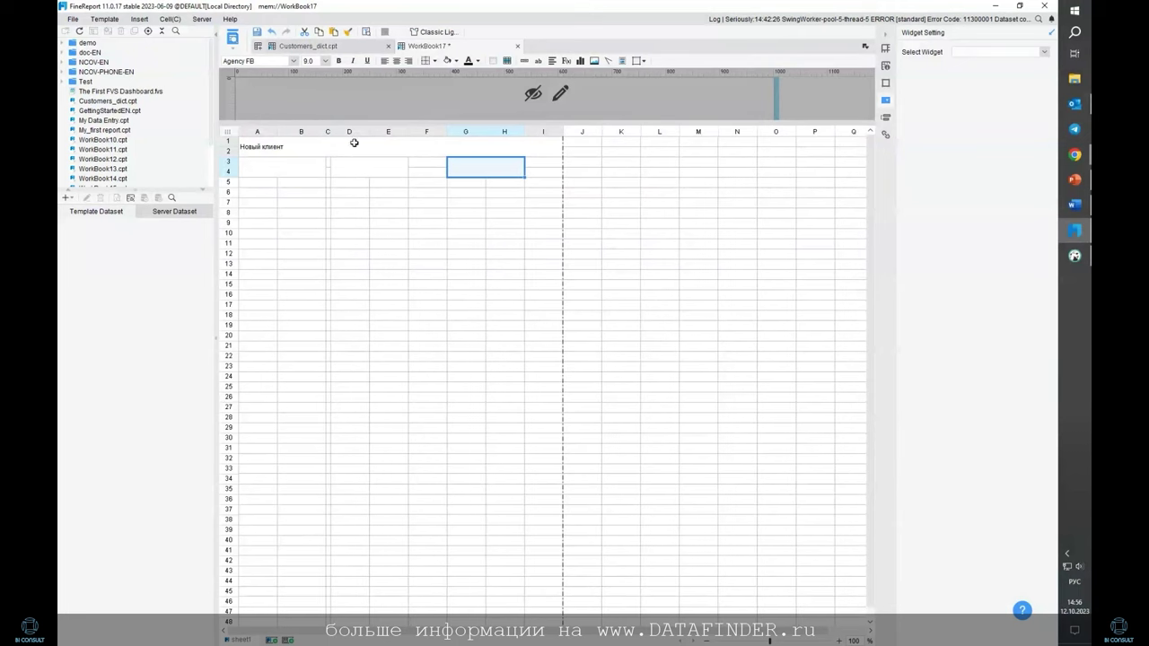
{"action": "left_click_drag", "start_coordinate": [447, 132], "coordinate": [413, 132]}
Unmerge the title and merge it again as one cell spanning A1:H2
{"action": "left_click", "coordinate": [504, 147]}
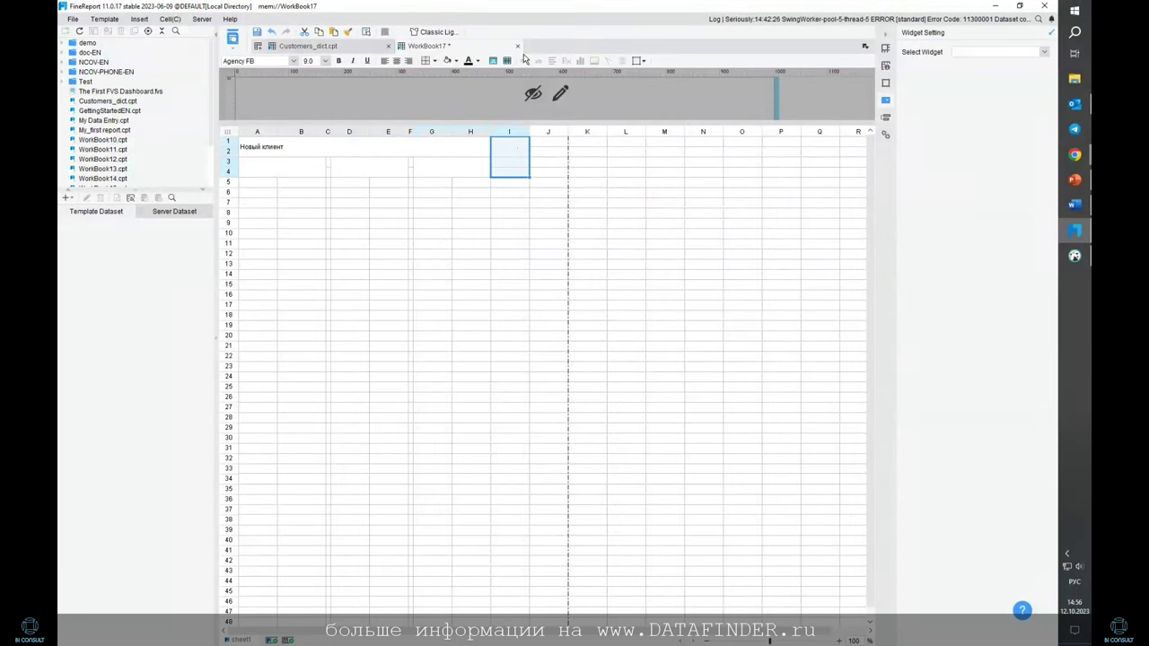
{"action": "left_click", "coordinate": [509, 61]}
{"action": "left_click_drag", "start_coordinate": [264, 141], "coordinate": [472, 151]}
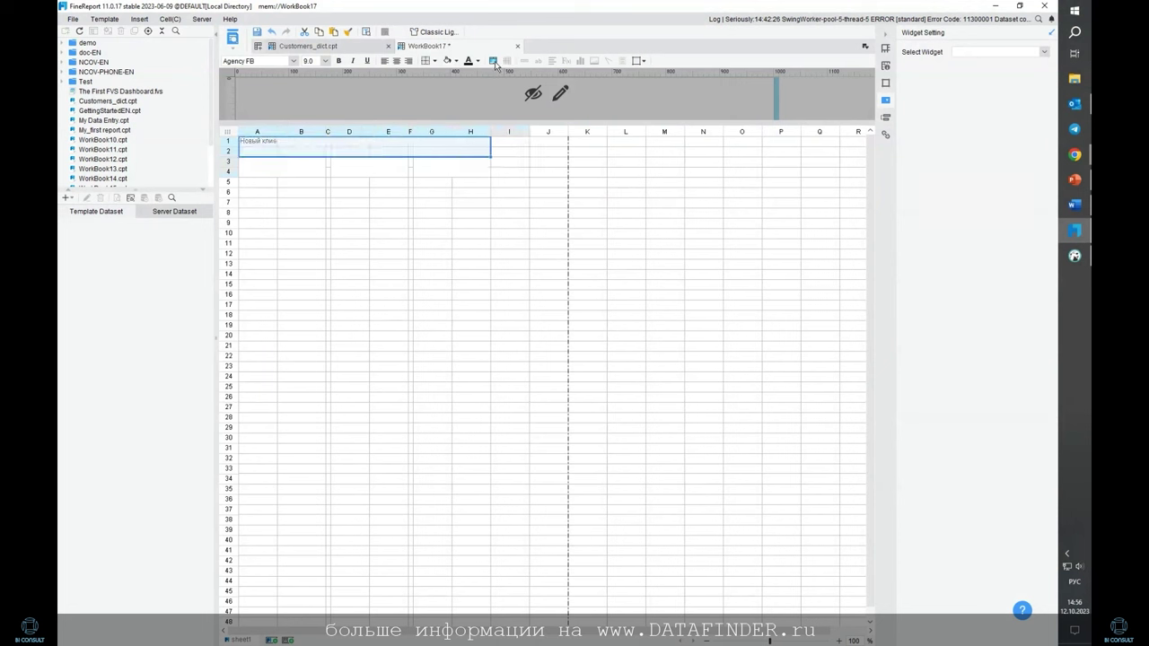
{"action": "left_click", "coordinate": [494, 61]}
{"action": "left_click", "coordinate": [536, 343]}
{"action": "left_click", "coordinate": [338, 183]}
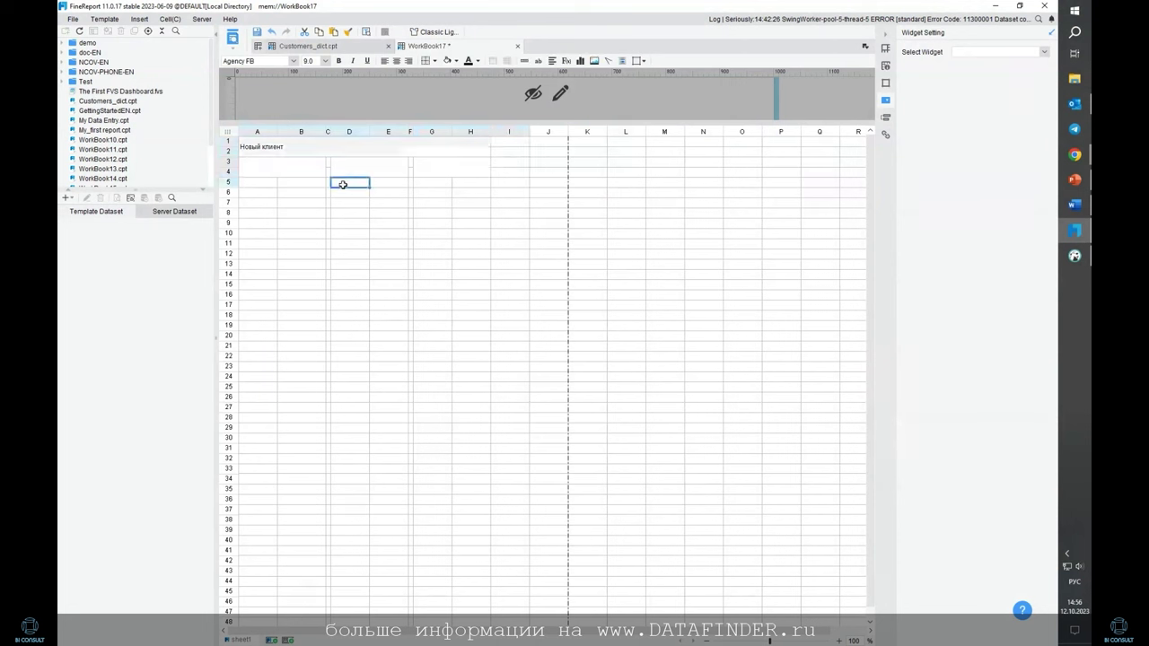
Enter the labels Фамилия, Имя and Дата рождения into the merged label cells
{"action": "double_click", "coordinate": [269, 169]}
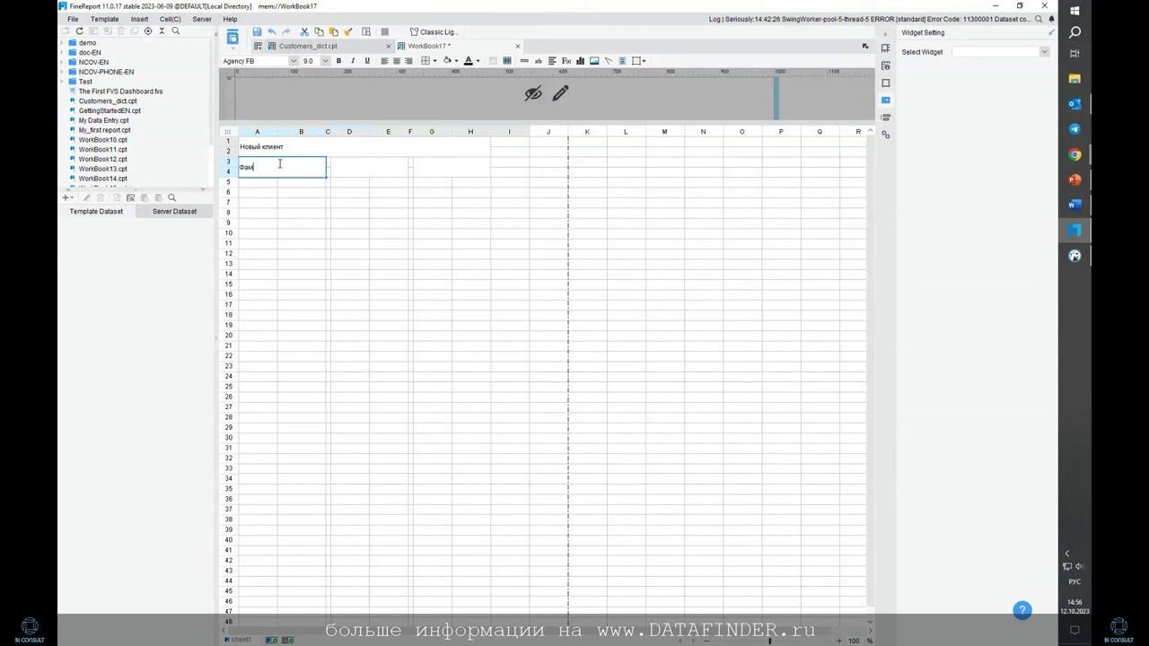
{"action": "type", "text": "Фамилия"}
{"action": "left_click", "coordinate": [381, 169]}
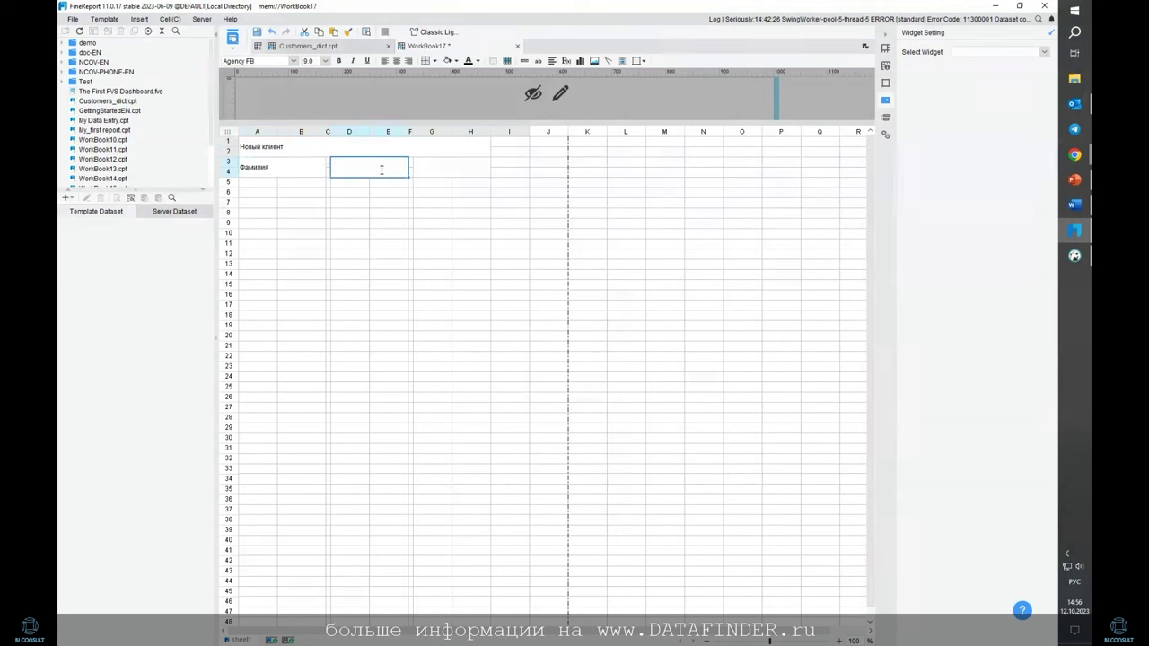
{"action": "double_click", "coordinate": [430, 168]}
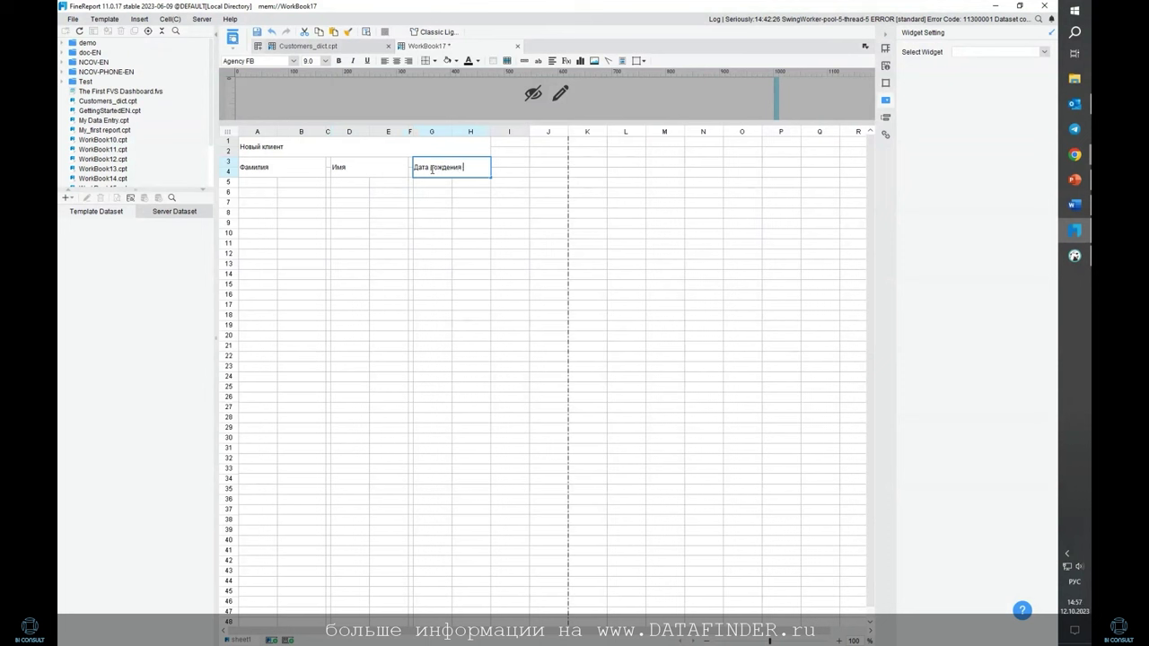
{"action": "left_click", "coordinate": [344, 194]}
{"action": "left_click", "coordinate": [260, 203]}
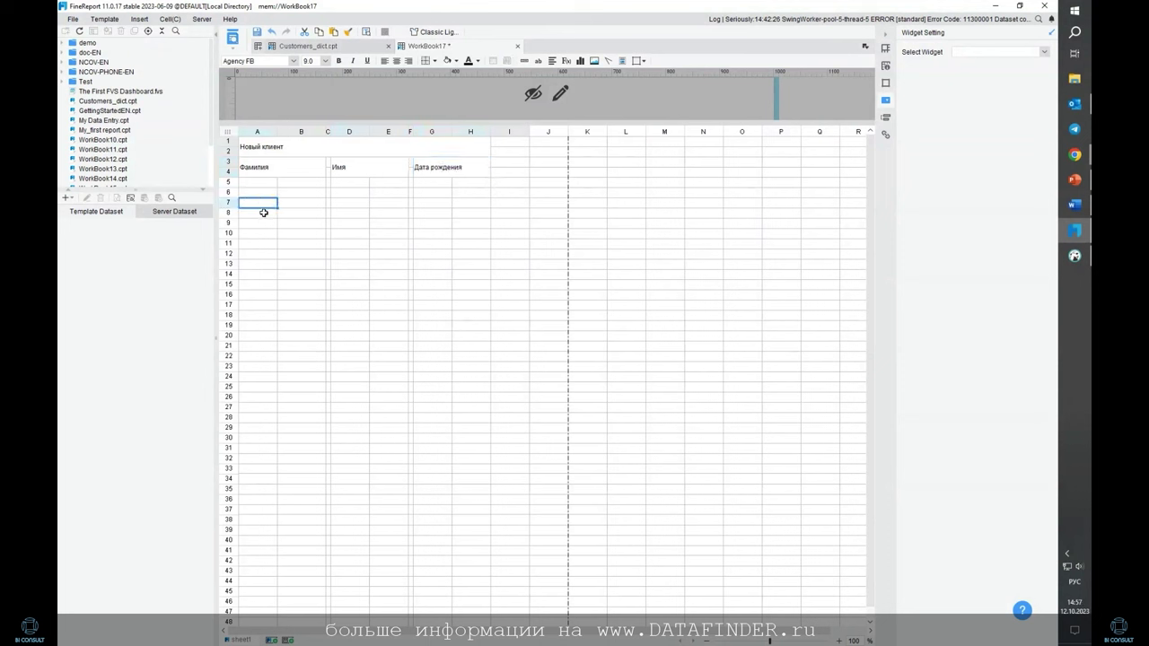
{"action": "left_click_drag", "start_coordinate": [256, 193], "coordinate": [483, 204]}
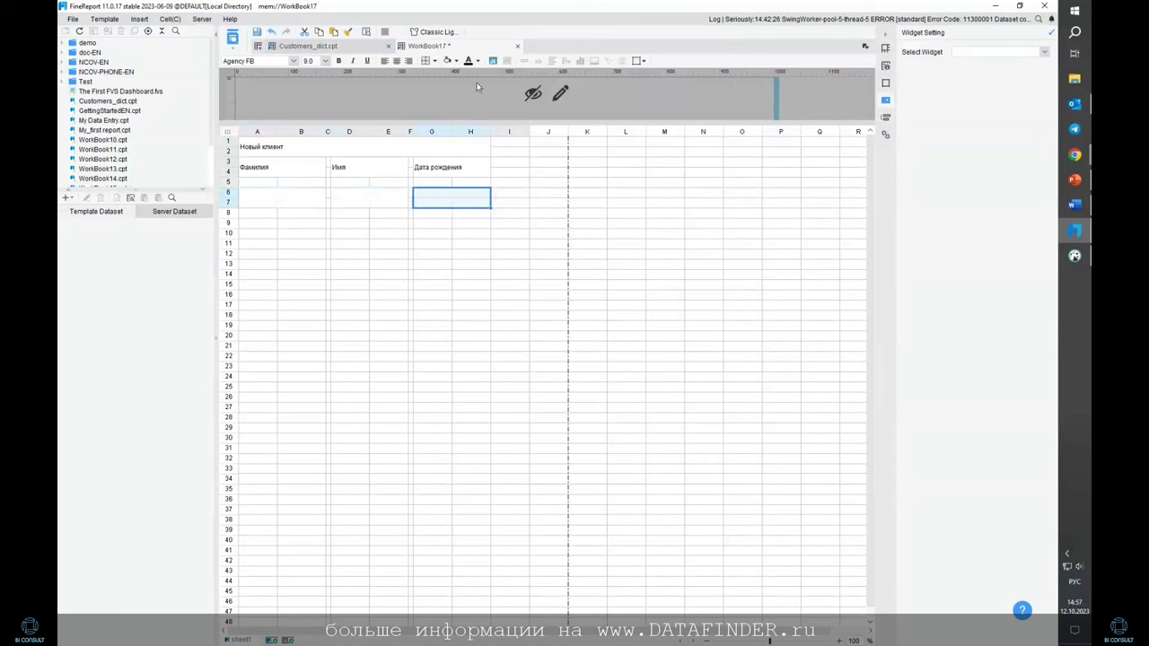
Insert a narrow margin column before the form and shrink a spacer row to 7 px
{"action": "right_click", "coordinate": [255, 133]}
{"action": "left_click", "coordinate": [287, 144]}
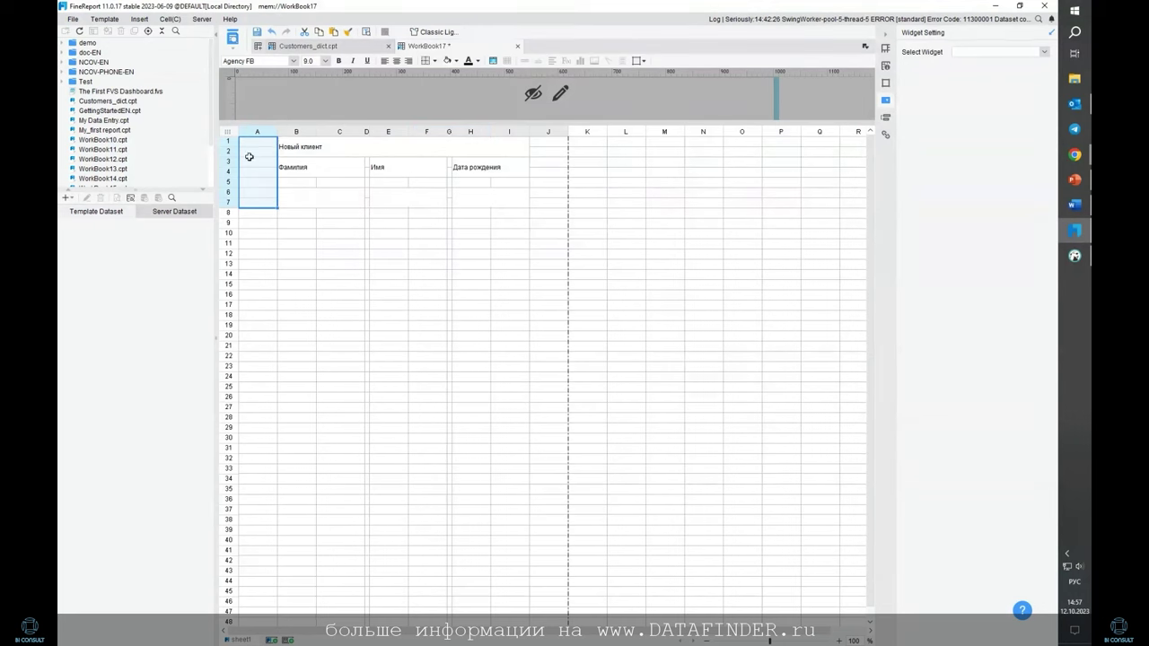
{"action": "left_click_drag", "start_coordinate": [277, 133], "coordinate": [244, 135]}
{"action": "left_click", "coordinate": [369, 266]}
{"action": "left_click", "coordinate": [440, 200]}
{"action": "left_click", "coordinate": [362, 196]}
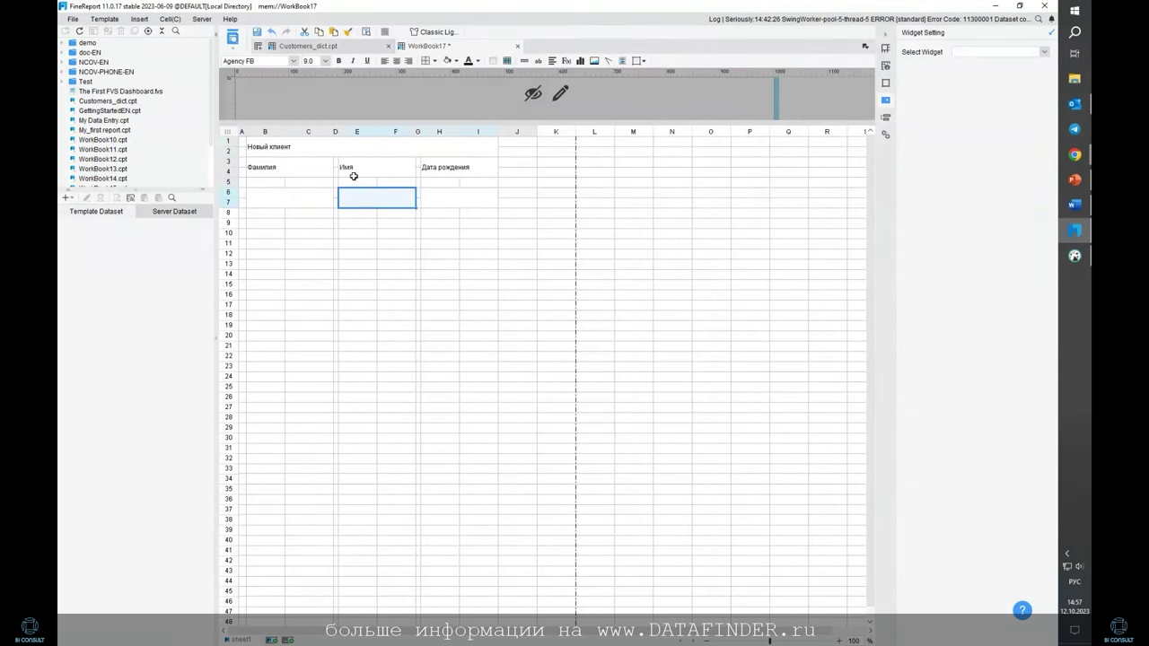
{"action": "left_click_drag", "start_coordinate": [230, 186], "coordinate": [229, 181]}
Give the three input cells B6, E6 and H6 black borders
{"action": "left_click", "coordinate": [293, 190]}
{"action": "left_click", "coordinate": [382, 192], "text": "ctrl"}
{"action": "left_click", "coordinate": [458, 191], "text": "ctrl"}
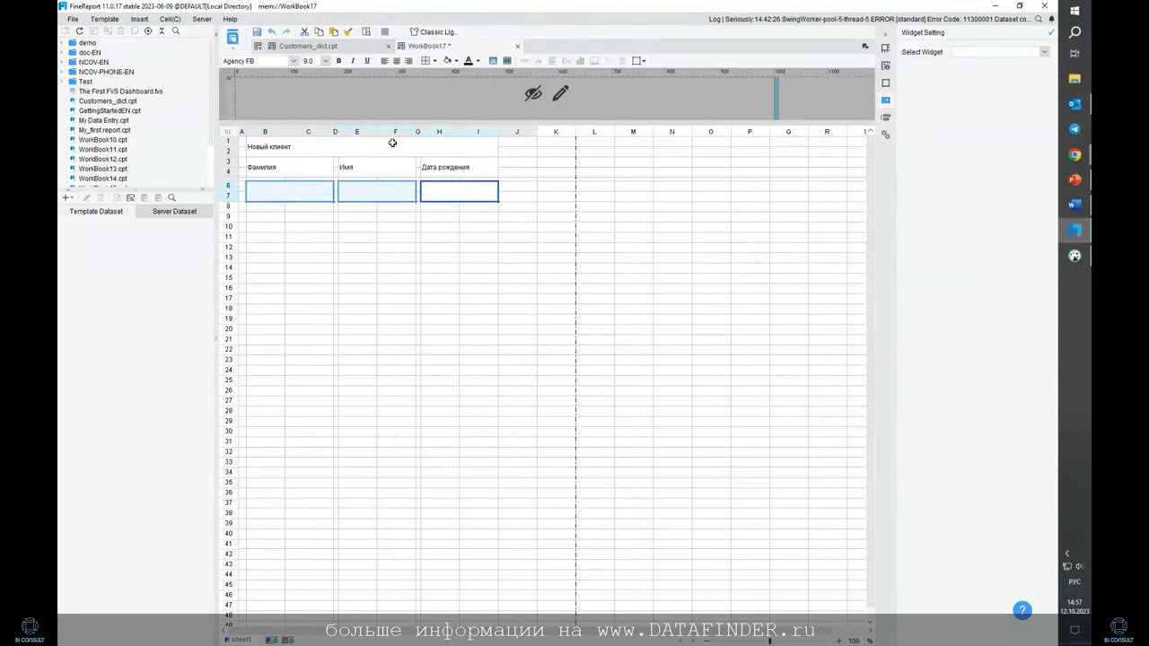
{"action": "left_click", "coordinate": [439, 63]}
{"action": "left_click", "coordinate": [443, 105]}
{"action": "left_click", "coordinate": [455, 228]}
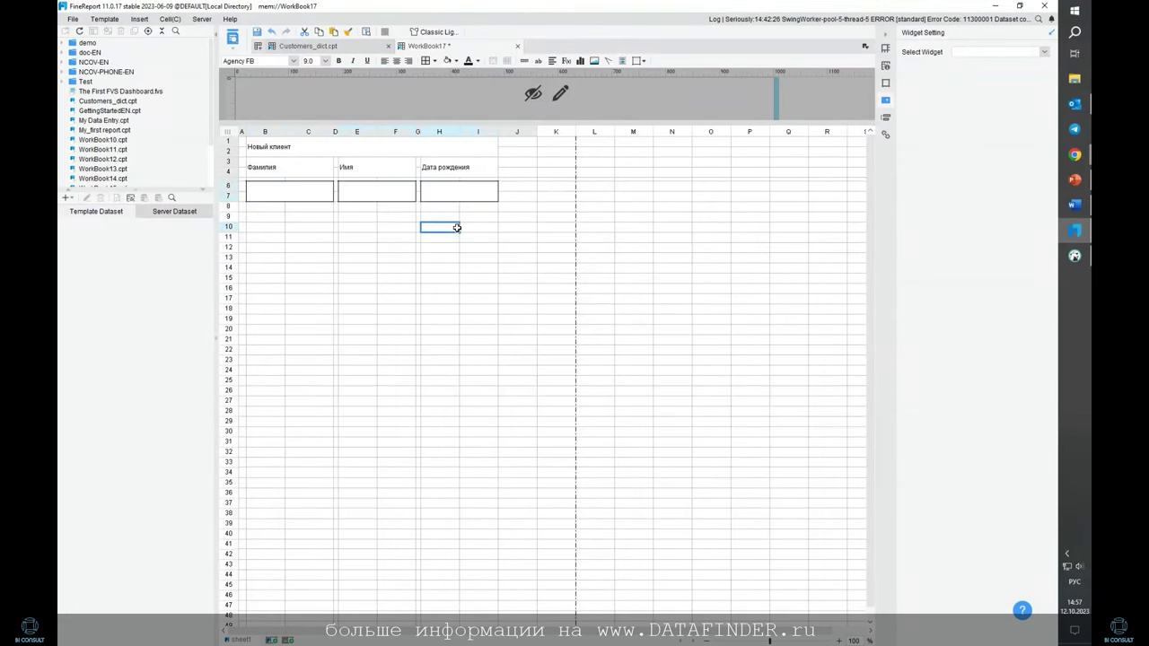
Bold the Новый клиент title and the Фамилия, Имя and Дата рождения labels
{"action": "left_click", "coordinate": [289, 151]}
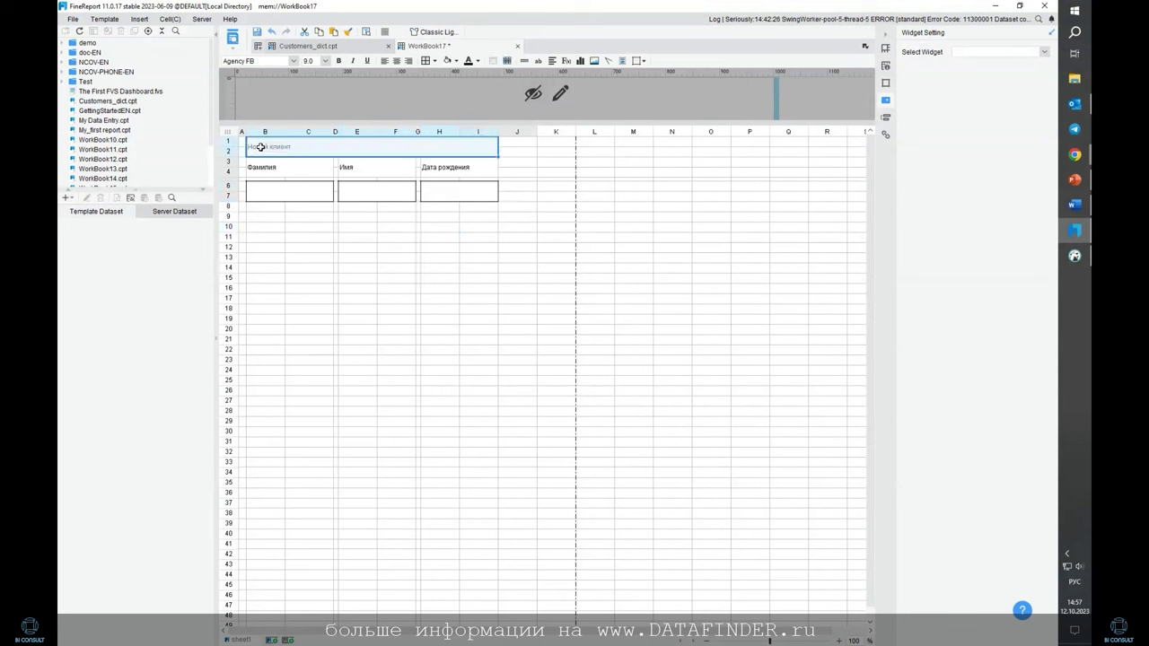
{"action": "left_click", "coordinate": [336, 61]}
{"action": "left_click", "coordinate": [303, 173]}
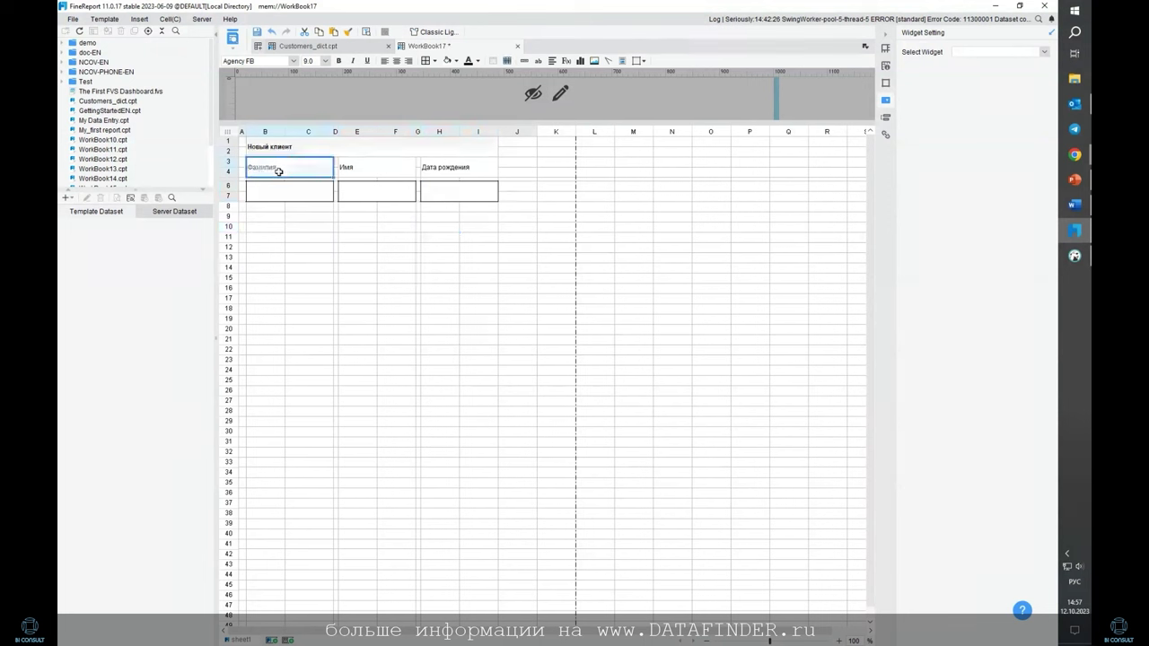
{"action": "left_click", "coordinate": [364, 166]}
{"action": "left_click", "coordinate": [339, 61]}
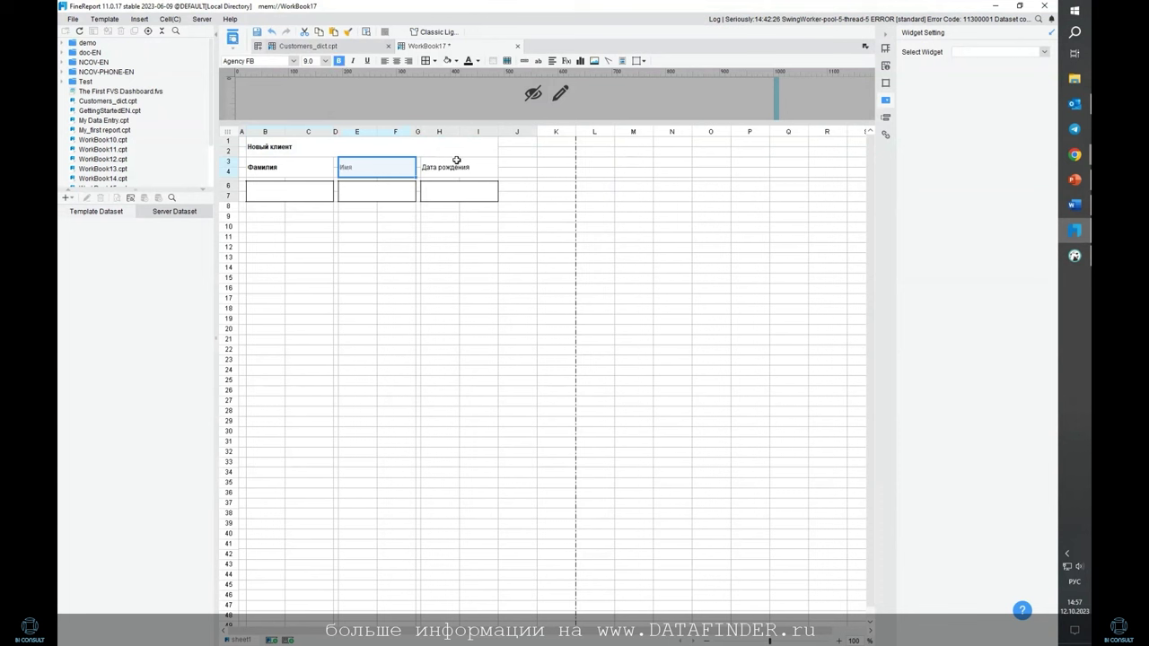
{"action": "left_click", "coordinate": [457, 162]}
{"action": "left_click", "coordinate": [476, 318]}
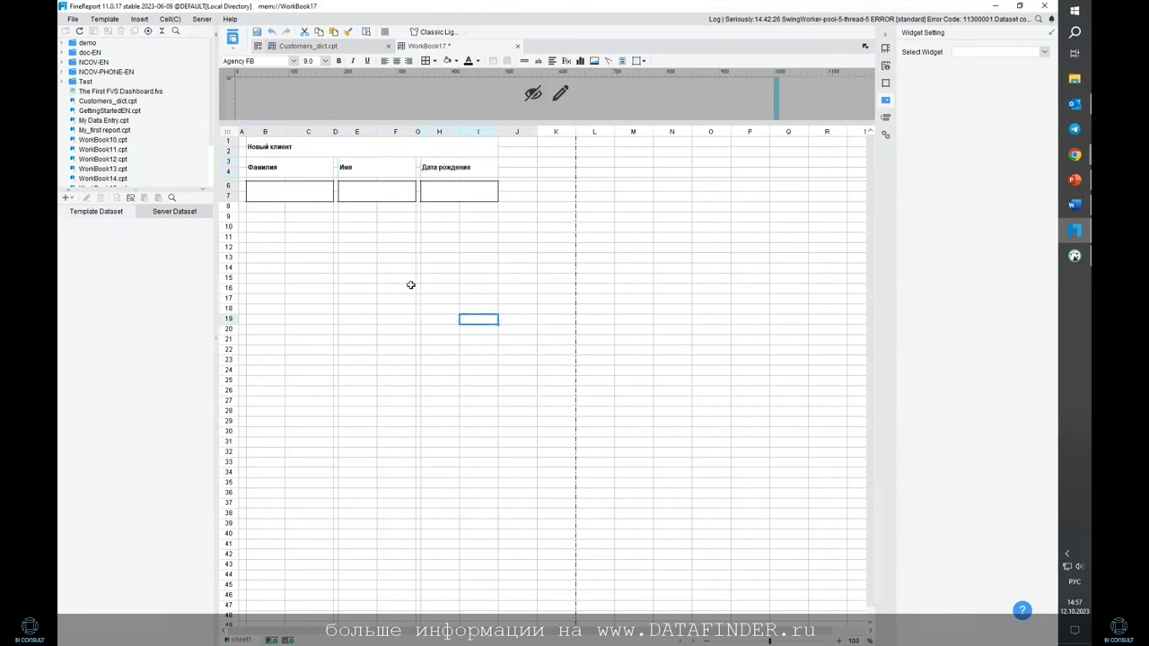
Merge the label cells B12:C13 and B15:C16 below the phone row
{"action": "left_click_drag", "start_coordinate": [270, 228], "coordinate": [473, 228]}
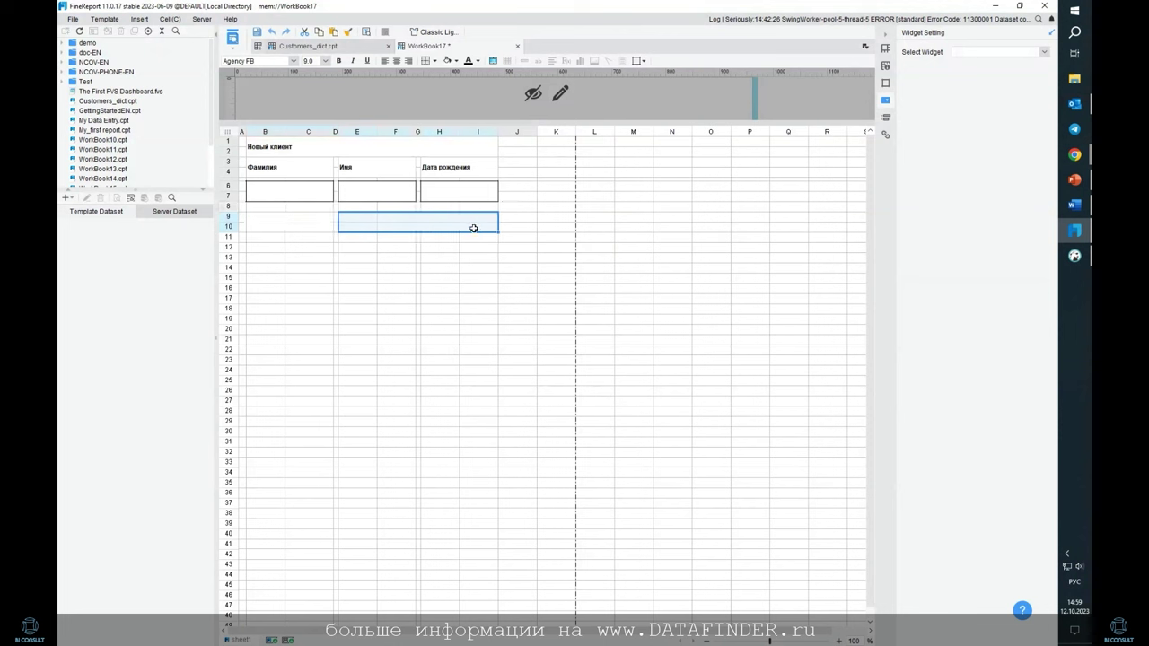
{"action": "left_click", "coordinate": [335, 246]}
{"action": "left_click", "coordinate": [250, 247]}
{"action": "left_click_drag", "start_coordinate": [249, 247], "coordinate": [323, 258]}
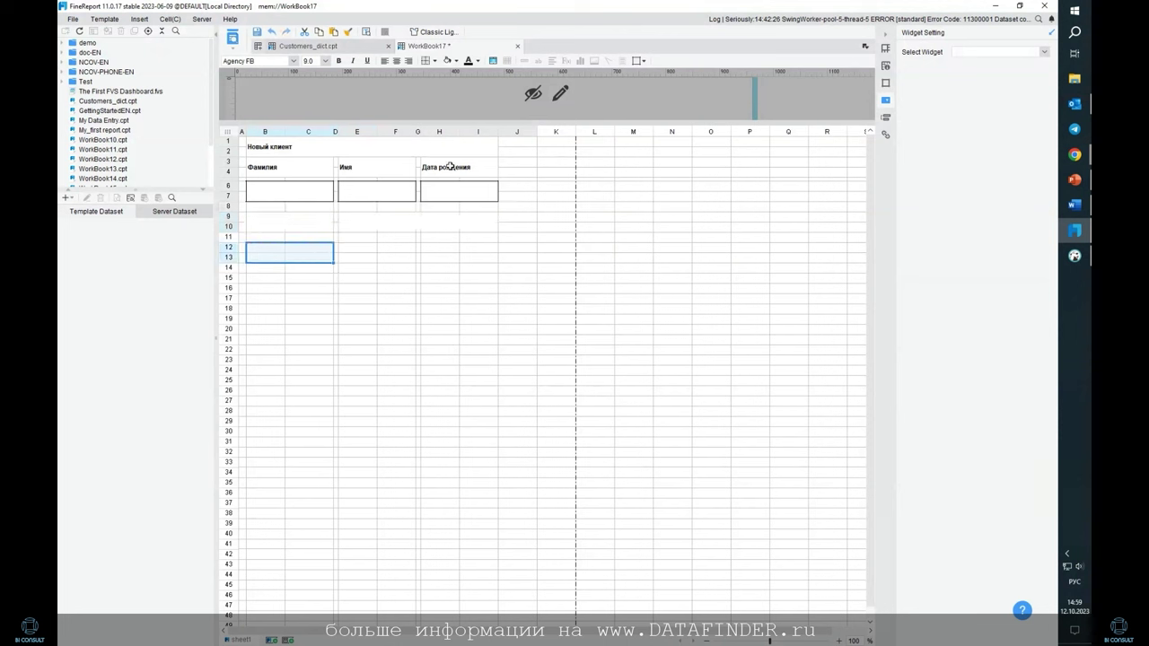
{"action": "left_click", "coordinate": [494, 61]}
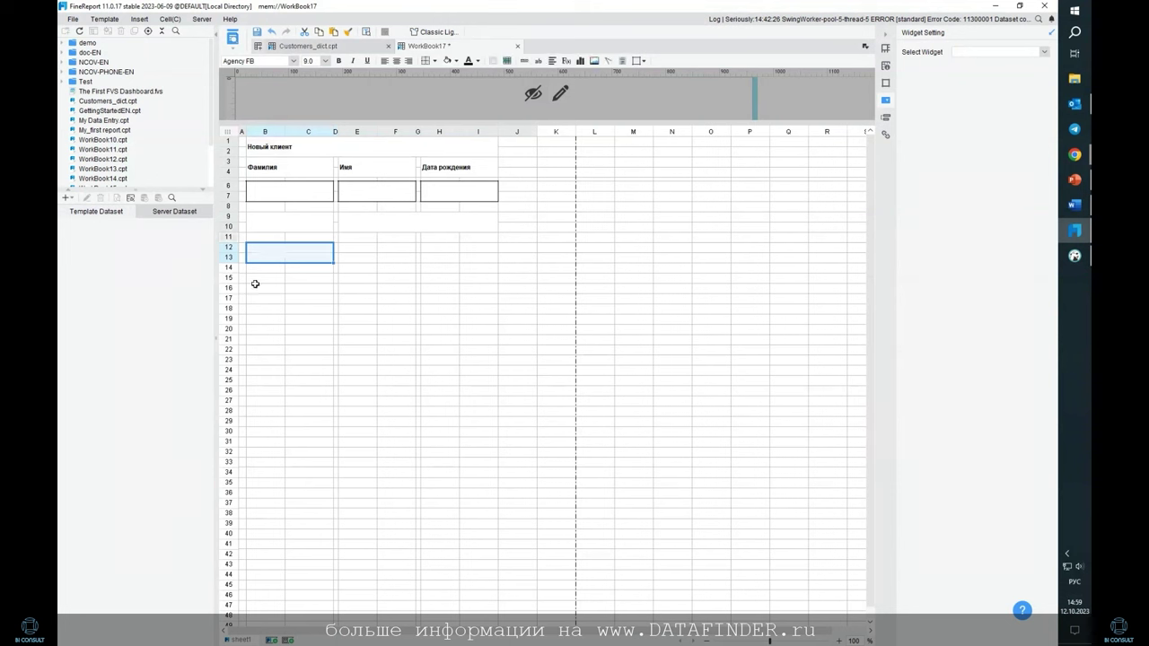
{"action": "left_click_drag", "start_coordinate": [246, 278], "coordinate": [324, 287]}
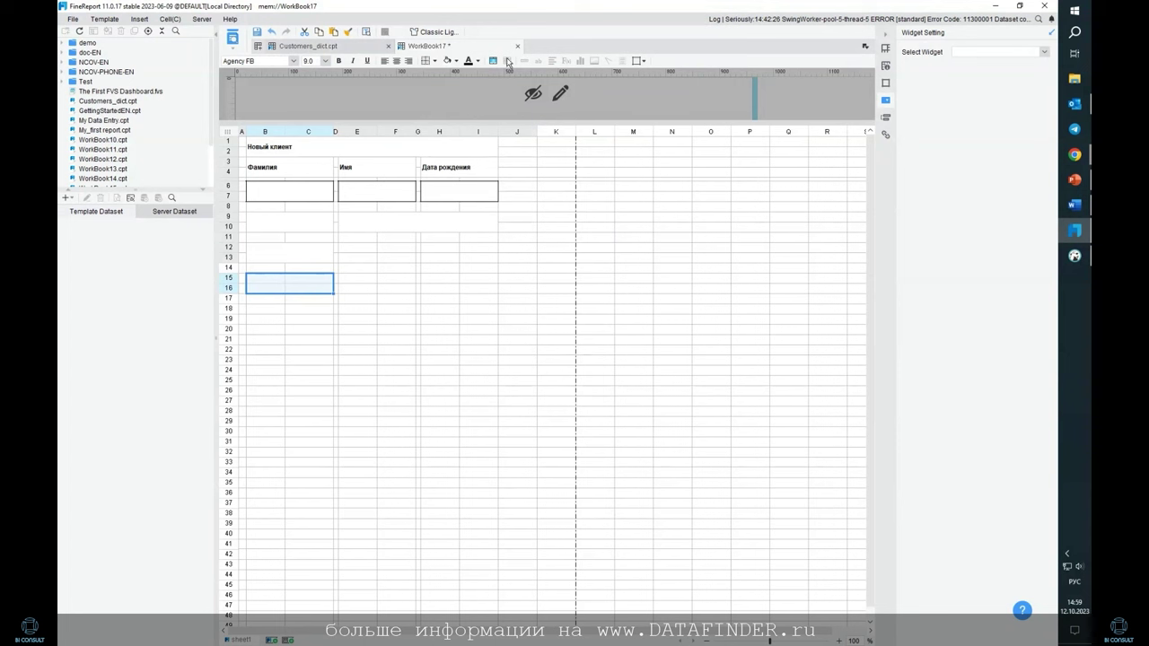
{"action": "left_click", "coordinate": [492, 61]}
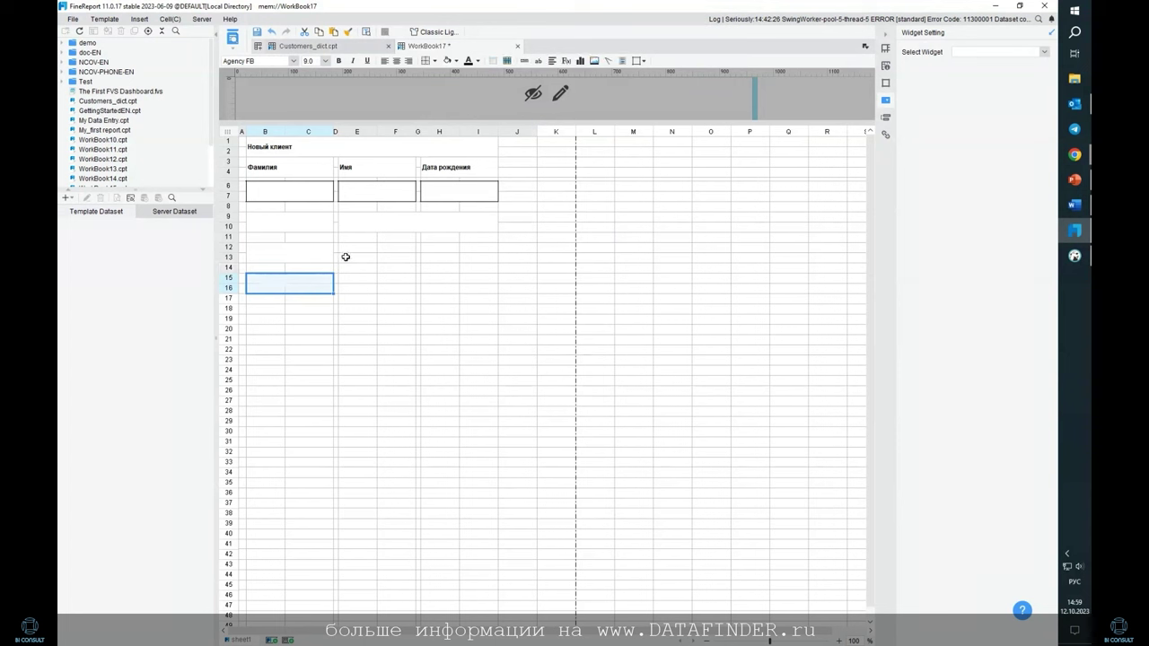
{"action": "left_click_drag", "start_coordinate": [319, 249], "coordinate": [325, 254]}
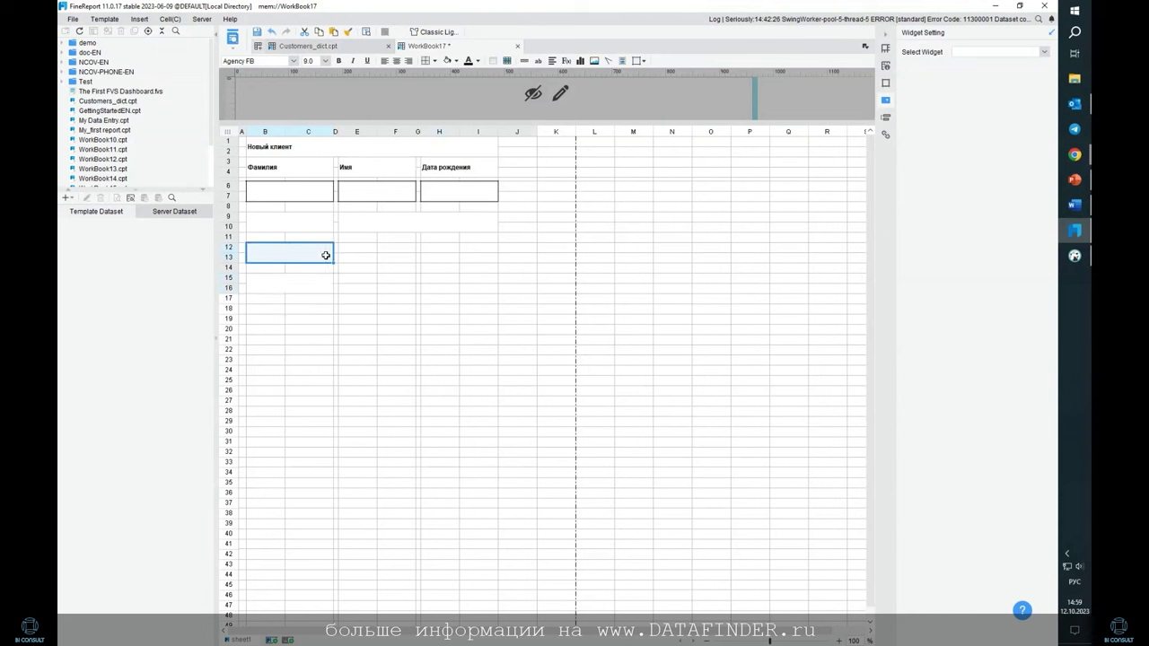
{"action": "left_click", "coordinate": [299, 285]}
Outline the phone input cell E9:I10 beside the Номер телефона label
{"action": "left_click", "coordinate": [305, 216]}
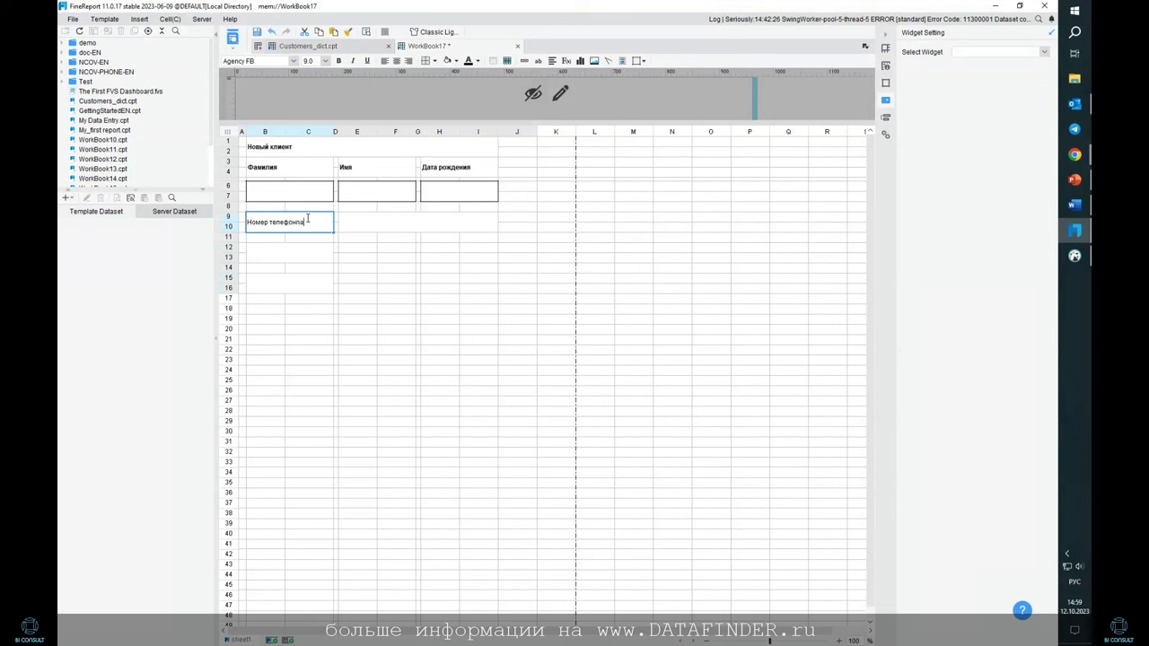
{"action": "left_click", "coordinate": [342, 219]}
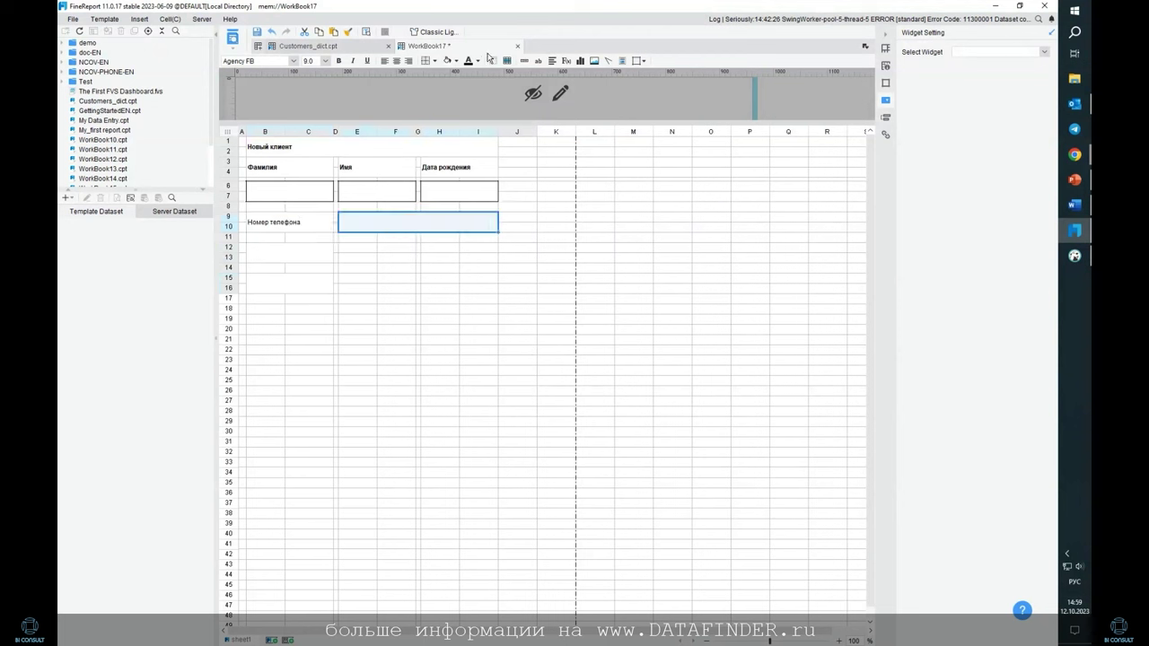
{"action": "left_click", "coordinate": [435, 62]}
{"action": "left_click", "coordinate": [443, 96]}
{"action": "left_click", "coordinate": [479, 257]}
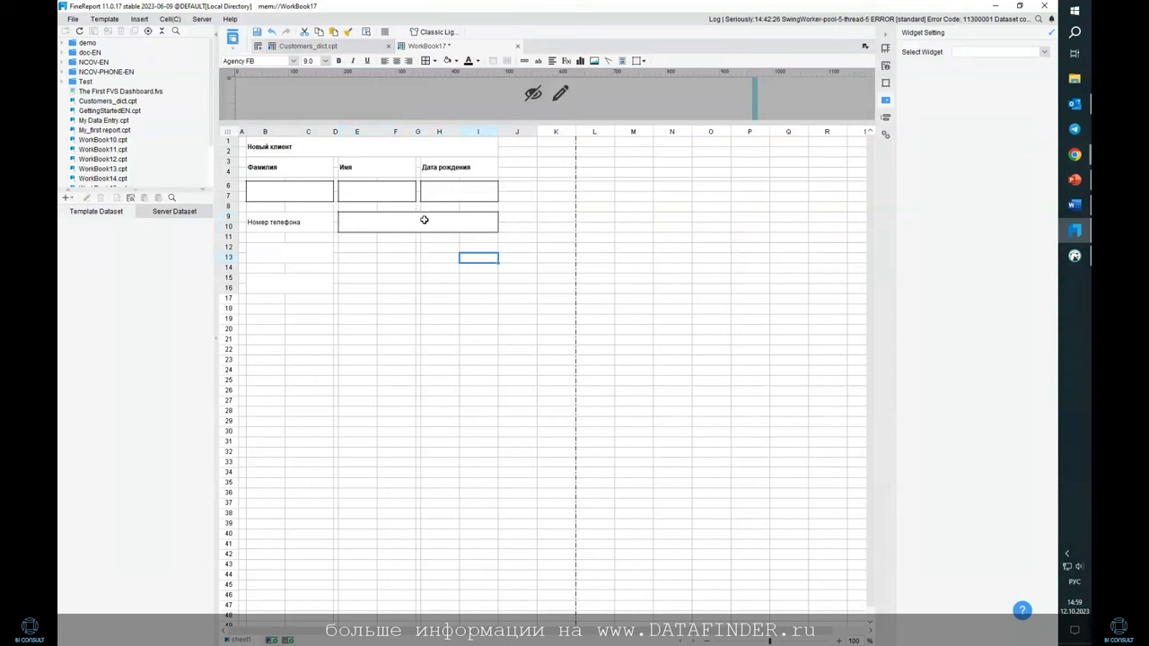
Merge B15:I16 and B18:E19 into single cells
{"action": "left_click", "coordinate": [286, 252]}
{"action": "left_click_drag", "start_coordinate": [362, 254], "coordinate": [453, 256]}
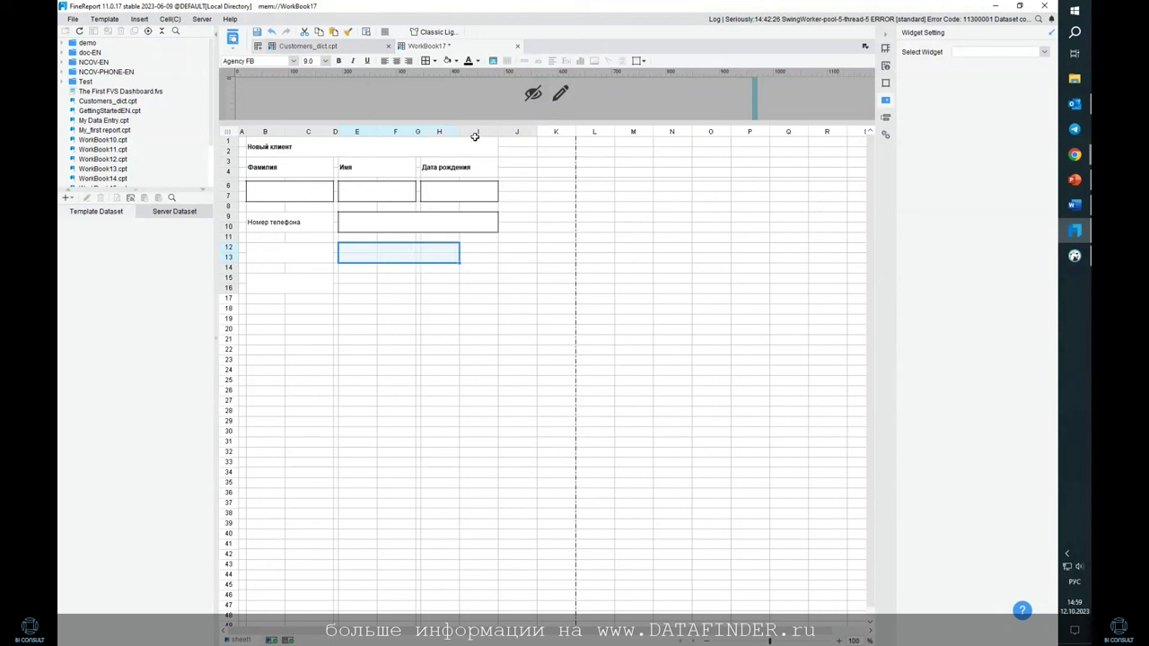
{"action": "left_click_drag", "start_coordinate": [341, 250], "coordinate": [491, 256]}
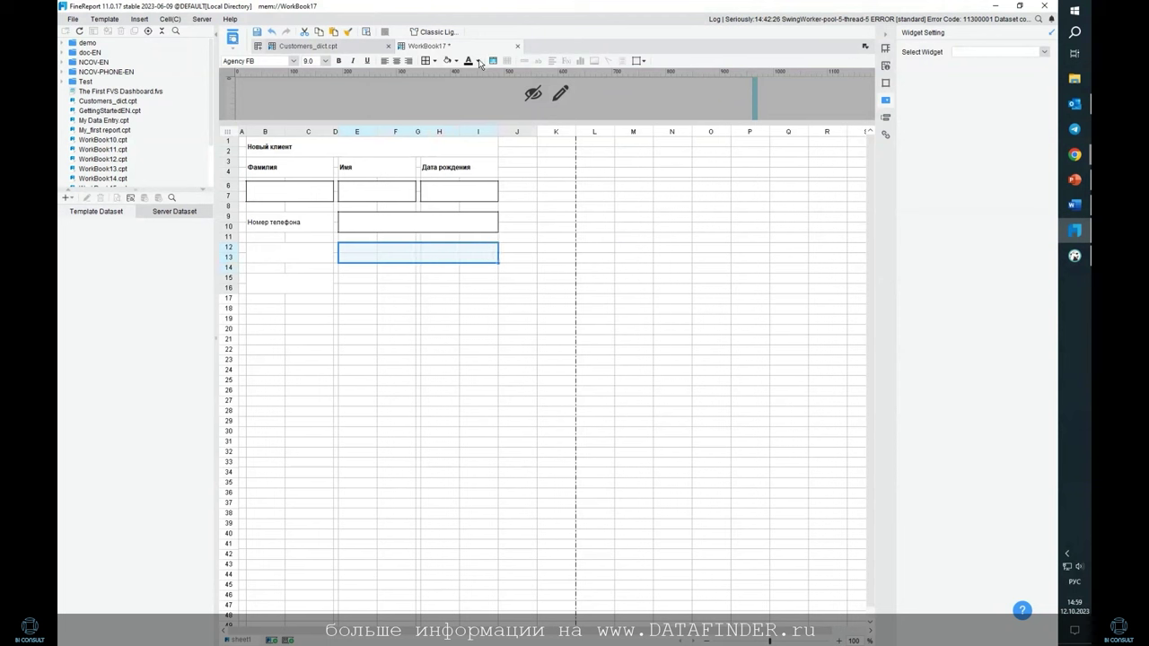
{"action": "left_click_drag", "start_coordinate": [272, 292], "coordinate": [479, 285]}
{"action": "left_click", "coordinate": [493, 61]}
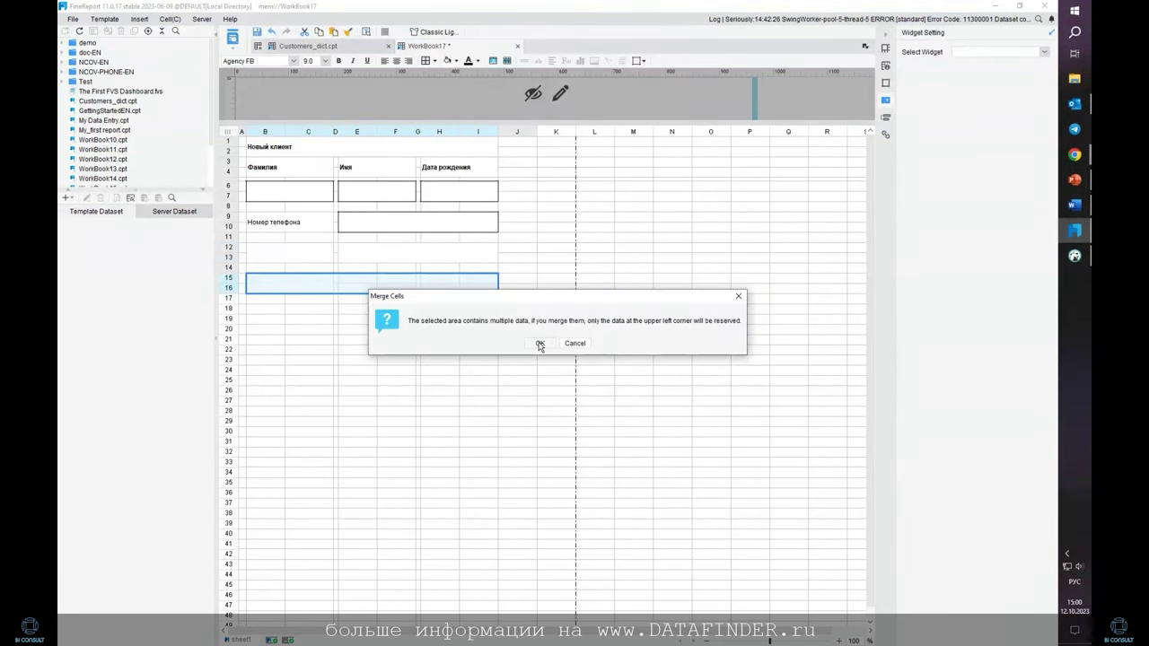
{"action": "left_click", "coordinate": [540, 344]}
{"action": "left_click_drag", "start_coordinate": [260, 310], "coordinate": [390, 320]}
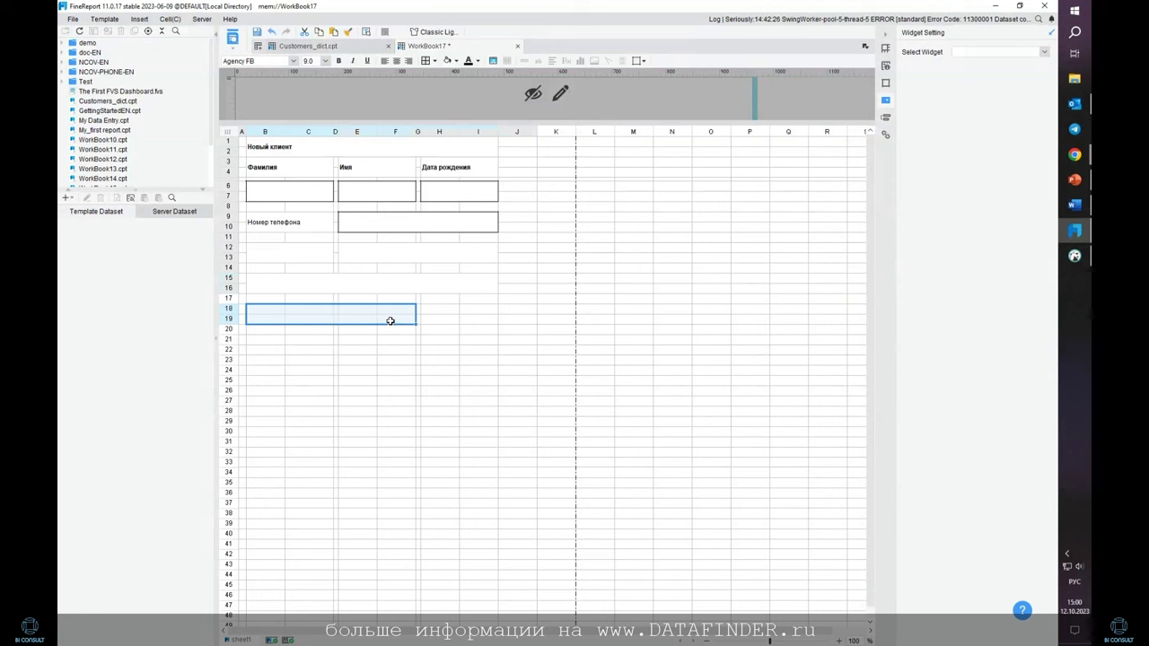
{"action": "left_click", "coordinate": [493, 61]}
{"action": "left_click", "coordinate": [555, 237]}
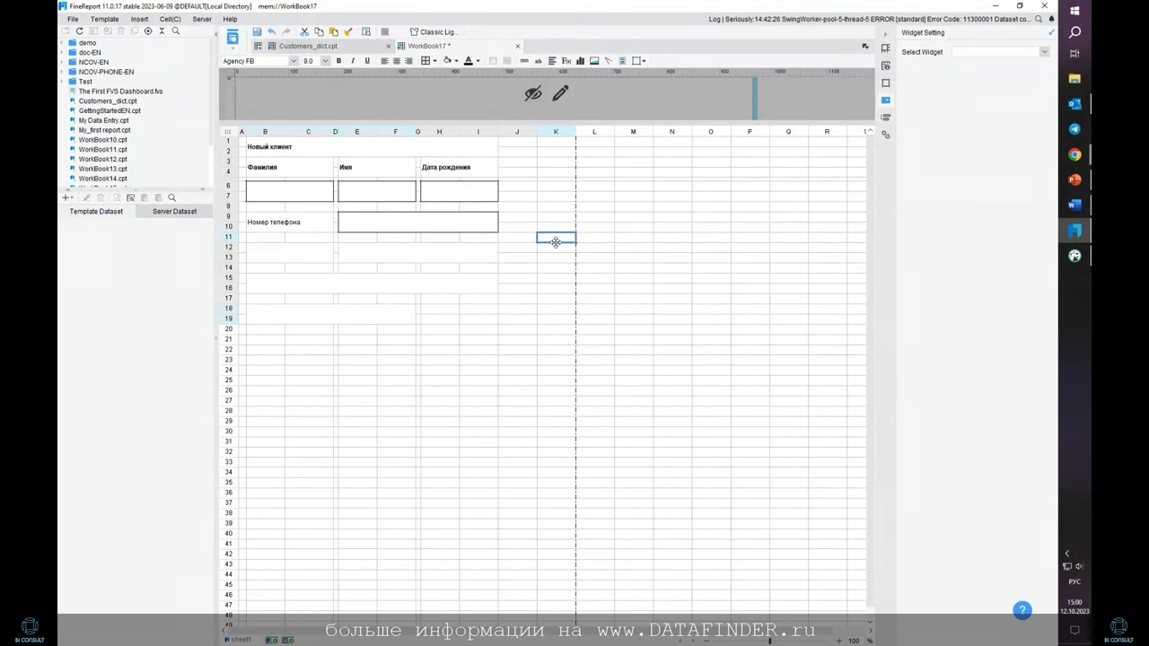
Draw an outline around the whole form area A1:J21
{"action": "left_click", "coordinate": [309, 298]}
{"action": "left_click", "coordinate": [359, 281]}
{"action": "left_click", "coordinate": [290, 313]}
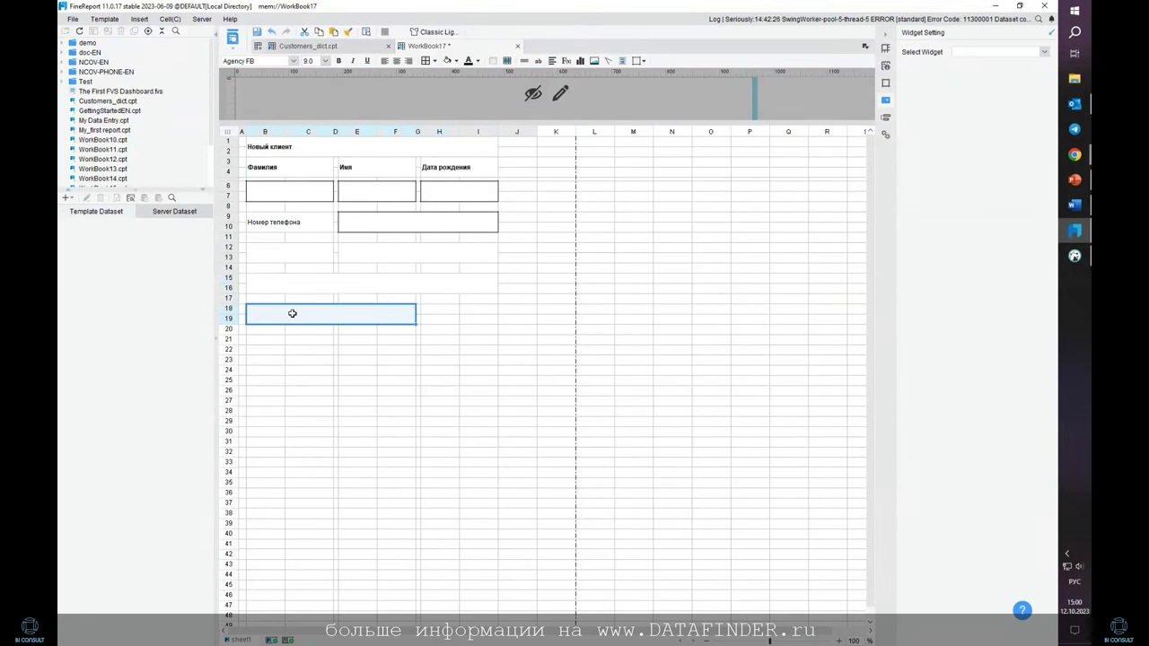
{"action": "left_click", "coordinate": [243, 333]}
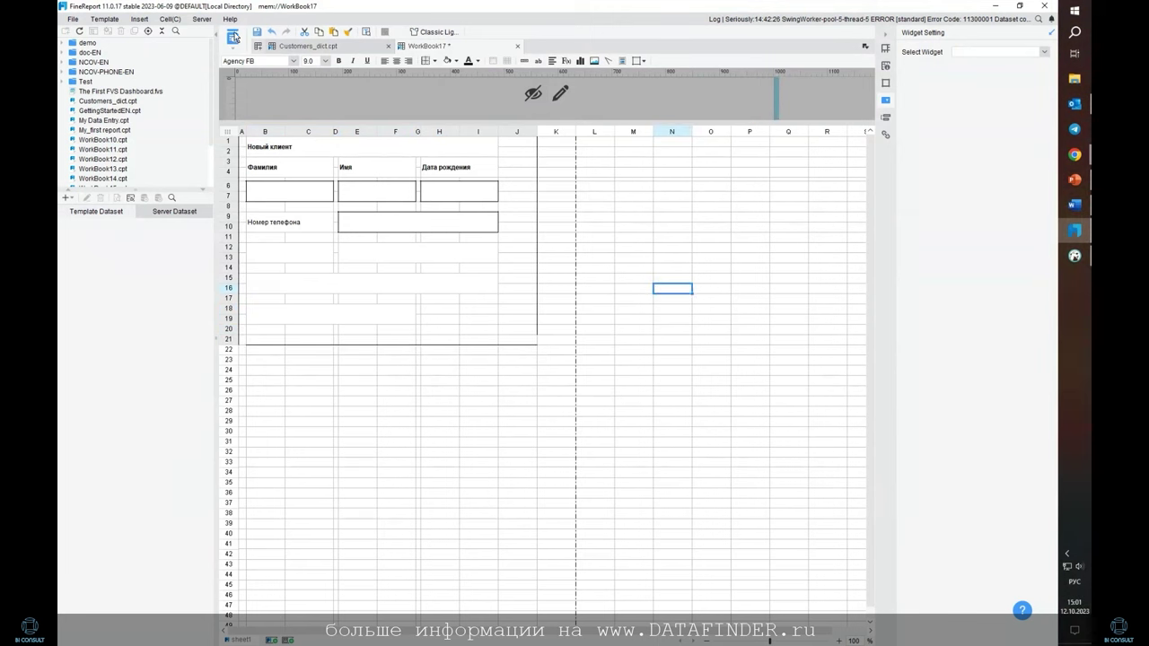
Confirm the Банк label in B12:C13 and bring up widget type choices for H18:I19
{"action": "key", "text": "ctrl+z"}
{"action": "left_click", "coordinate": [450, 318]}
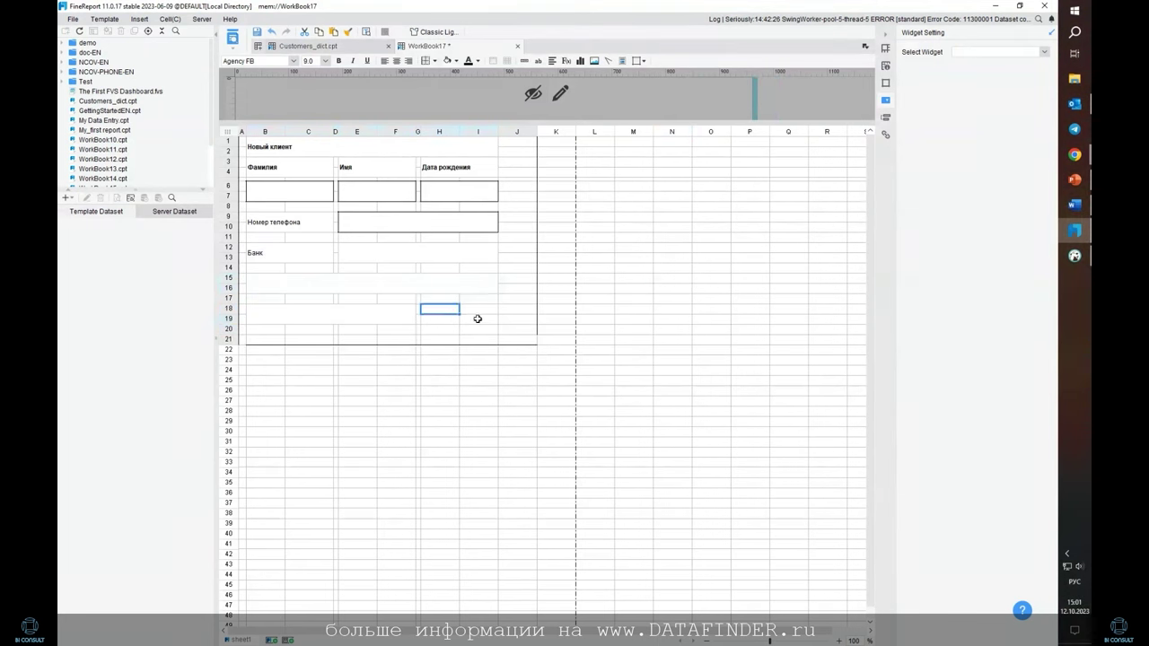
{"action": "left_click_drag", "start_coordinate": [452, 307], "coordinate": [491, 322]}
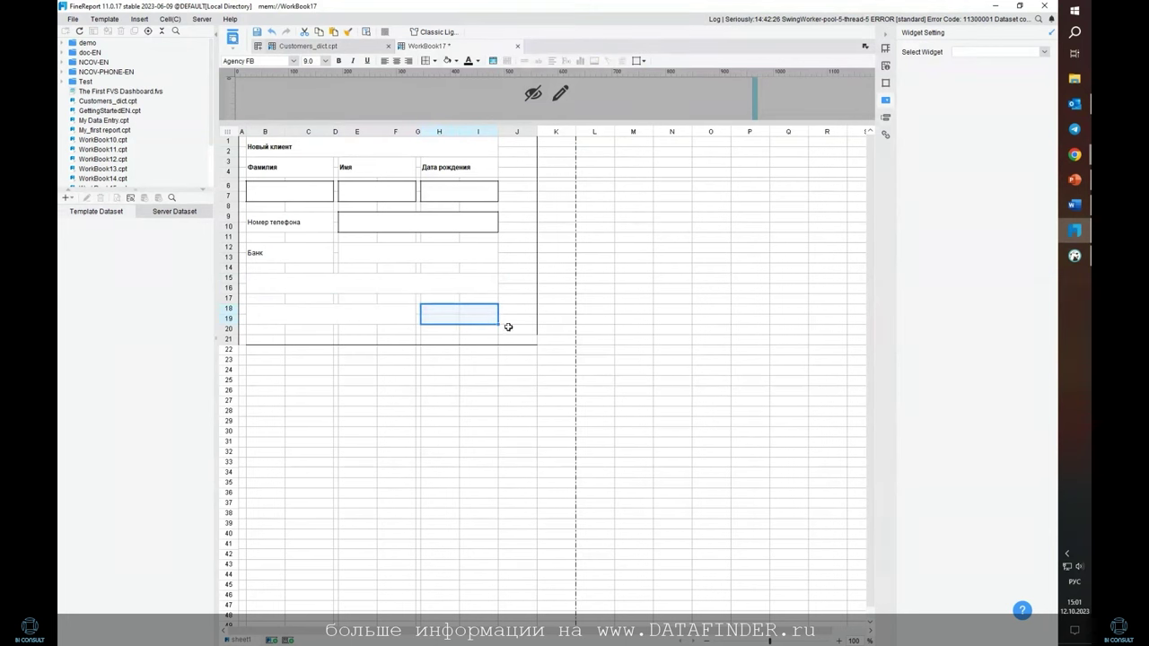
{"action": "left_click", "coordinate": [1044, 52]}
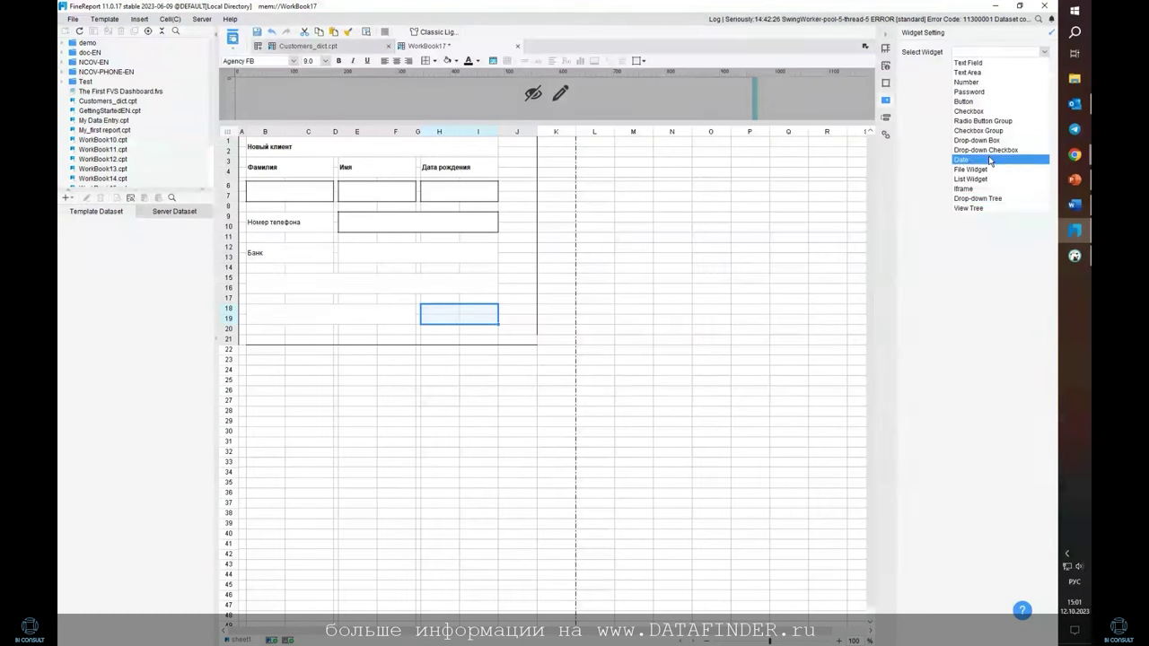
Make H18:I19 a Button widget, save as Customer Form.cpt, and return to the designer
{"action": "left_click", "coordinate": [986, 104]}
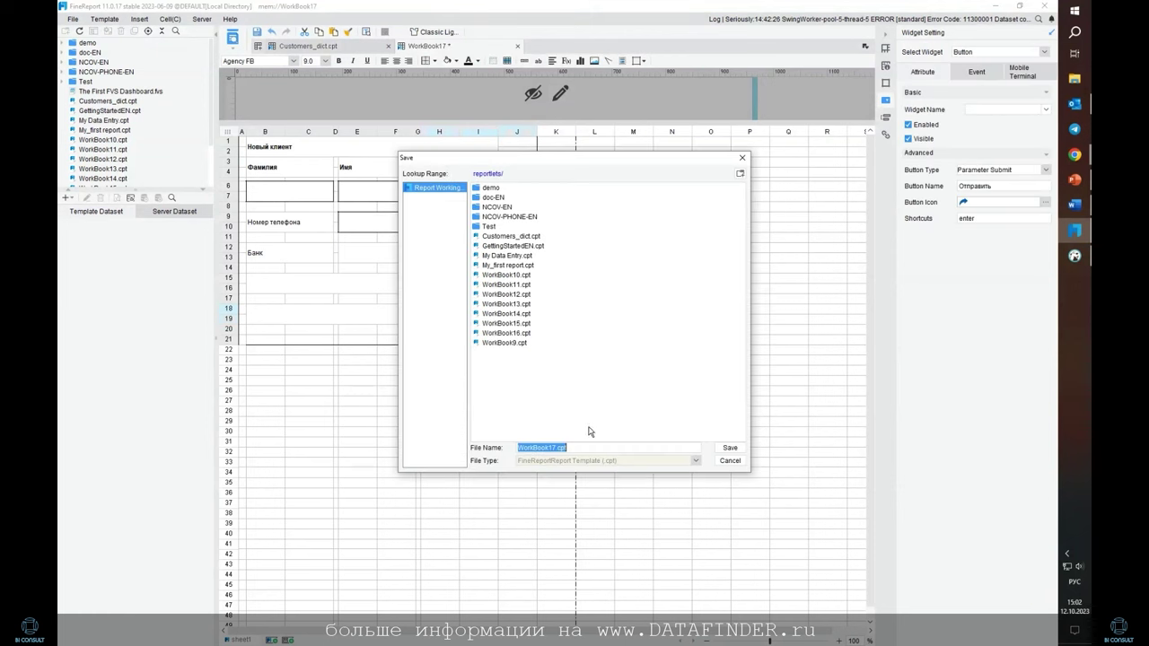
{"action": "type", "text": "rm"}
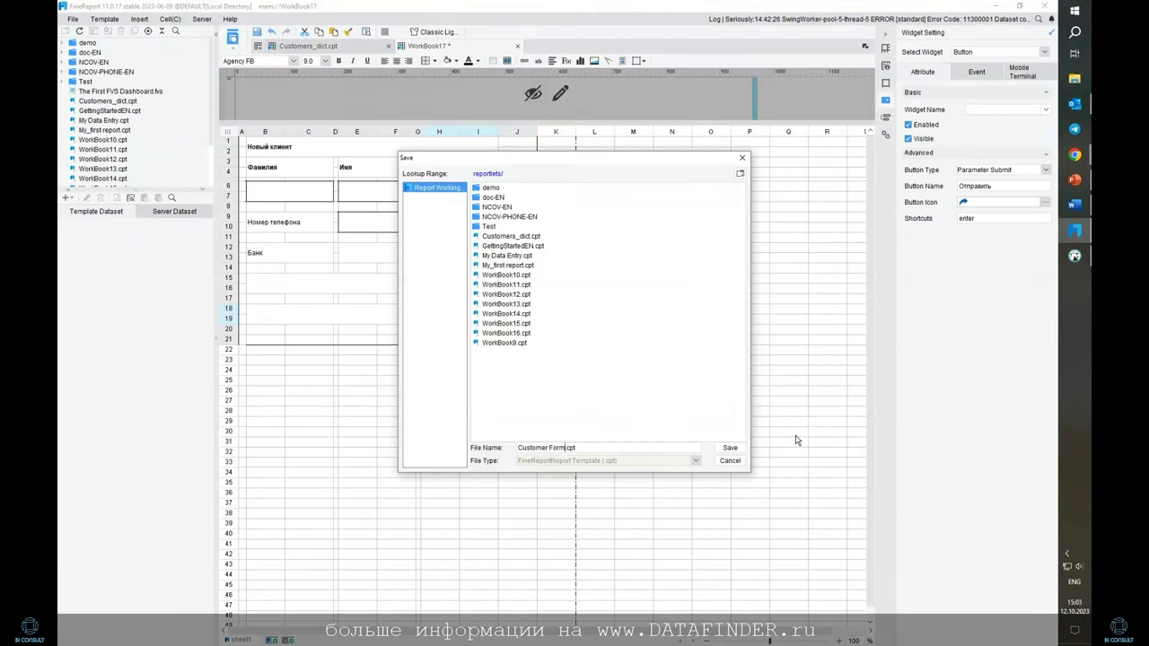
{"action": "left_click", "coordinate": [730, 447]}
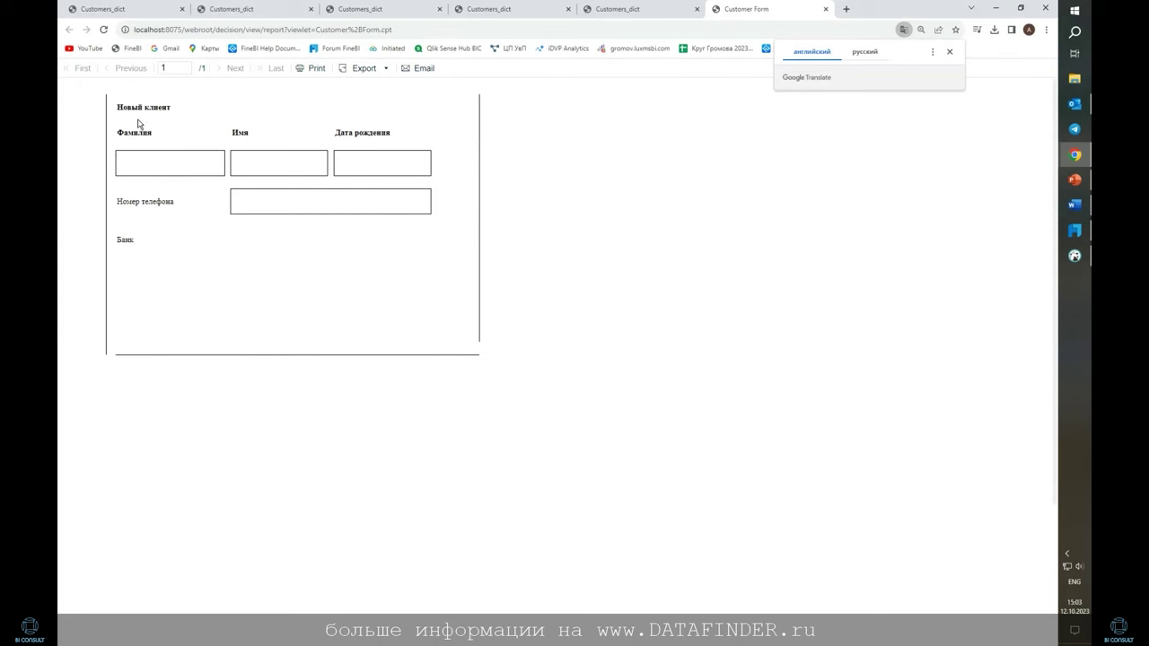
{"action": "key", "text": "alt+Tab"}
Bold the Номер телефона label and set the Новый клиент title to font size 18
{"action": "left_click", "coordinate": [300, 256]}
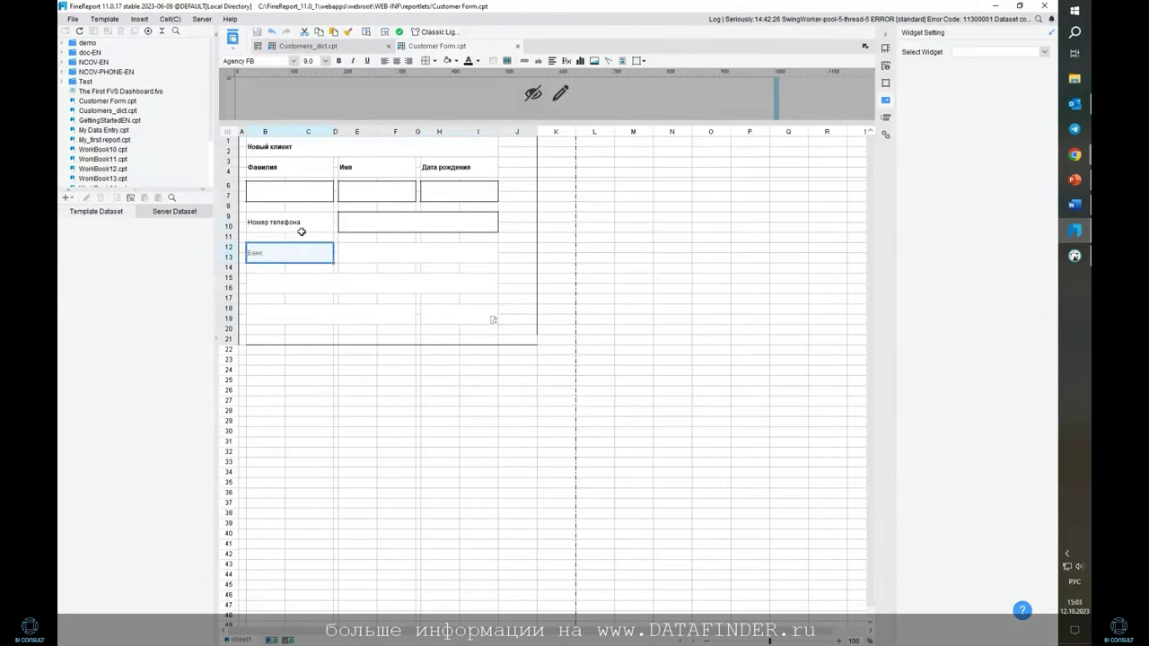
{"action": "double_click", "coordinate": [310, 222]}
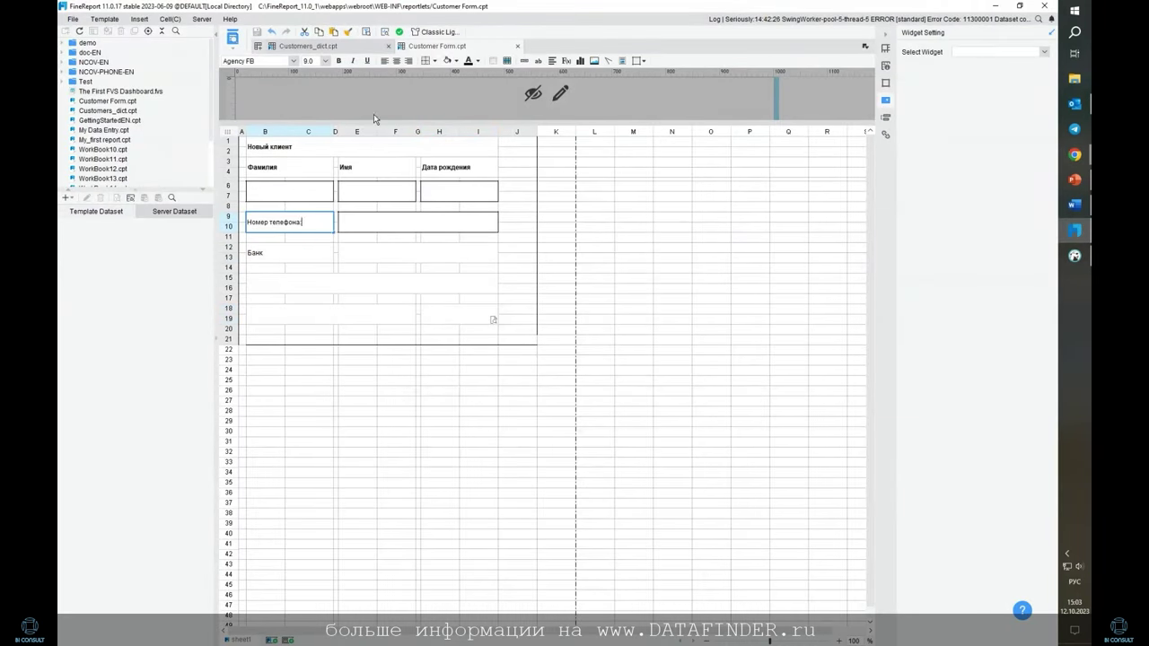
{"action": "left_click", "coordinate": [339, 60]}
{"action": "left_click", "coordinate": [256, 162]}
{"action": "left_click", "coordinate": [253, 147]}
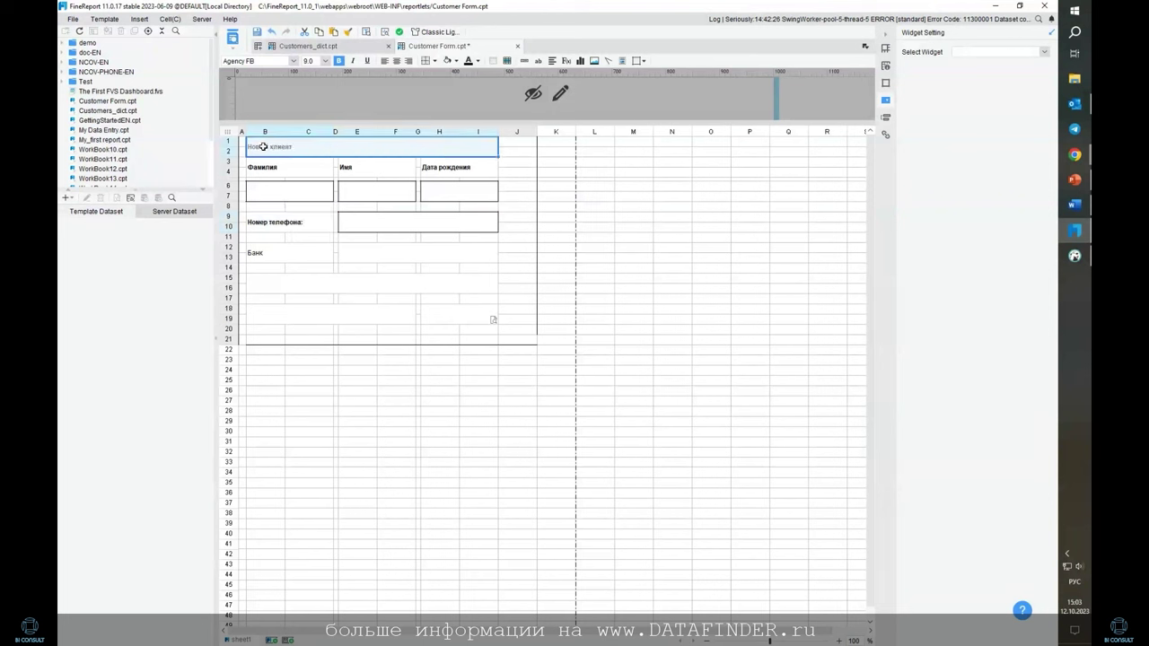
{"action": "left_click", "coordinate": [326, 61]}
{"action": "scroll", "coordinate": [314, 108], "scroll_direction": "down", "scroll_amount": 3}
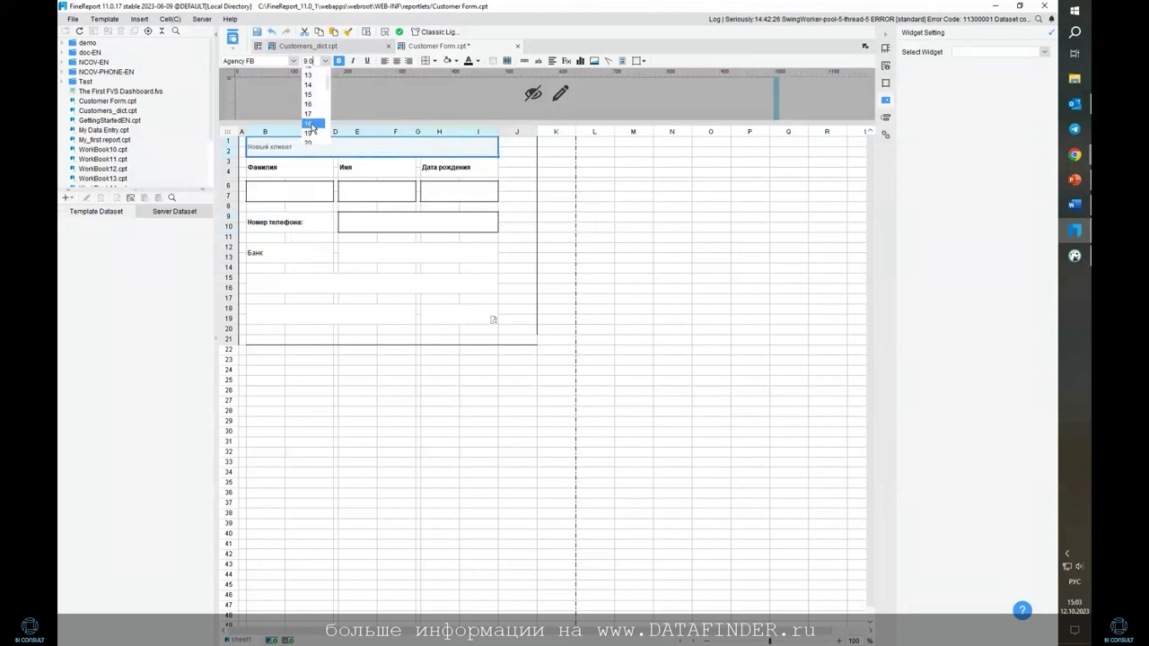
{"action": "left_click", "coordinate": [314, 130]}
Set the Фамилия, Имя and Дата рождения labels to font size 14
{"action": "left_click", "coordinate": [392, 163]}
{"action": "left_click", "coordinate": [299, 168]}
{"action": "left_click", "coordinate": [327, 61]}
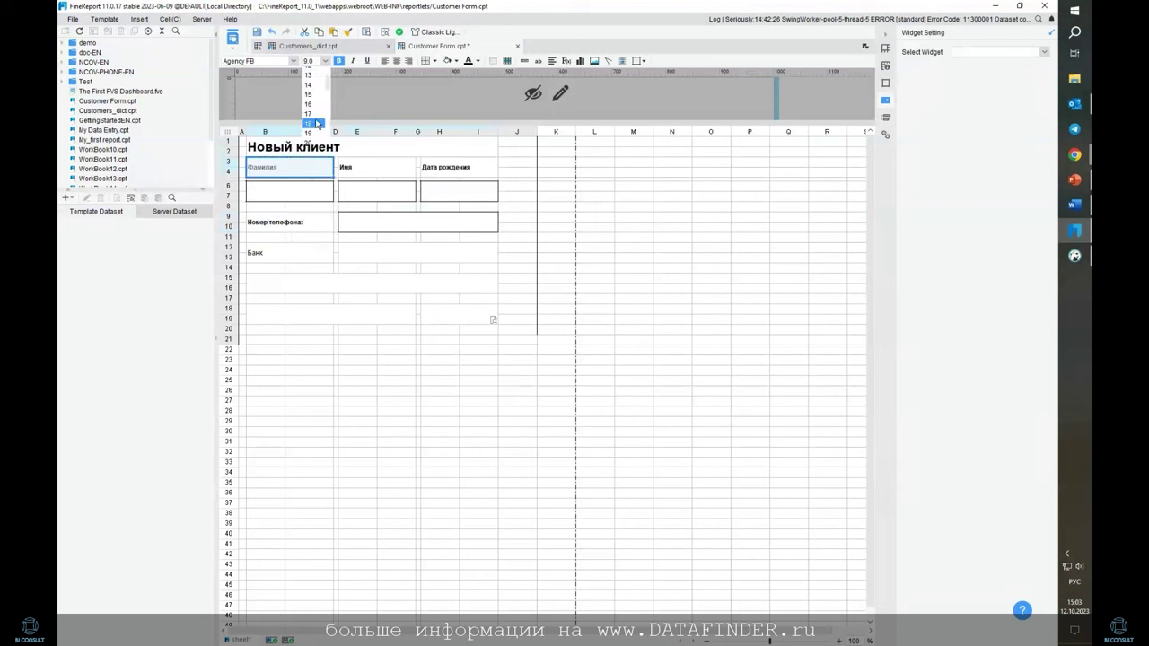
{"action": "scroll", "coordinate": [309, 108], "scroll_direction": "down", "scroll_amount": 2}
{"action": "left_click", "coordinate": [309, 105]}
{"action": "left_click", "coordinate": [361, 169]}
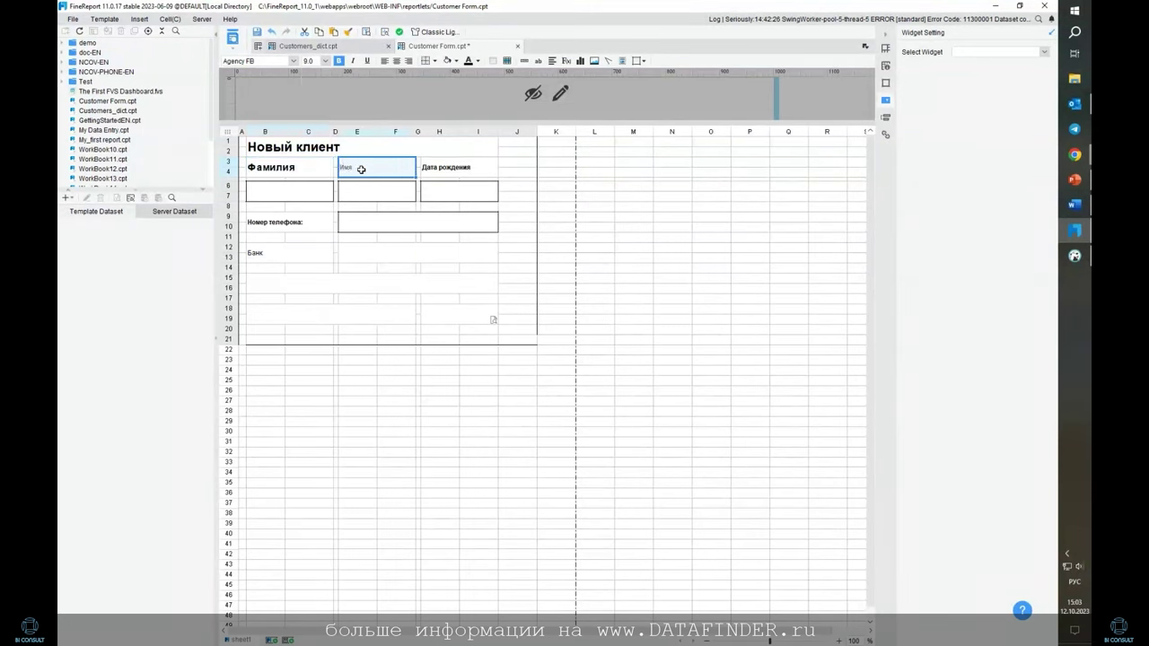
{"action": "left_click", "coordinate": [325, 61]}
{"action": "left_click", "coordinate": [310, 86]}
{"action": "left_click", "coordinate": [458, 167]}
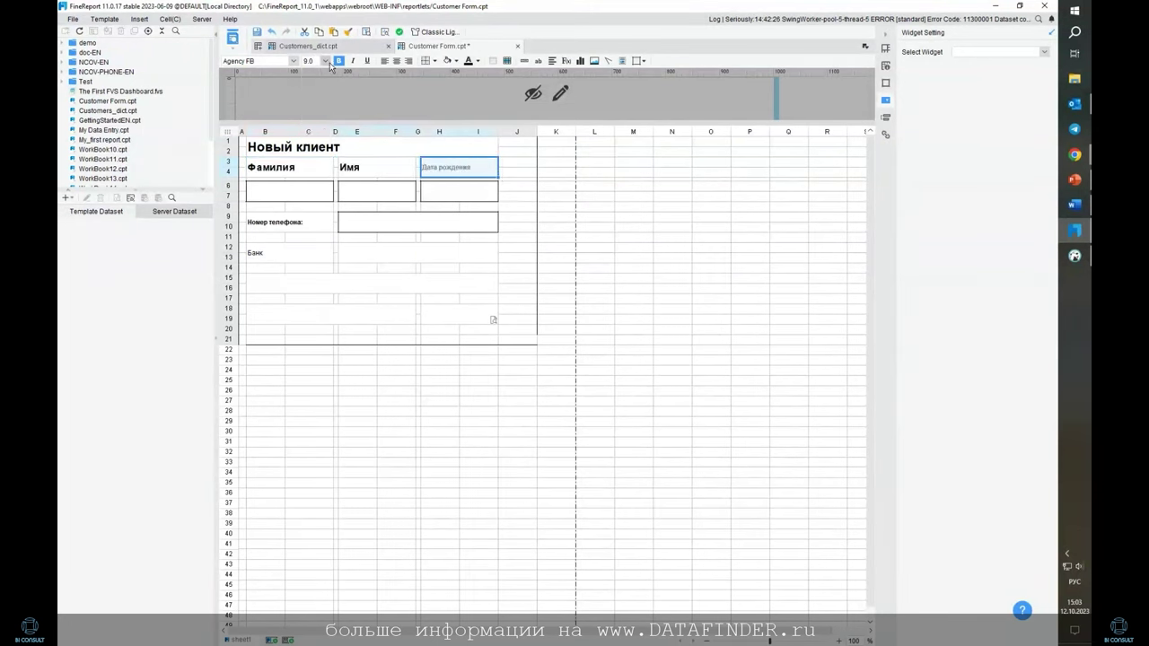
{"action": "left_click", "coordinate": [325, 61]}
{"action": "left_click", "coordinate": [314, 87]}
Set the Номер телефона label to font size 12
{"action": "left_click", "coordinate": [289, 221]}
{"action": "left_click", "coordinate": [325, 61]}
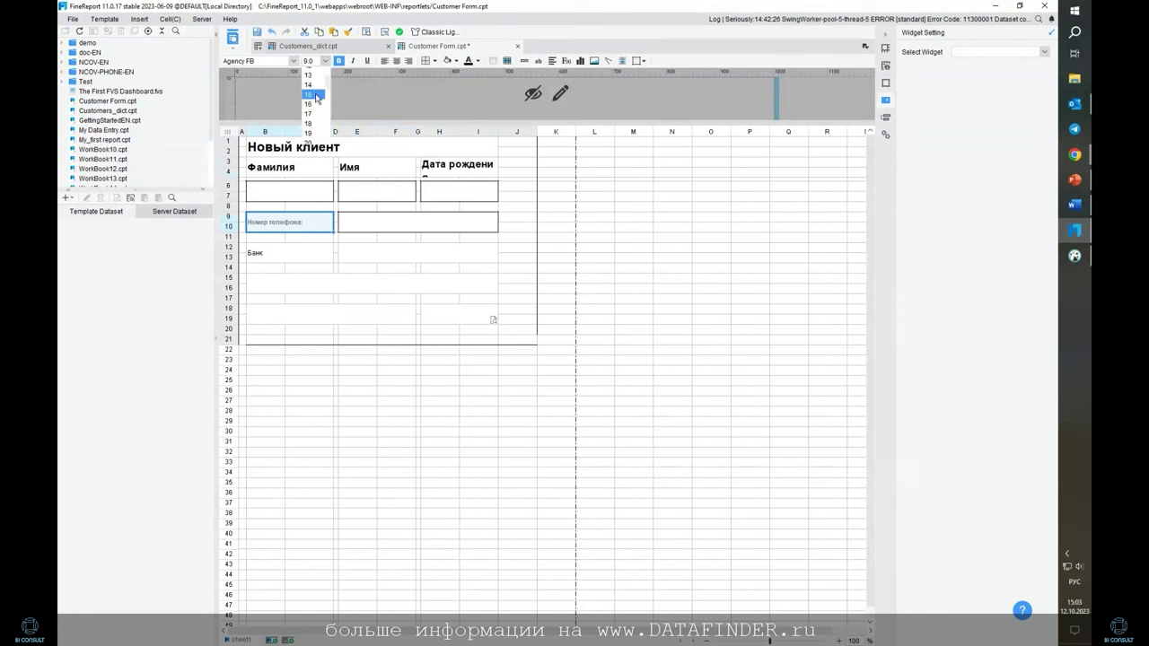
{"action": "left_click", "coordinate": [313, 86]}
{"action": "left_click", "coordinate": [325, 61]}
{"action": "left_click", "coordinate": [319, 90]}
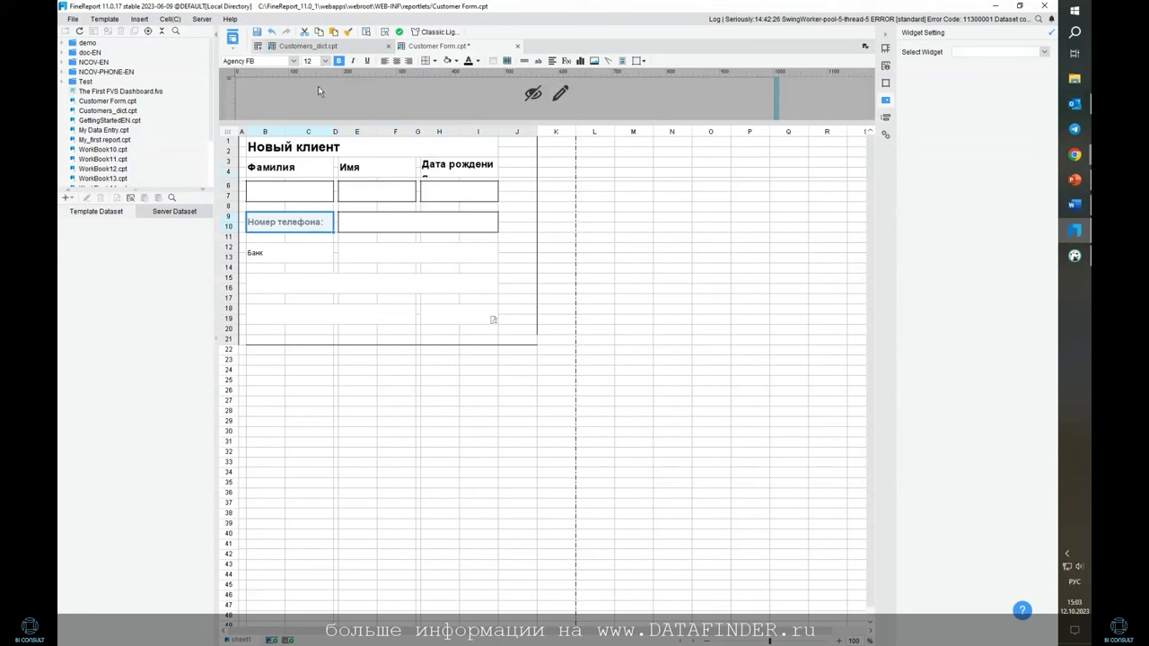
{"action": "left_click", "coordinate": [671, 216]}
{"action": "left_click", "coordinate": [287, 250]}
{"action": "left_click", "coordinate": [357, 251]}
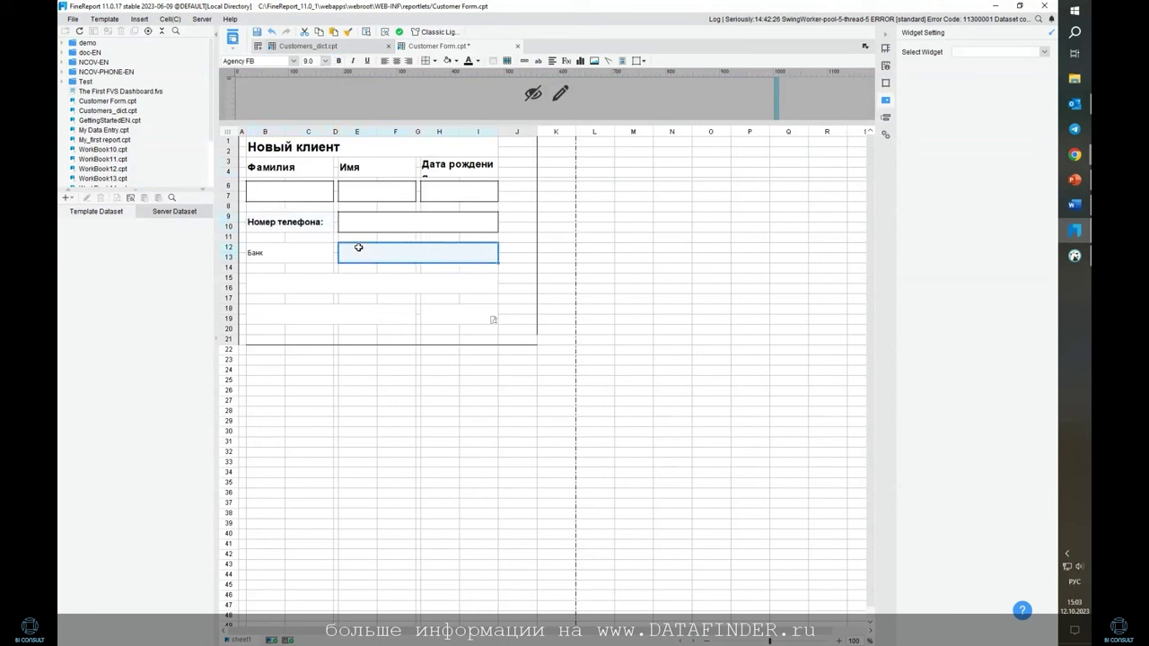
Give the Банк input box and the boxes in rows 15–16 and 18–19 outside borders
{"action": "left_click", "coordinate": [434, 61]}
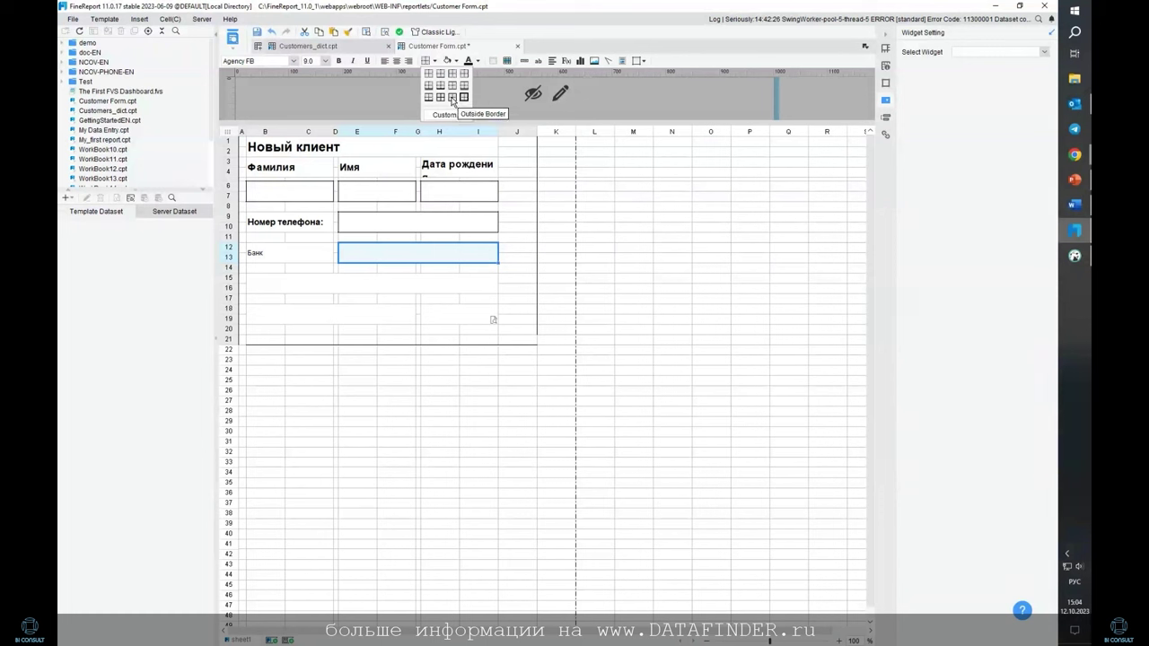
{"action": "left_click", "coordinate": [453, 99]}
{"action": "left_click", "coordinate": [274, 282]}
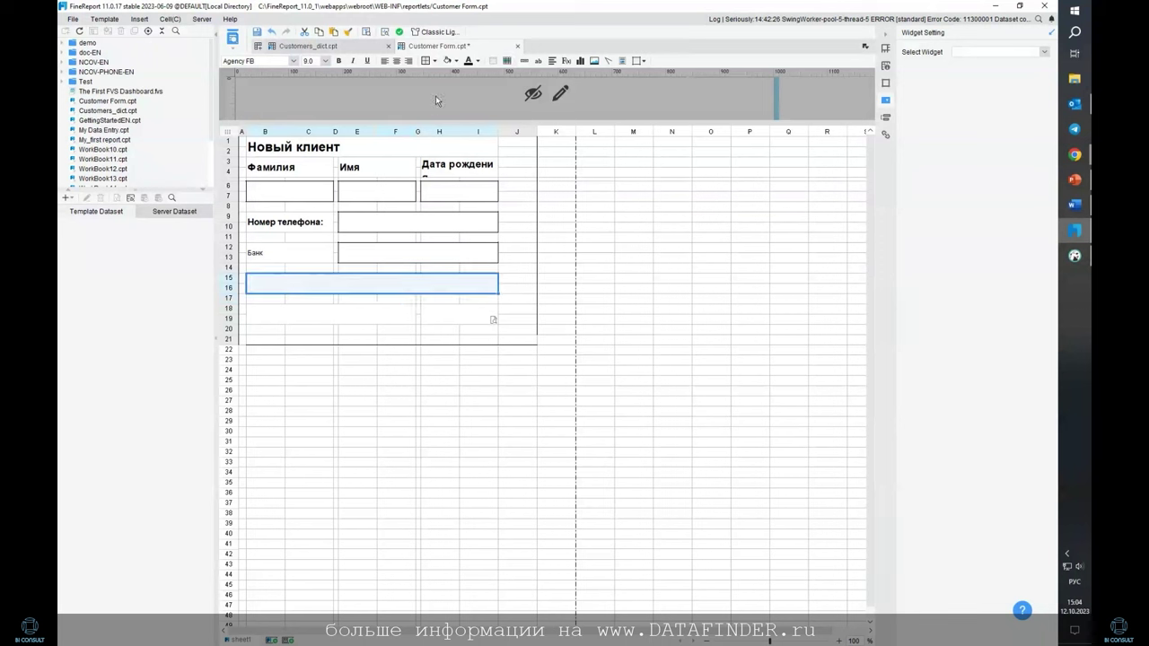
{"action": "left_click", "coordinate": [433, 63]}
{"action": "left_click", "coordinate": [458, 103]}
{"action": "left_click", "coordinate": [303, 315]}
{"action": "left_click", "coordinate": [435, 61]}
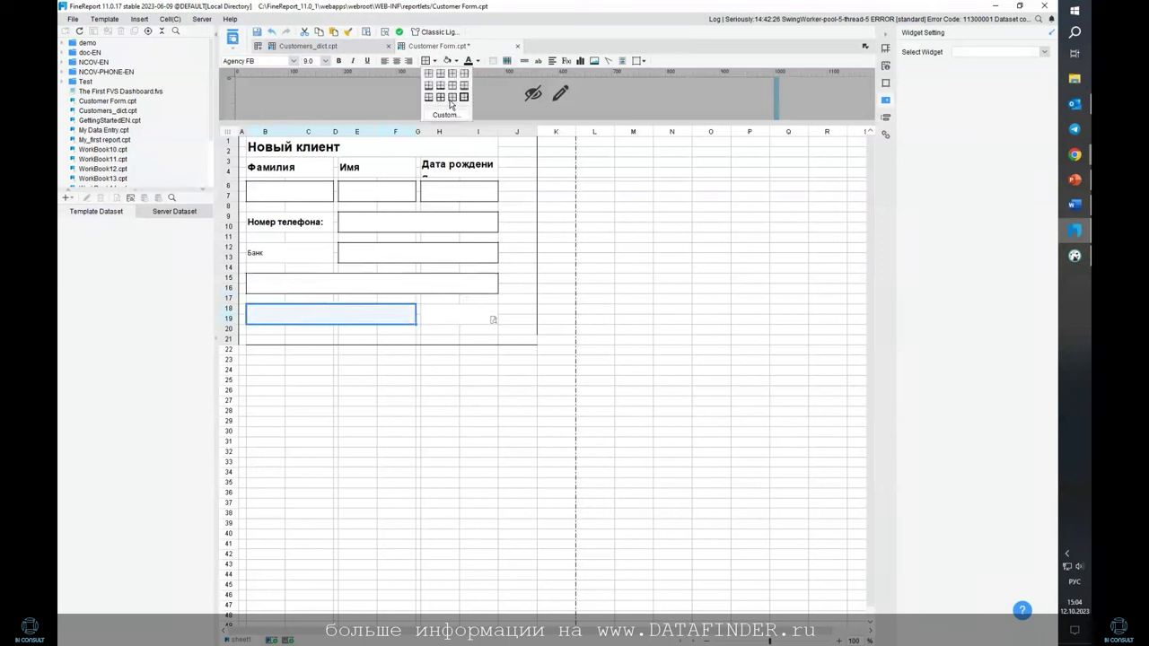
{"action": "left_click", "coordinate": [458, 101]}
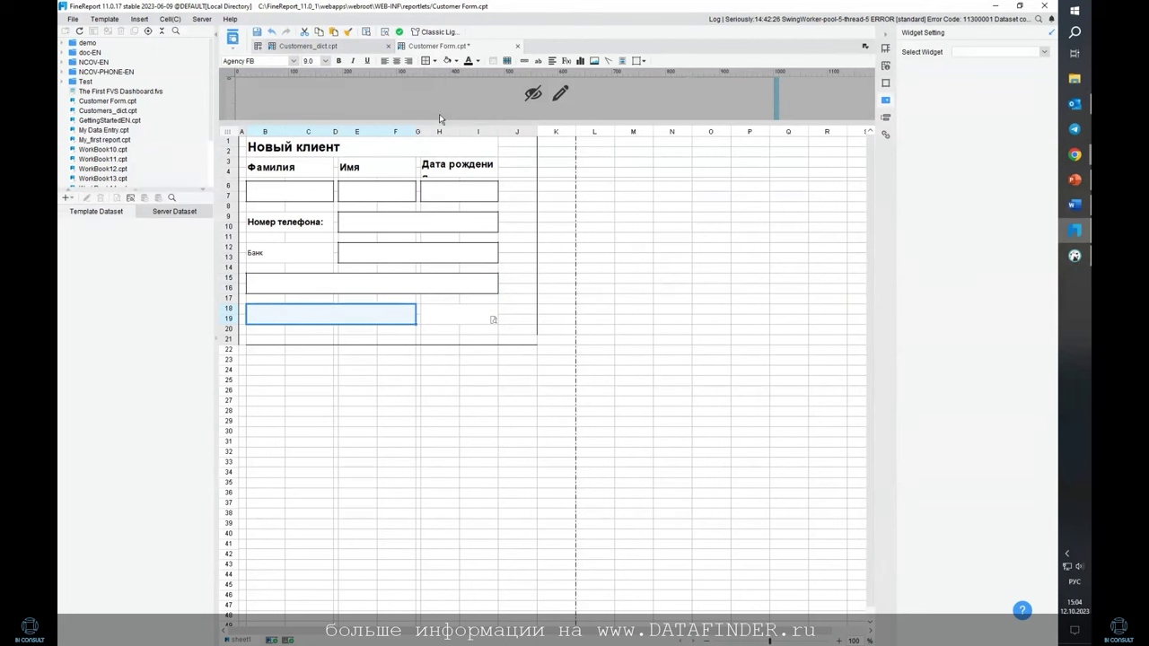
{"action": "left_click", "coordinate": [473, 319]}
{"action": "left_click_drag", "start_coordinate": [517, 140], "coordinate": [526, 346]}
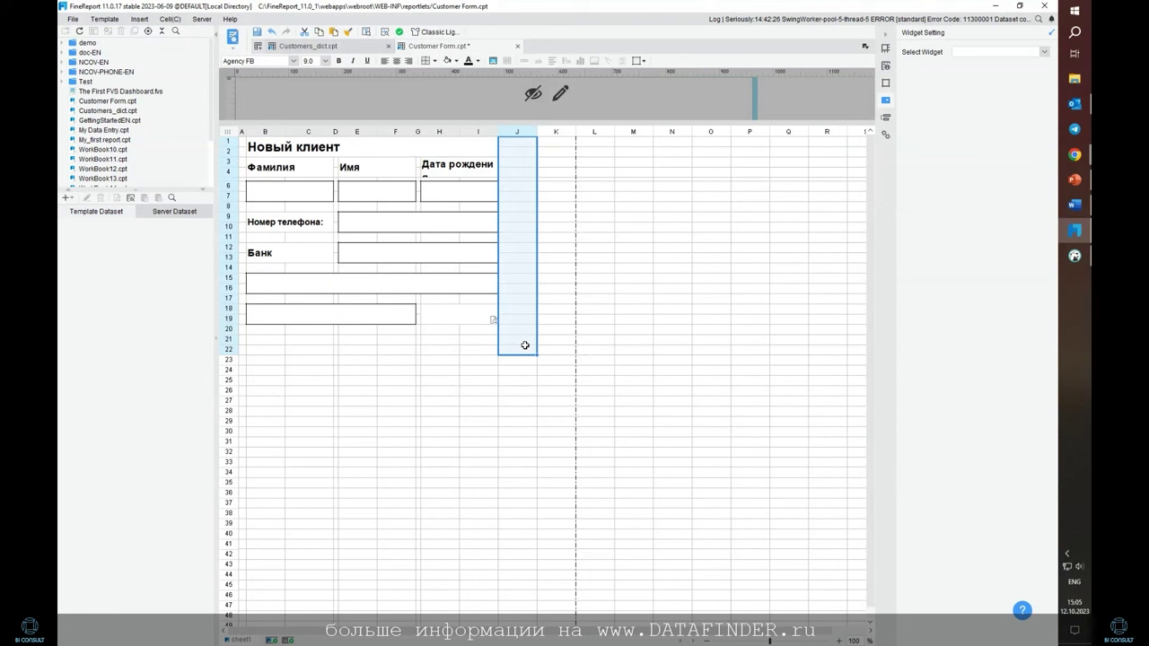
Fill the whole form block light blue
{"action": "left_click_drag", "start_coordinate": [240, 144], "coordinate": [503, 346]}
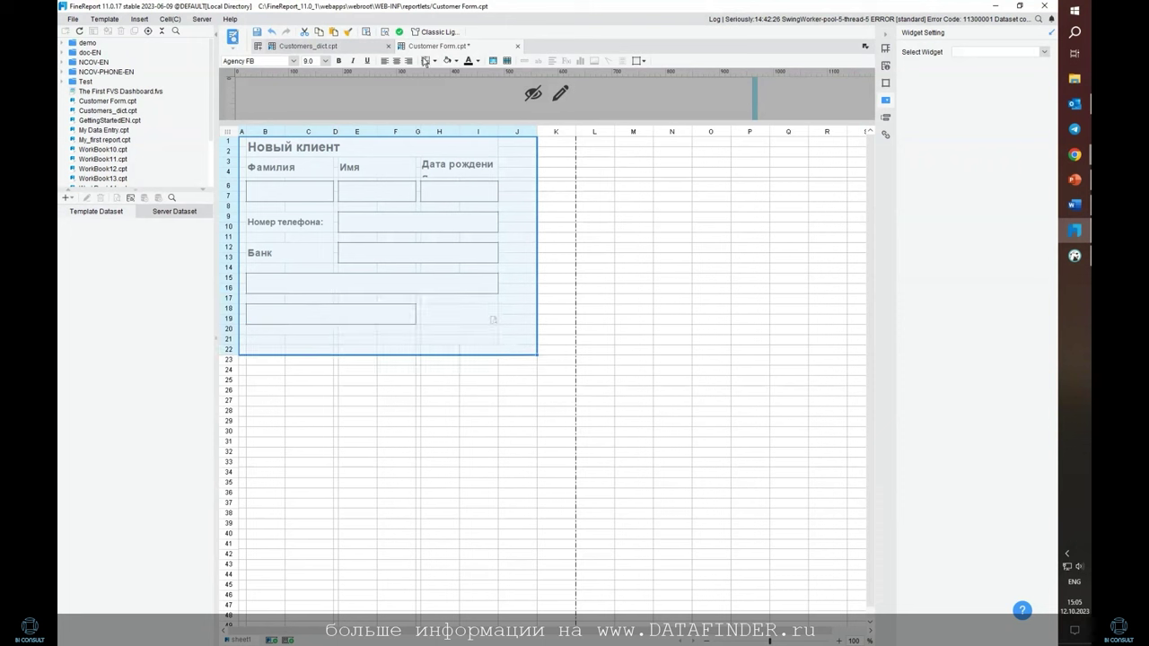
{"action": "left_click", "coordinate": [479, 61]}
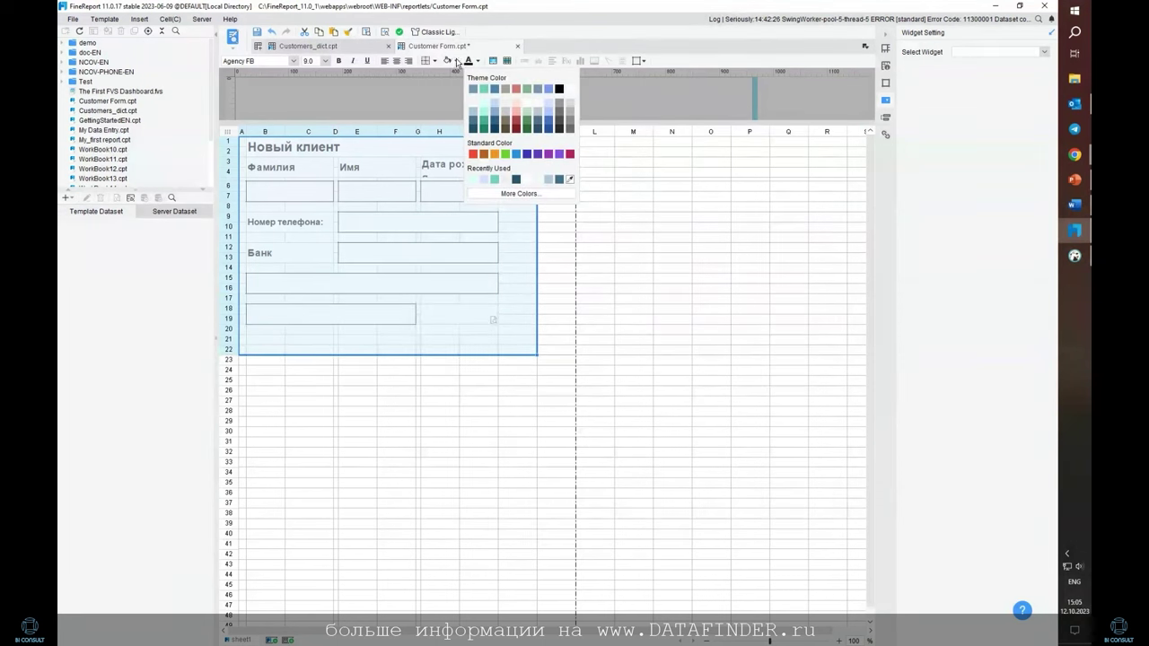
{"action": "left_click", "coordinate": [457, 61]}
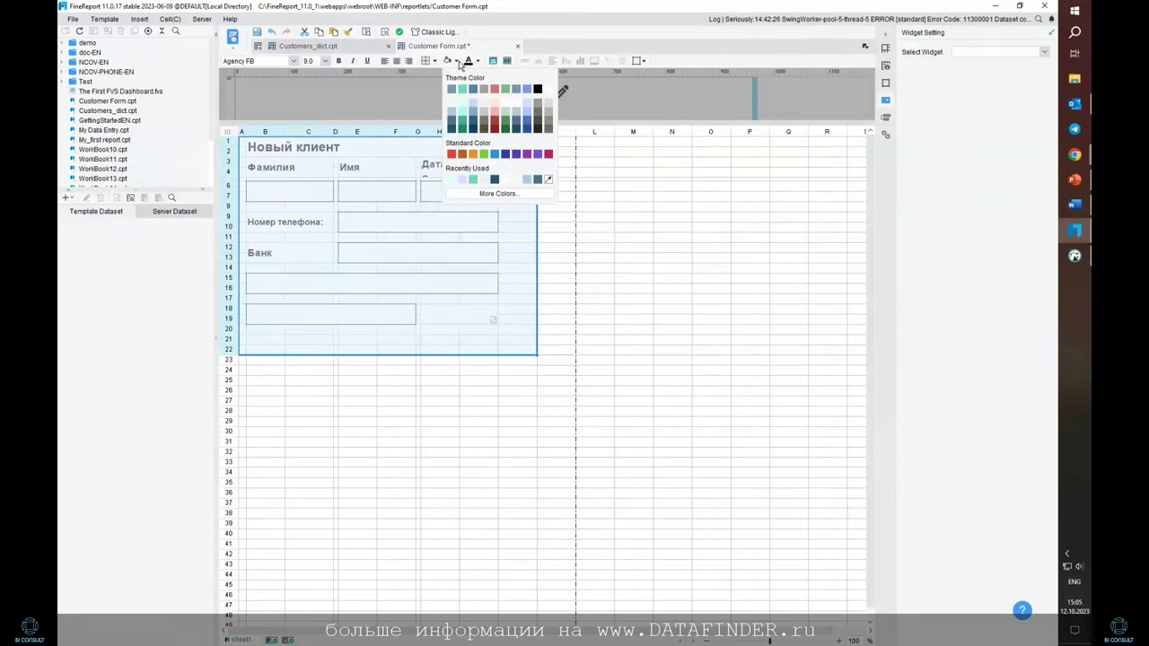
{"action": "left_click", "coordinate": [525, 107]}
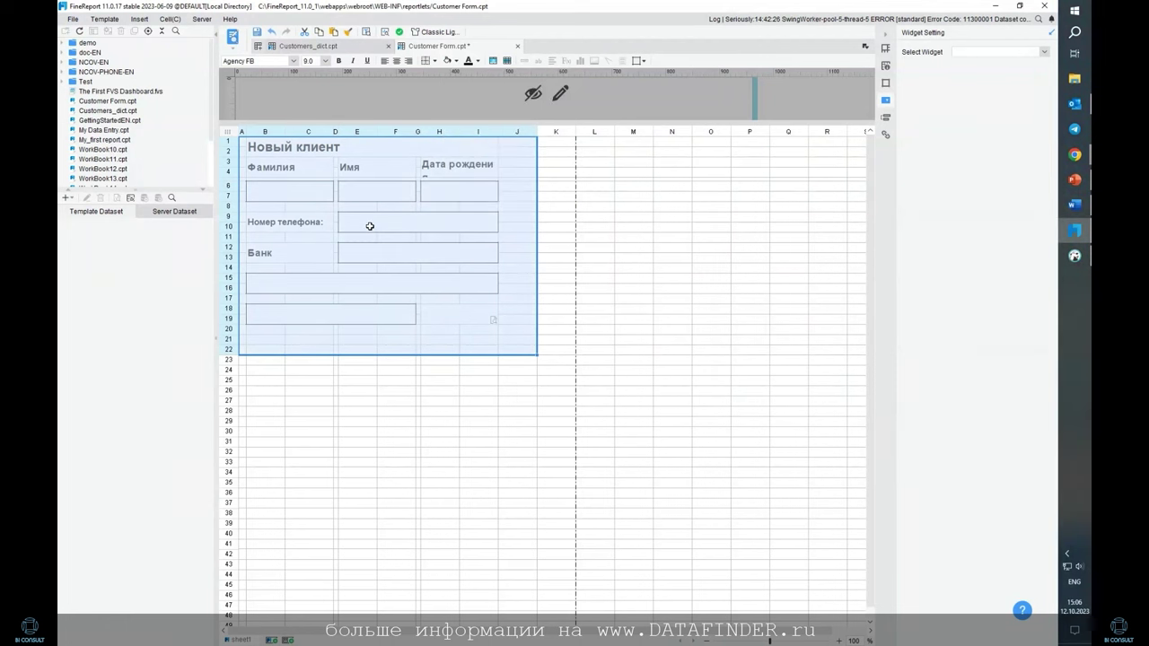
Fill all seven input boxes, from Фамилия to rows 18–19, white
{"action": "left_click", "coordinate": [492, 284]}
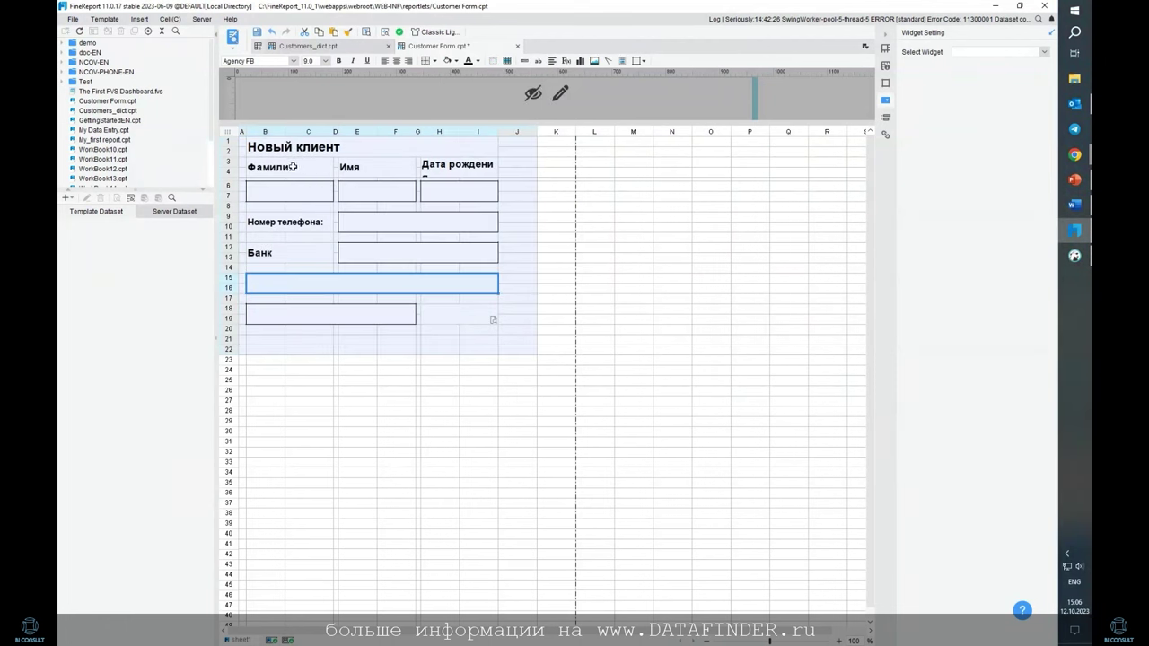
{"action": "left_click", "coordinate": [293, 167]}
{"action": "left_click", "coordinate": [365, 185]}
{"action": "left_click", "coordinate": [286, 184]}
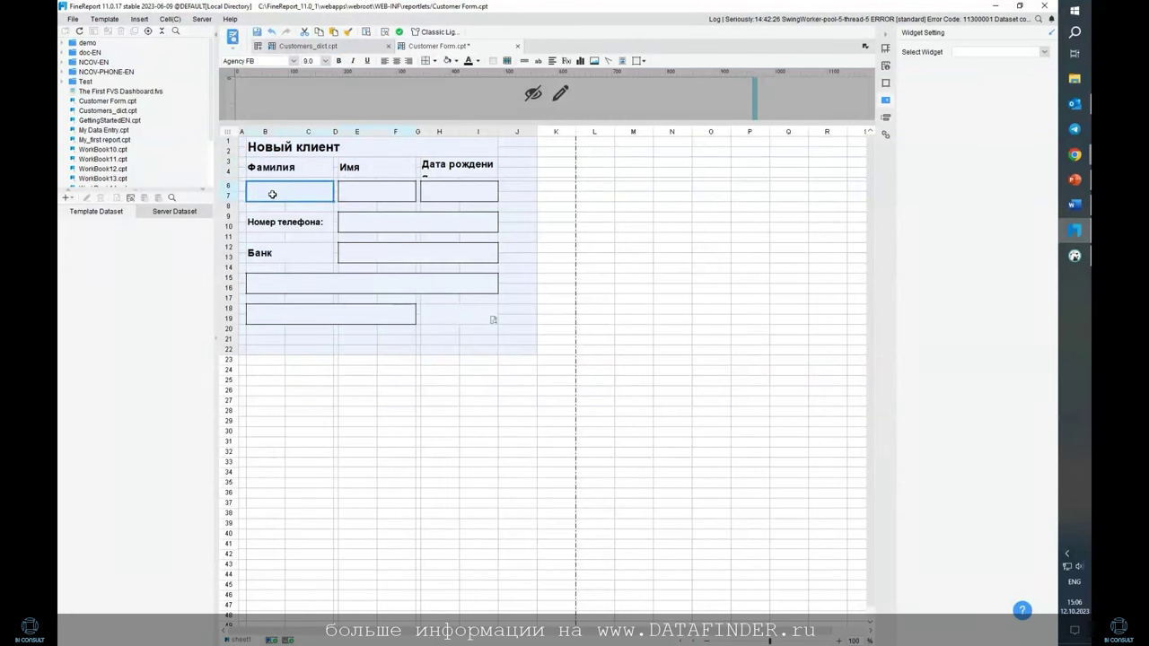
{"action": "left_click", "coordinate": [370, 188]}
{"action": "left_click", "coordinate": [449, 194]}
{"action": "left_click", "coordinate": [418, 224]}
{"action": "left_click", "coordinate": [409, 256]}
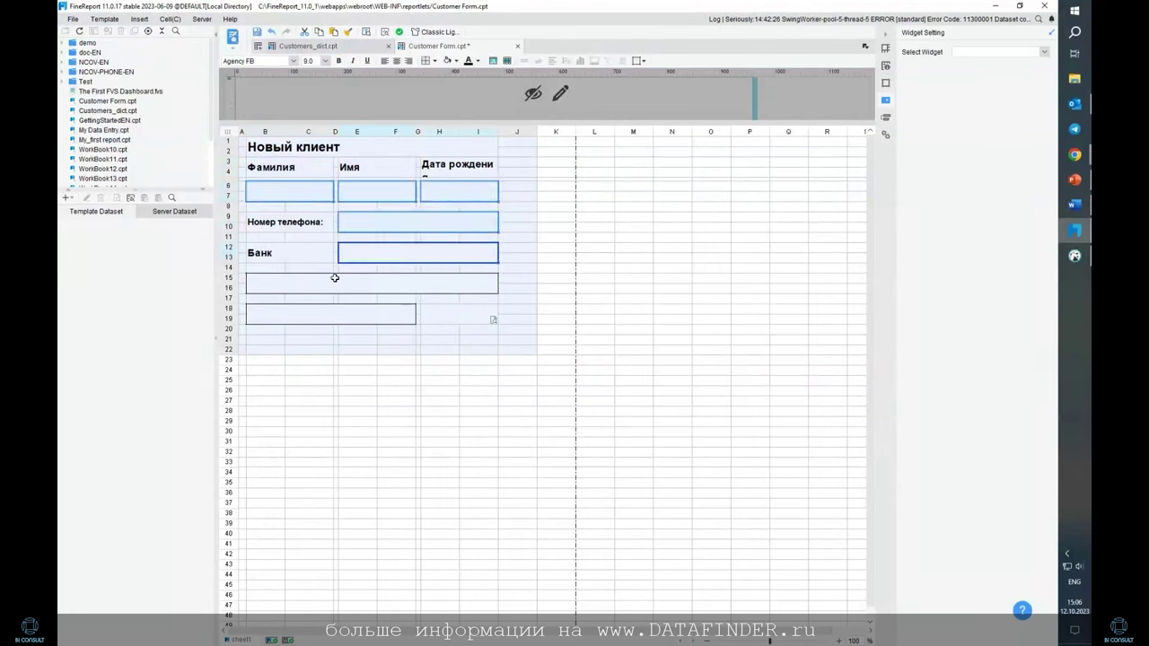
{"action": "left_click", "coordinate": [335, 280]}
{"action": "left_click", "coordinate": [334, 318]}
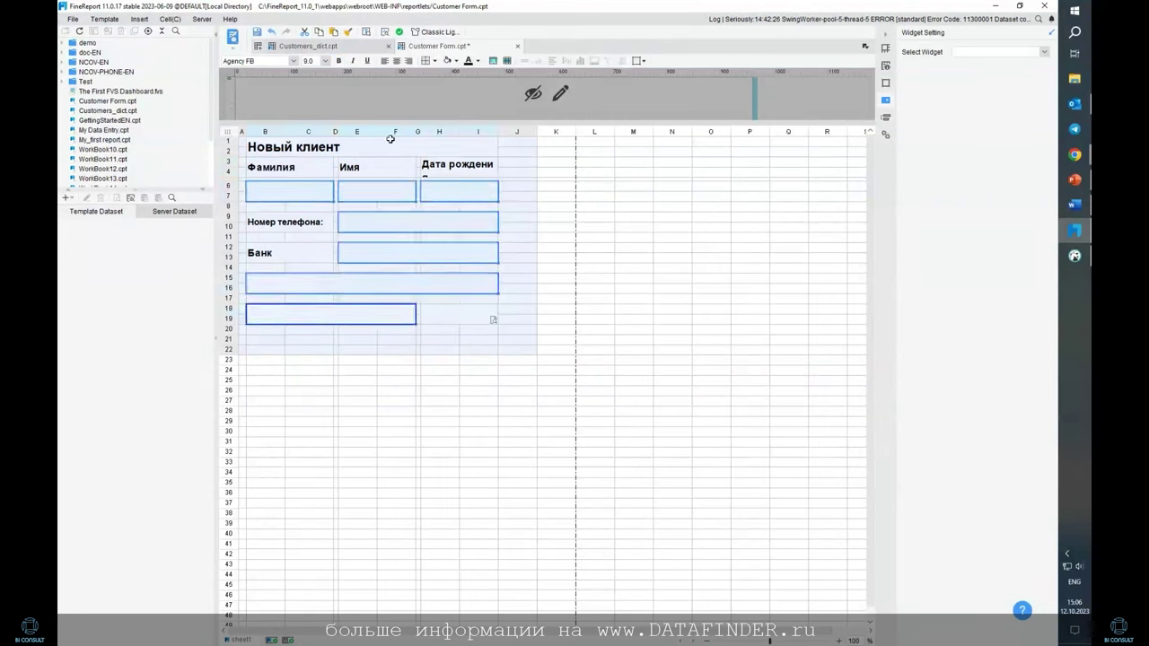
{"action": "left_click", "coordinate": [456, 61]}
{"action": "left_click", "coordinate": [543, 96]}
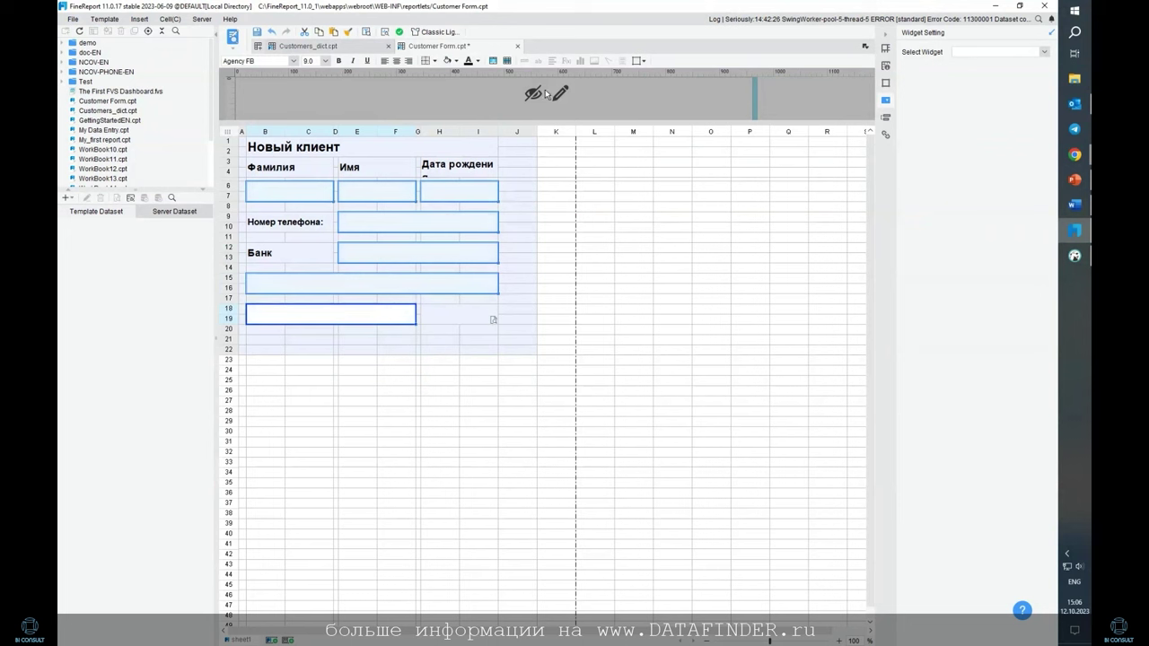
{"action": "left_click", "coordinate": [637, 268]}
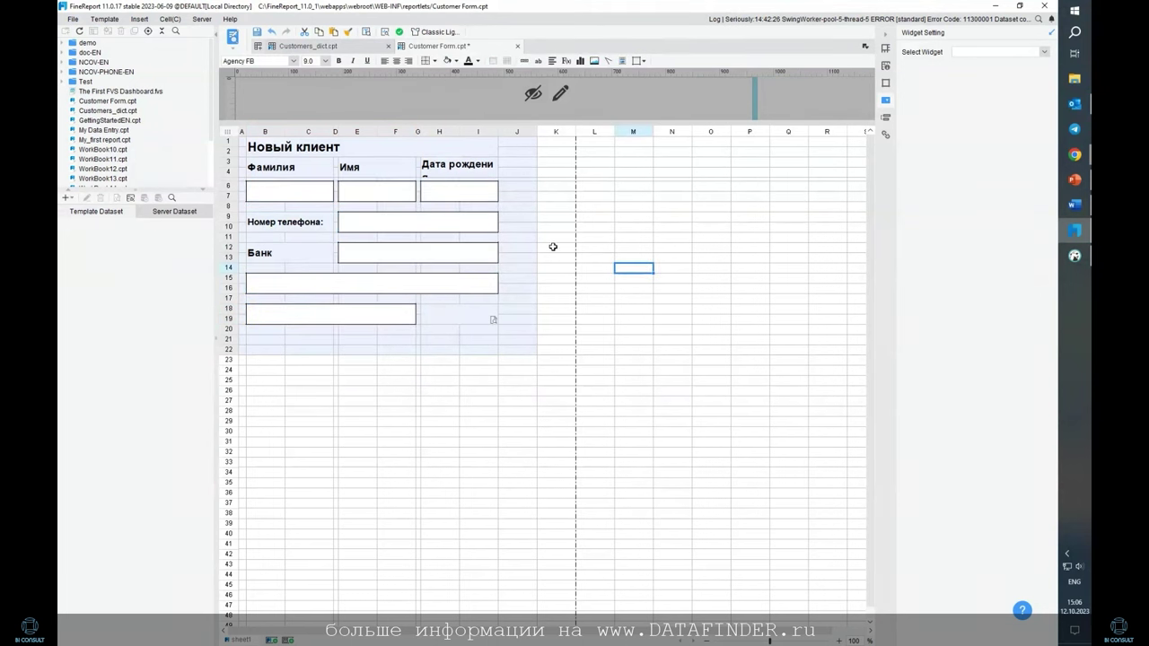
Narrow column J and widen column I so Дата рождения fits fully
{"action": "left_click_drag", "start_coordinate": [538, 131], "coordinate": [510, 137]}
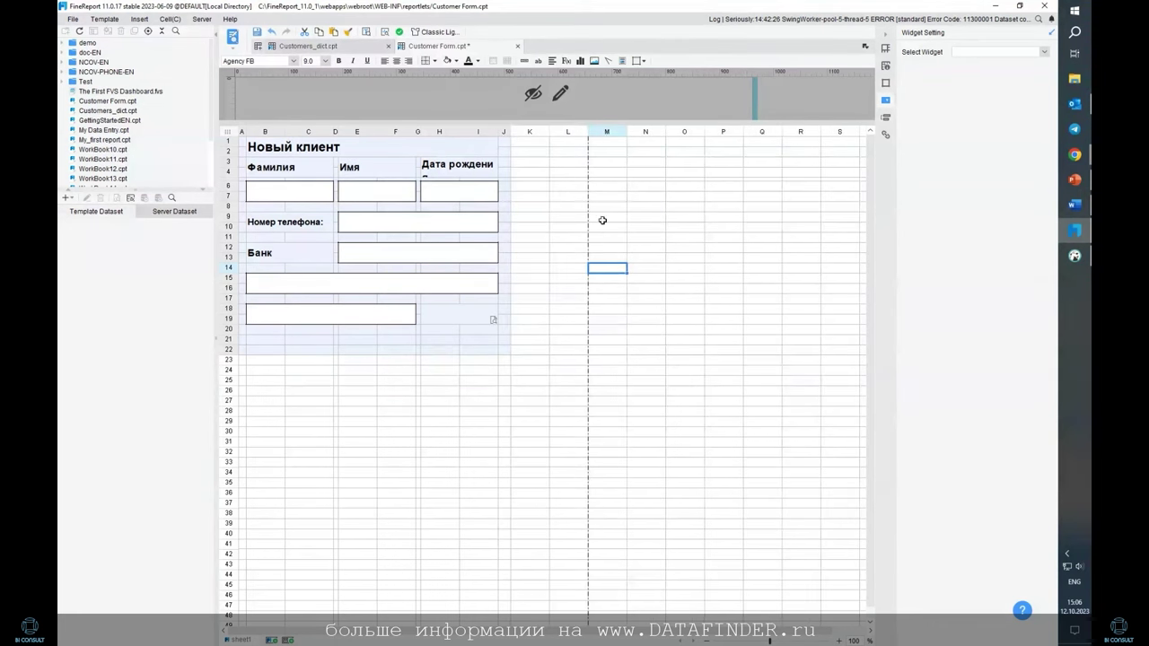
{"action": "left_click", "coordinate": [747, 263]}
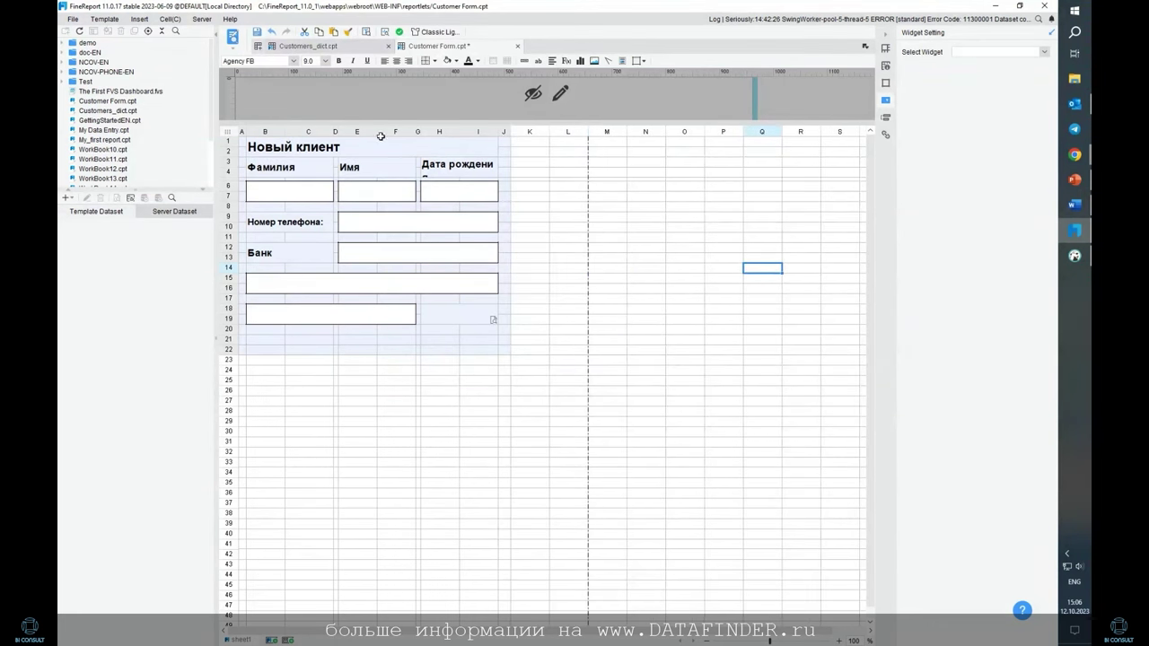
{"action": "left_click", "coordinate": [285, 196]}
{"action": "left_click", "coordinate": [375, 194]}
{"action": "left_click", "coordinate": [454, 194]}
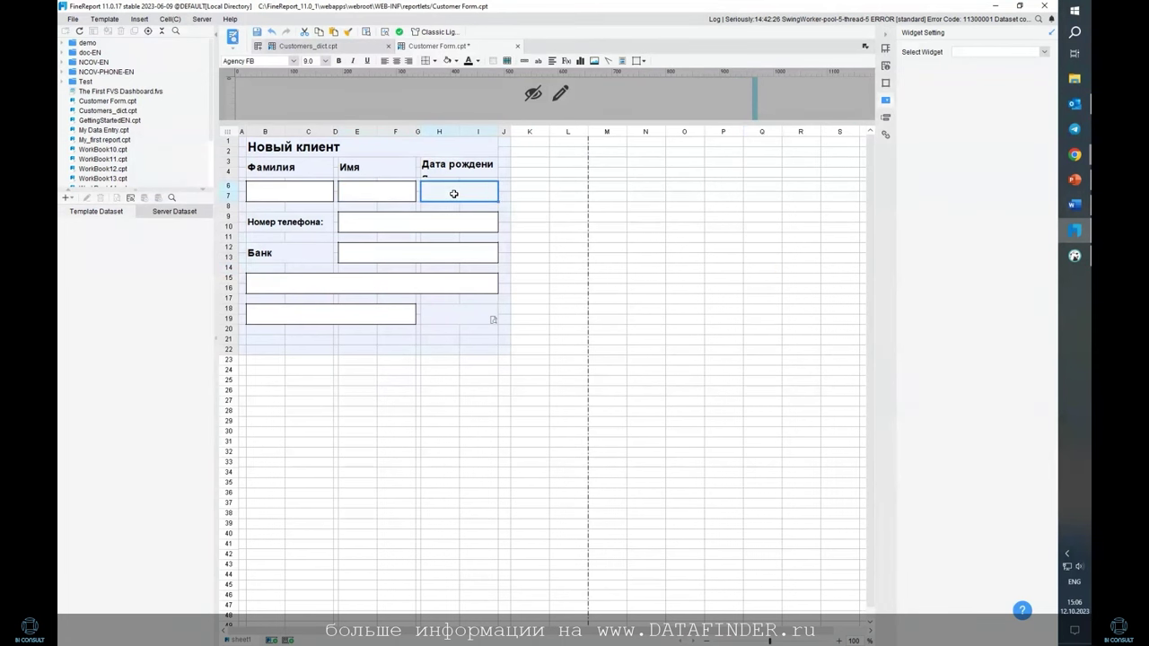
{"action": "left_click", "coordinate": [381, 222]}
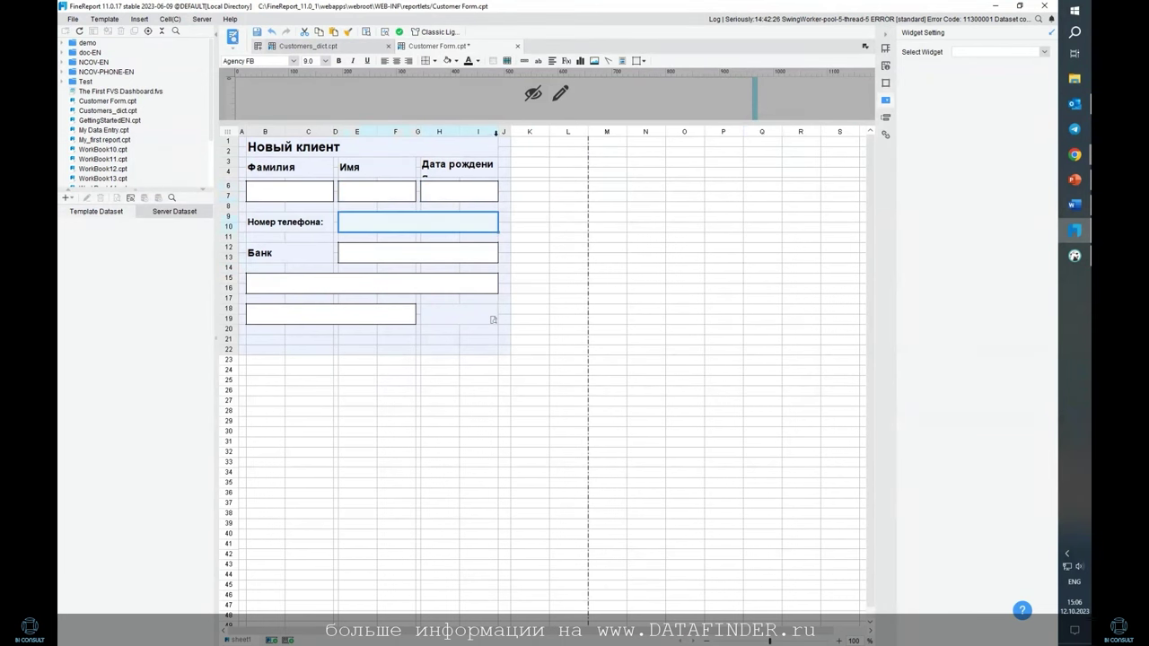
{"action": "left_click_drag", "start_coordinate": [499, 132], "coordinate": [517, 131]}
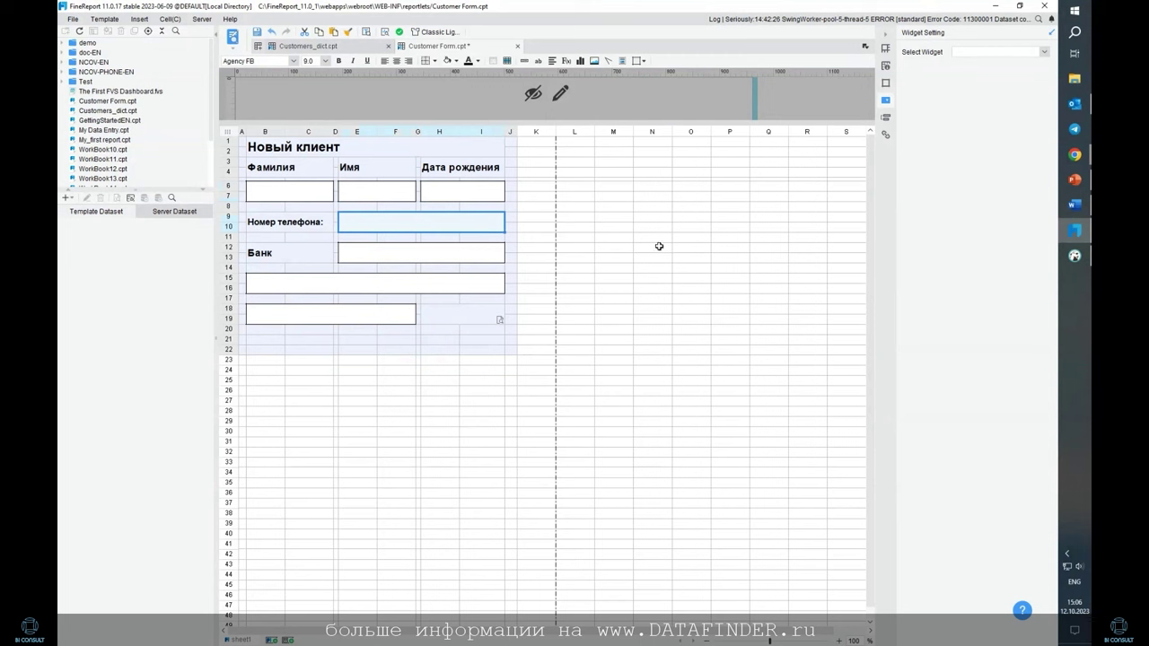
{"action": "left_click", "coordinate": [381, 257]}
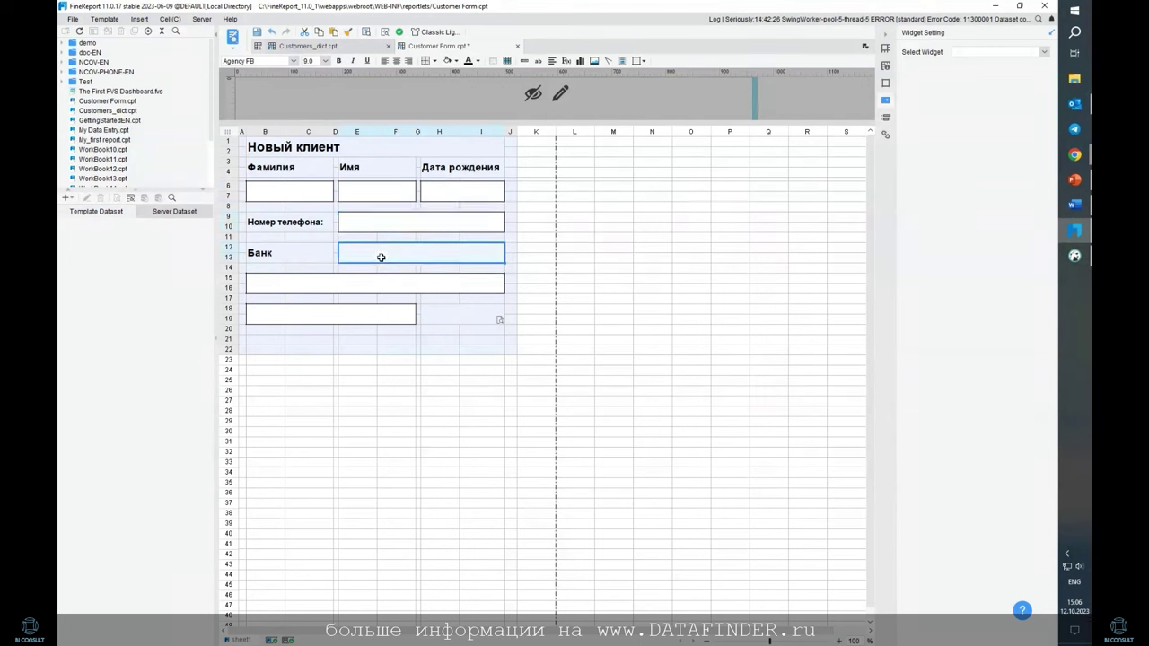
{"action": "left_click", "coordinate": [325, 291]}
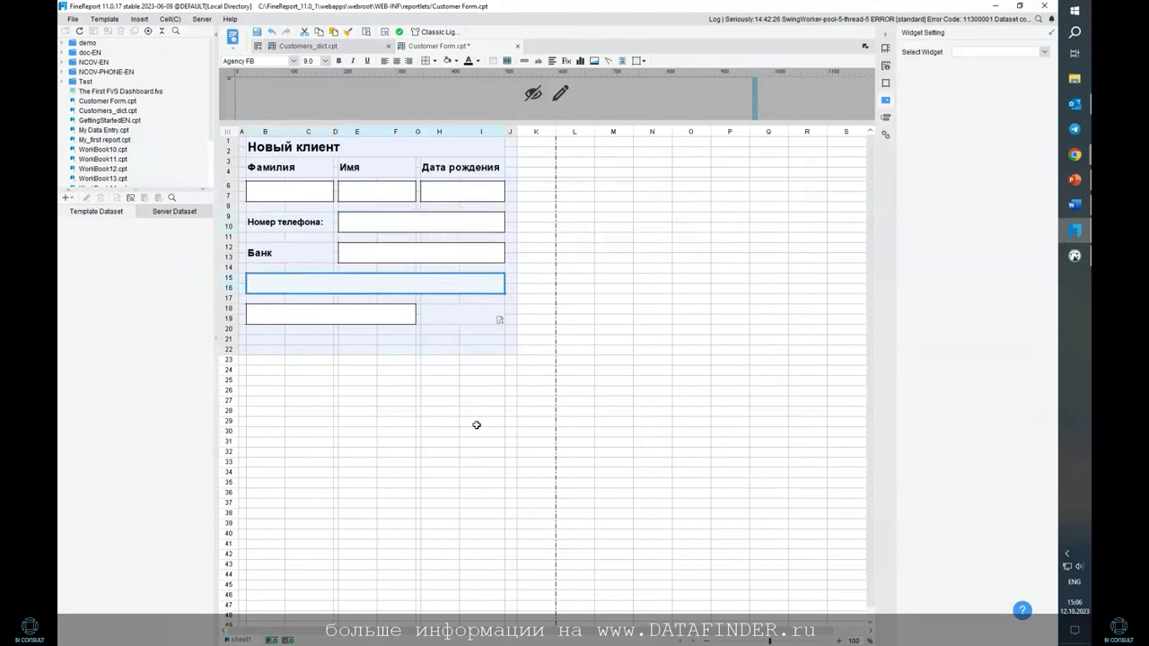
{"action": "left_click", "coordinate": [285, 255]}
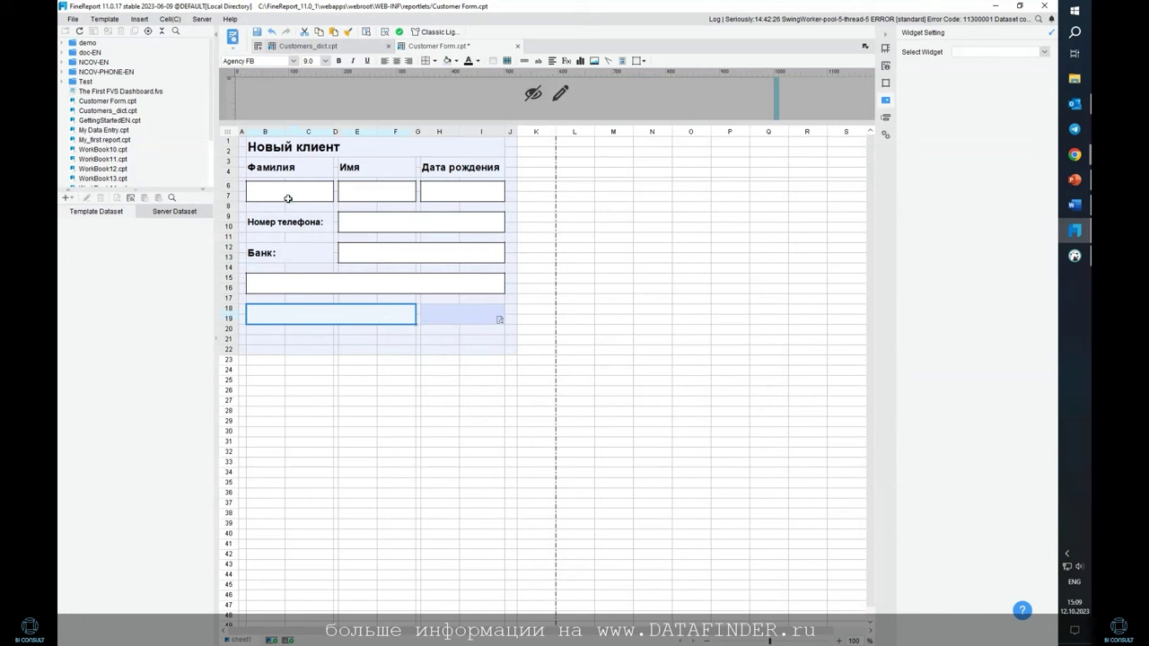
{"action": "left_click", "coordinate": [288, 197]}
{"action": "left_click", "coordinate": [376, 197]}
Make the Фамилия and Имя input cells Text Field widgets
{"action": "left_click", "coordinate": [304, 191]}
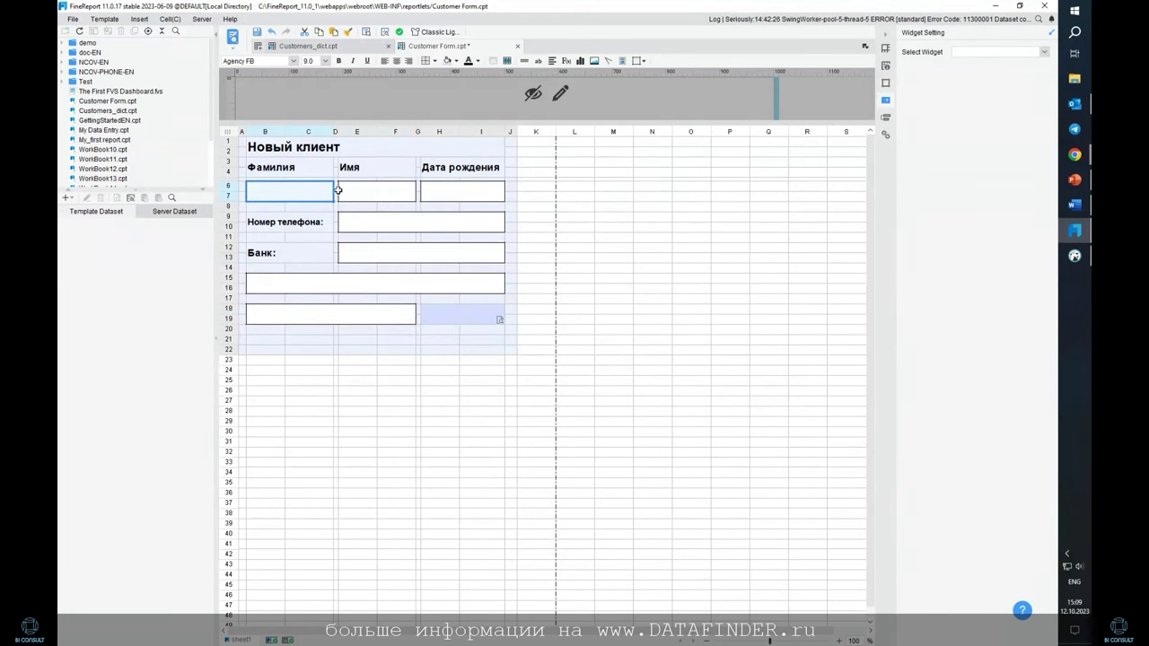
{"action": "left_click", "coordinate": [385, 191], "text": "ctrl"}
{"action": "left_click", "coordinate": [1045, 52]}
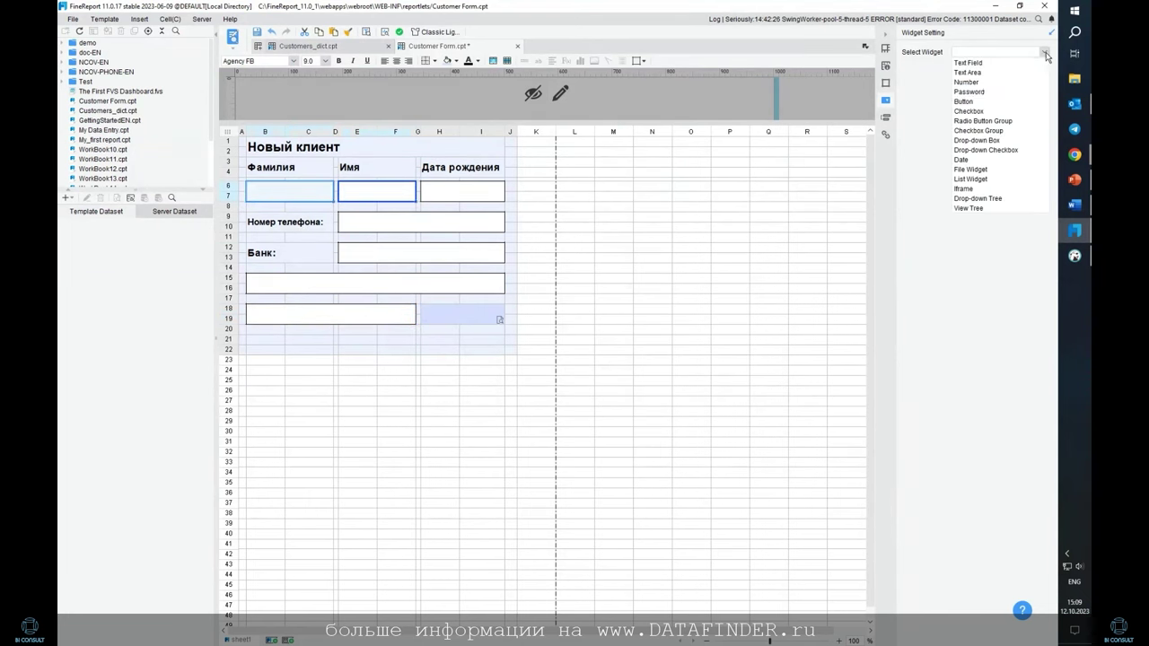
{"action": "left_click", "coordinate": [1011, 64]}
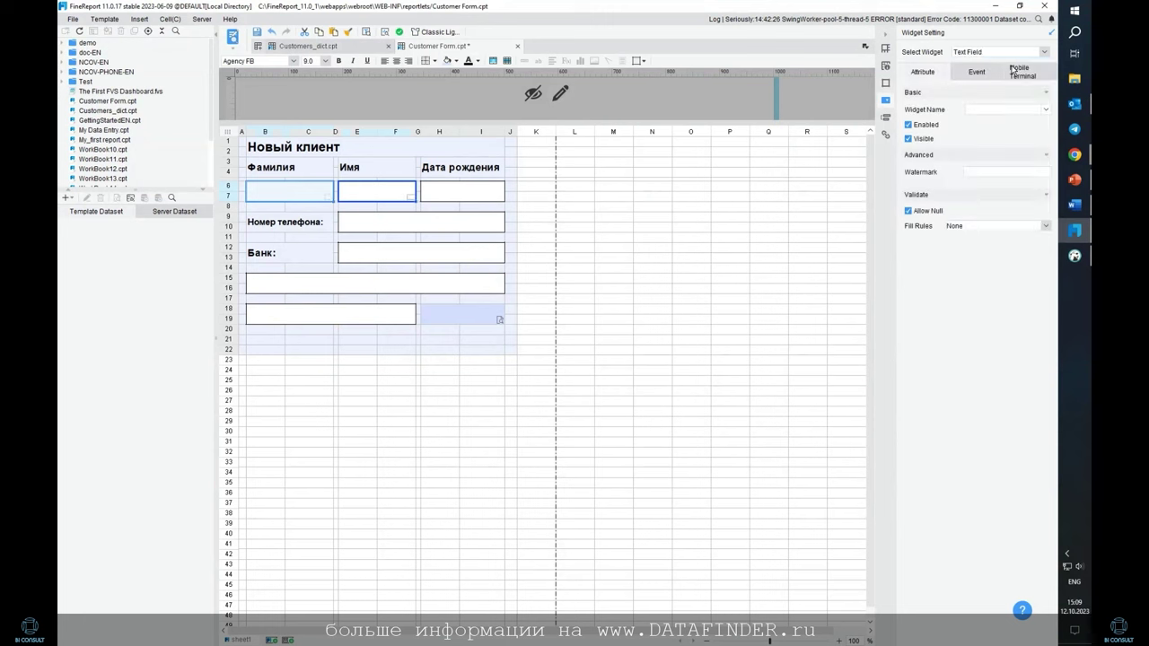
{"action": "left_click", "coordinate": [627, 208]}
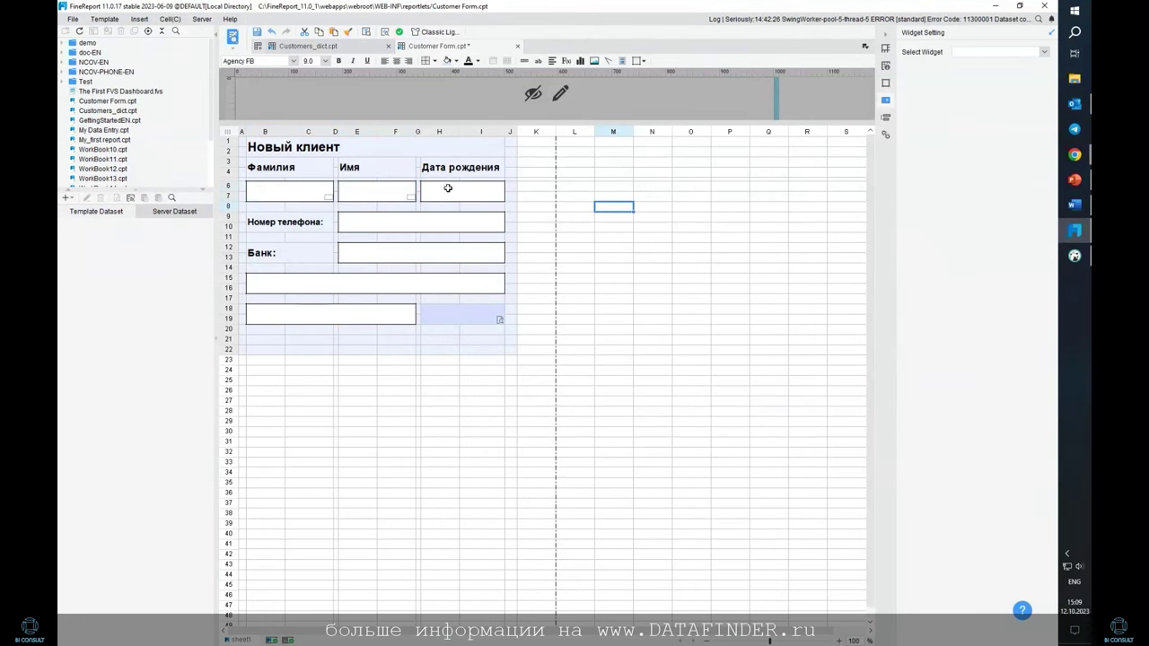
Make Дата рождения a Date widget and Номер телефона a Text Field, then select the Банк cell
{"action": "left_click", "coordinate": [449, 188]}
{"action": "left_click", "coordinate": [1044, 52]}
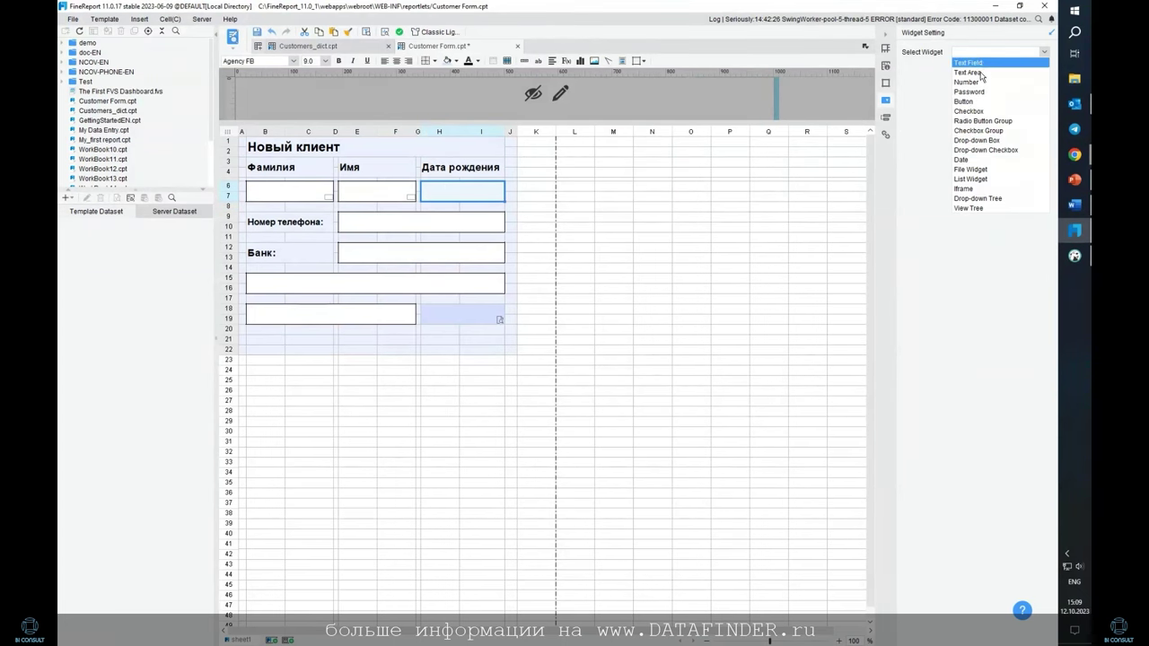
{"action": "left_click", "coordinate": [971, 160]}
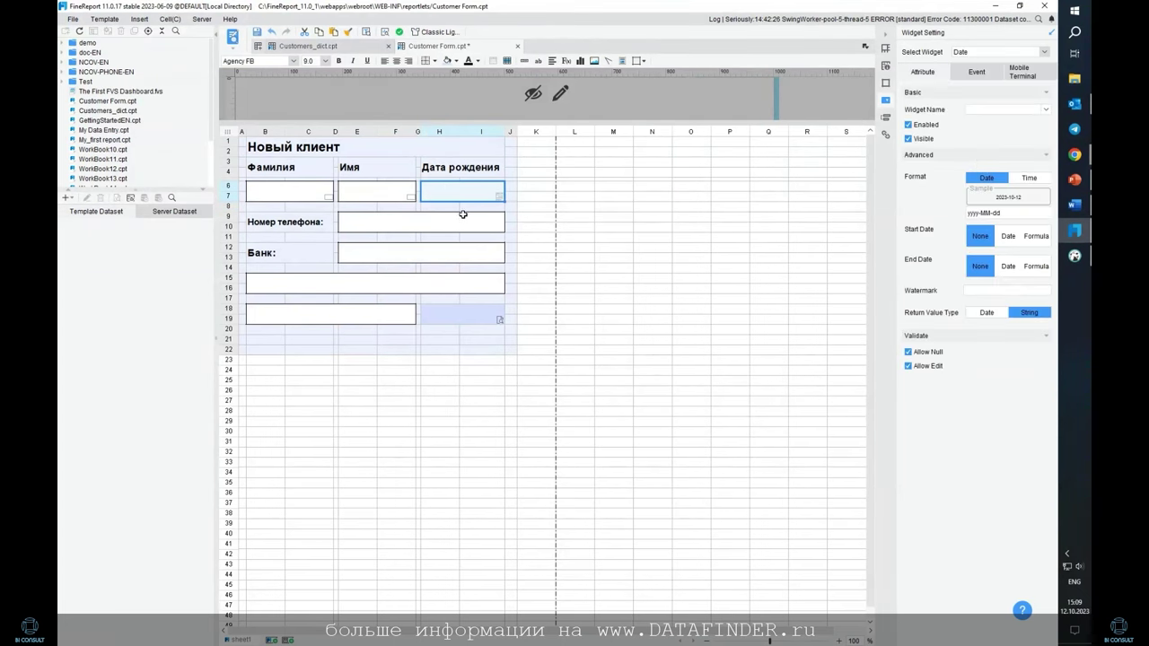
{"action": "left_click", "coordinate": [449, 221]}
{"action": "left_click", "coordinate": [1043, 52]}
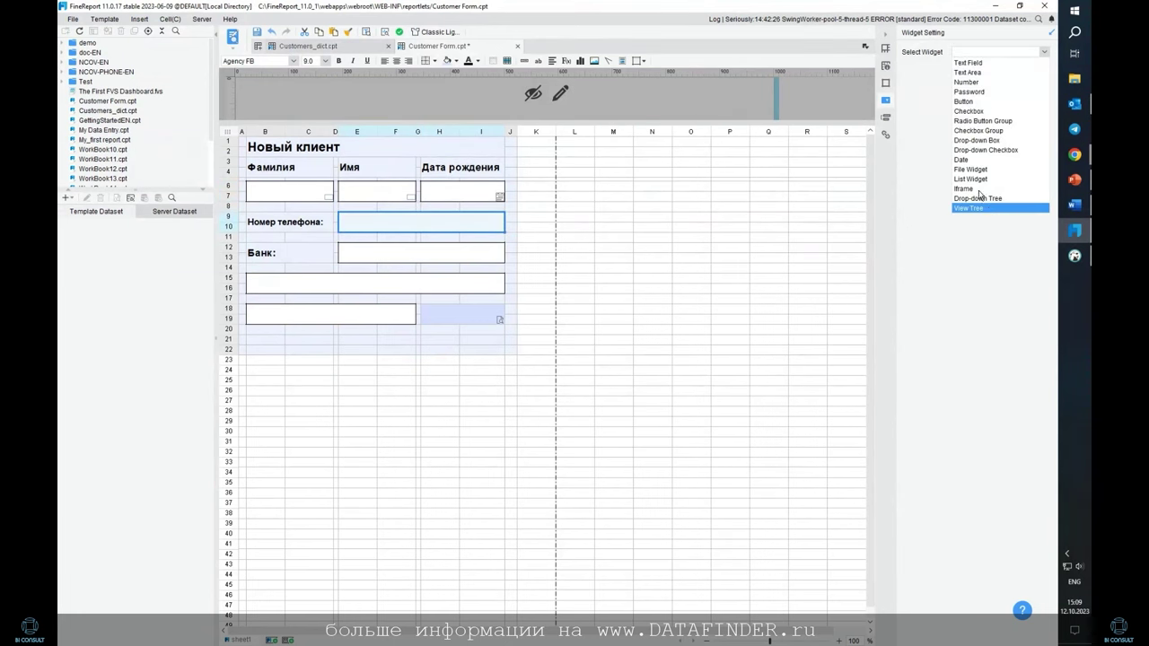
{"action": "left_click", "coordinate": [979, 64]}
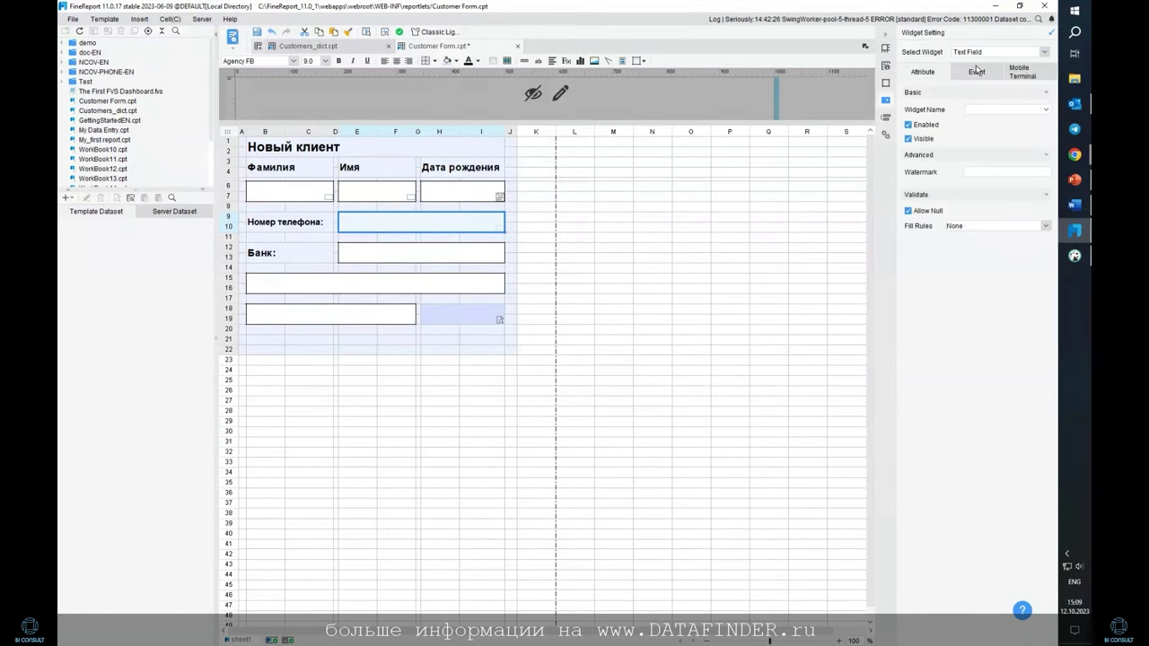
{"action": "left_click", "coordinate": [417, 254]}
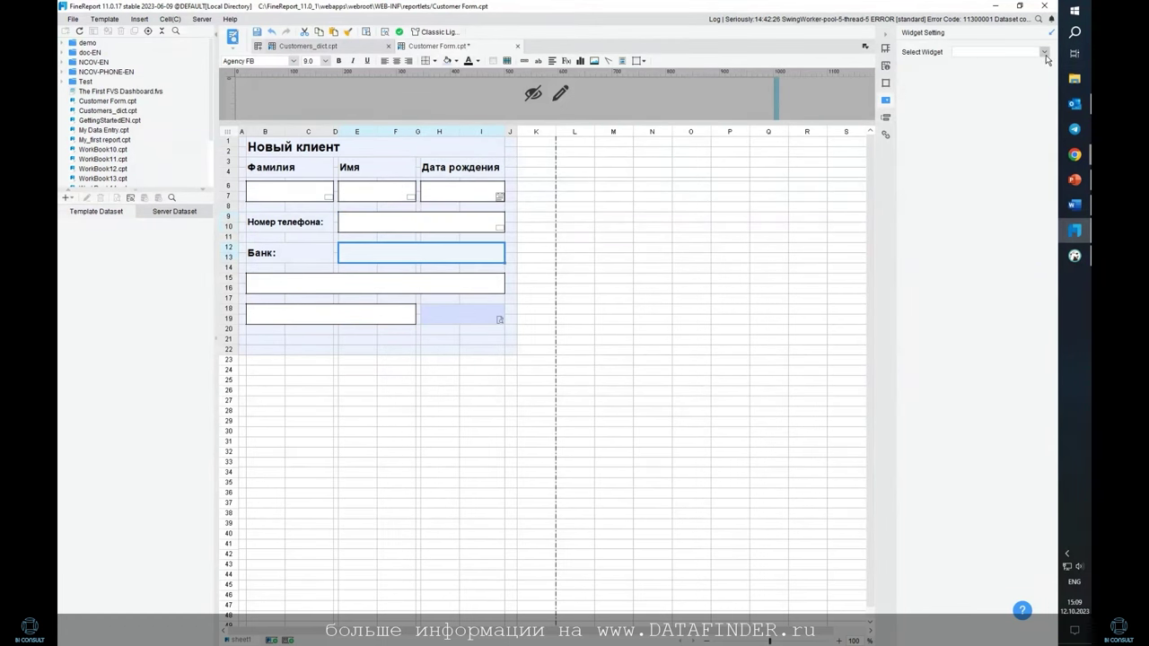
{"action": "left_click", "coordinate": [1045, 54]}
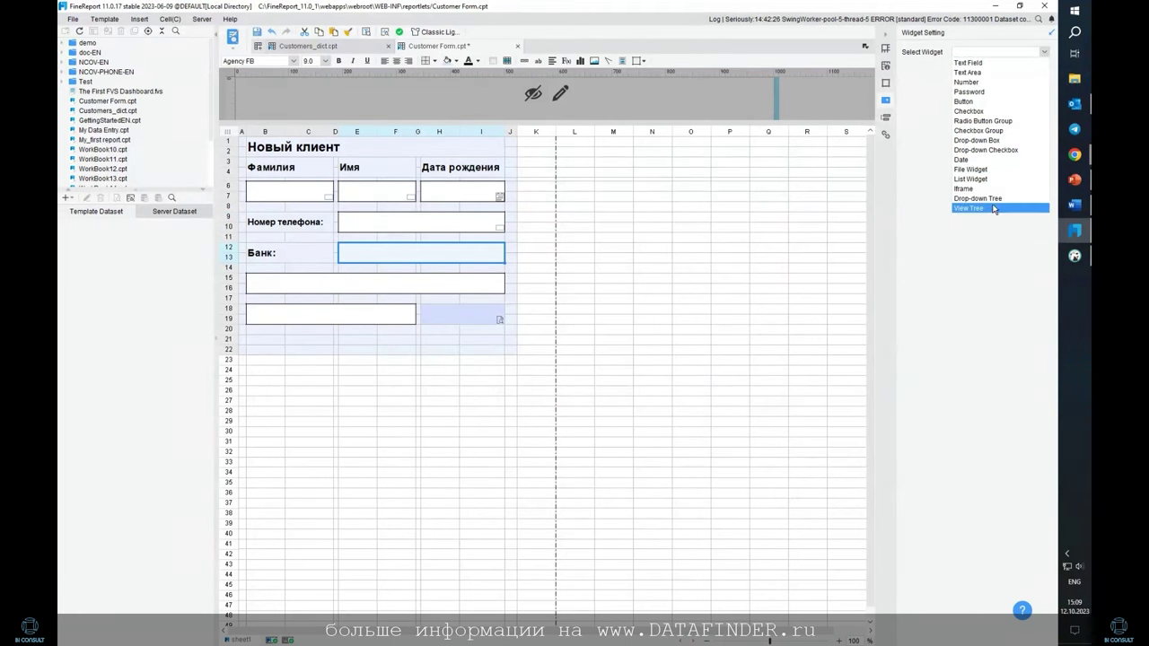
Turn the Банк input cell into a Drop-down Box widget
{"action": "left_click", "coordinate": [987, 141]}
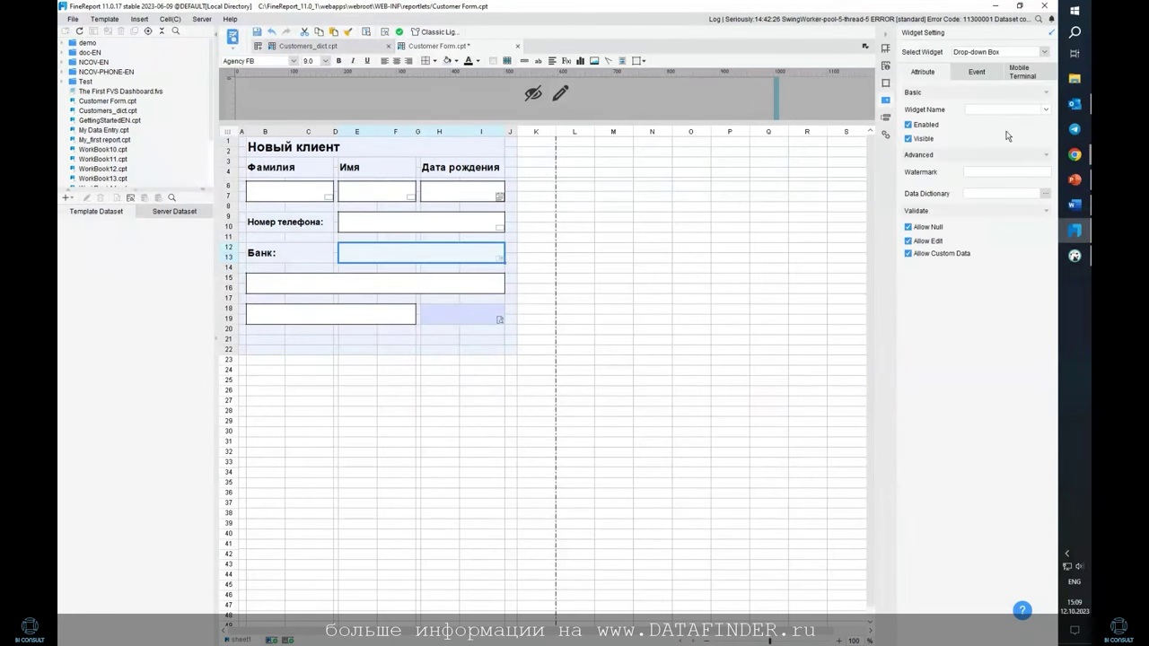
{"action": "left_click", "coordinate": [1045, 193]}
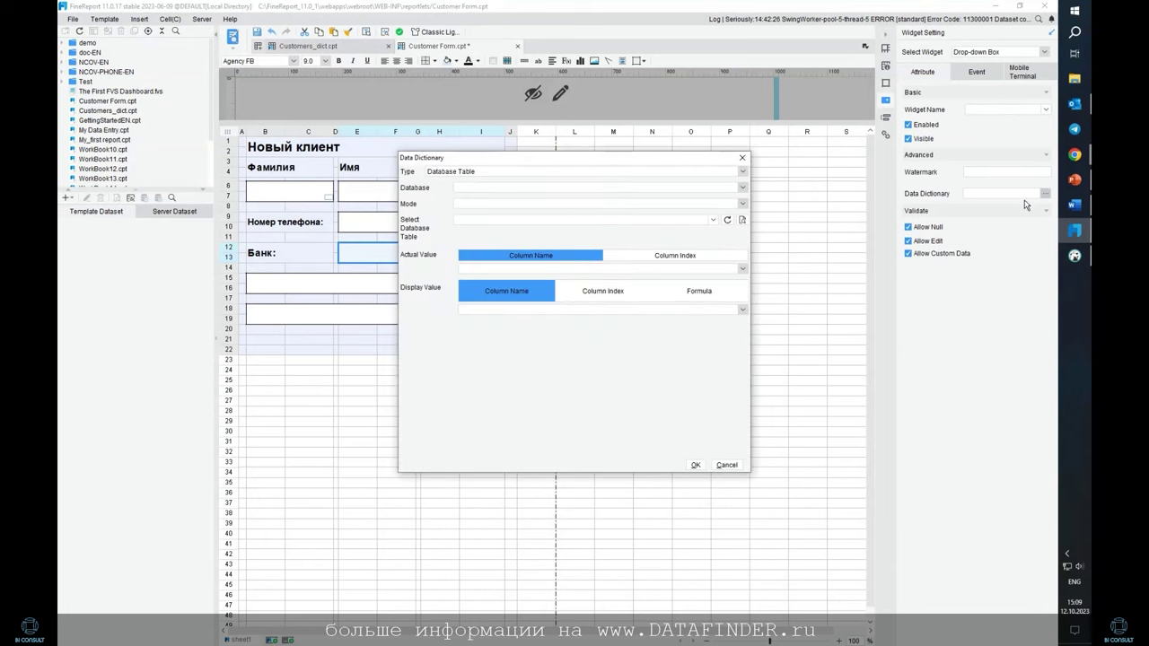
{"action": "left_click", "coordinate": [743, 172]}
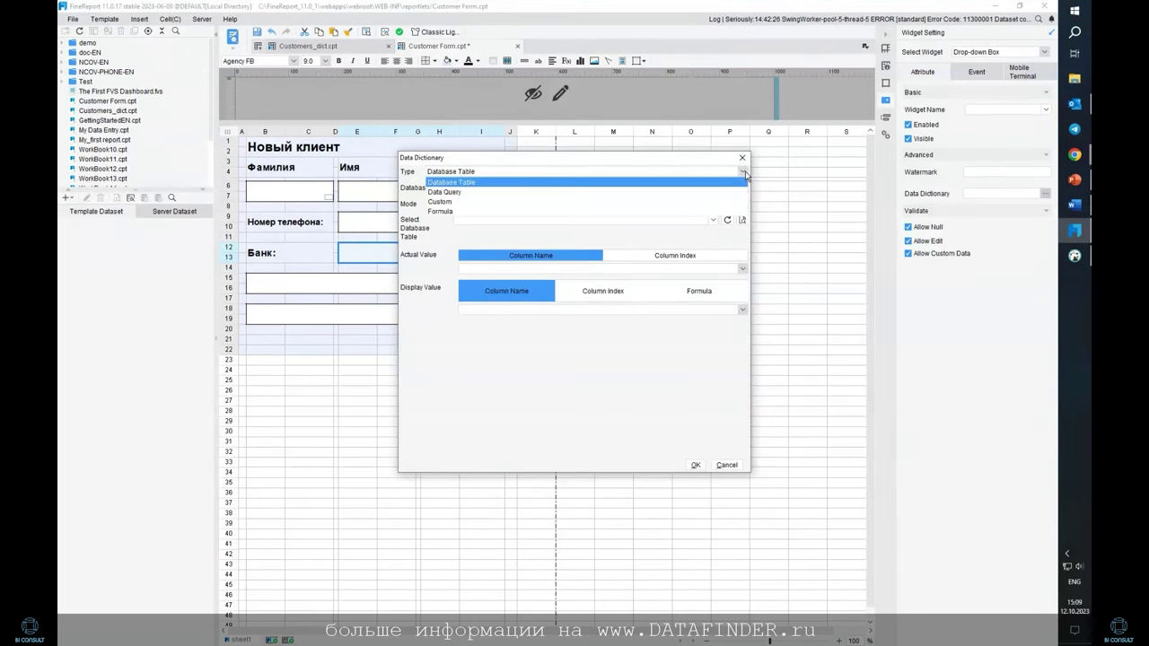
{"action": "left_click", "coordinate": [708, 192]}
{"action": "left_click", "coordinate": [729, 188]}
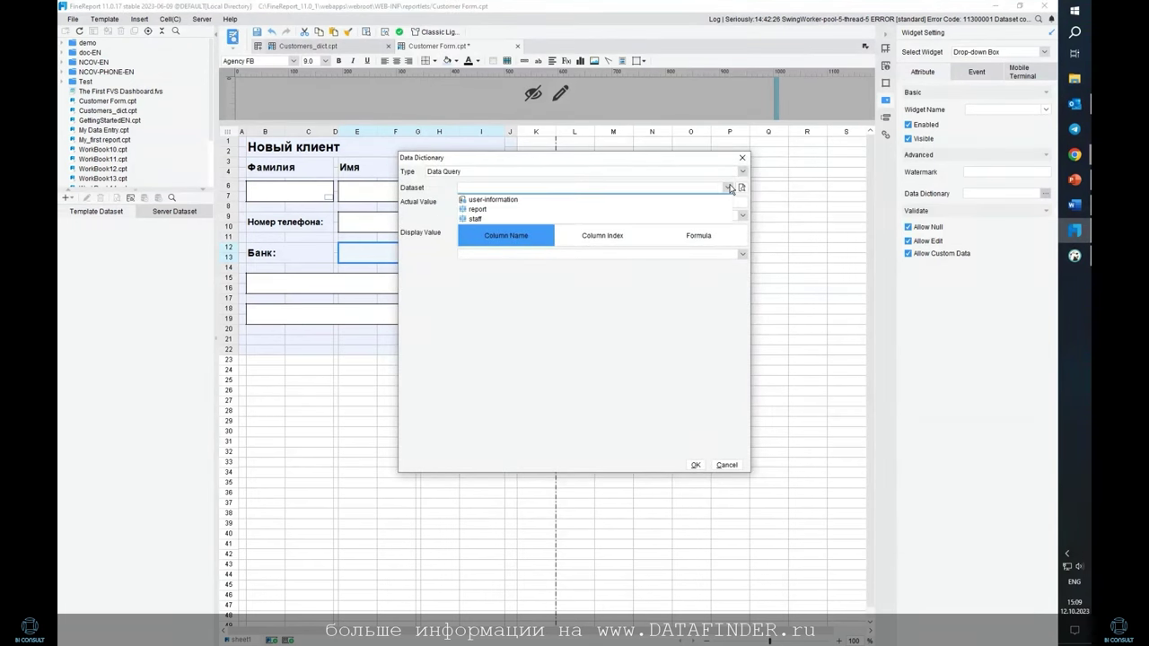
{"action": "left_click", "coordinate": [729, 188]}
{"action": "left_click", "coordinate": [742, 157]}
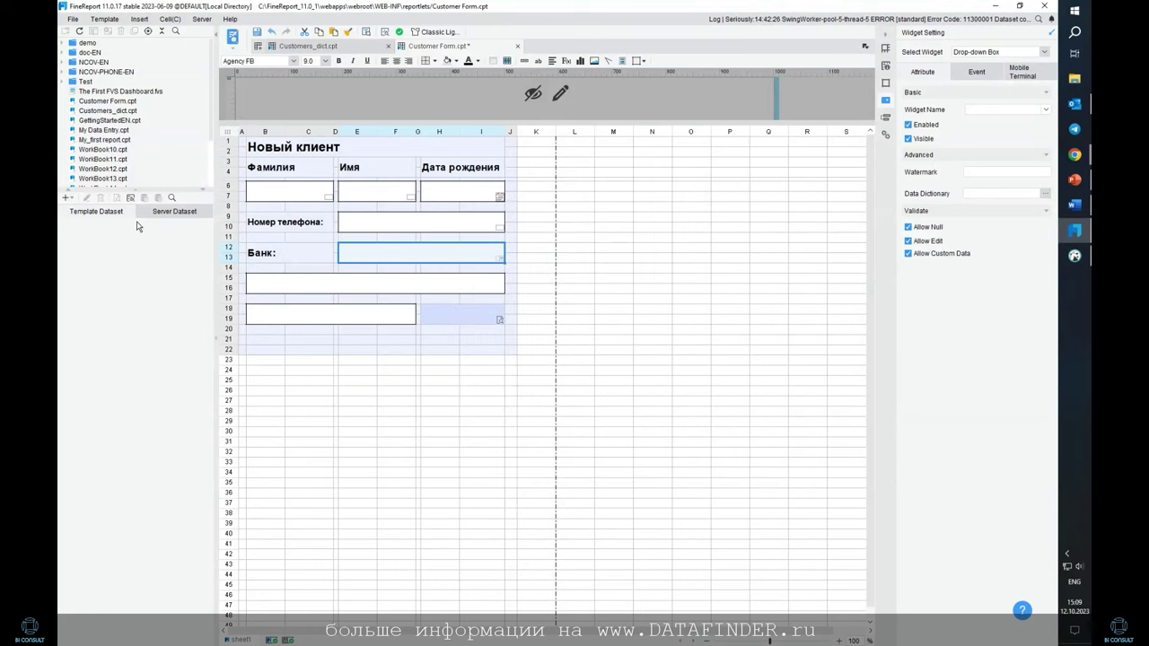
Add DB Query dataset ds1: SELECT DISTINCT bank FROM test.fr_bank
{"action": "left_click", "coordinate": [67, 198]}
{"action": "left_click", "coordinate": [91, 215]}
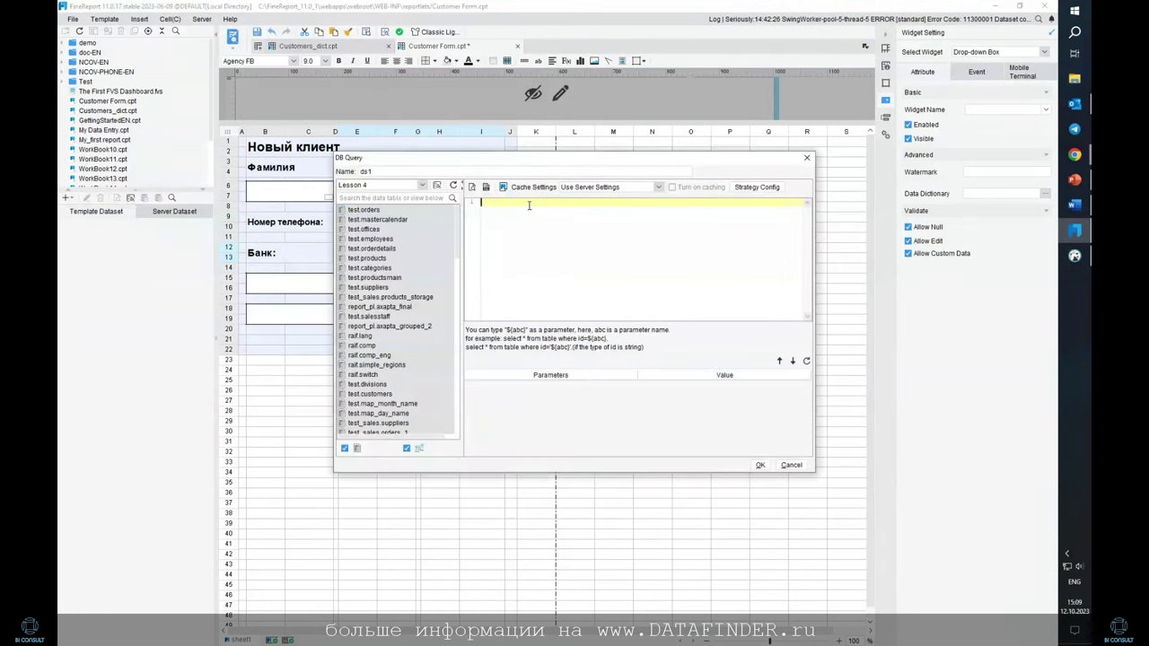
{"action": "type", "text": "SEL"}
{"action": "key", "text": "BackSpace"}
{"action": "key", "text": "BackSpace"}
{"action": "key", "text": "BackSpace"}
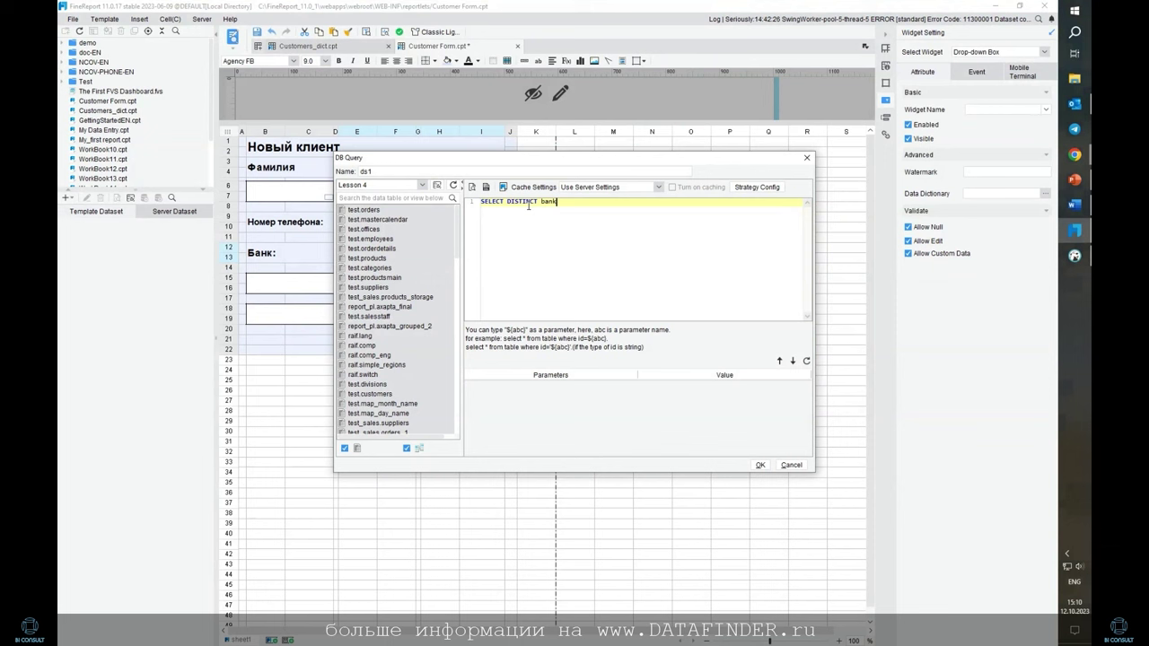
{"action": "key", "text": "Return"}
{"action": "type", "text": "FROM test.fr_bank"}
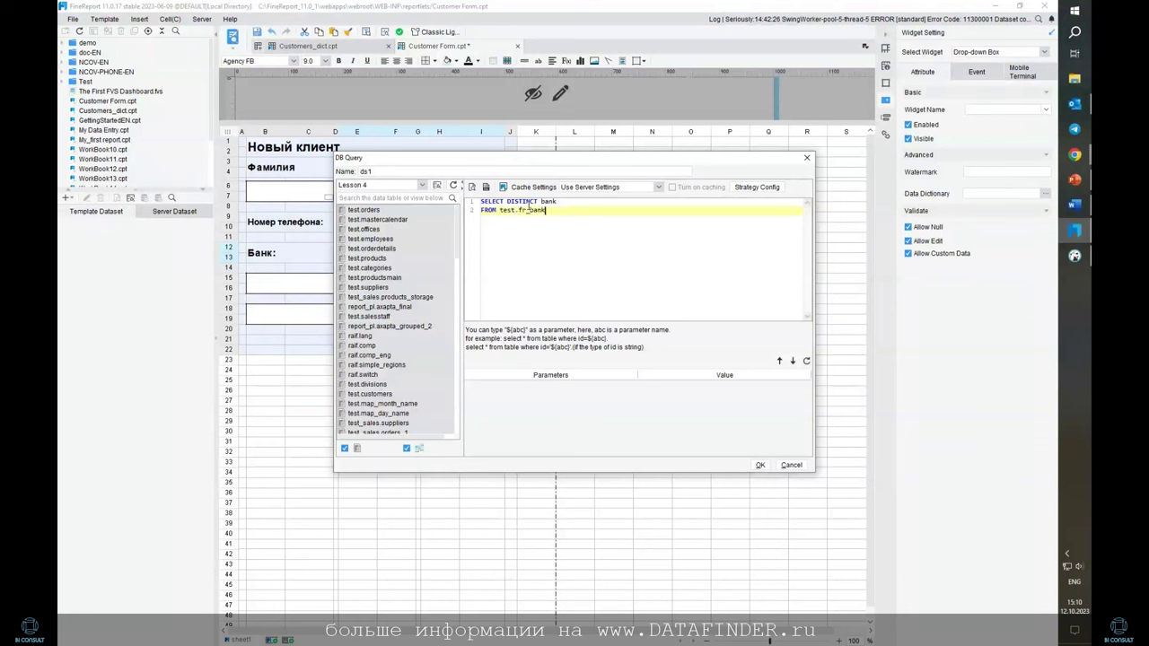
{"action": "key", "text": "Return"}
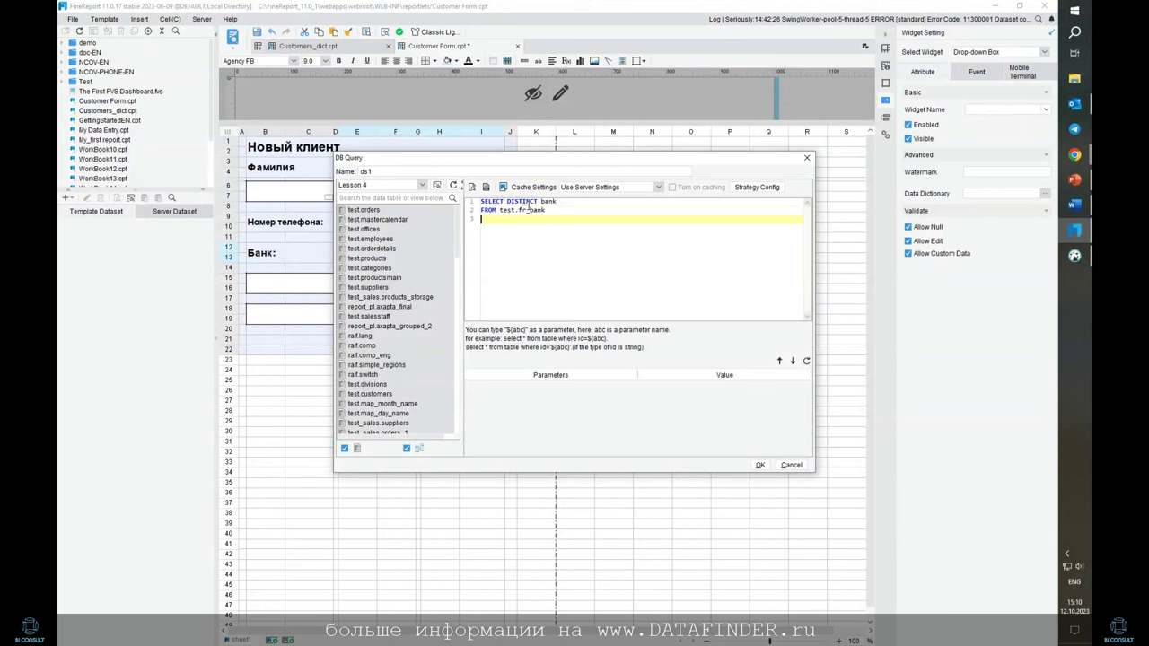
{"action": "key", "text": "BackSpace"}
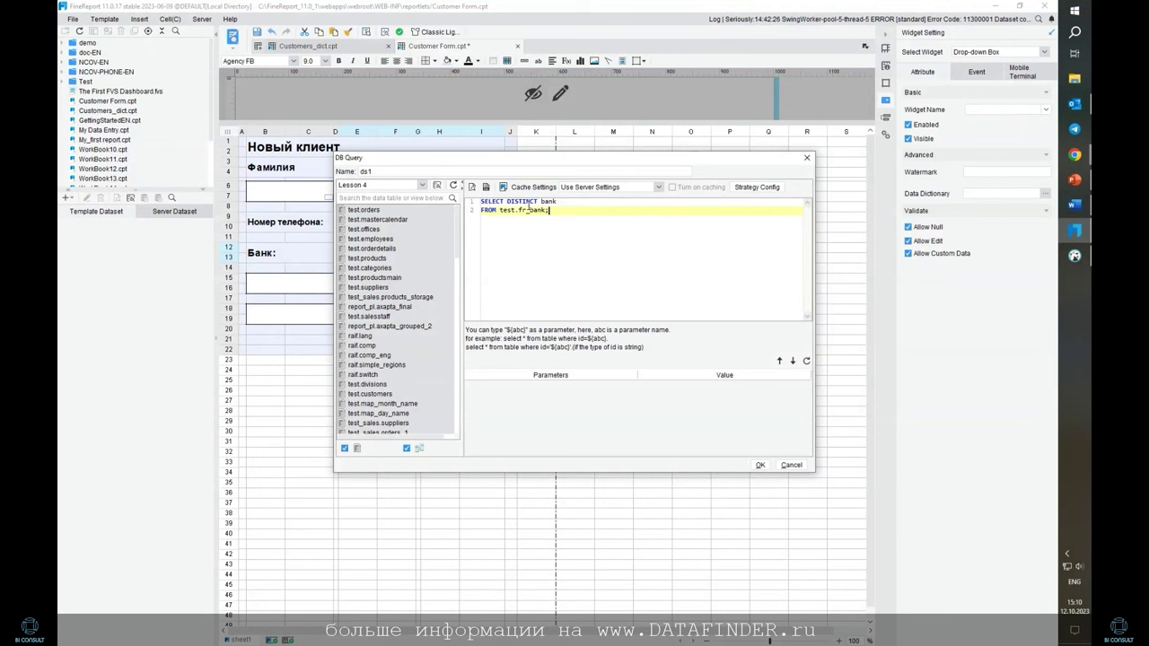
{"action": "left_click", "coordinate": [759, 465]}
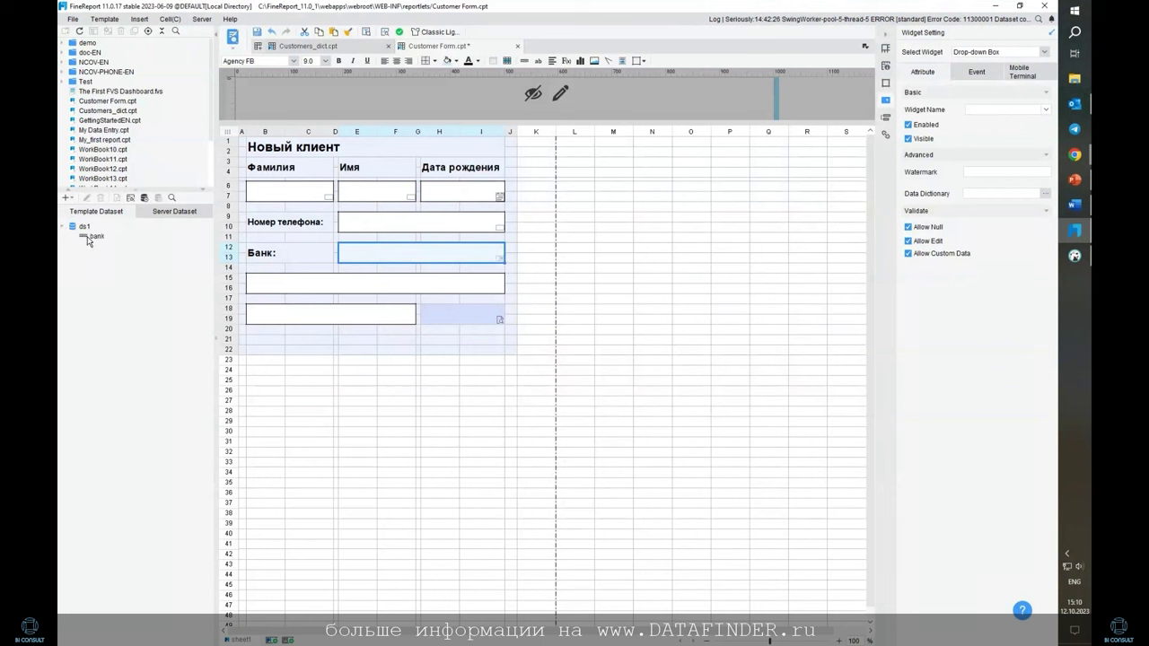
Fill the Банк drop-down from Data Query ds1 with watermark 'Выберите банк'
{"action": "left_click", "coordinate": [1045, 193]}
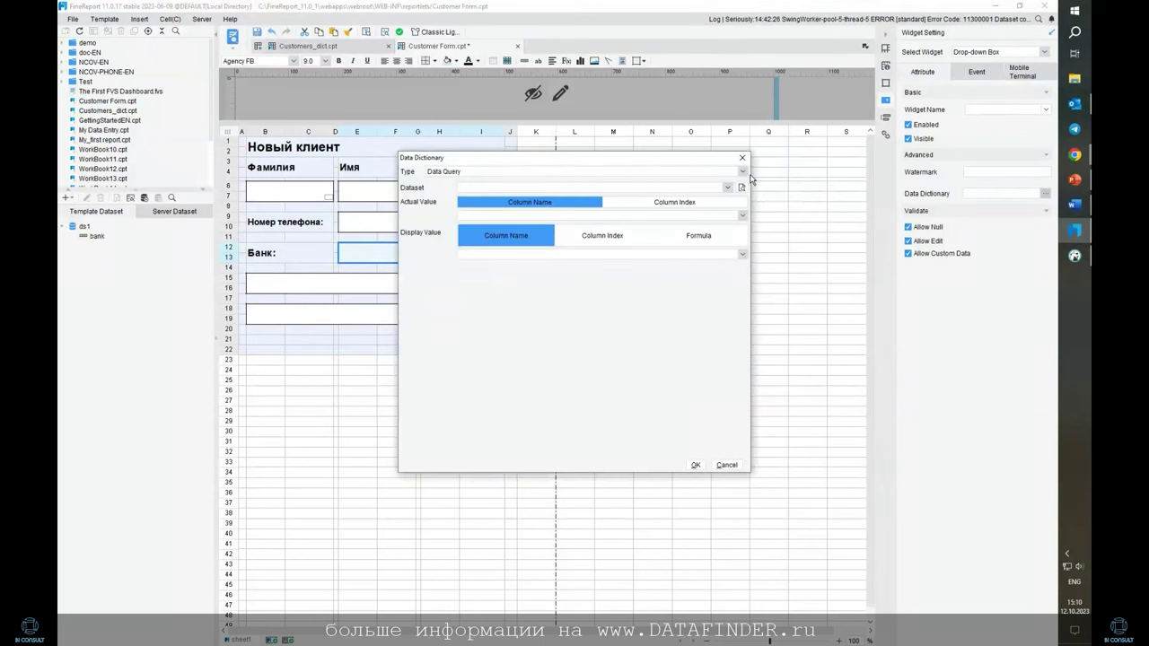
{"action": "left_click", "coordinate": [744, 175]}
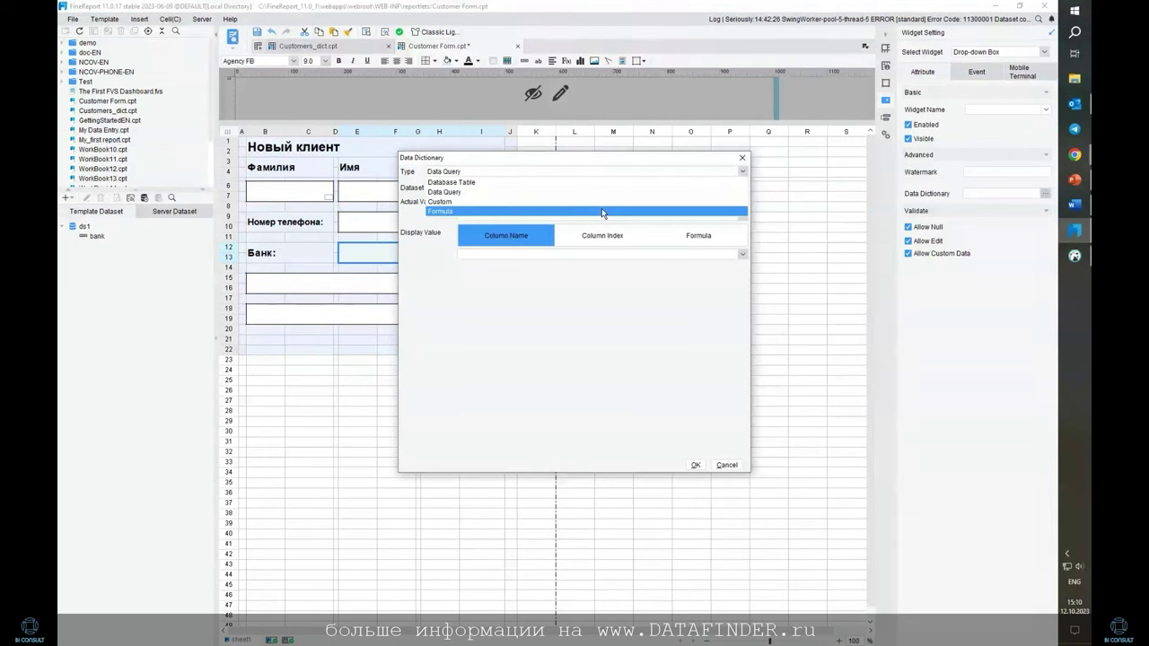
{"action": "left_click", "coordinate": [599, 191]}
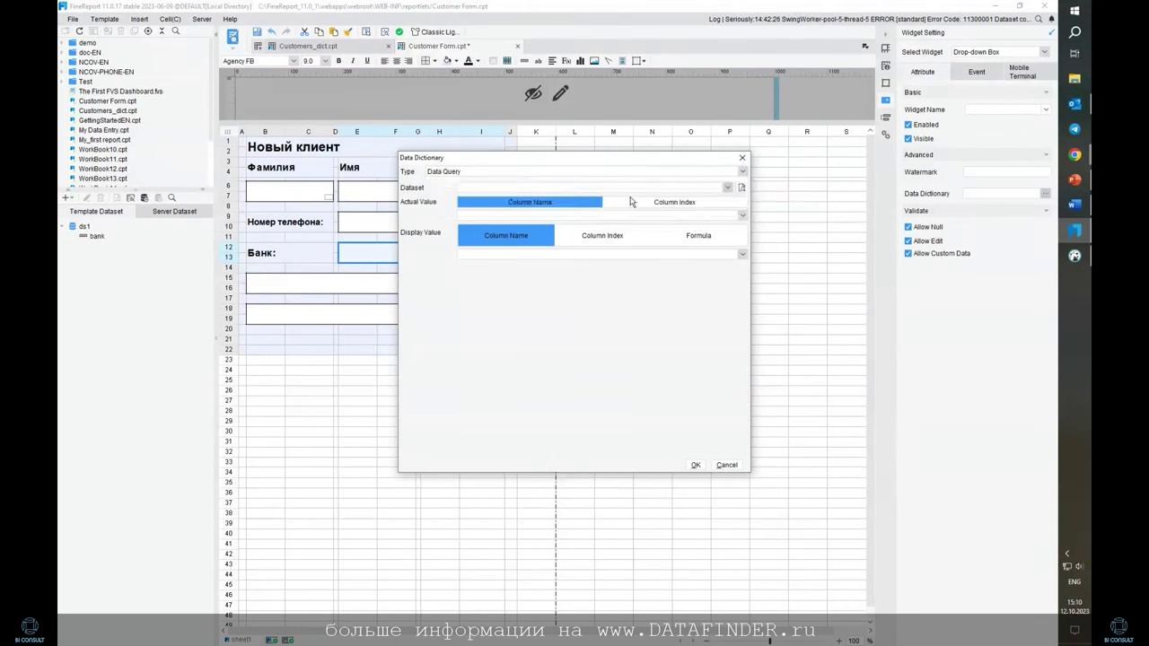
{"action": "left_click", "coordinate": [726, 187]}
{"action": "left_click", "coordinate": [692, 204]}
{"action": "left_click", "coordinate": [694, 465]}
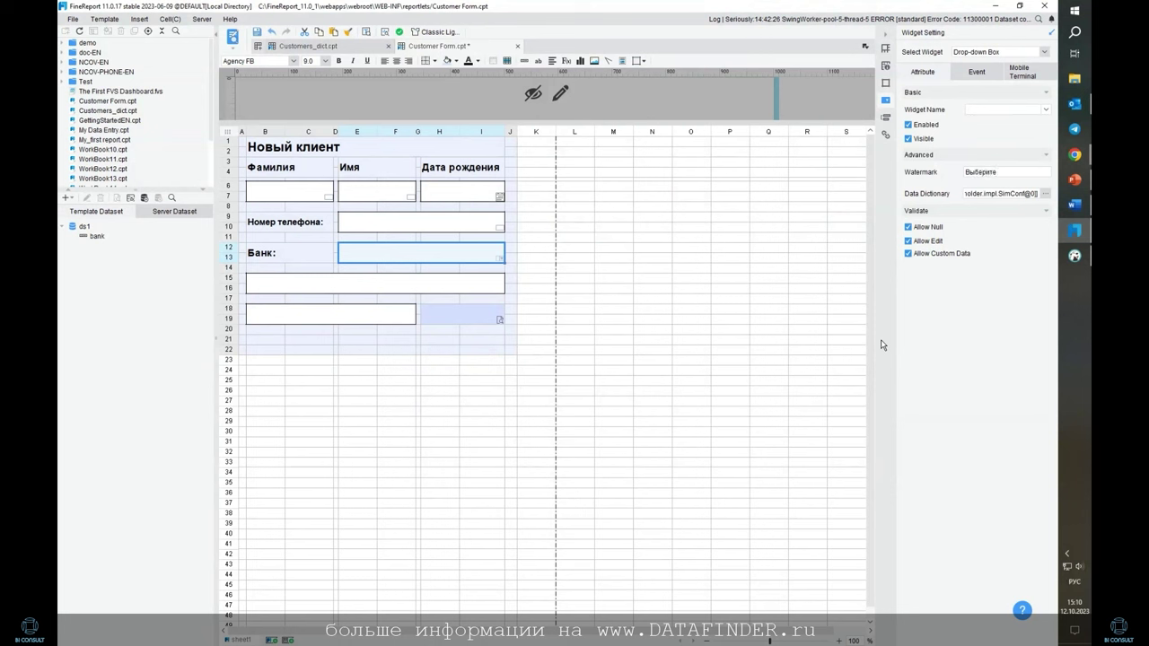
{"action": "key", "text": "BackSpace"}
{"action": "left_click", "coordinate": [1046, 109]}
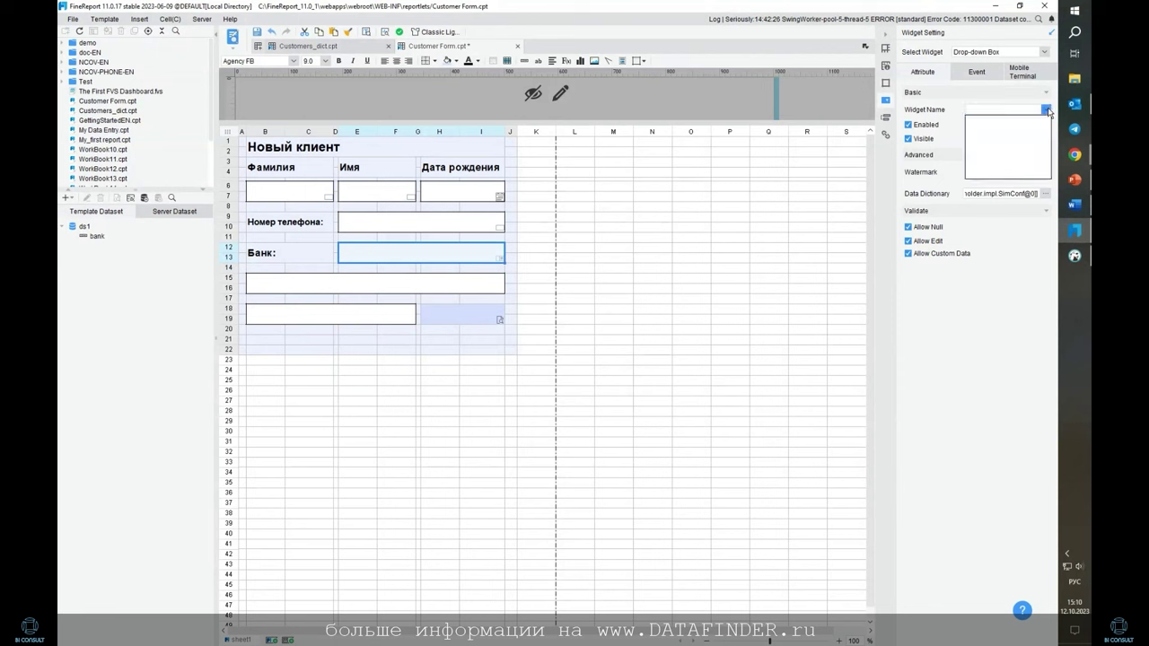
{"action": "left_click", "coordinate": [1046, 109]}
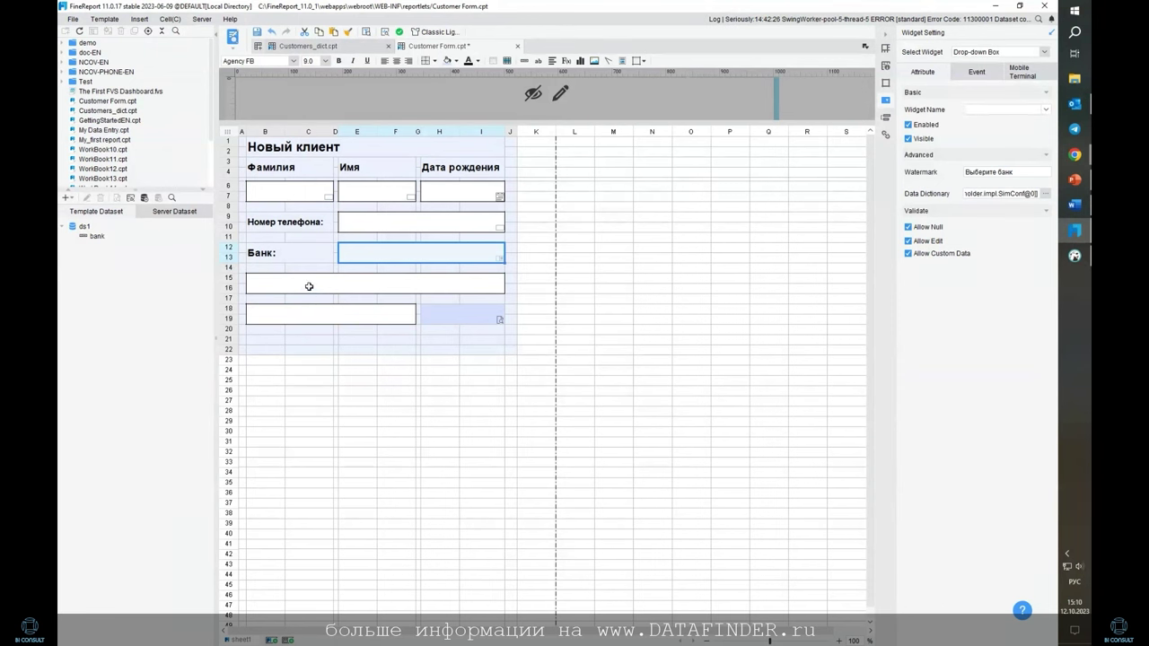
Make the rows 15–16 cell a Number widget that requires a value
{"action": "left_click", "coordinate": [309, 287]}
{"action": "left_click", "coordinate": [1044, 53]}
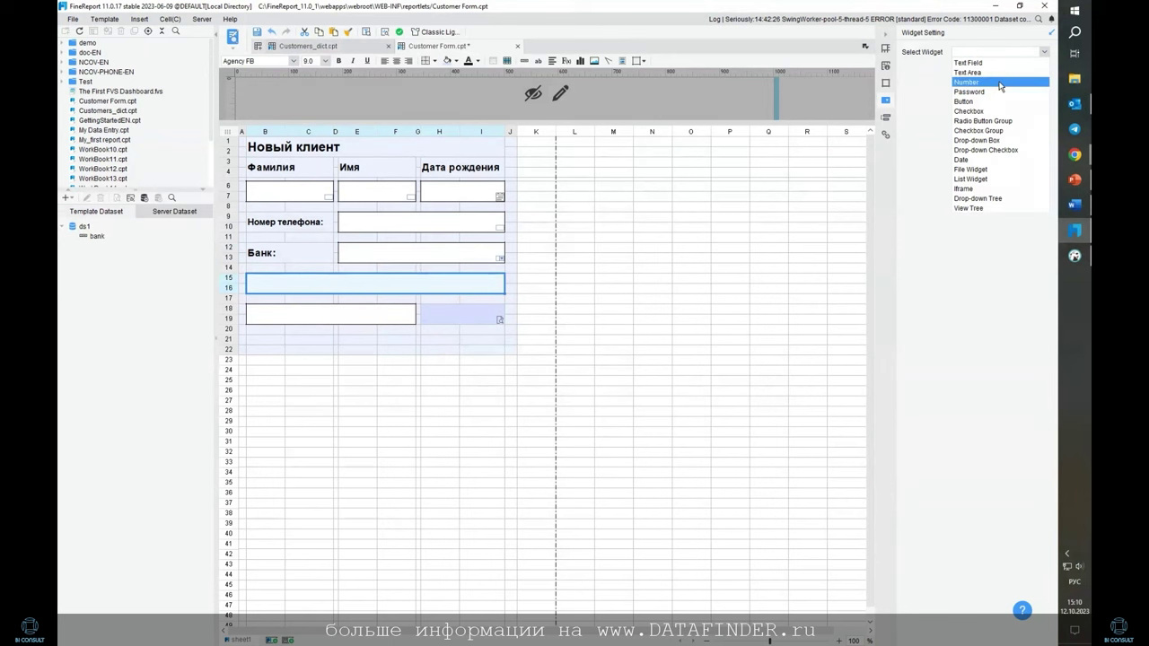
{"action": "left_click", "coordinate": [1003, 82]}
{"action": "left_click", "coordinate": [972, 303]}
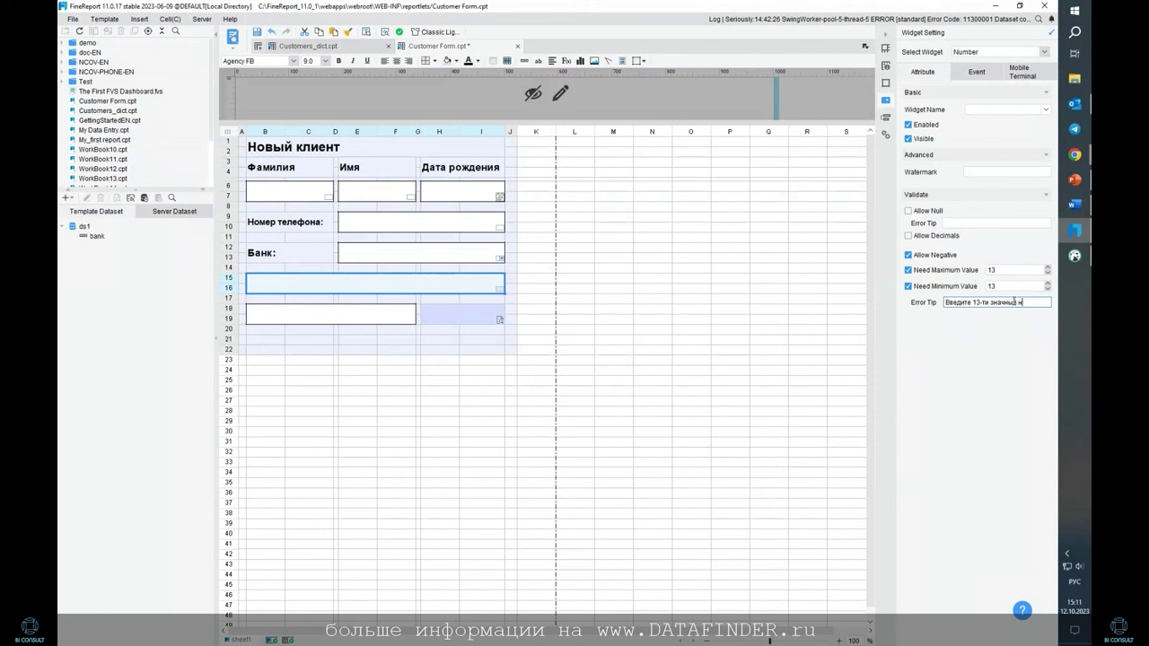
Finish the 13-digit account-number error tip and set the watermark to 'Расчетный счет'
{"action": "type", "text": "расчетного счета"}
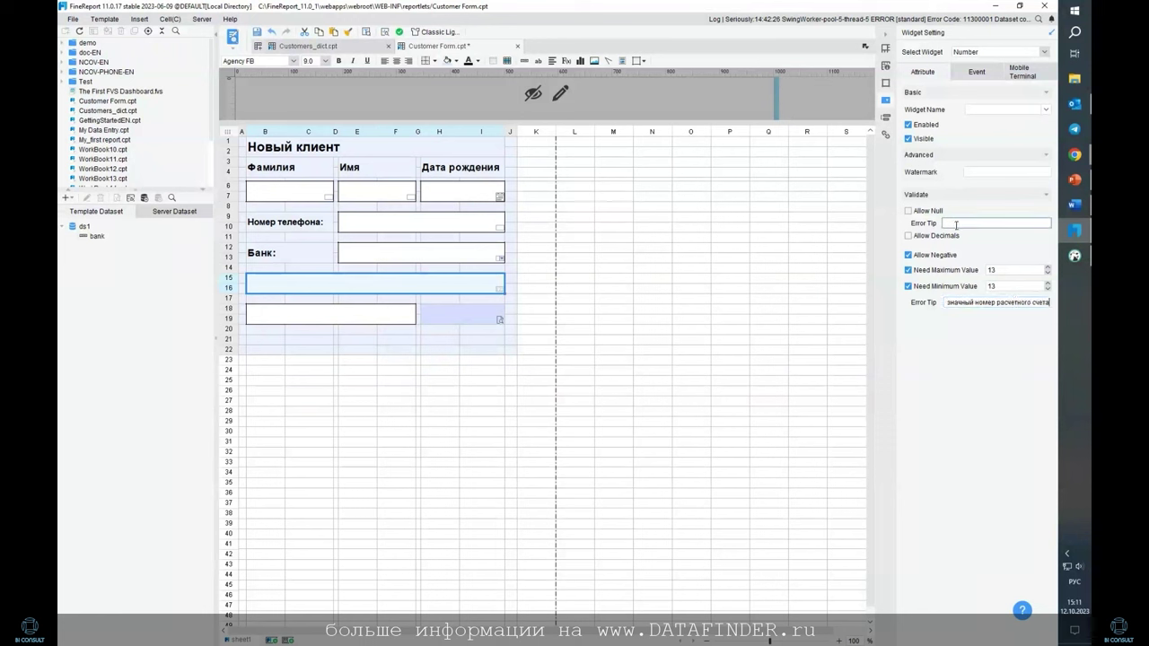
{"action": "left_click", "coordinate": [994, 172]}
{"action": "type", "text": "Расчетный счет"}
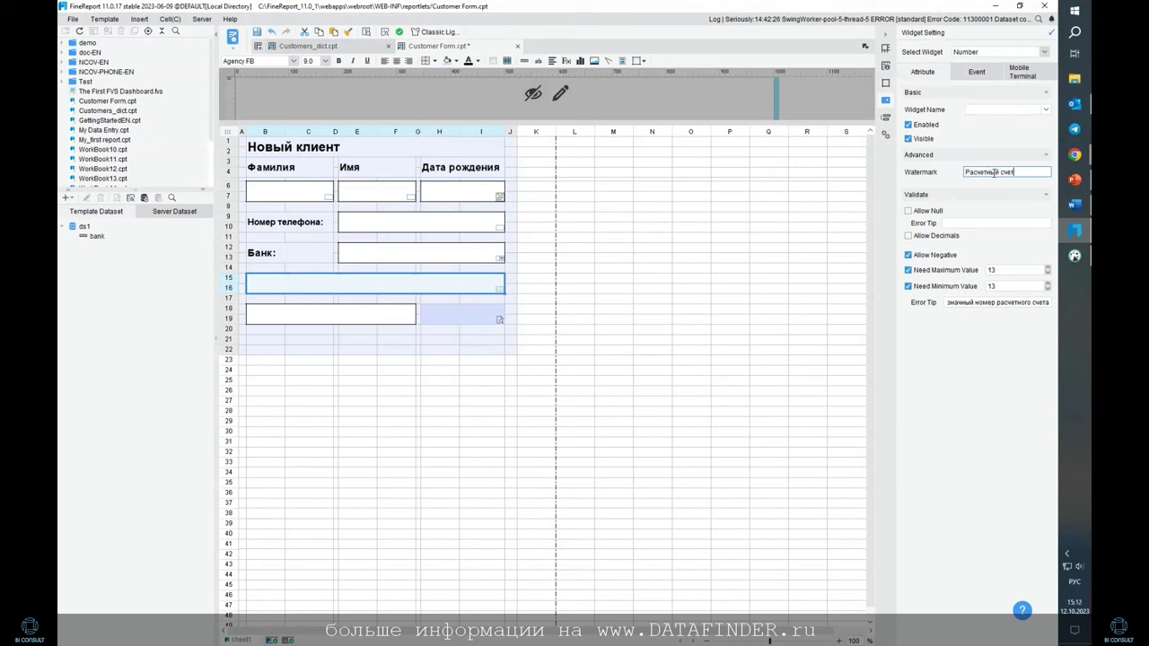
{"action": "key", "text": "Return"}
Make the rows 18–19 box a required Number widget without decimals, max and min 8
{"action": "left_click", "coordinate": [360, 313]}
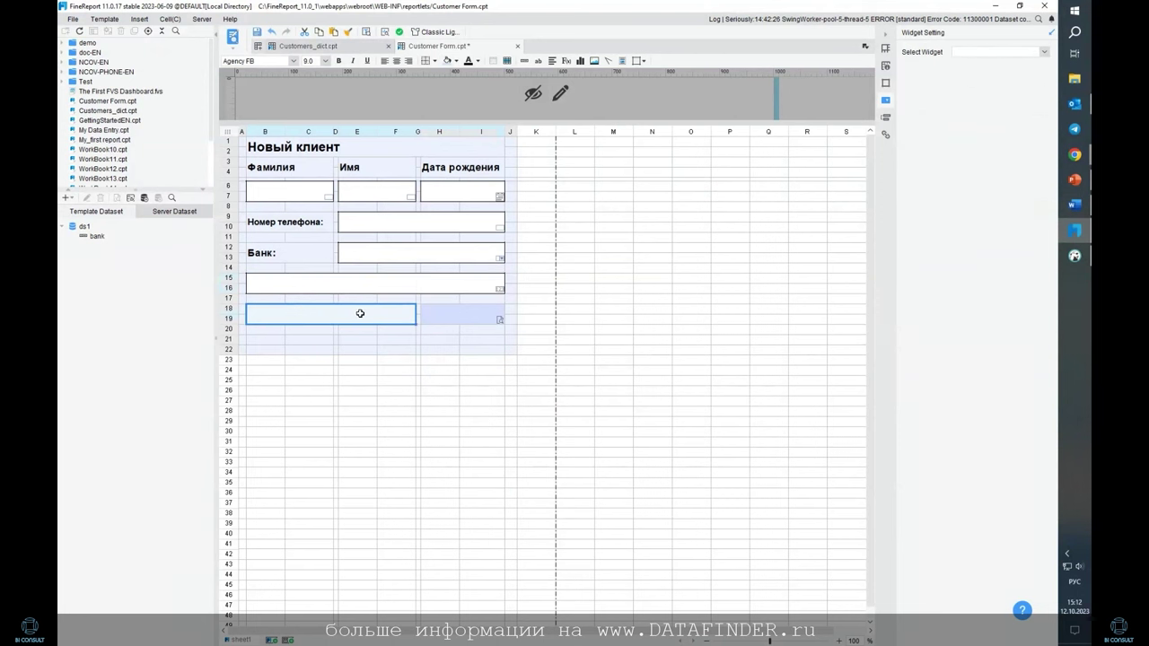
{"action": "left_click", "coordinate": [992, 52]}
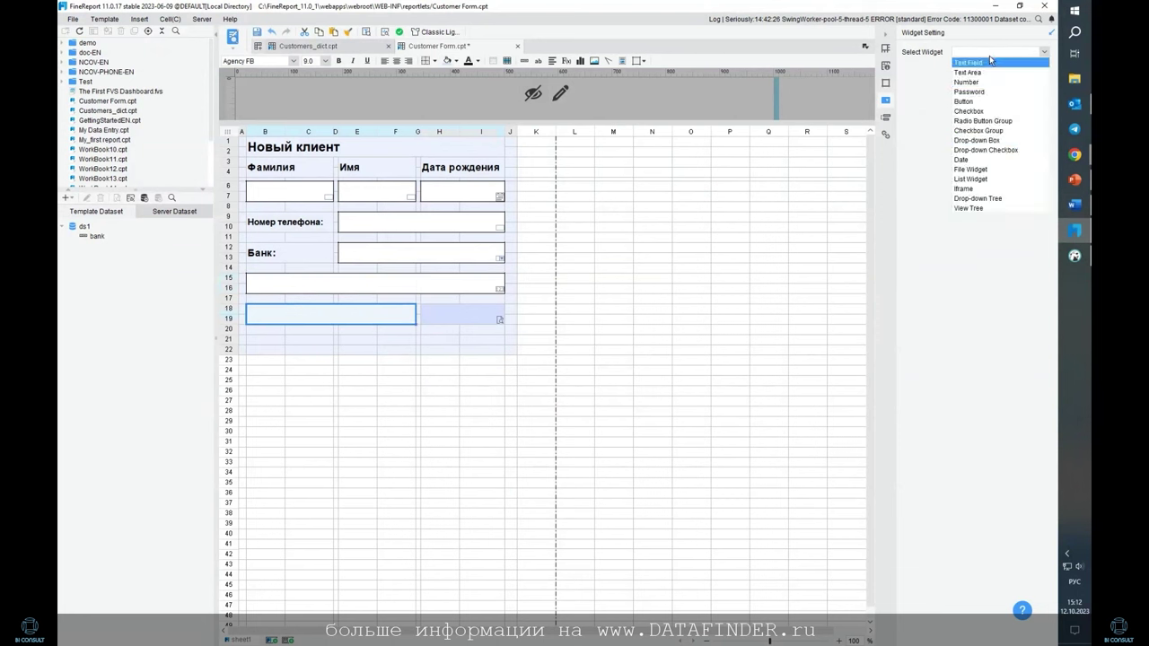
{"action": "left_click", "coordinate": [981, 82]}
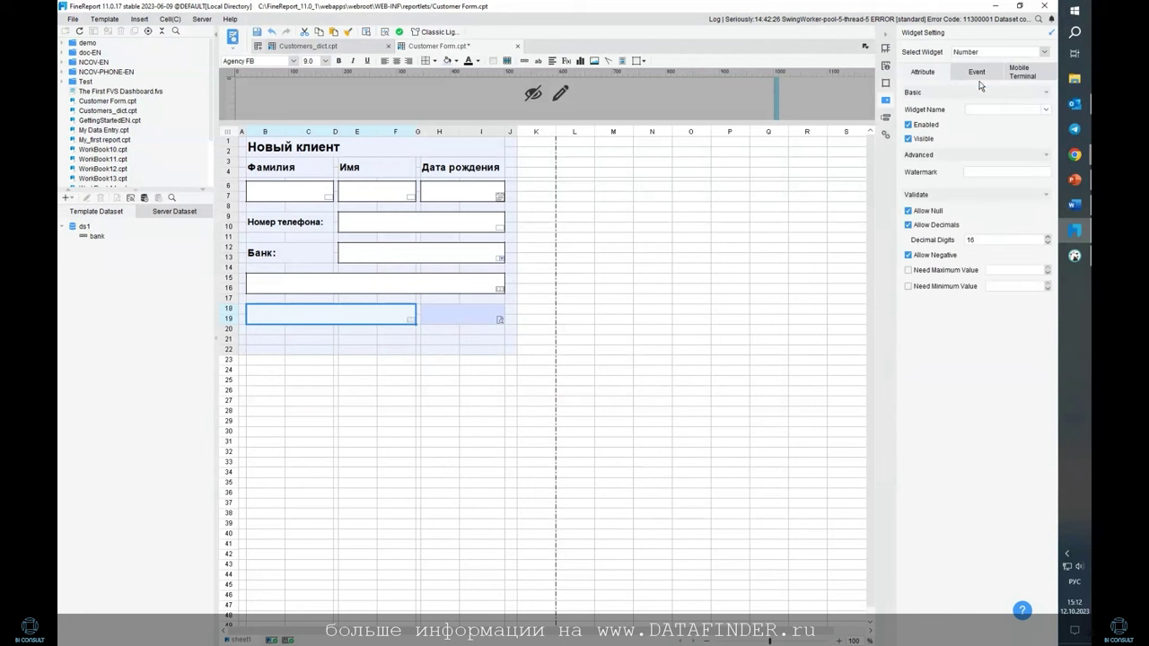
{"action": "left_click", "coordinate": [908, 226]}
{"action": "left_click", "coordinate": [908, 211]}
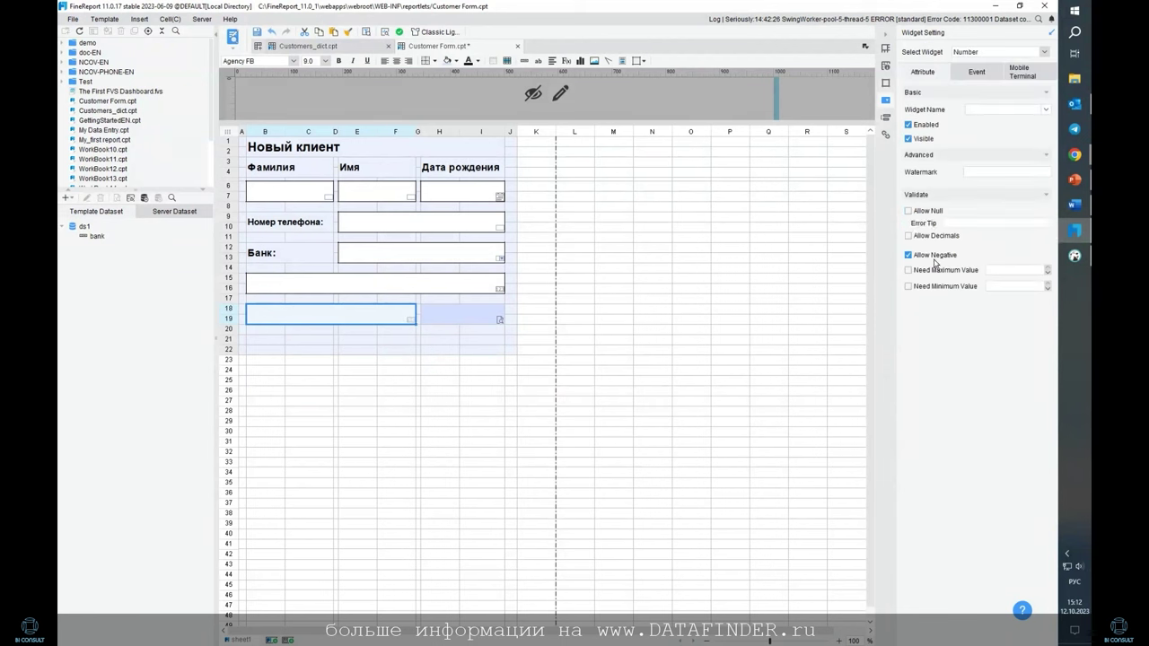
{"action": "left_click", "coordinate": [977, 224]}
{"action": "left_click", "coordinate": [909, 270]}
{"action": "left_click", "coordinate": [1006, 271]}
{"action": "type", "text": "8"}
{"action": "left_click", "coordinate": [908, 286]}
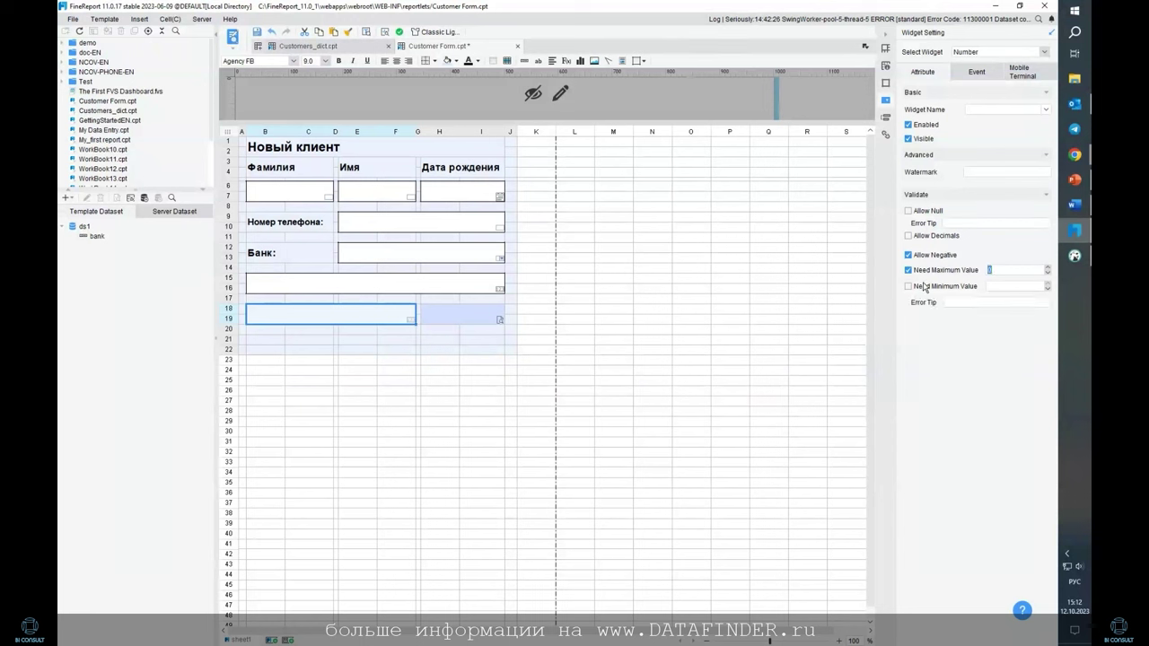
{"action": "left_click", "coordinate": [992, 286]}
{"action": "type", "text": "8"}
Copy the 'Это поле не может быть пустым' empty tip into the rows 15–16 account field
{"action": "left_click", "coordinate": [987, 223]}
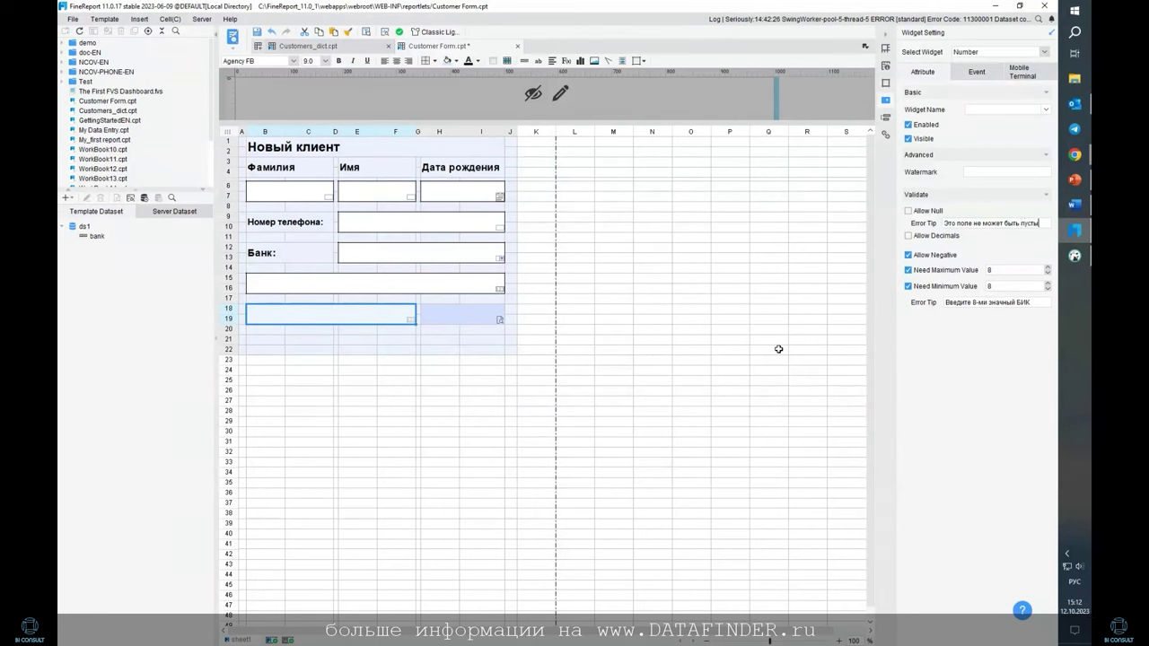
{"action": "triple_click", "coordinate": [977, 223]}
{"action": "key", "text": "ctrl+c"}
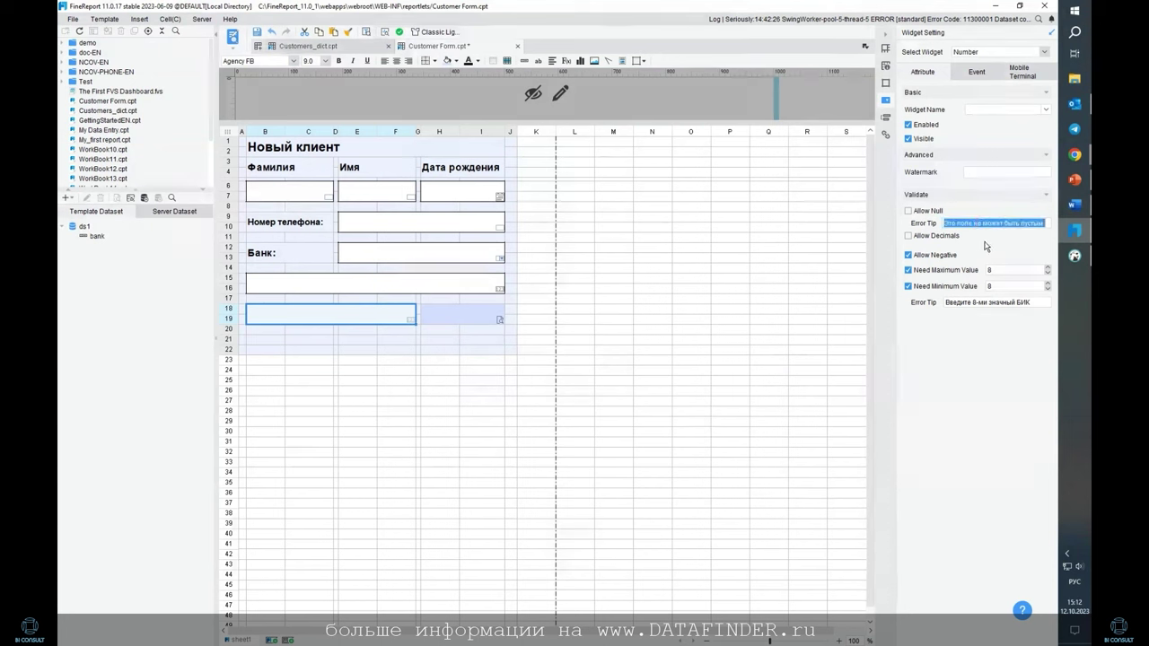
{"action": "left_click", "coordinate": [404, 285]}
{"action": "left_click", "coordinate": [1010, 223]}
{"action": "key", "text": "ctrl+v"}
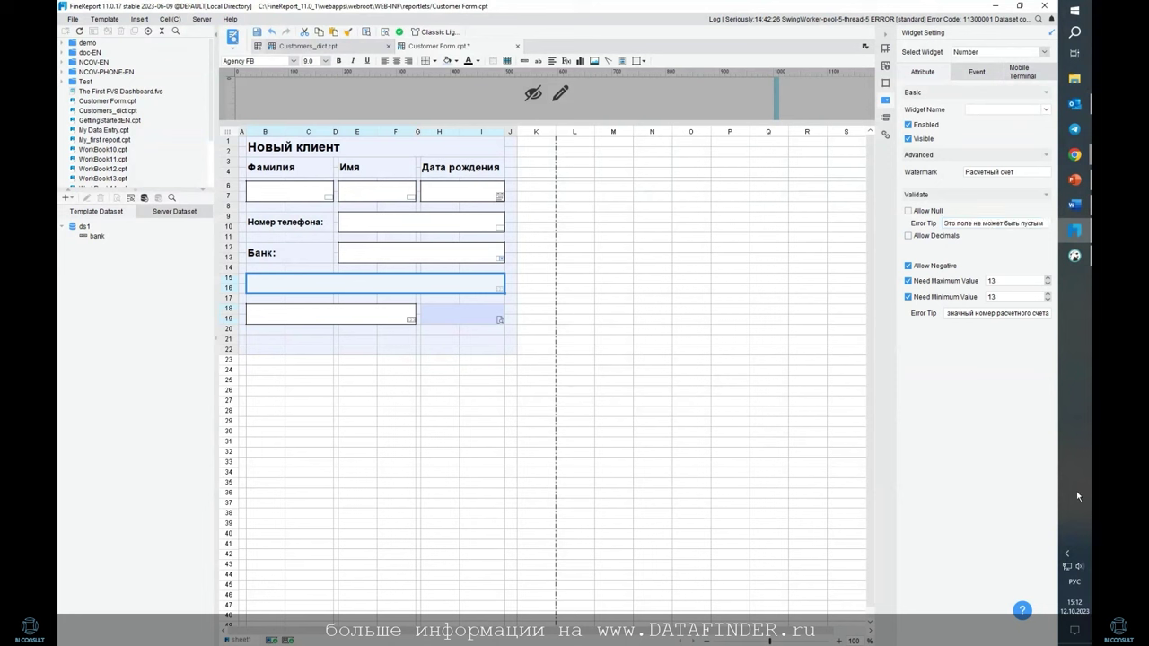
Set the phone number field's fill rule to Mobile Phone, leaving its error tip empty
{"action": "left_click", "coordinate": [318, 197]}
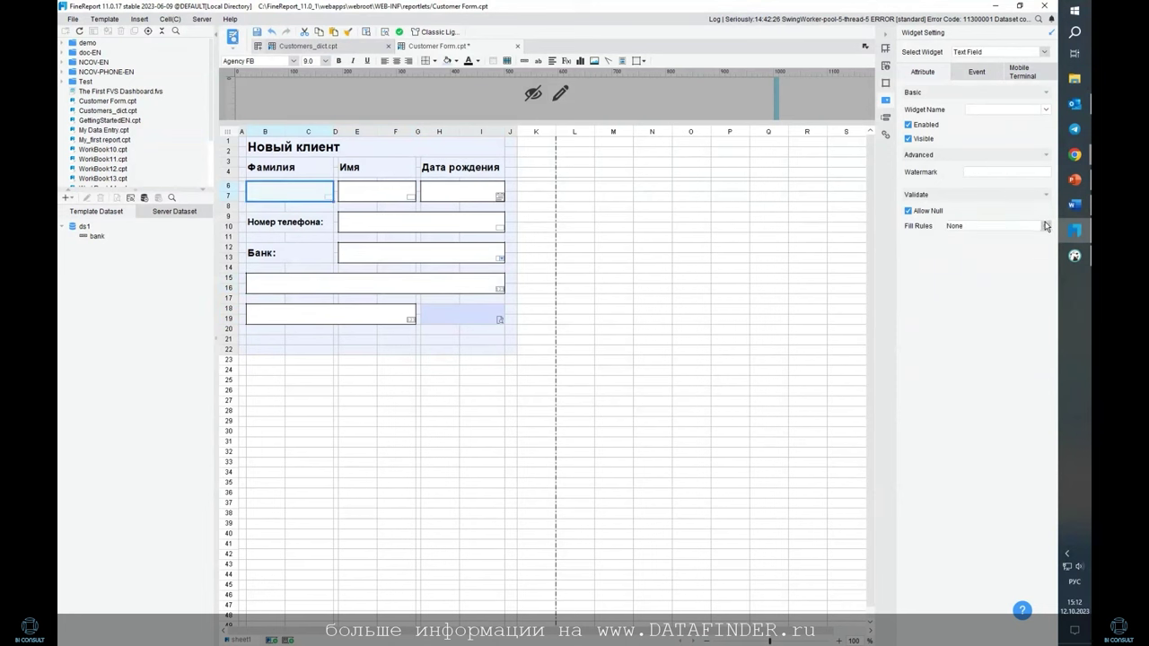
{"action": "left_click", "coordinate": [1046, 226]}
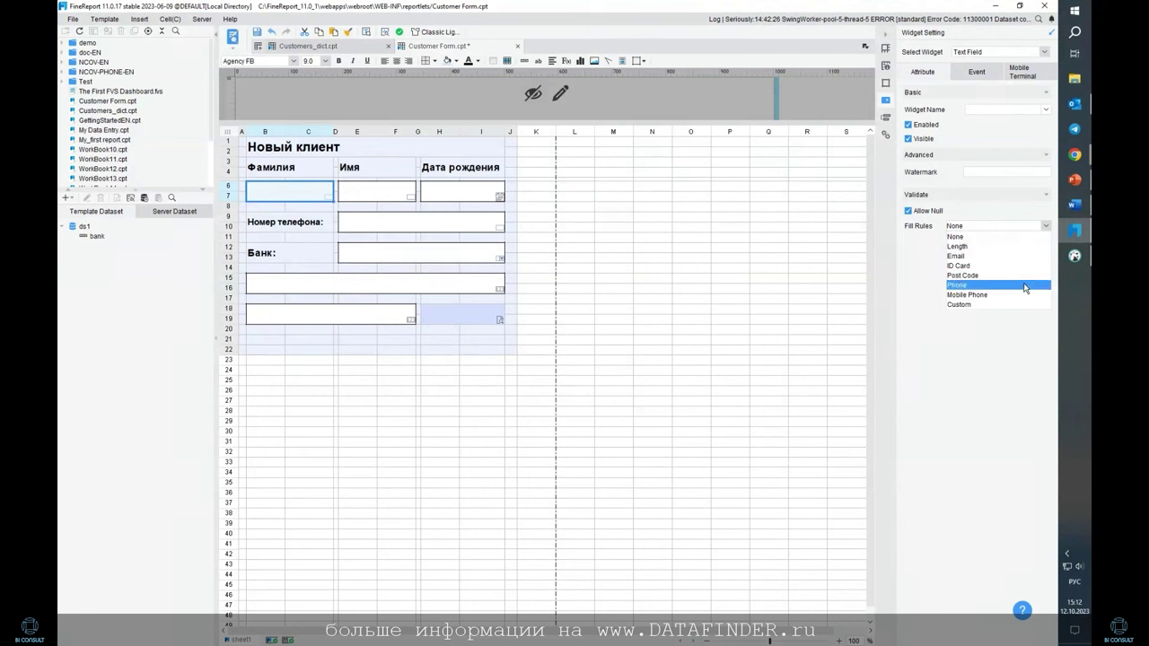
{"action": "left_click", "coordinate": [377, 226]}
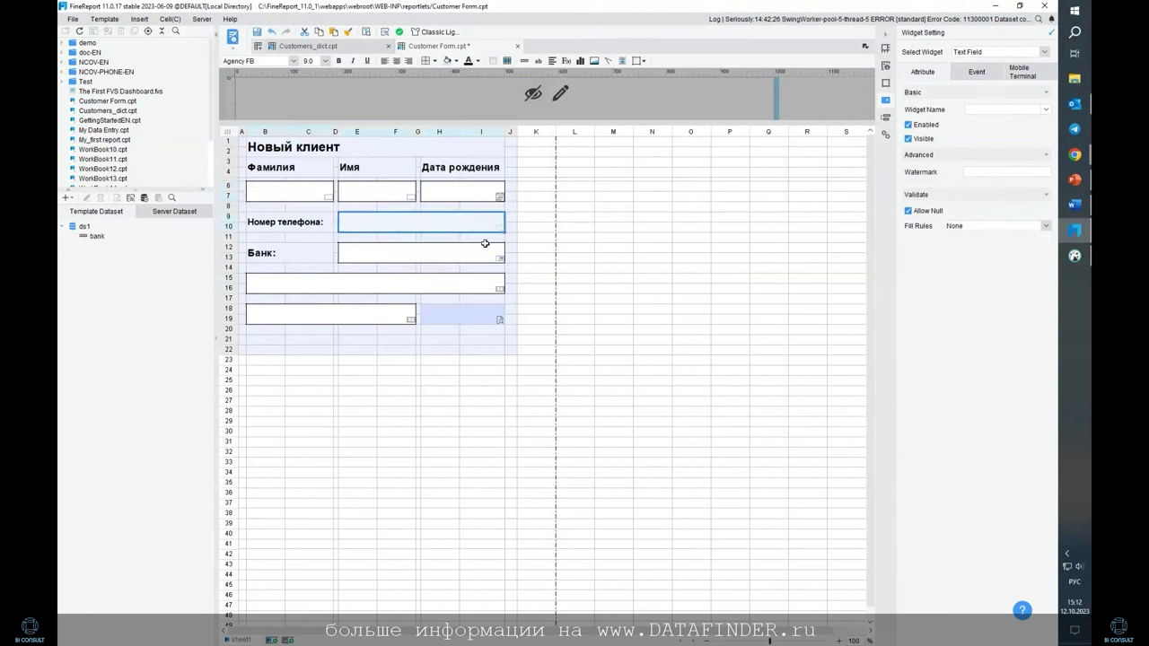
{"action": "left_click", "coordinate": [1045, 226]}
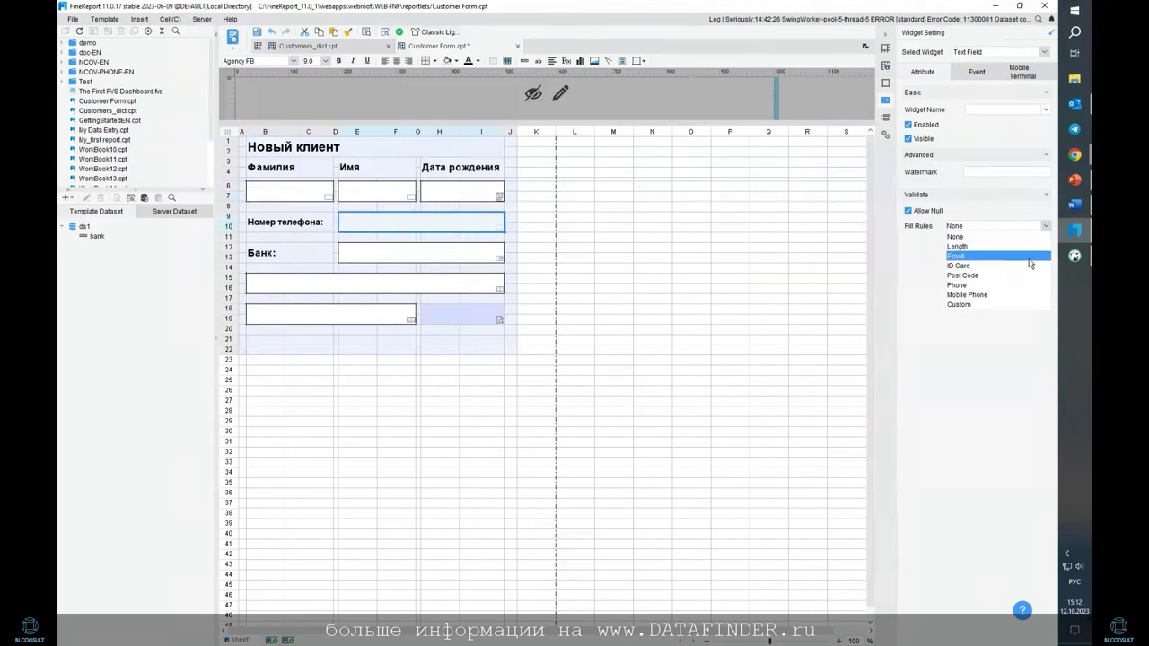
{"action": "left_click", "coordinate": [998, 295]}
{"action": "left_click", "coordinate": [969, 239]}
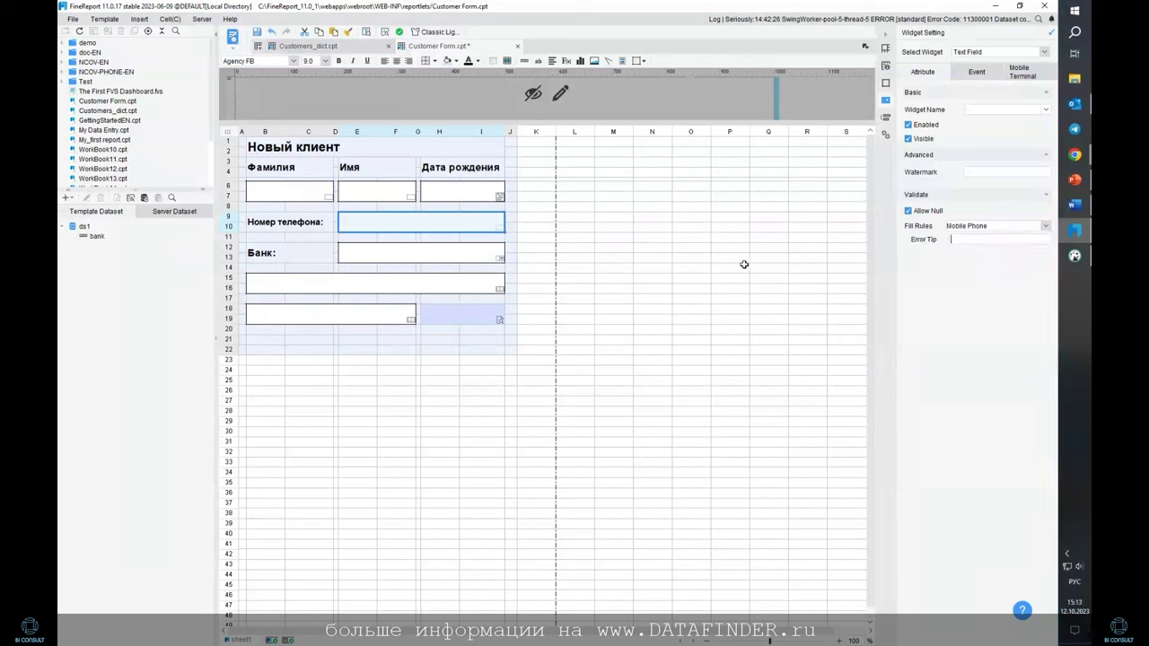
{"action": "key", "text": "ctrl+v"}
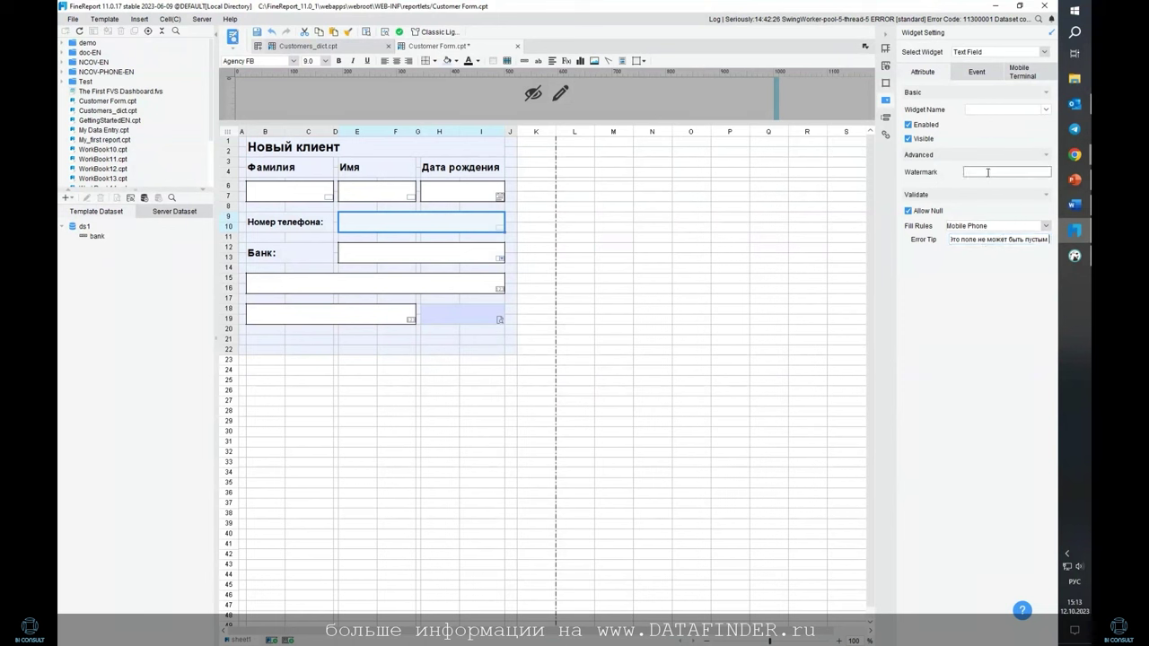
{"action": "left_click_drag", "start_coordinate": [1023, 238], "coordinate": [938, 241]}
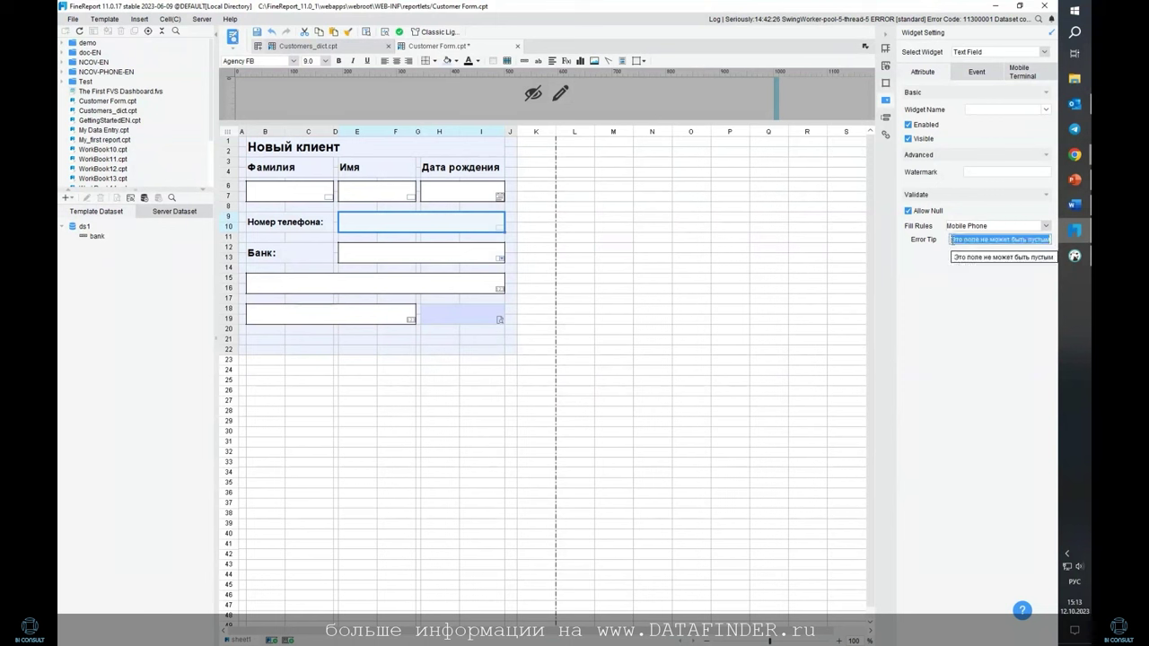
{"action": "key", "text": "BackSpace"}
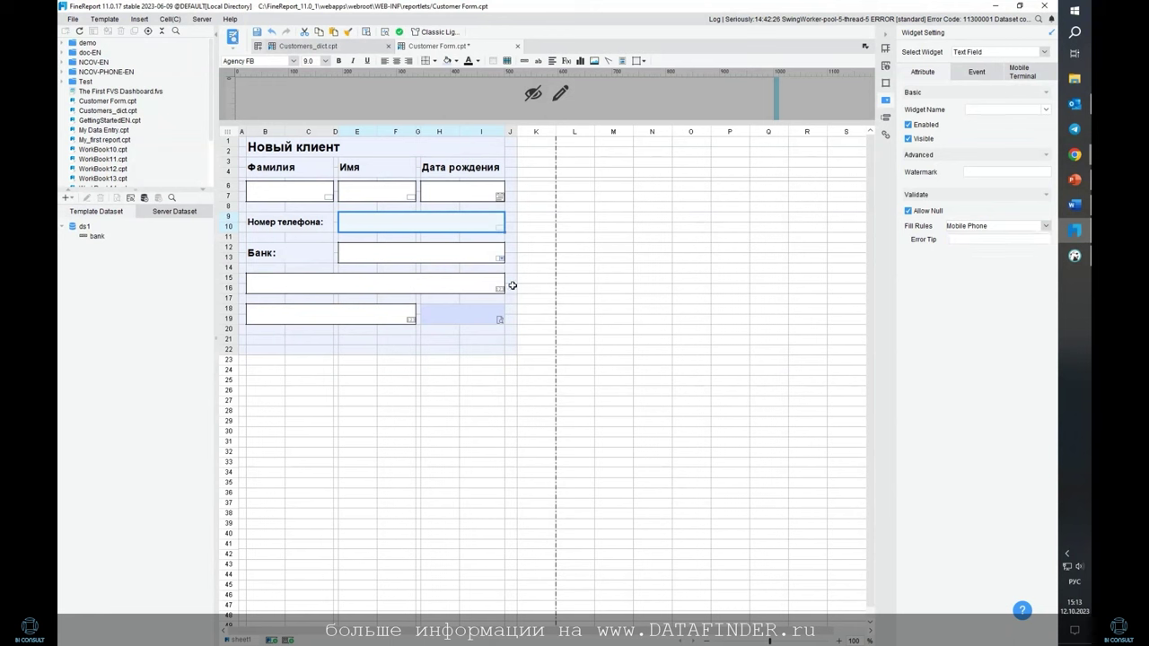
{"action": "left_click", "coordinate": [530, 331]}
{"action": "left_click", "coordinate": [273, 191]}
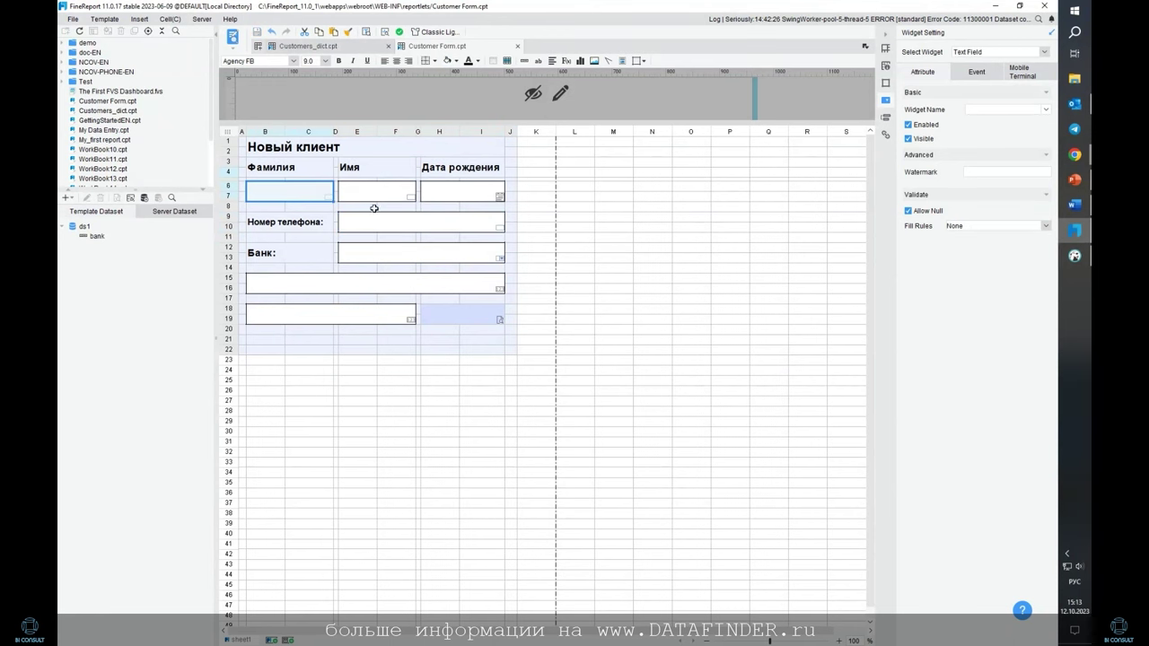
{"action": "left_click", "coordinate": [361, 255]}
{"action": "left_click", "coordinate": [257, 249]}
{"action": "left_click", "coordinate": [326, 61]}
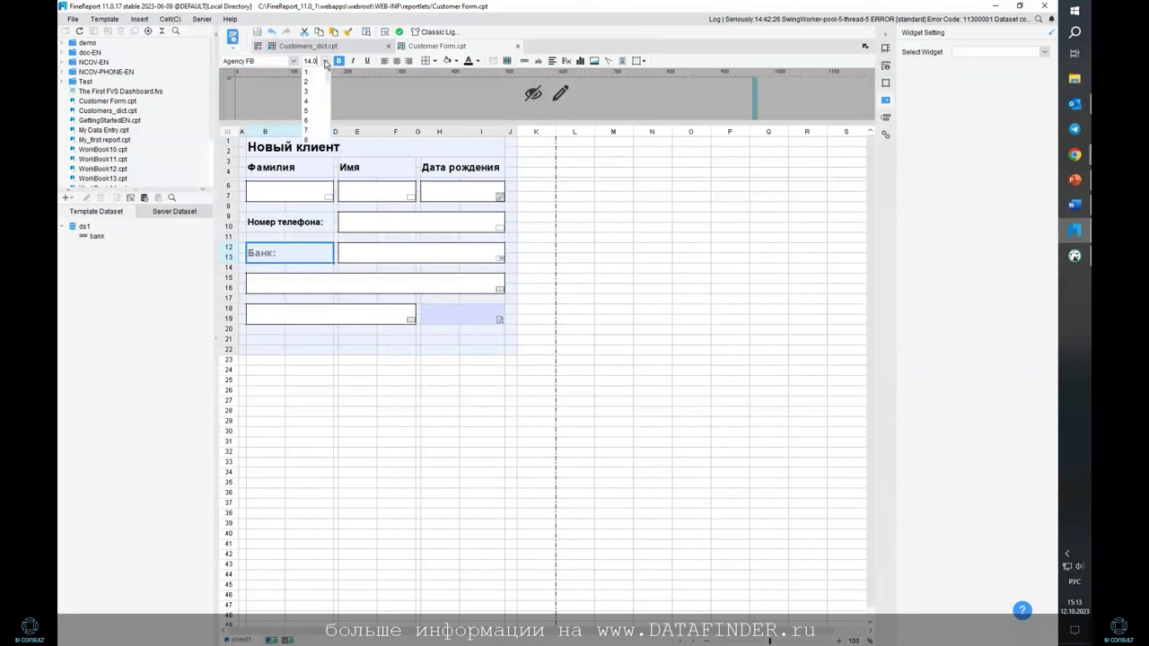
{"action": "scroll", "coordinate": [314, 108], "scroll_direction": "down", "scroll_amount": 2}
{"action": "left_click", "coordinate": [305, 221]}
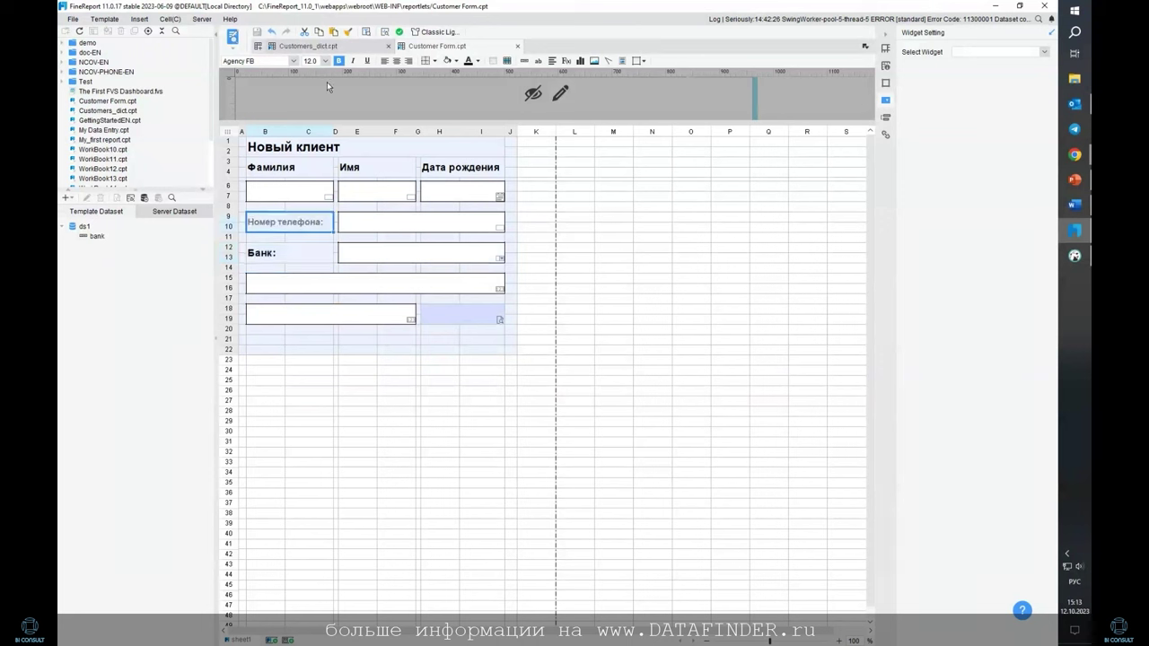
{"action": "left_click", "coordinate": [325, 61]}
{"action": "scroll", "coordinate": [316, 125], "scroll_direction": "down", "scroll_amount": 1}
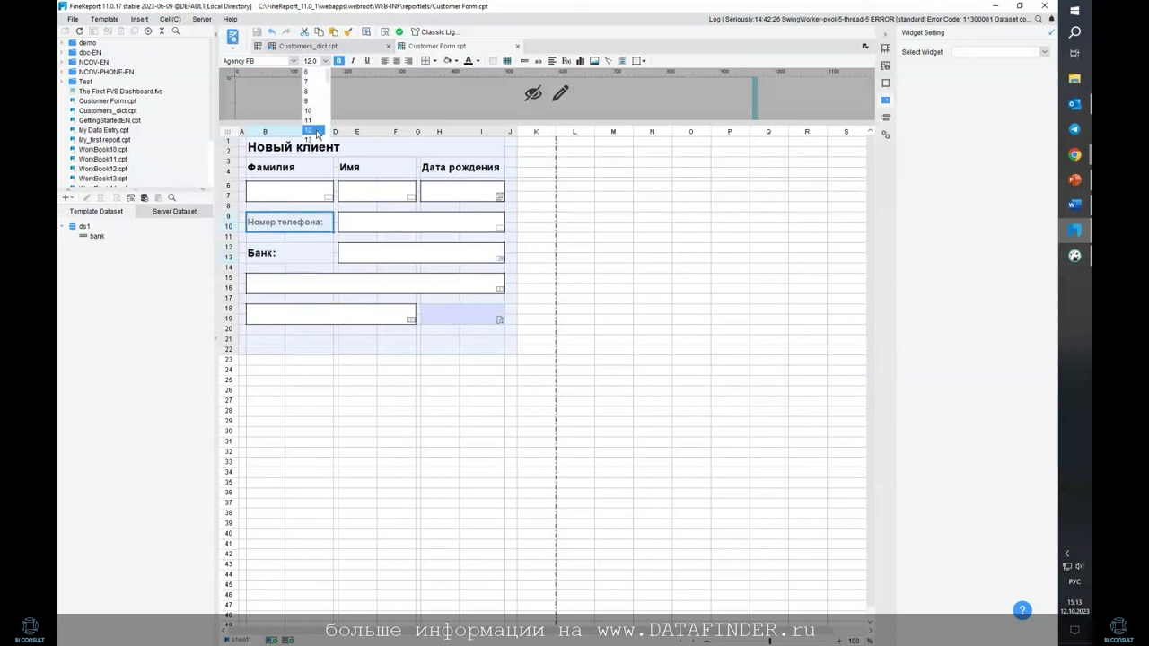
{"action": "left_click", "coordinate": [311, 130]}
{"action": "left_click", "coordinate": [642, 265]}
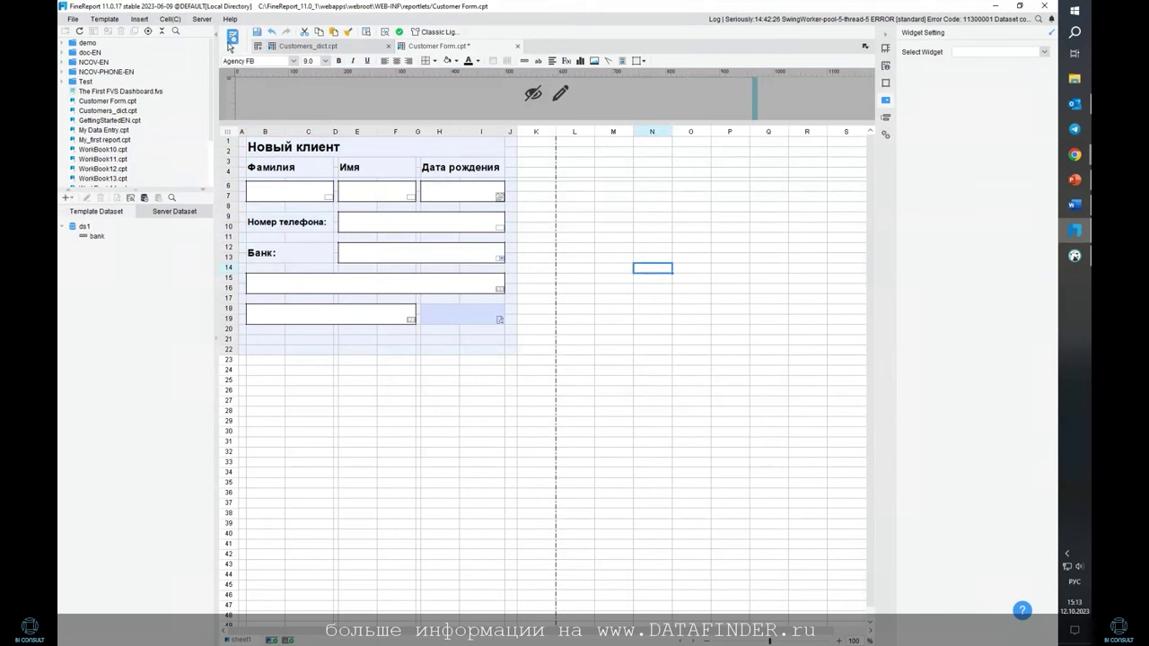
Add a Web Report hyperlink to Customers_dict.cpt, opening in a New Window, on row 21
{"action": "left_click", "coordinate": [258, 343]}
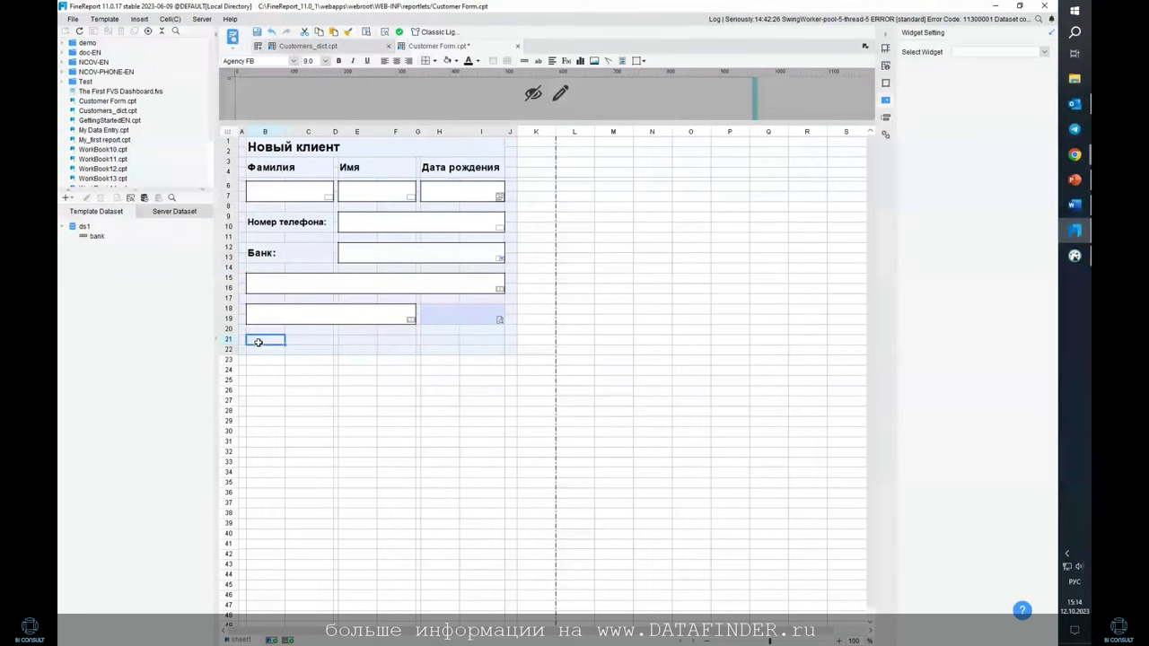
{"action": "left_click_drag", "start_coordinate": [257, 342], "coordinate": [482, 335]}
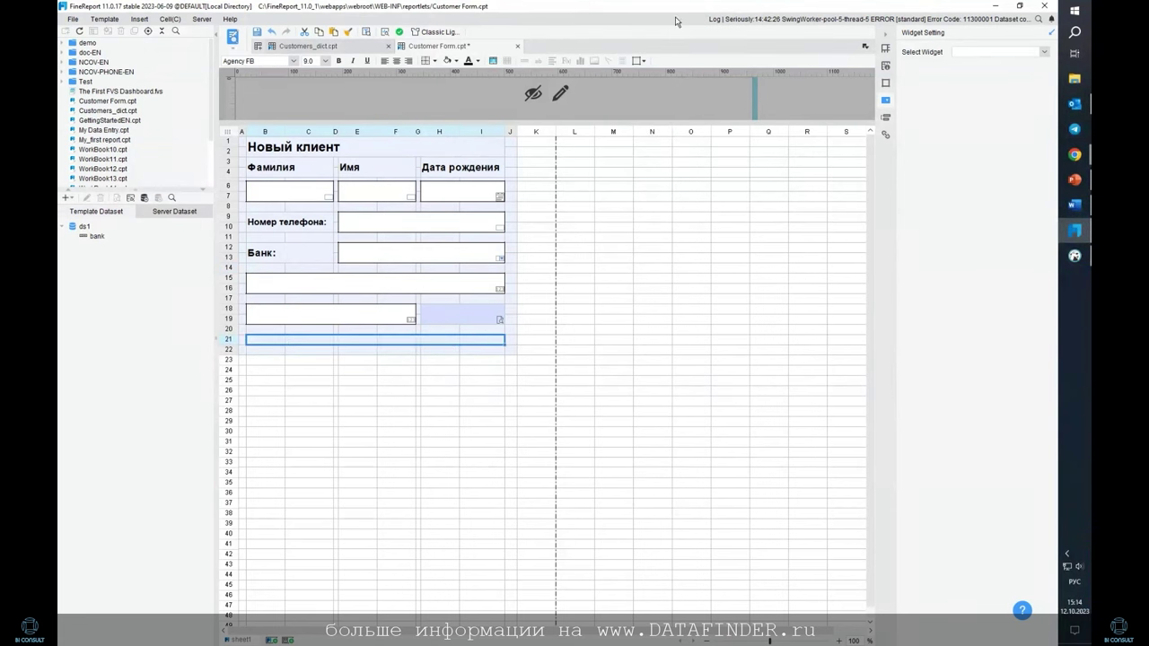
{"action": "left_click", "coordinate": [886, 134]}
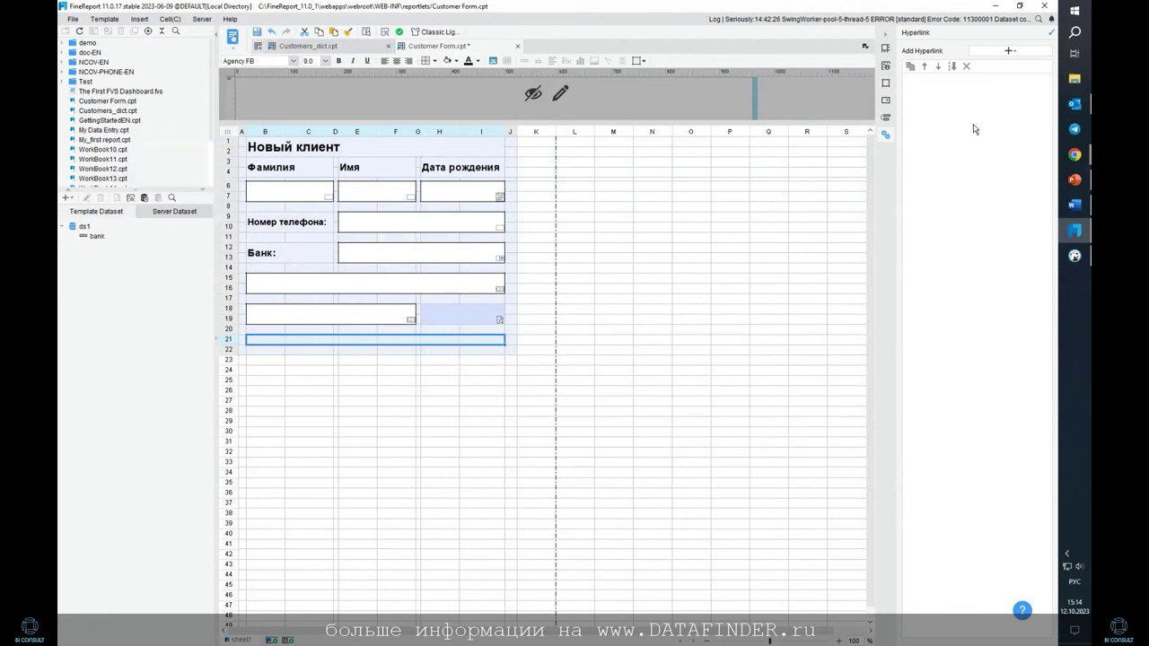
{"action": "left_click", "coordinate": [993, 54]}
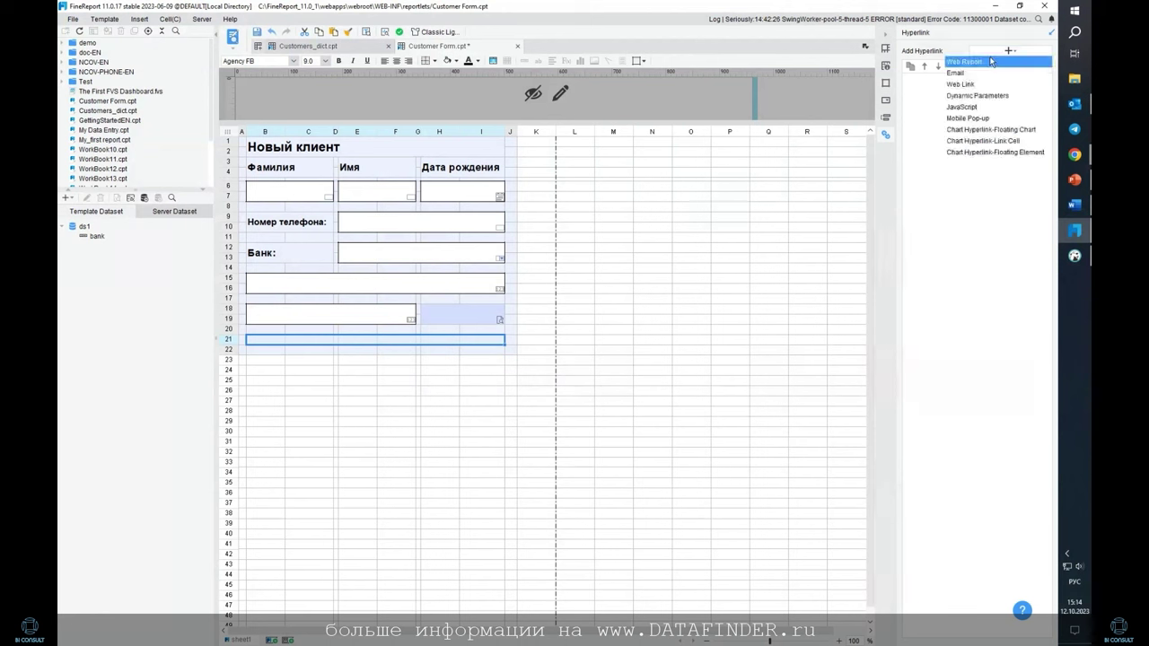
{"action": "left_click", "coordinate": [964, 62]}
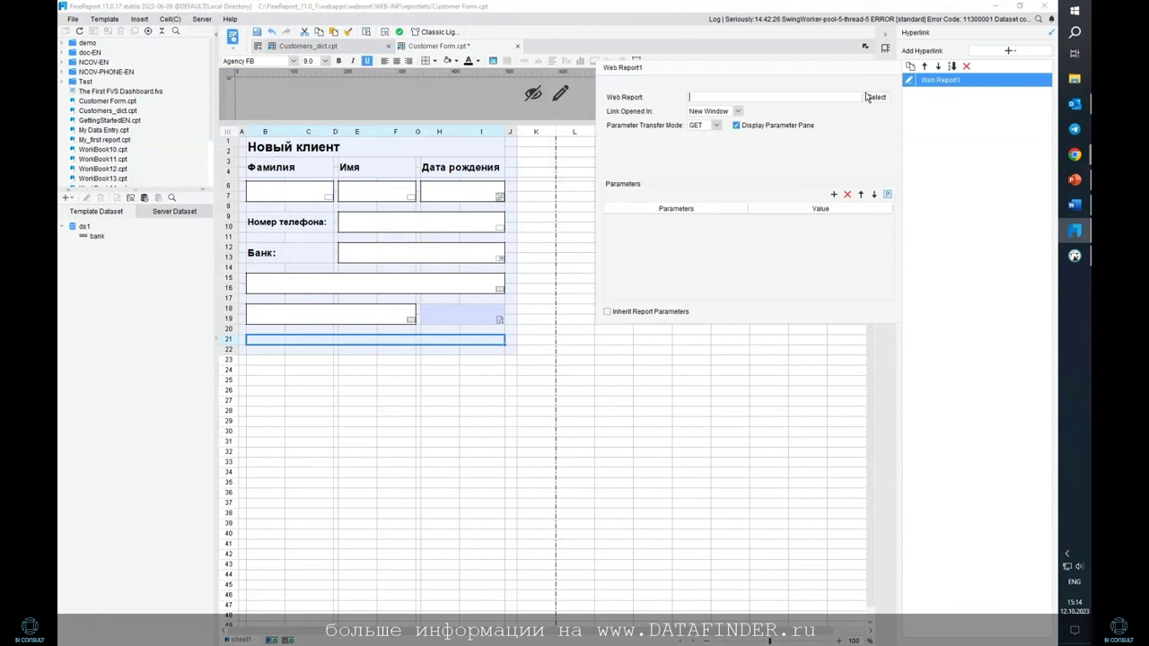
{"action": "left_click", "coordinate": [739, 113]}
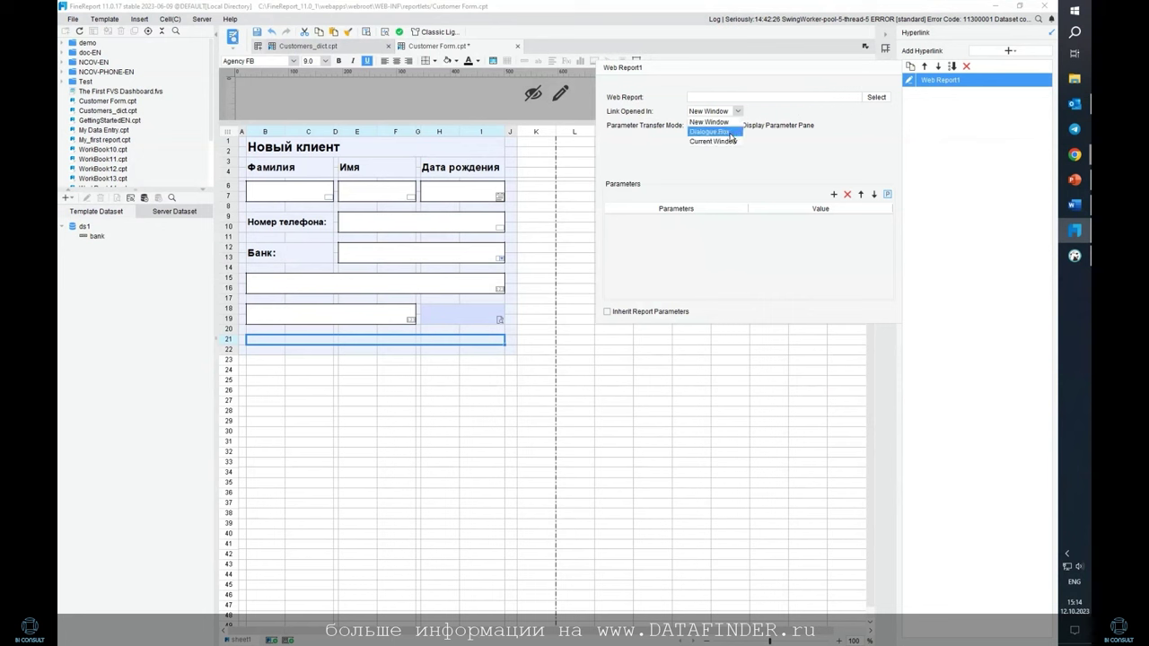
{"action": "left_click", "coordinate": [709, 123]}
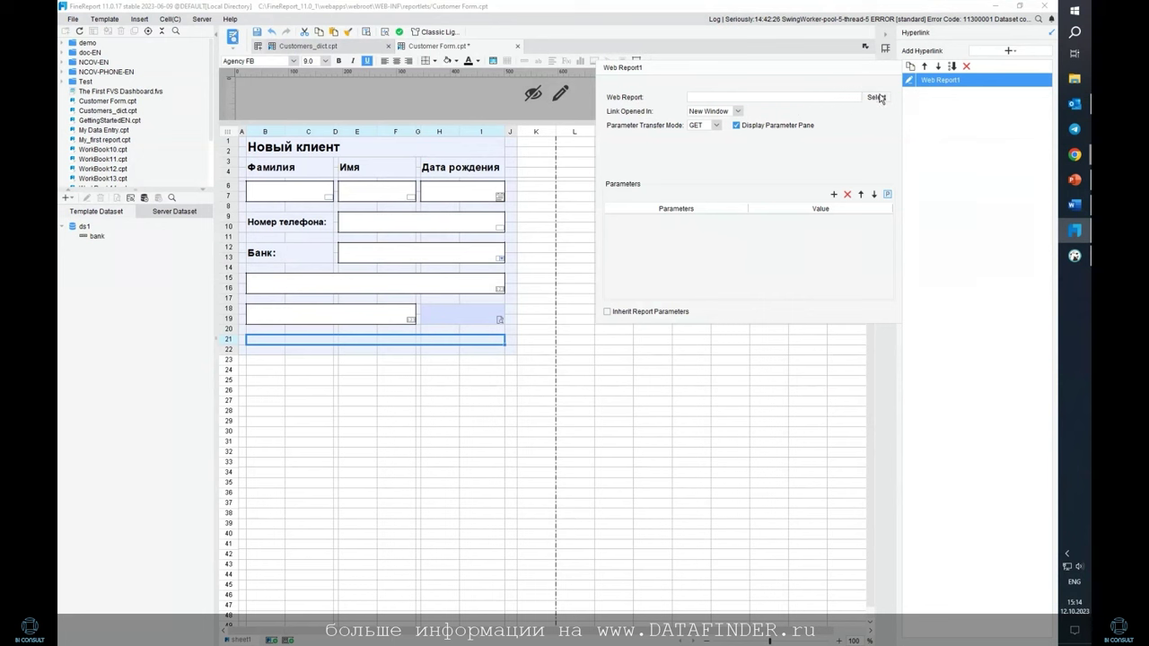
{"action": "left_click", "coordinate": [876, 96]}
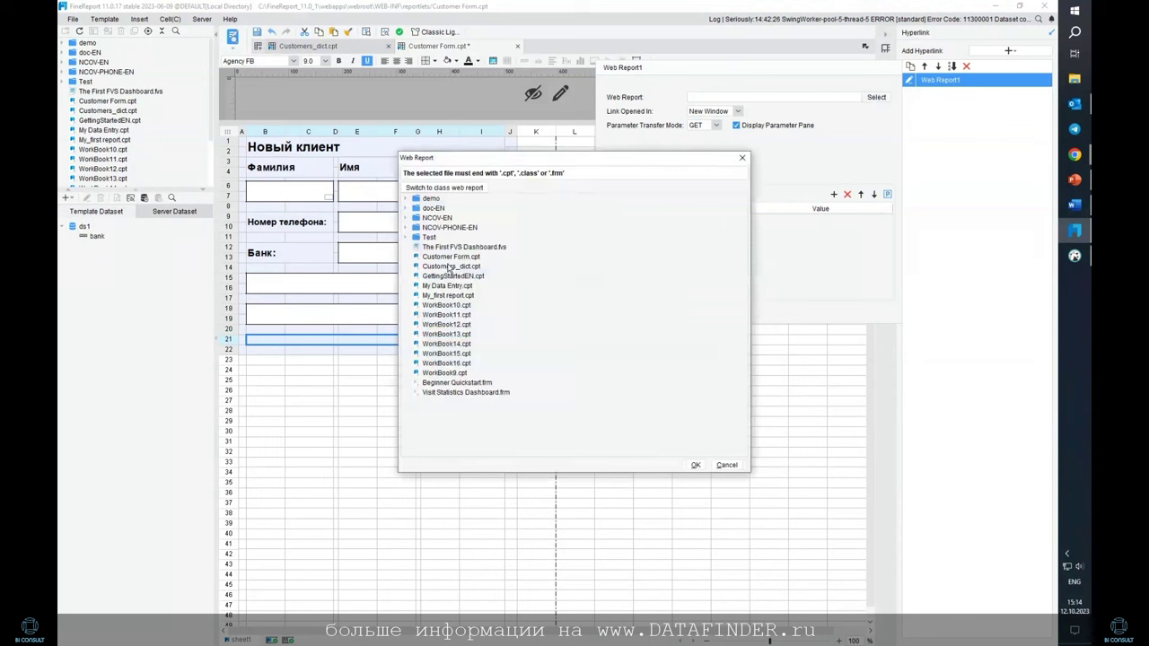
{"action": "left_click", "coordinate": [449, 267]}
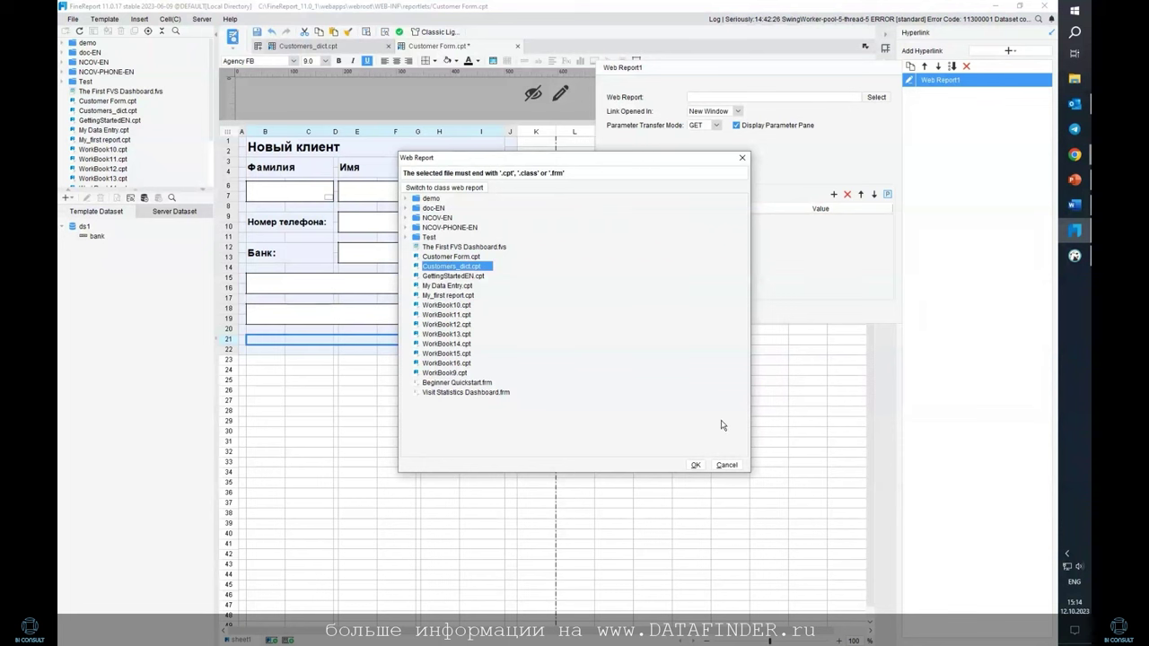
{"action": "left_click", "coordinate": [694, 465]}
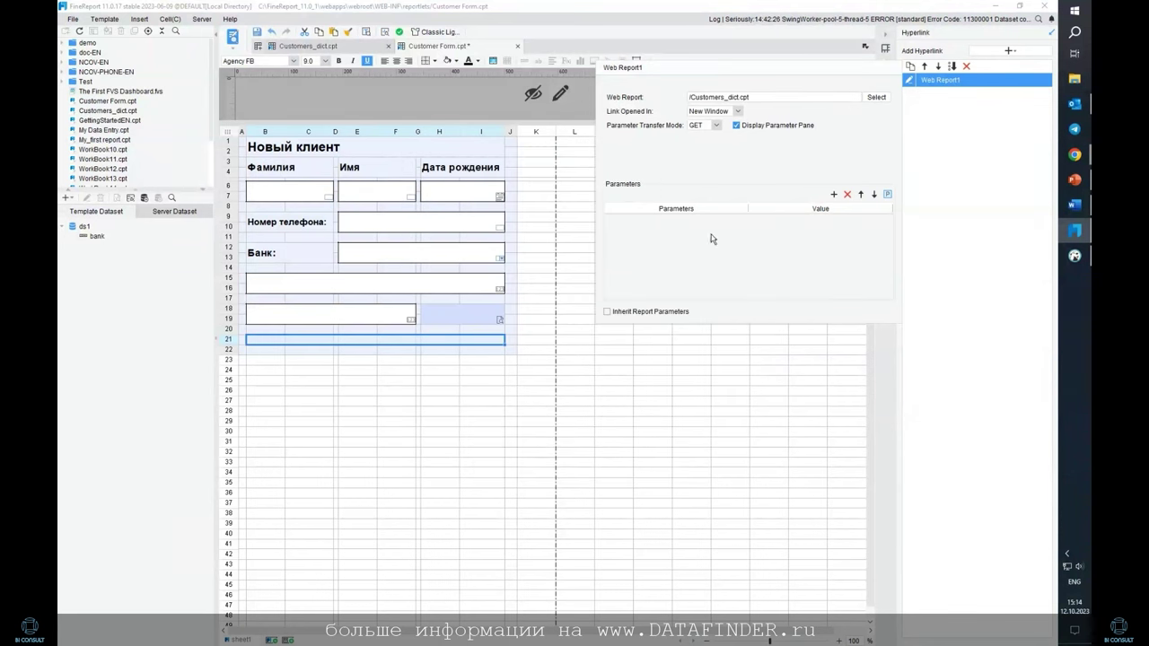
{"action": "left_click", "coordinate": [978, 140]}
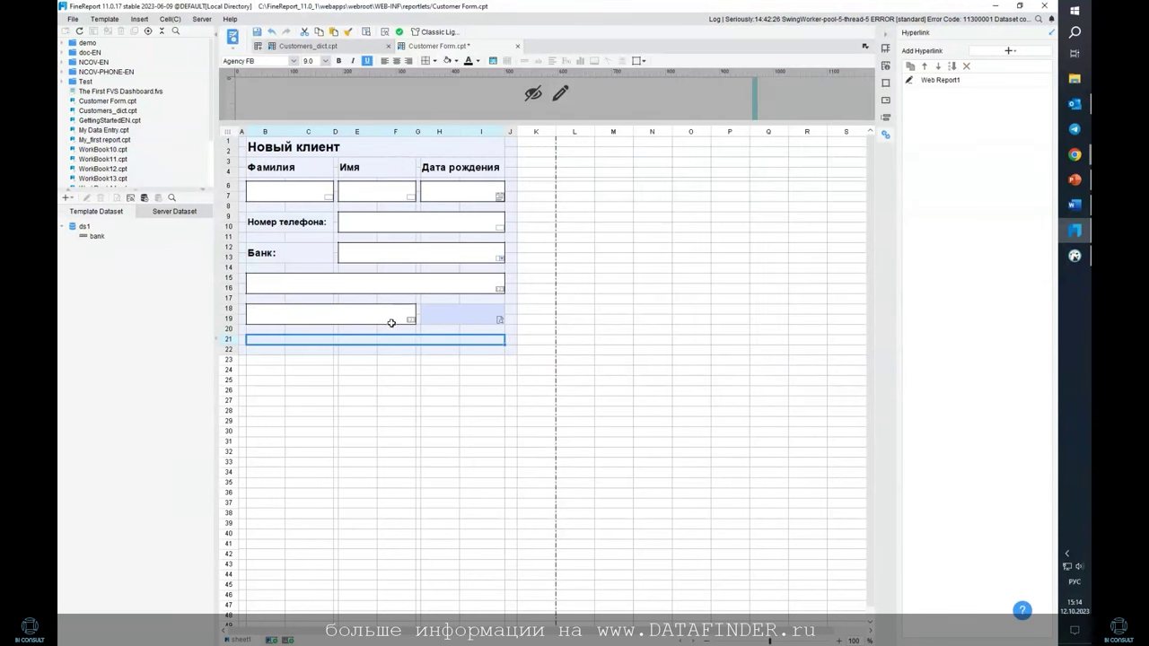
Merge cells B21 through I21 into one cell
{"action": "left_click", "coordinate": [384, 341]}
{"action": "left_click", "coordinate": [258, 342]}
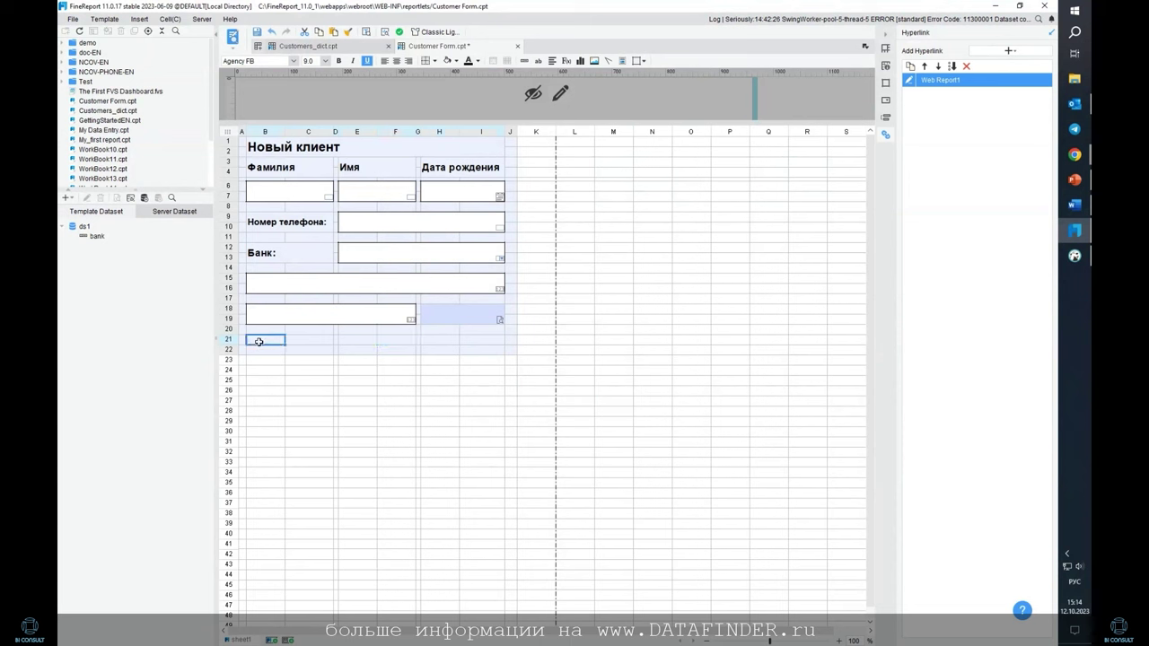
{"action": "left_click", "coordinate": [288, 340]}
{"action": "left_click_drag", "start_coordinate": [266, 341], "coordinate": [469, 340]}
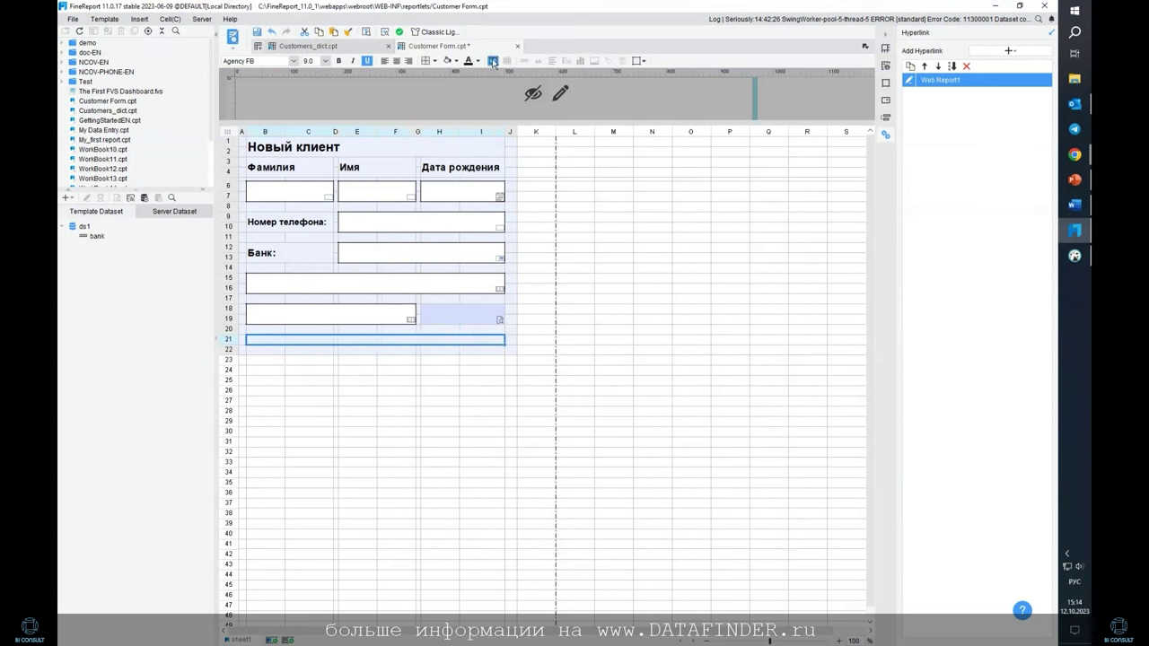
{"action": "left_click", "coordinate": [493, 61]}
{"action": "left_click", "coordinate": [533, 342]}
Enter 'Перейти к справочнику клиентов' in merged cell B21 and make it bold
{"action": "type", "text": "В"}
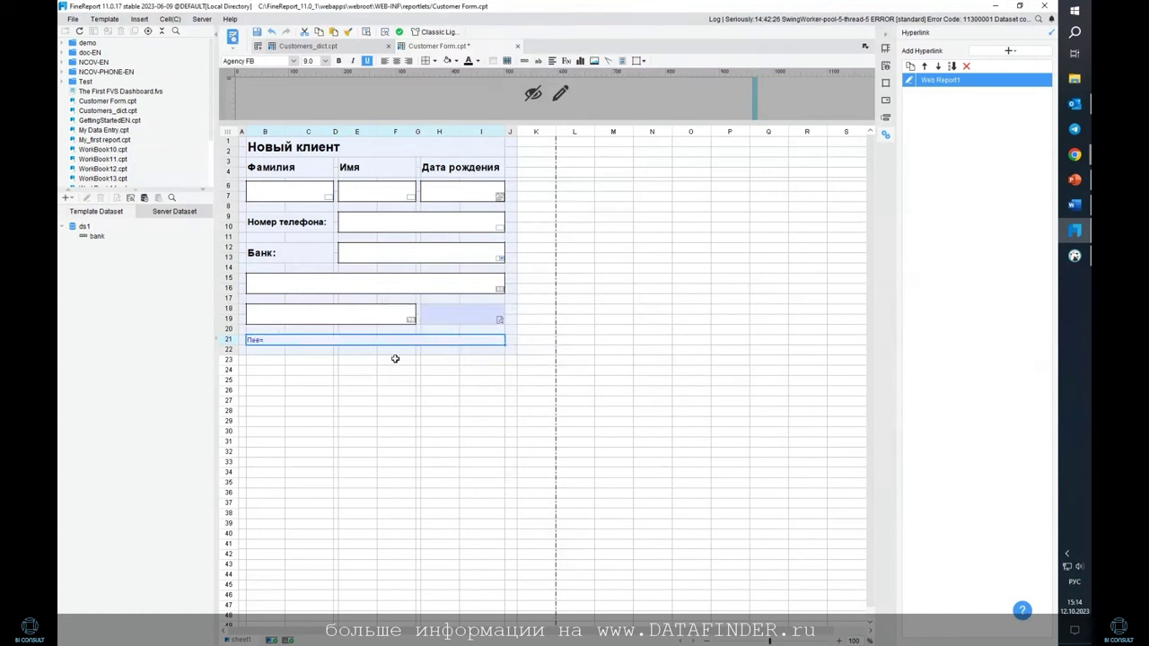
{"action": "type", "text": "ерейти на вклад"}
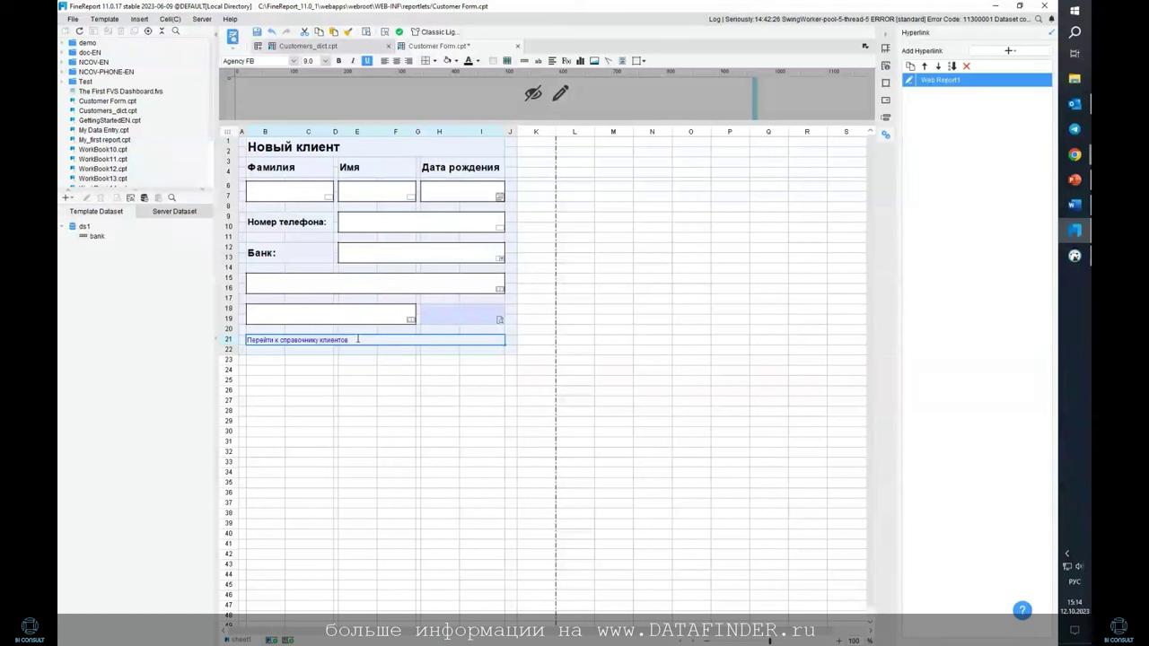
{"action": "left_click", "coordinate": [383, 342]}
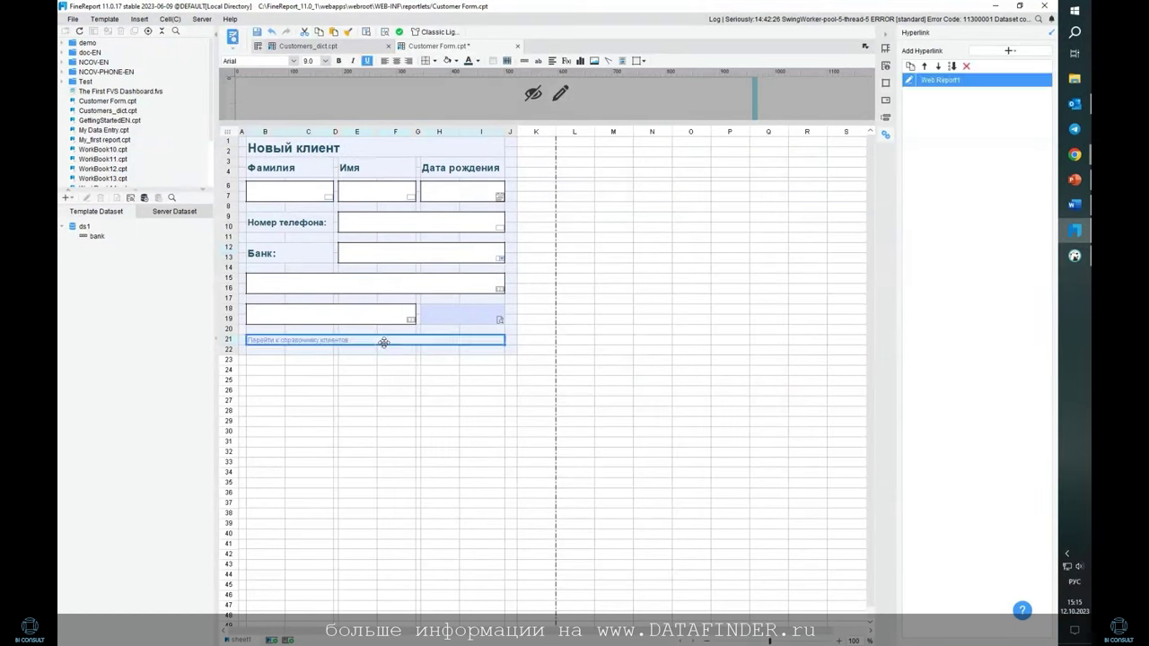
{"action": "left_click", "coordinate": [481, 63]}
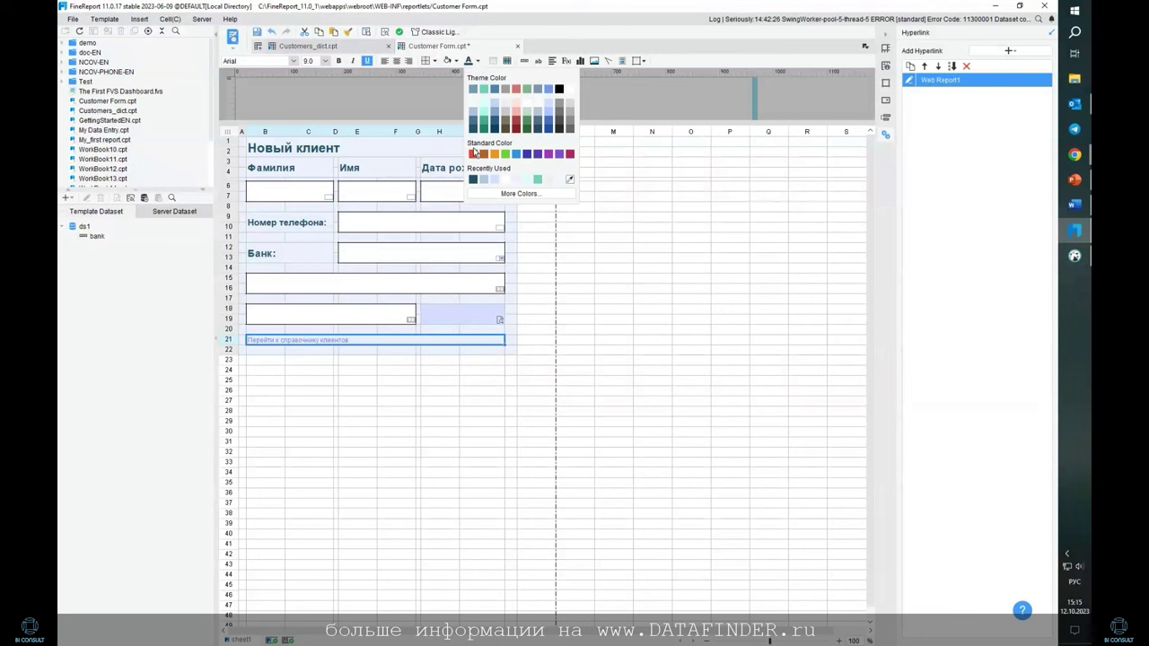
{"action": "left_click", "coordinate": [614, 287]}
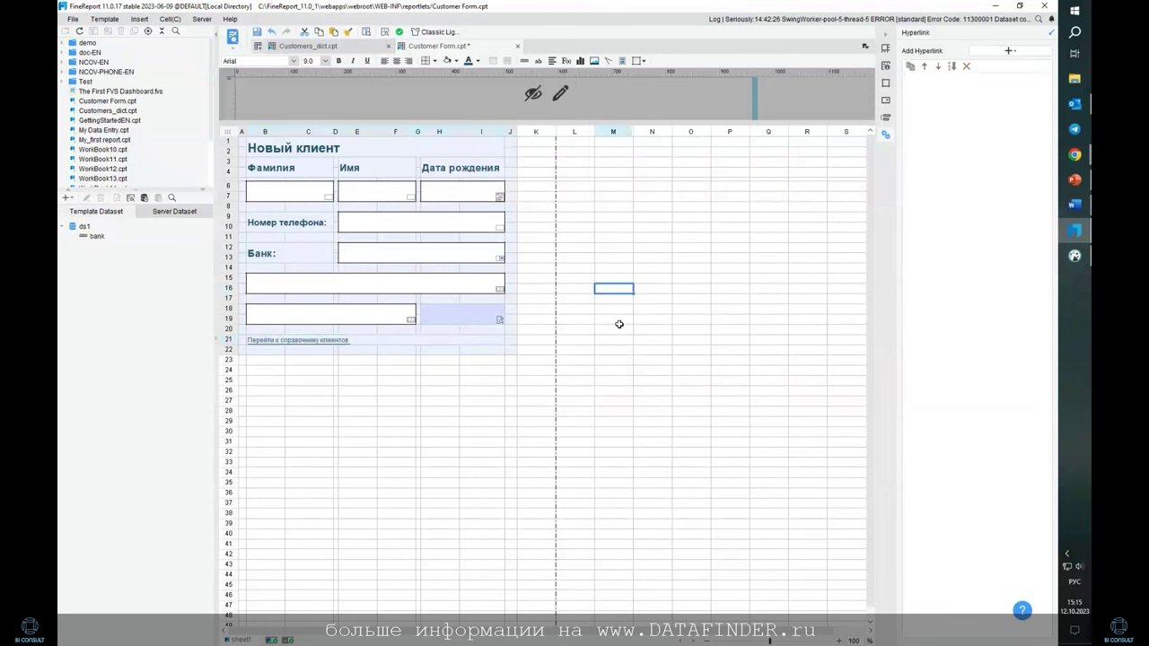
{"action": "left_click", "coordinate": [379, 341]}
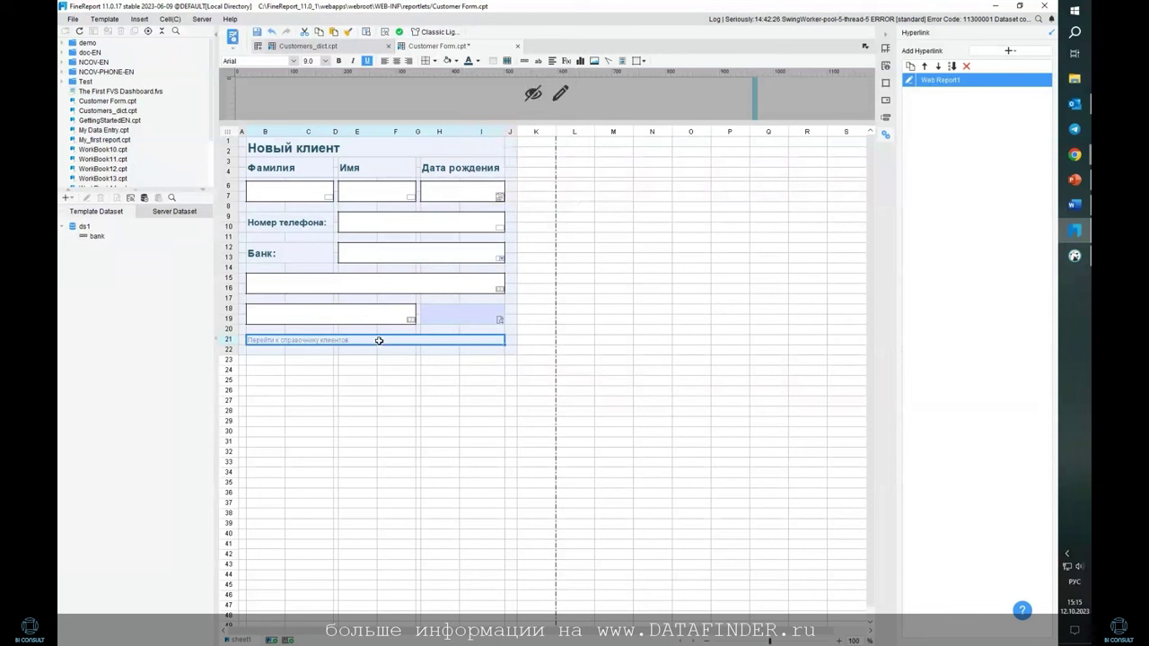
{"action": "left_click", "coordinate": [339, 62]}
Apply a Bottom Double Border to the title cell B1:I2
{"action": "left_click", "coordinate": [642, 379]}
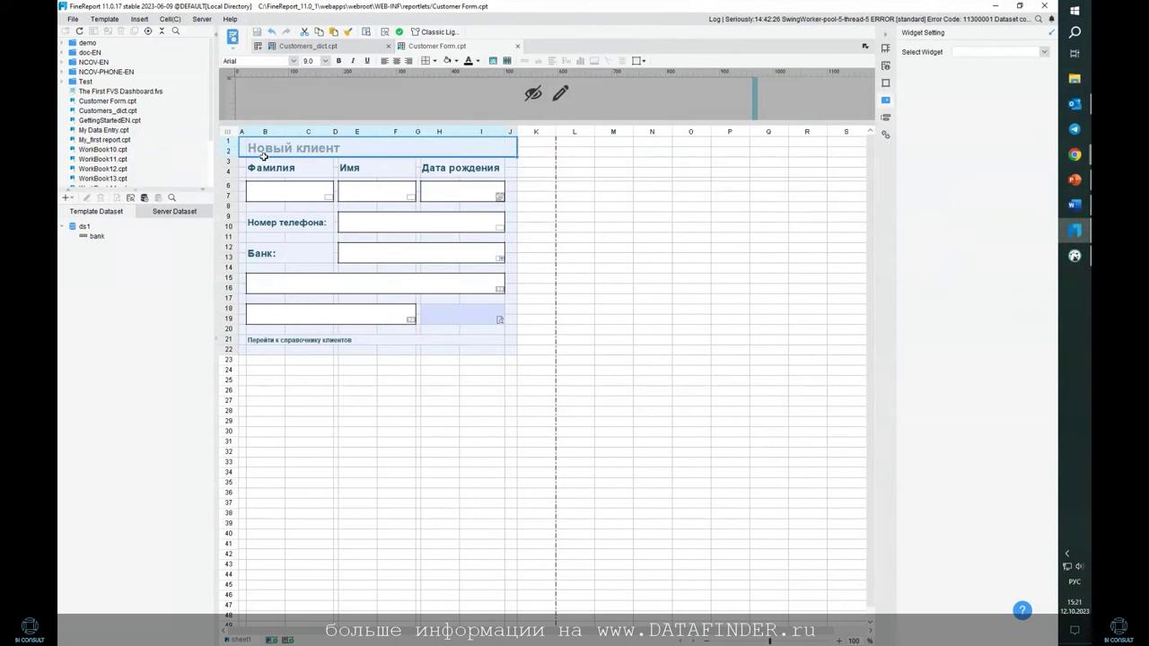
{"action": "left_click_drag", "start_coordinate": [246, 153], "coordinate": [510, 151]}
{"action": "left_click", "coordinate": [435, 61]}
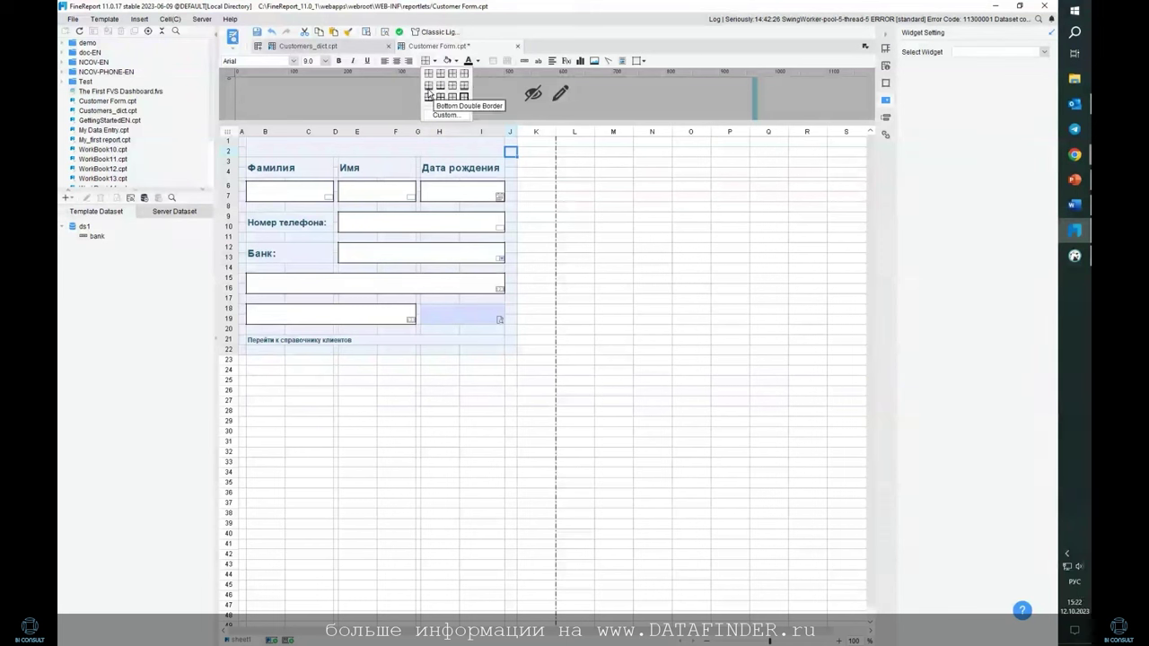
{"action": "left_click", "coordinate": [431, 91]}
Retype the title 'Новый клиент' in the merged title cell
{"action": "left_click", "coordinate": [479, 145]}
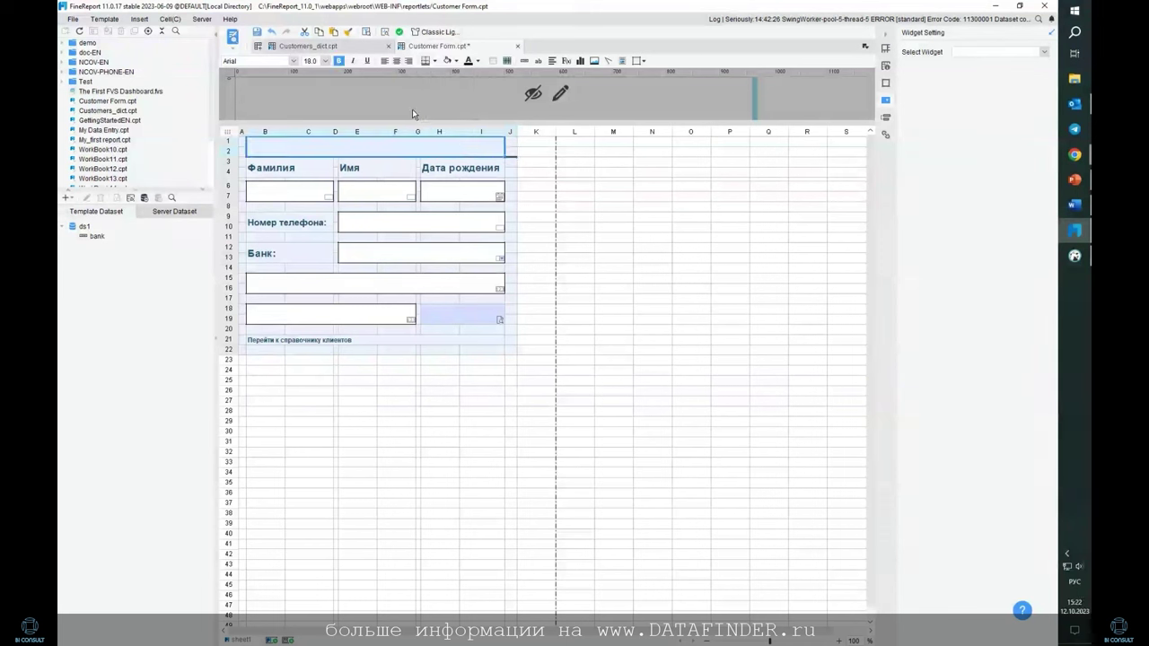
{"action": "left_click", "coordinate": [244, 150]}
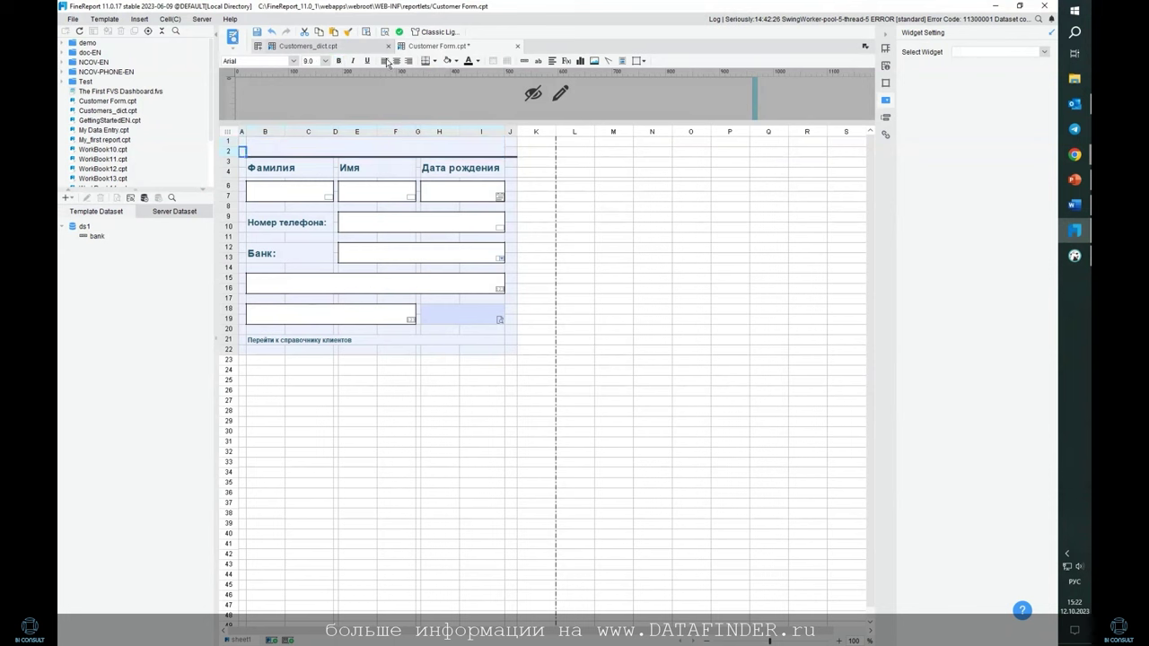
{"action": "left_click", "coordinate": [292, 149]}
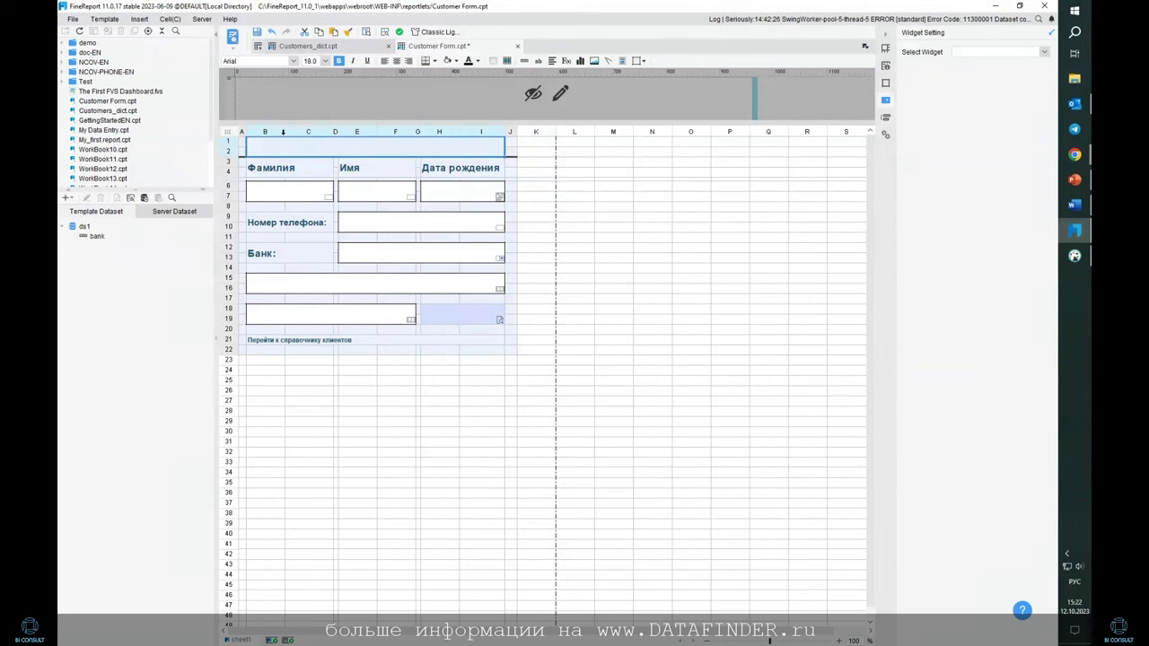
{"action": "type", "text": "Новый"}
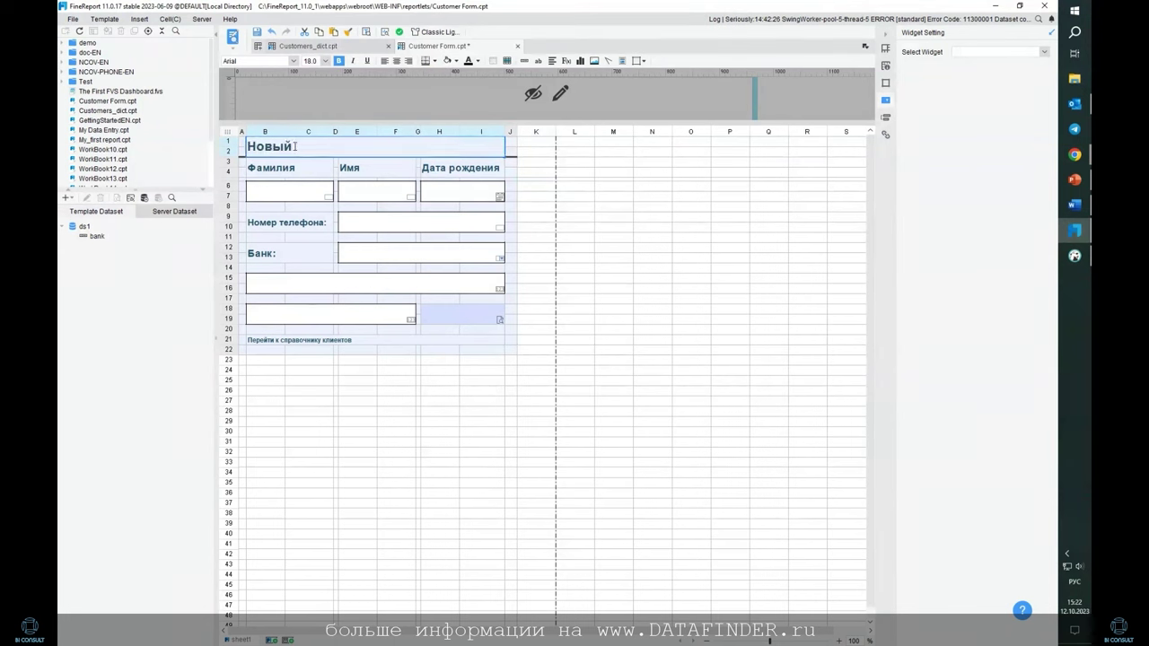
{"action": "type", "text": " клиент"}
{"action": "key", "text": "Return"}
{"action": "left_click", "coordinate": [623, 238]}
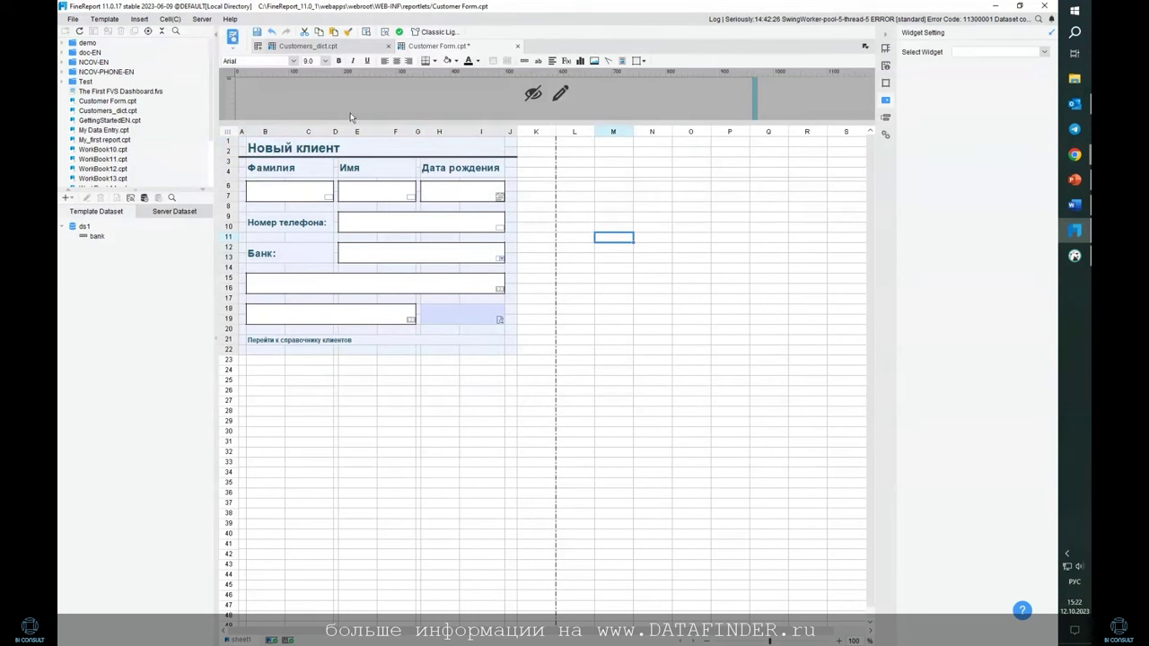
{"action": "left_click", "coordinate": [235, 45]}
Turn merged cell H18:I19 into a custom Button widget captioned 'Отправить'
{"action": "left_click", "coordinate": [433, 311]}
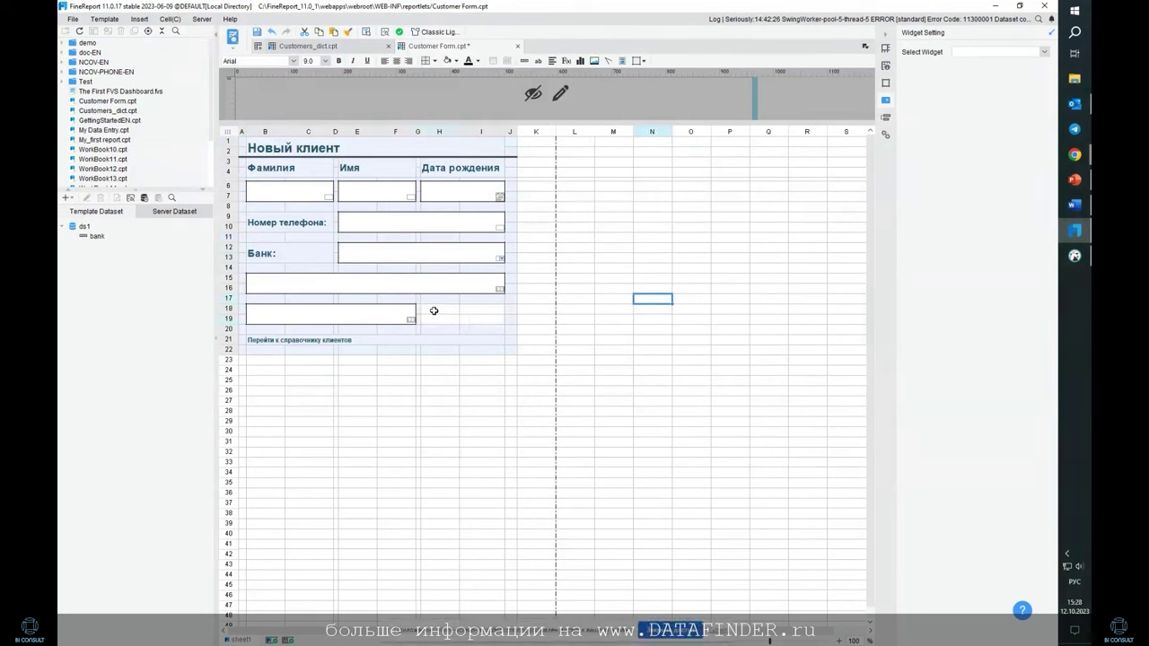
{"action": "left_click", "coordinate": [483, 318]}
{"action": "left_click", "coordinate": [1044, 51]}
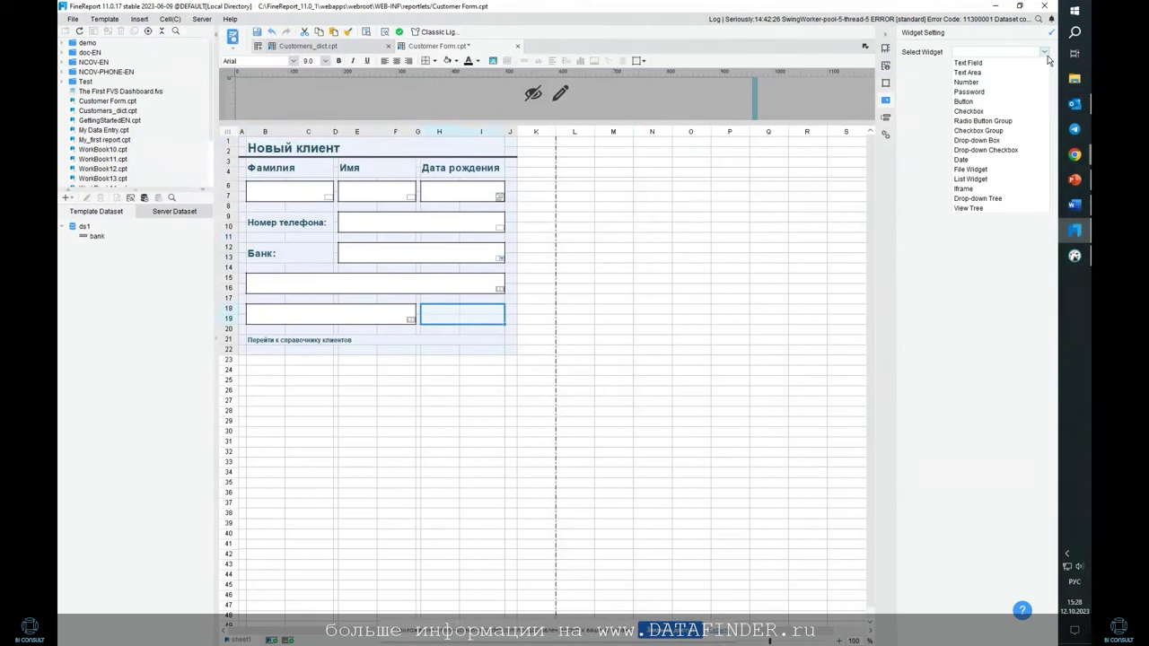
{"action": "left_click", "coordinate": [1005, 103]}
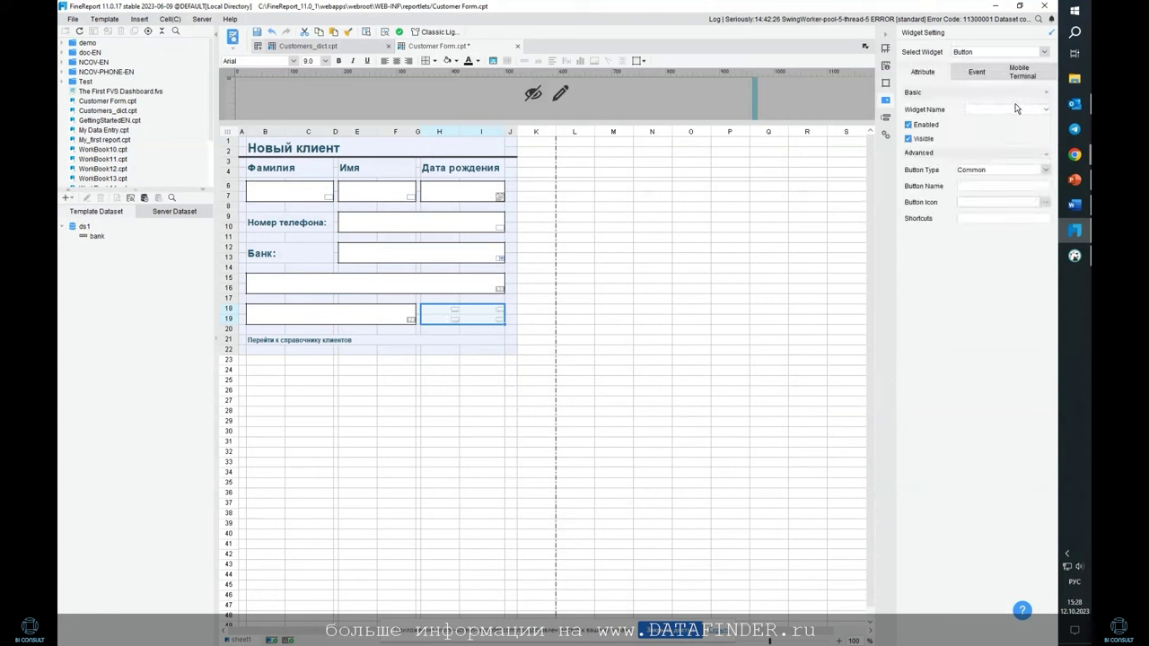
{"action": "left_click", "coordinate": [1046, 173]}
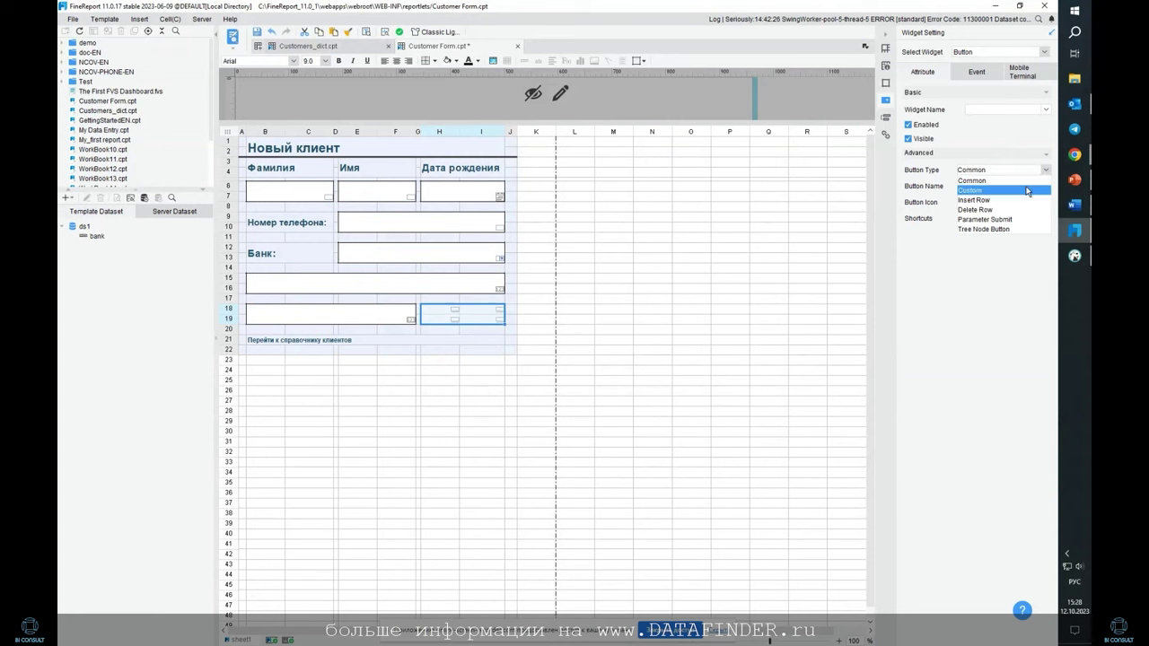
{"action": "left_click", "coordinate": [1027, 190]}
{"action": "left_click", "coordinate": [1023, 184]}
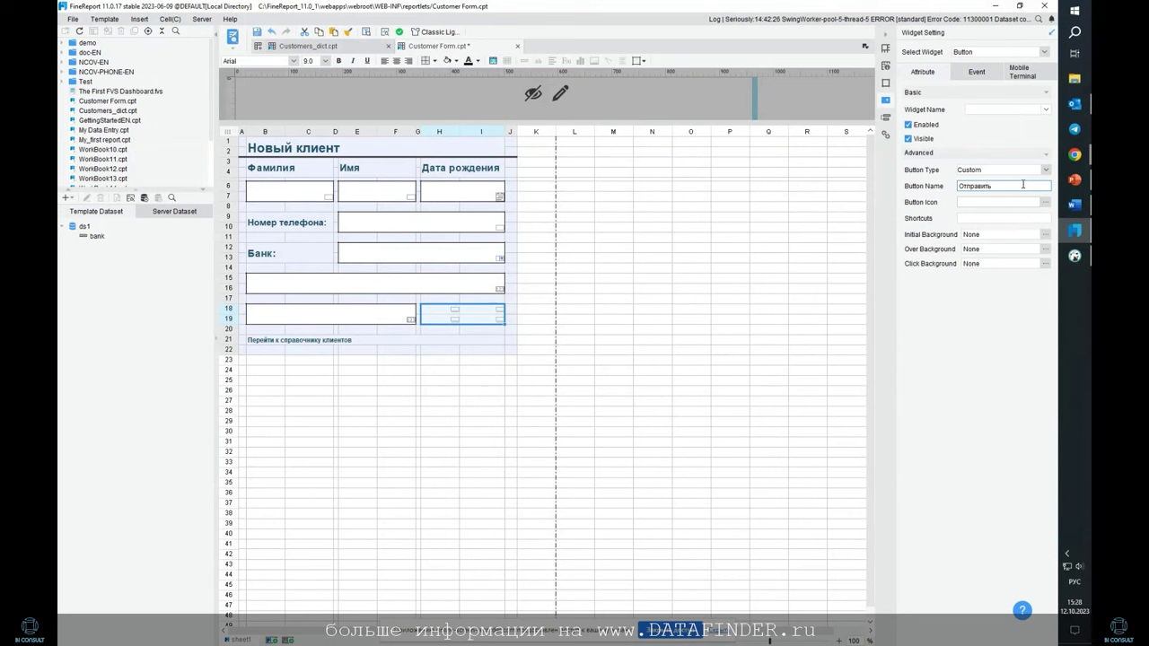
Set the button's icon to the green check mark
{"action": "left_click", "coordinate": [1045, 202]}
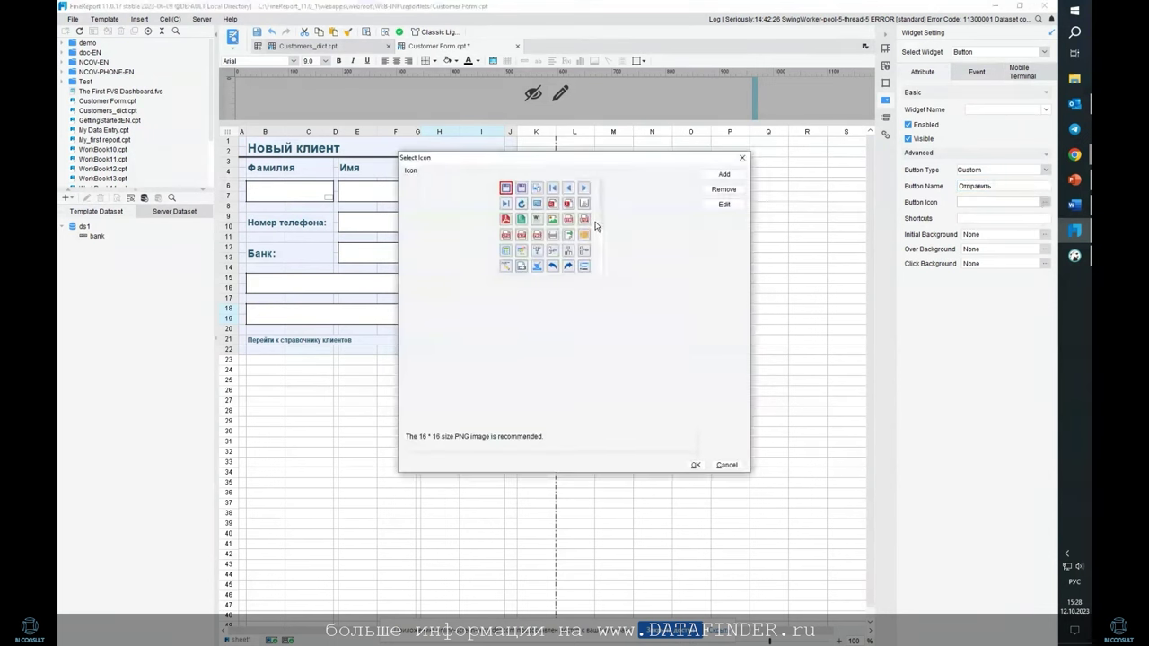
{"action": "left_click_drag", "start_coordinate": [602, 208], "coordinate": [604, 267]}
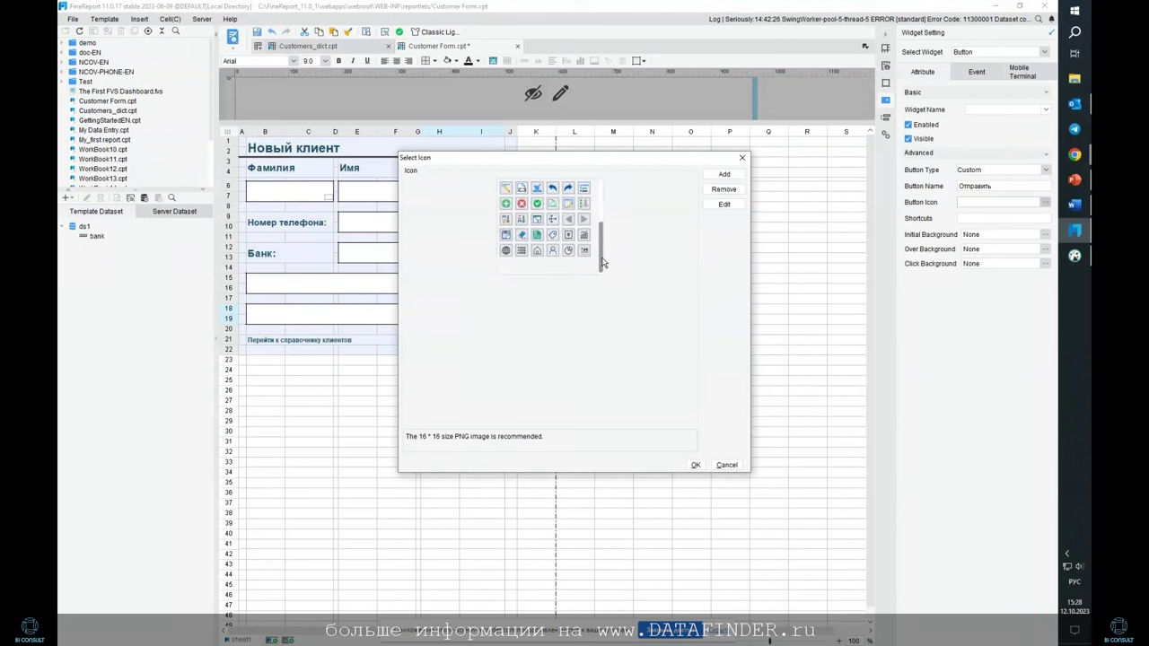
{"action": "scroll", "coordinate": [585, 238], "scroll_direction": "up", "scroll_amount": 5}
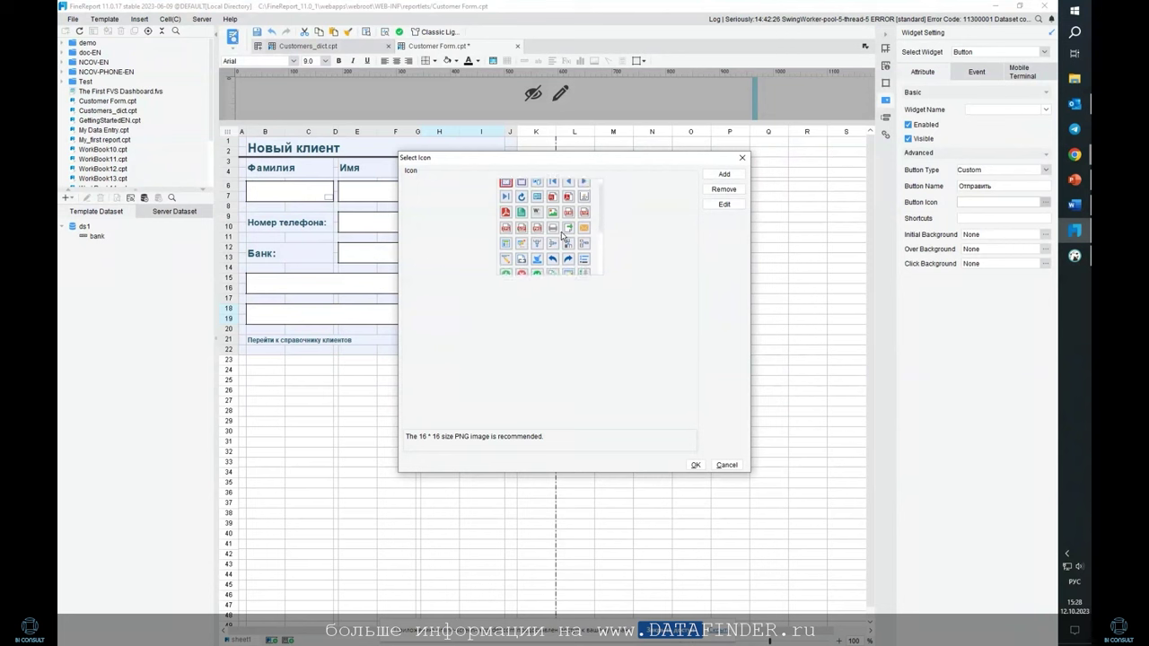
{"action": "scroll", "coordinate": [539, 229], "scroll_direction": "down", "scroll_amount": 1}
{"action": "left_click", "coordinate": [537, 260]}
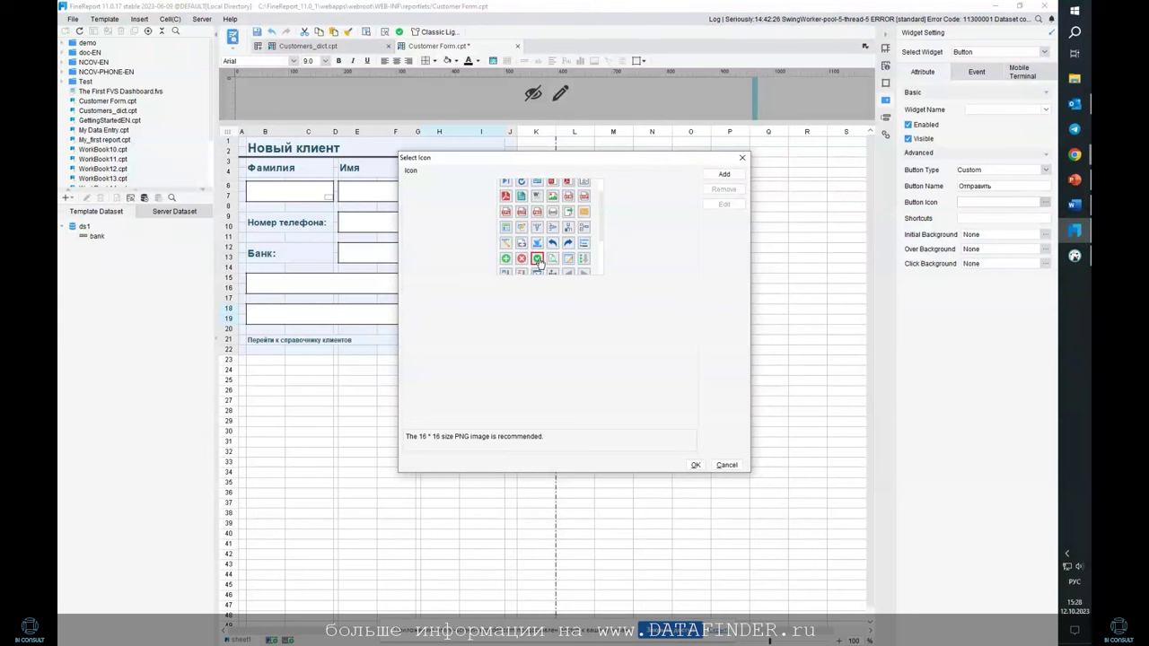
{"action": "left_click", "coordinate": [696, 465]}
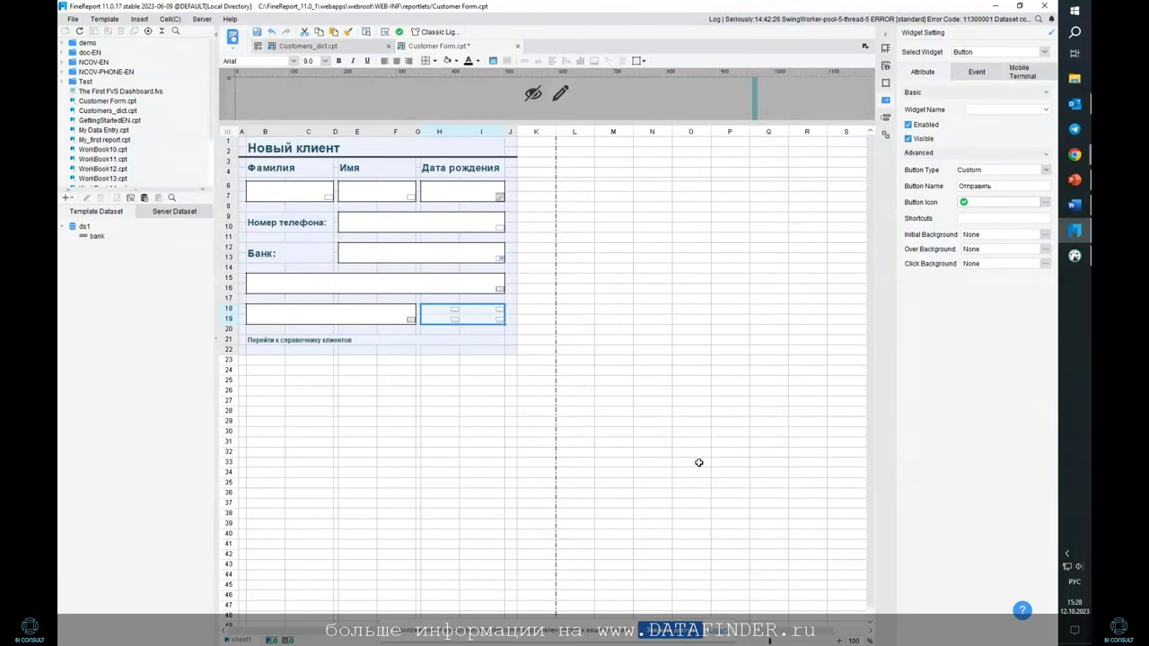
Give the button a light blue solid Initial Background
{"action": "left_click", "coordinate": [1044, 234]}
{"action": "left_click", "coordinate": [524, 174]}
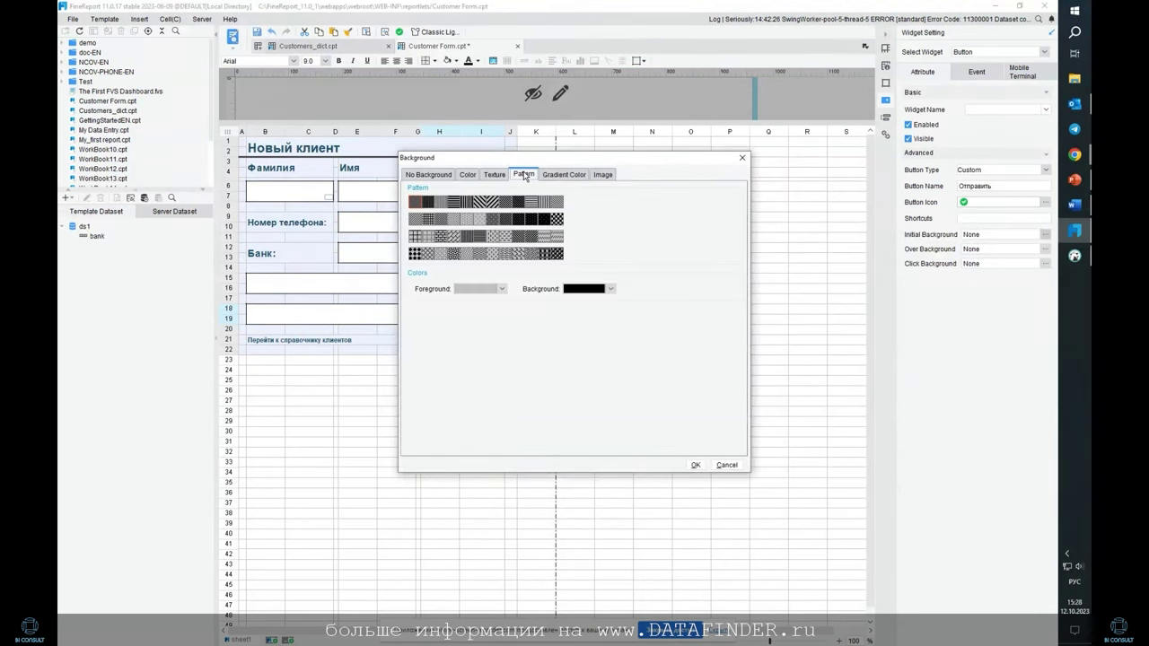
{"action": "left_click", "coordinate": [563, 174]}
{"action": "left_click", "coordinate": [603, 174]}
{"action": "left_click", "coordinate": [467, 174]}
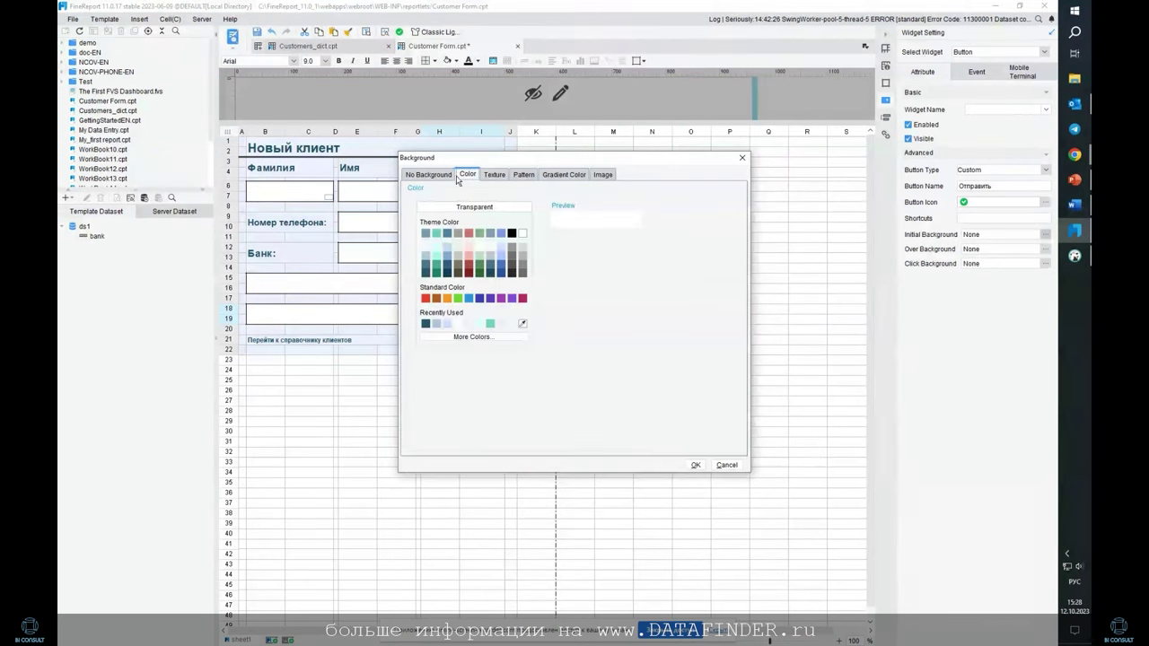
{"action": "left_click", "coordinate": [428, 174]}
{"action": "left_click", "coordinate": [467, 174]}
{"action": "left_click", "coordinate": [447, 247]}
{"action": "left_click", "coordinate": [697, 467]}
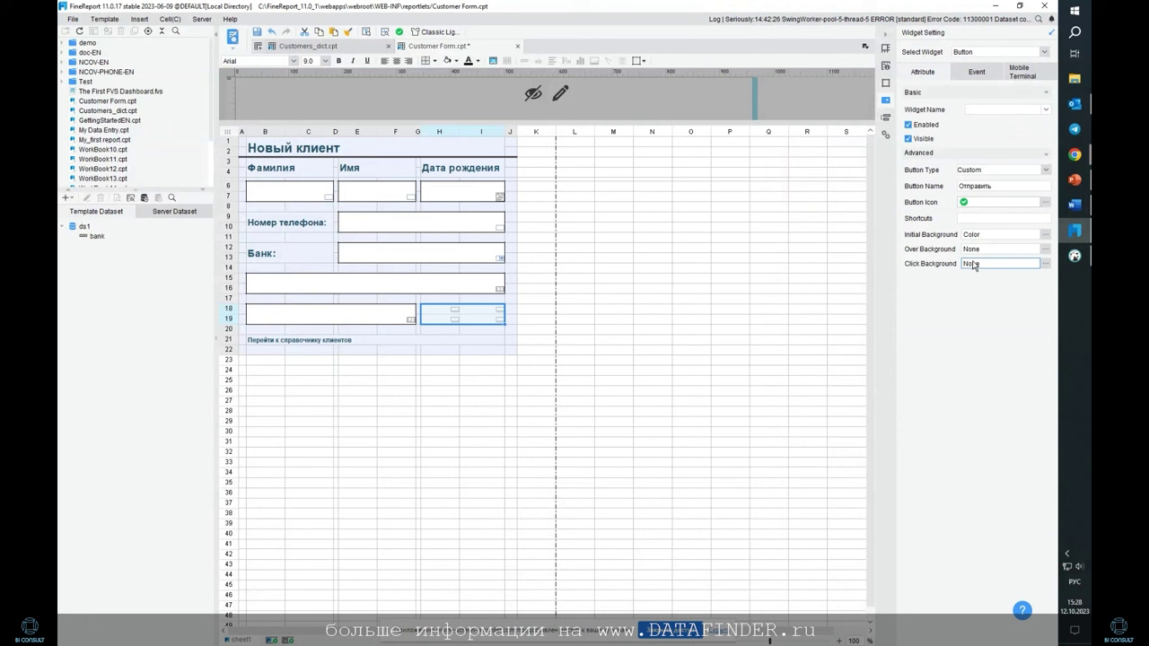
Set a dark teal Over Background and a light blue Click Background
{"action": "left_click", "coordinate": [1045, 248]}
{"action": "left_click", "coordinate": [468, 174]}
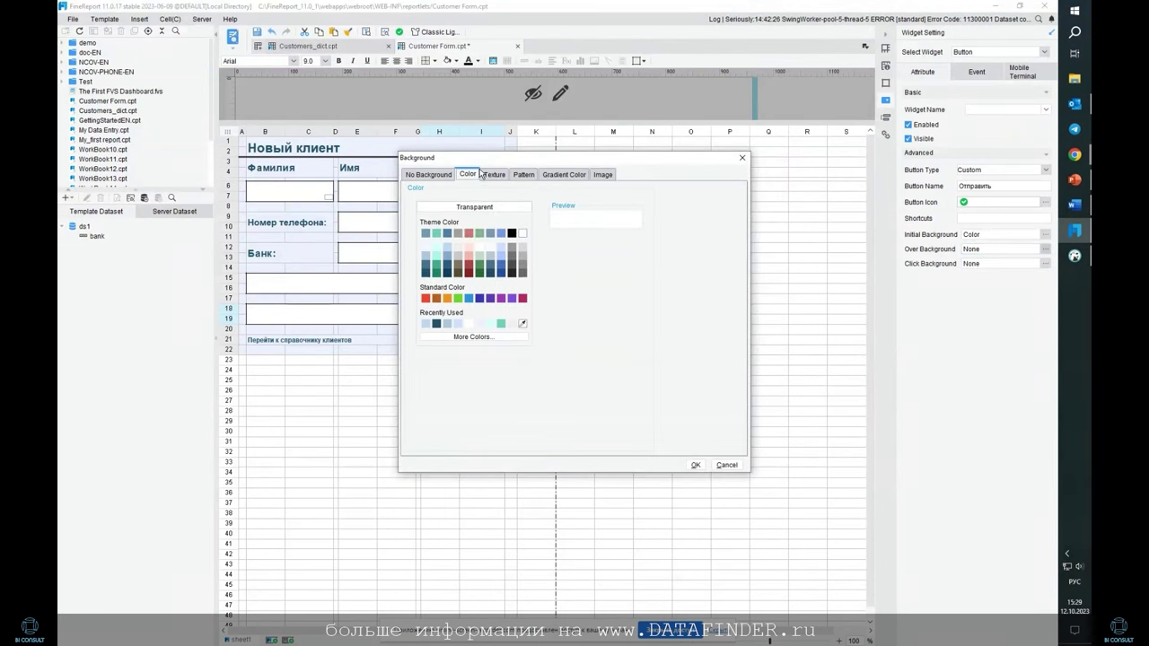
{"action": "left_click", "coordinate": [425, 274]}
{"action": "left_click", "coordinate": [695, 465]}
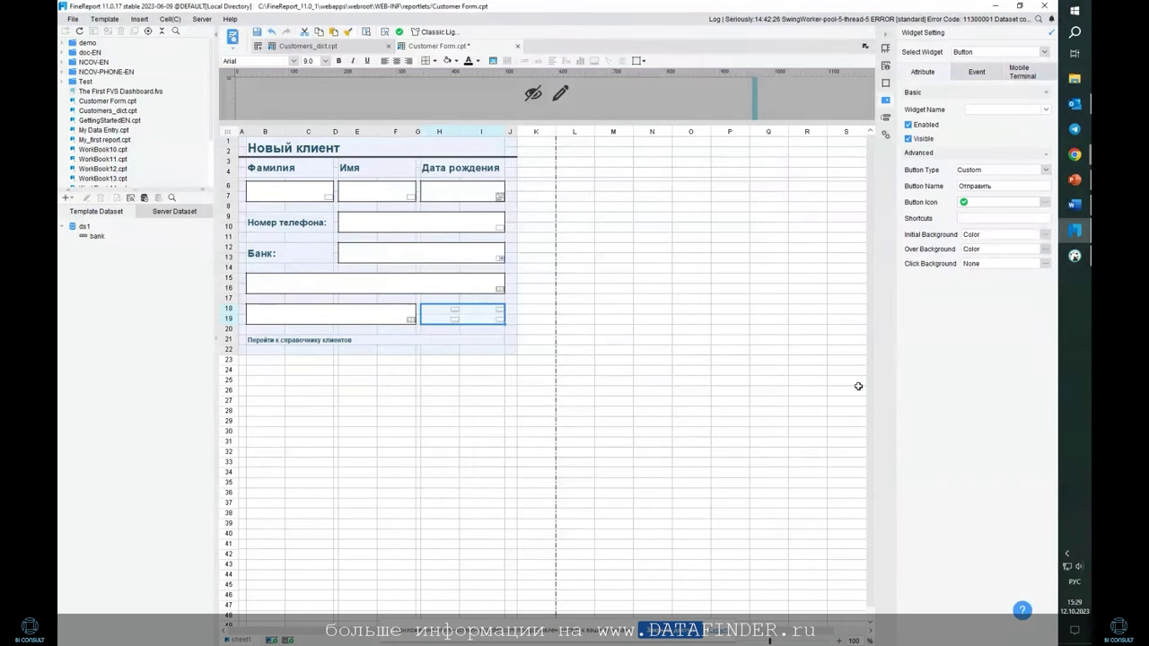
{"action": "left_click", "coordinate": [1044, 263]}
{"action": "left_click", "coordinate": [468, 174]}
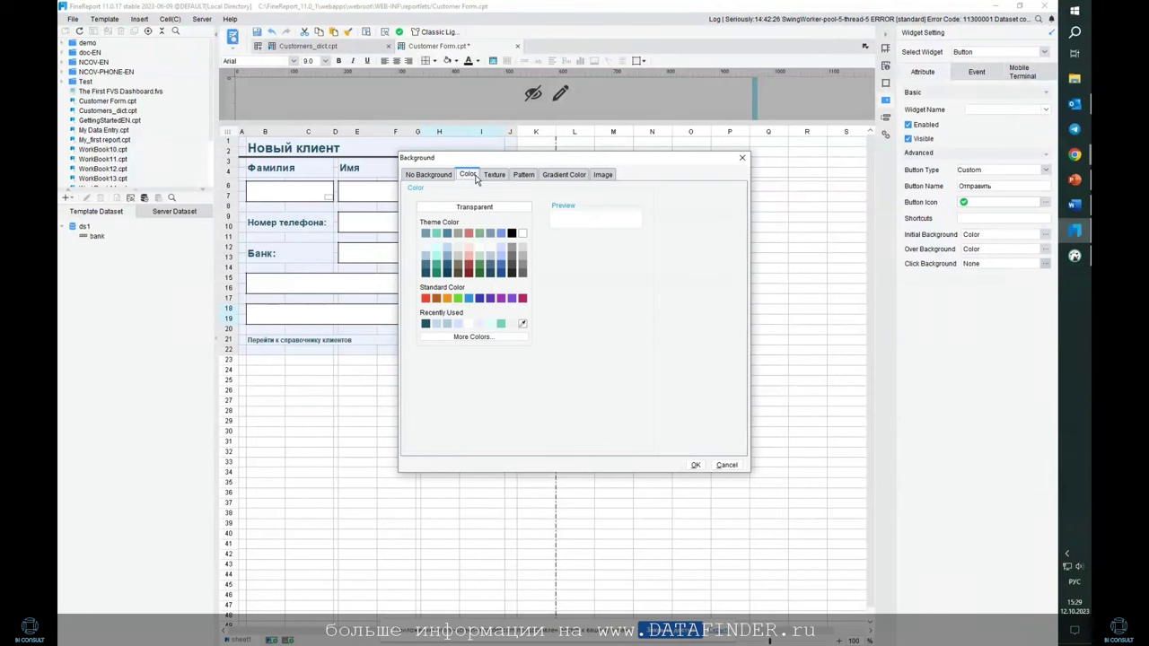
{"action": "left_click", "coordinate": [447, 248]}
{"action": "left_click", "coordinate": [703, 460]}
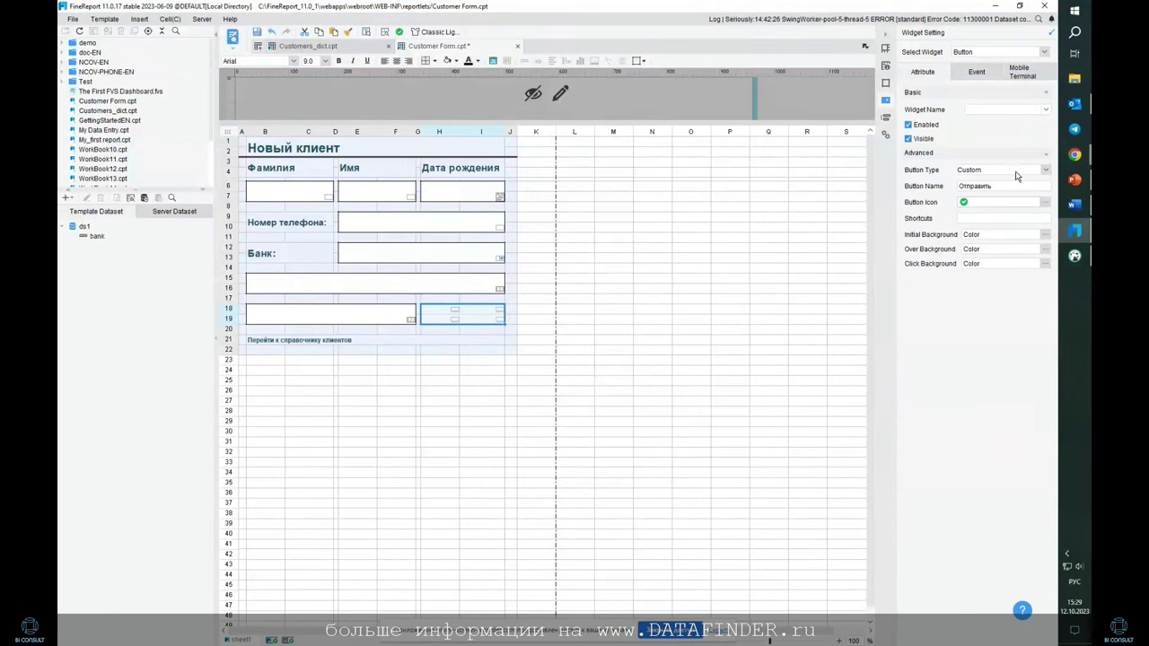
Add a Click event to the button using Commit to Database with Smart Submit
{"action": "left_click", "coordinate": [976, 71]}
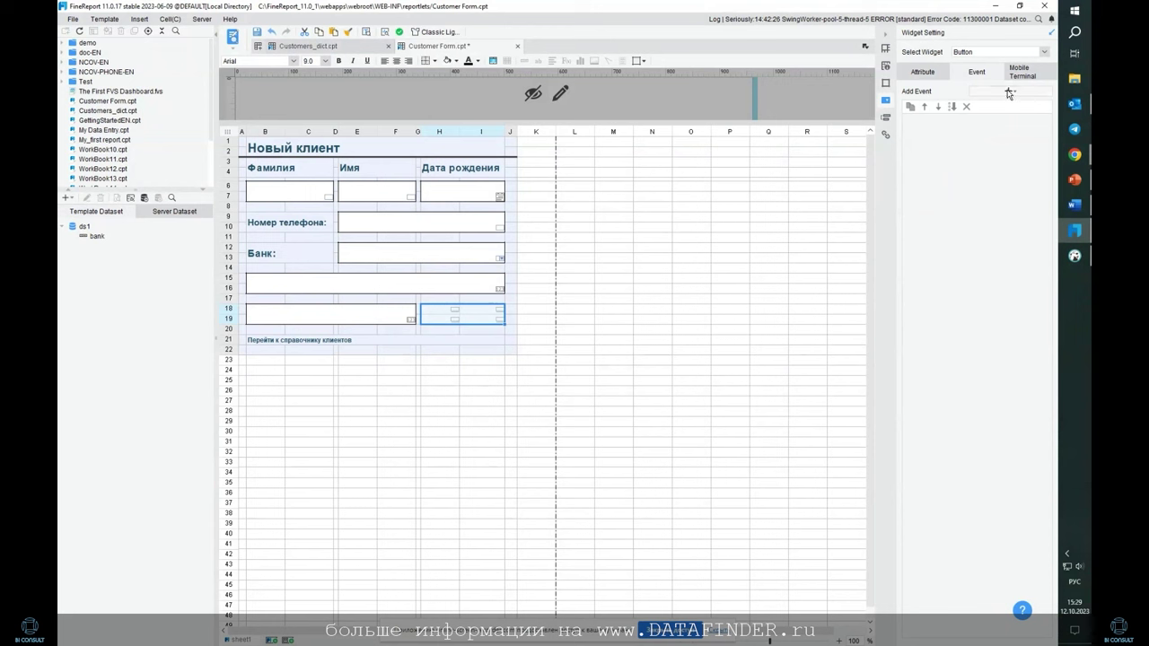
{"action": "left_click", "coordinate": [1009, 92]}
{"action": "left_click", "coordinate": [1007, 114]}
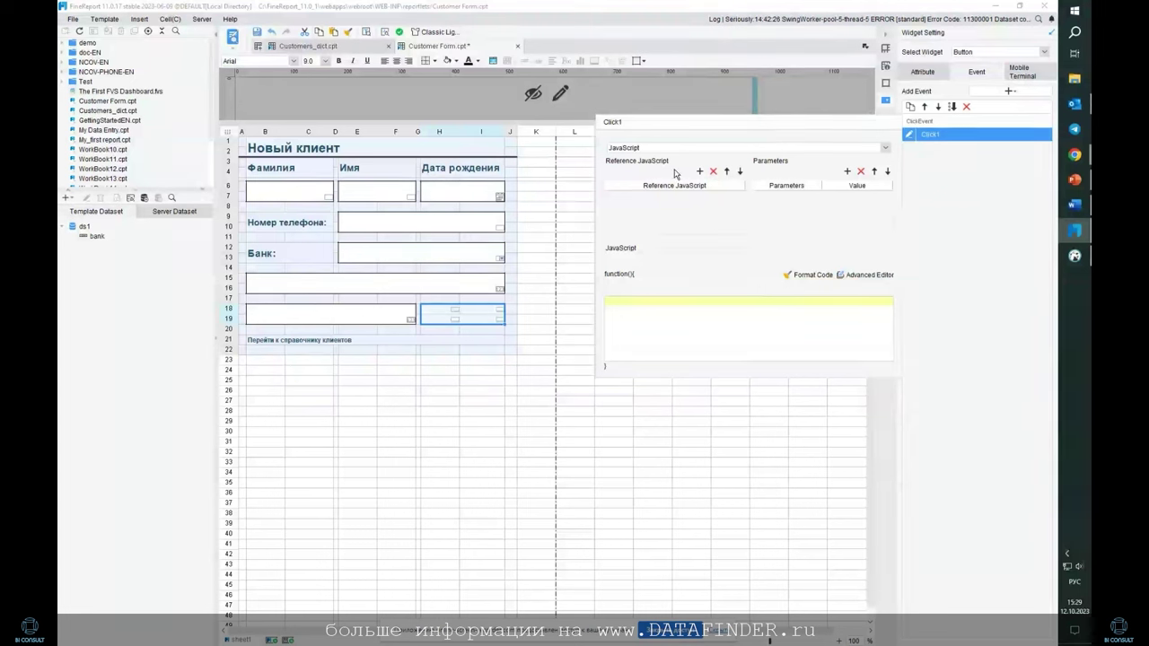
{"action": "left_click", "coordinate": [885, 149]}
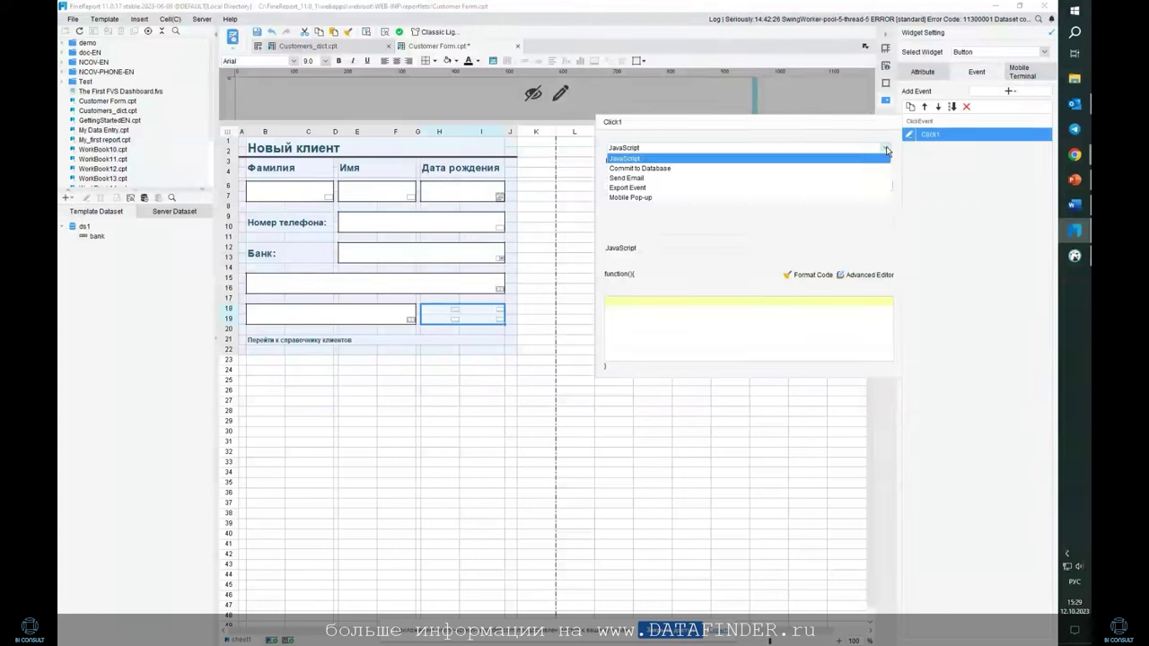
{"action": "left_click", "coordinate": [815, 169]}
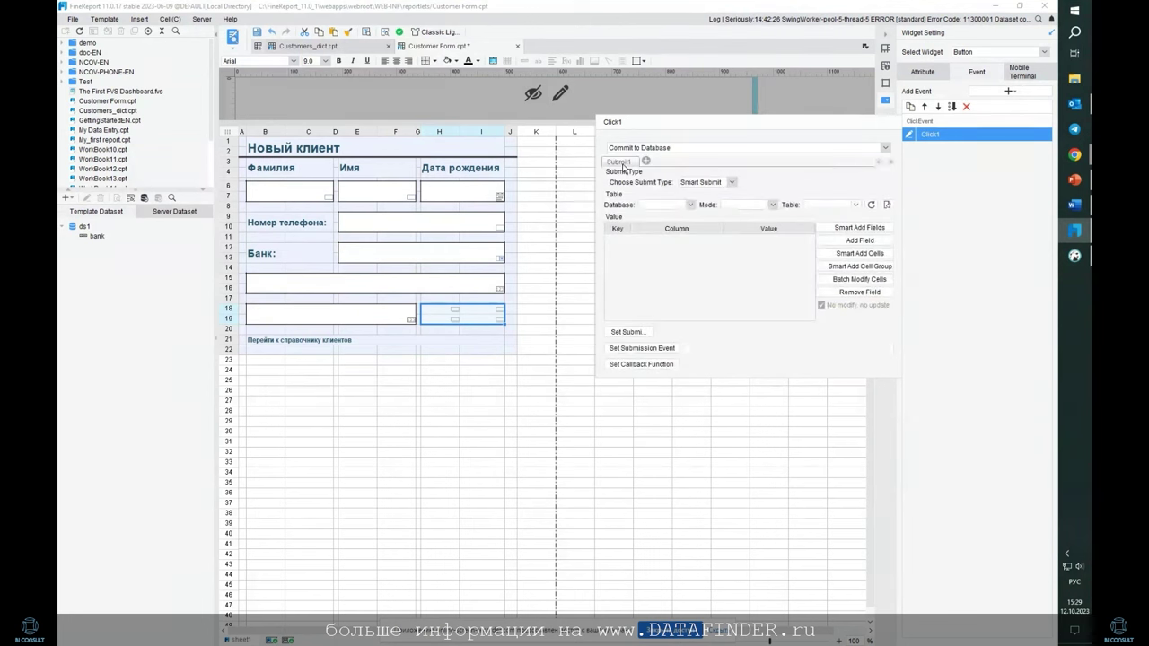
{"action": "left_click", "coordinate": [731, 183]}
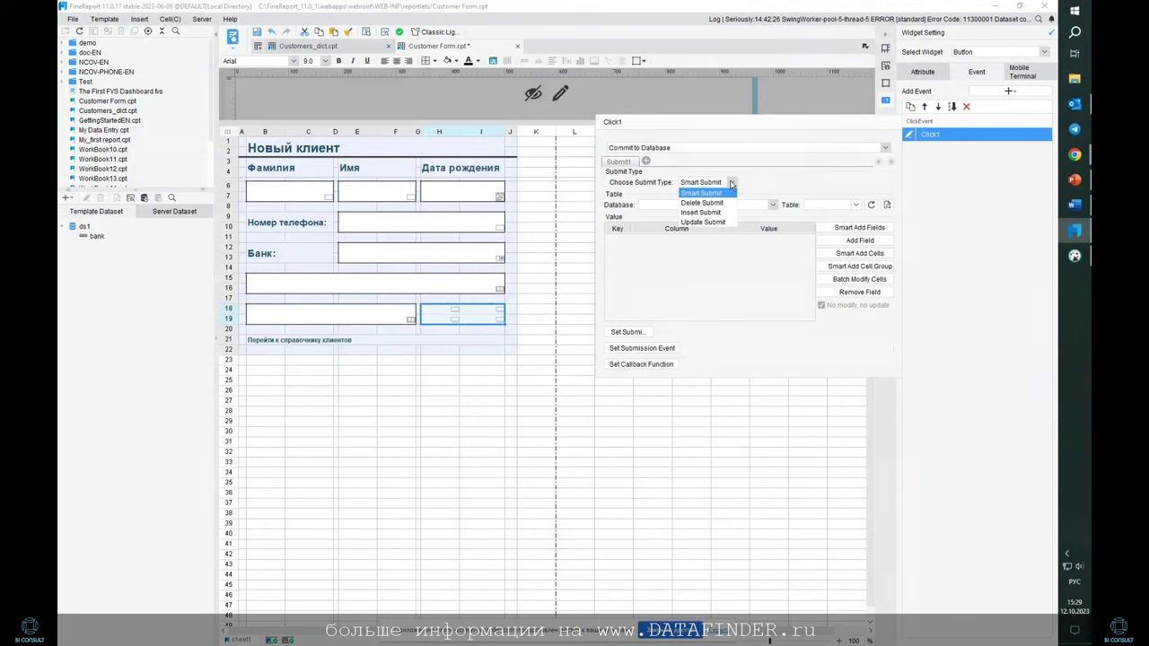
{"action": "left_click", "coordinate": [701, 193]}
Target Lesson 4 / test / fr_customers and add its fields, removing id
{"action": "left_click", "coordinate": [690, 204]}
{"action": "left_click", "coordinate": [680, 283]}
{"action": "left_click", "coordinate": [771, 204]}
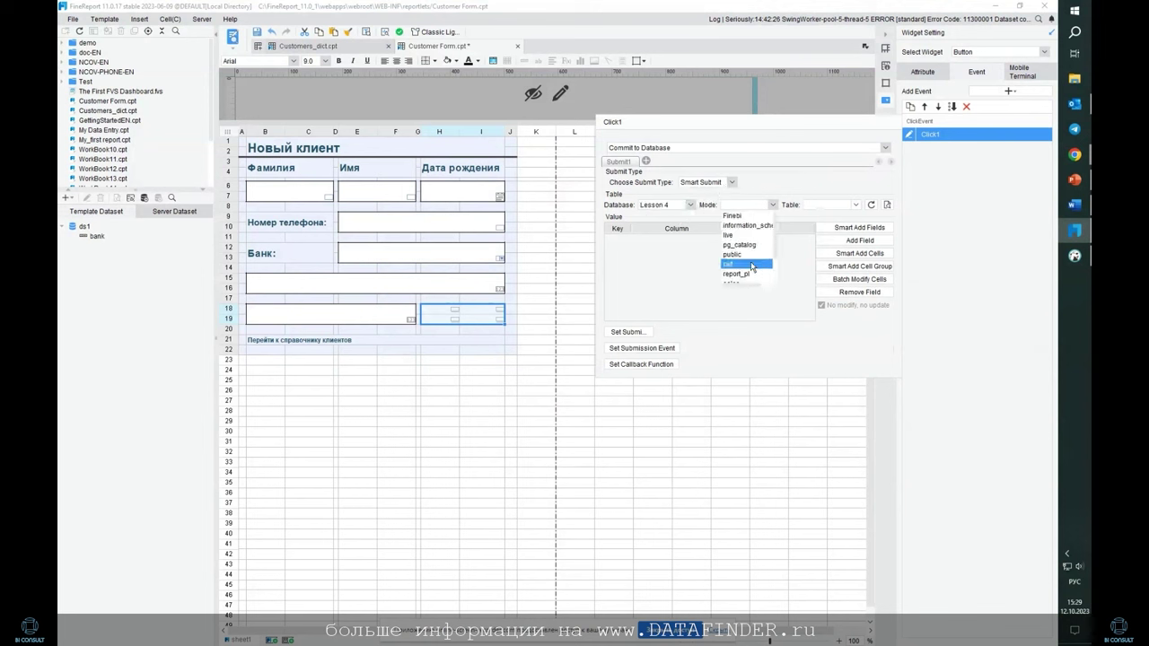
{"action": "left_click", "coordinate": [745, 269]}
{"action": "left_click", "coordinate": [857, 204]}
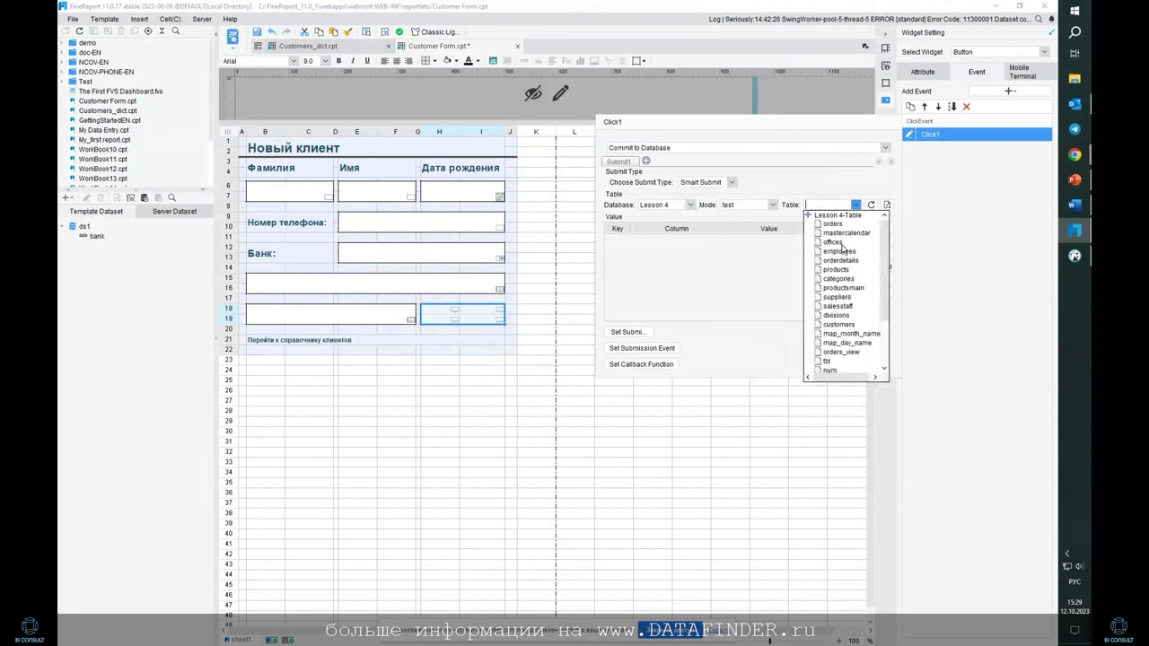
{"action": "left_click", "coordinate": [822, 203]}
{"action": "type", "text": "fr"}
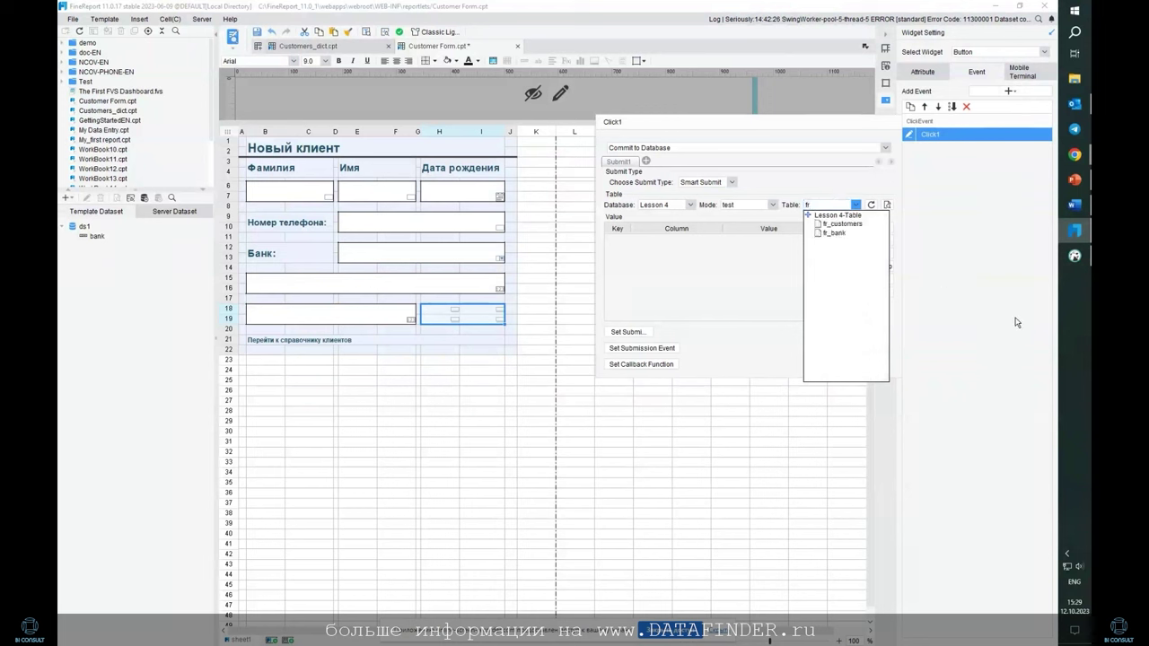
{"action": "left_click", "coordinate": [840, 224]}
{"action": "left_click", "coordinate": [859, 227]}
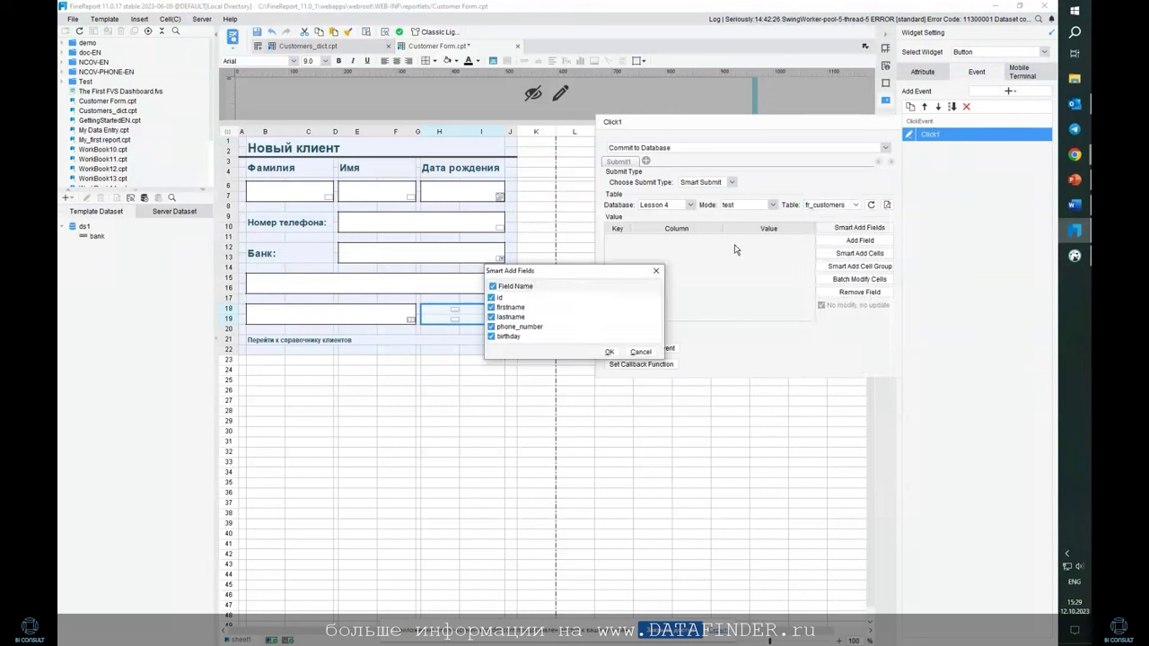
{"action": "left_click", "coordinate": [614, 353]}
{"action": "left_click", "coordinate": [718, 240]}
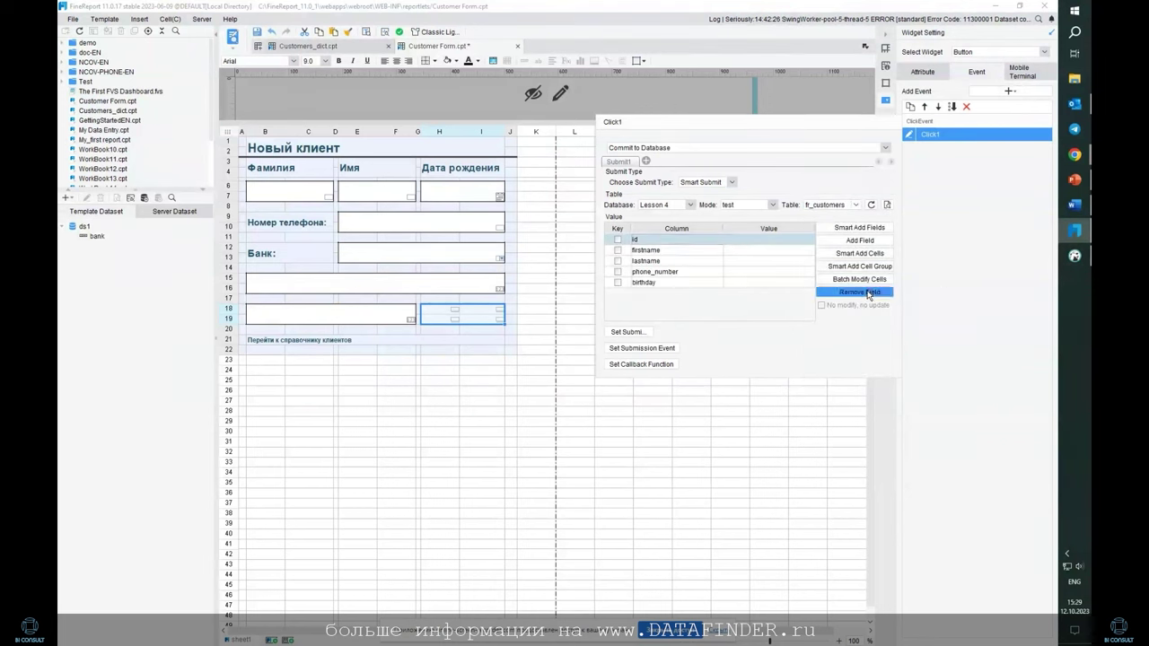
{"action": "left_click", "coordinate": [859, 292]}
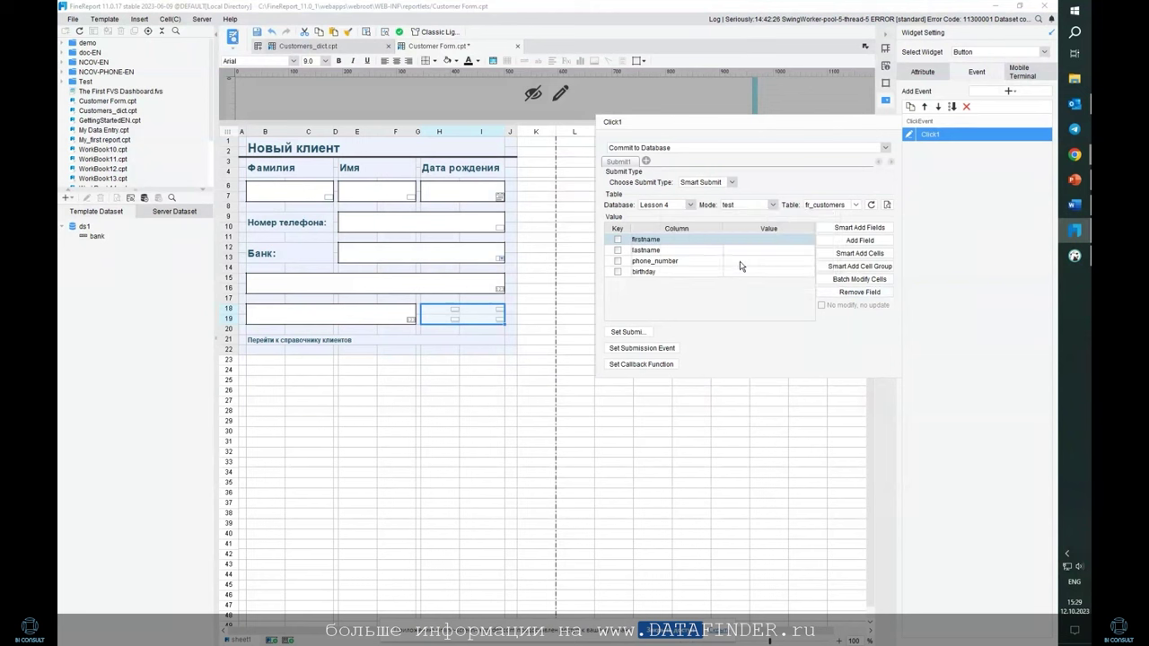
Map firstname, lastname, phone_number, birthday to cells E6, B6, E9, H6
{"action": "left_click", "coordinate": [860, 254]}
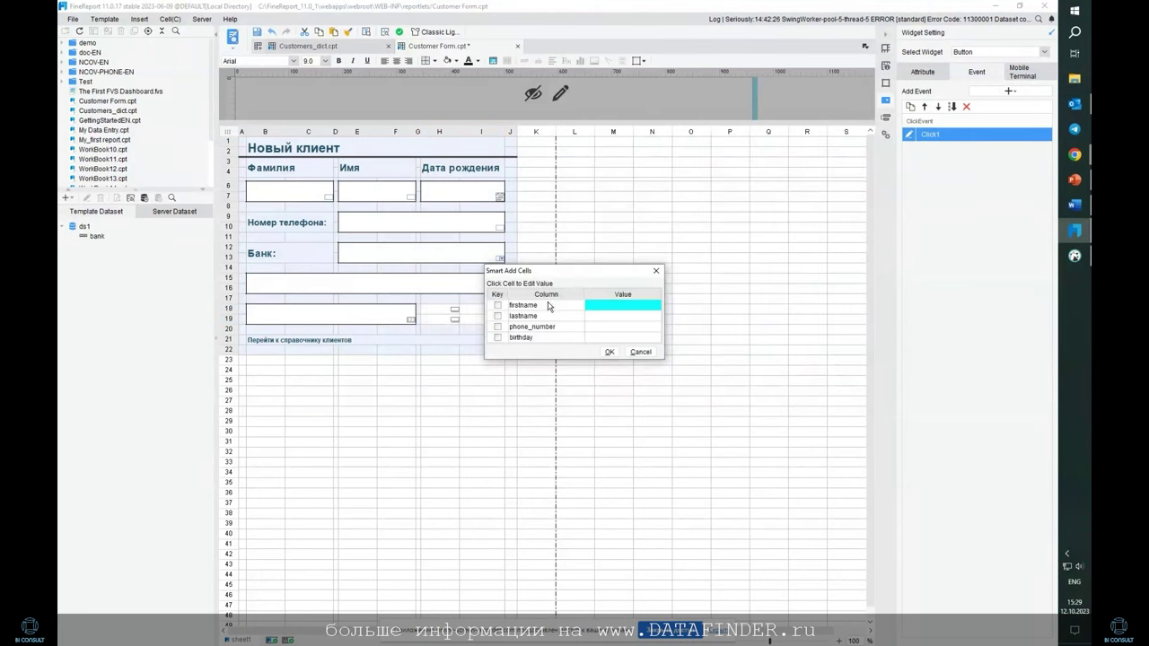
{"action": "left_click", "coordinate": [368, 193]}
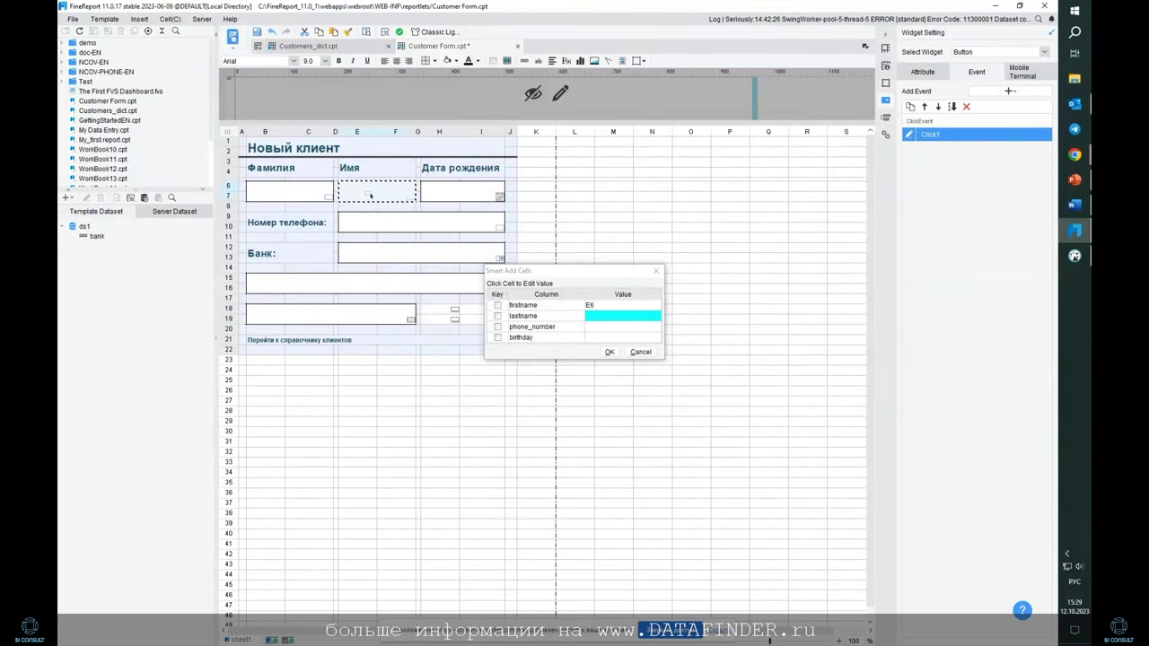
{"action": "left_click", "coordinate": [282, 193]}
{"action": "left_click", "coordinate": [413, 223]}
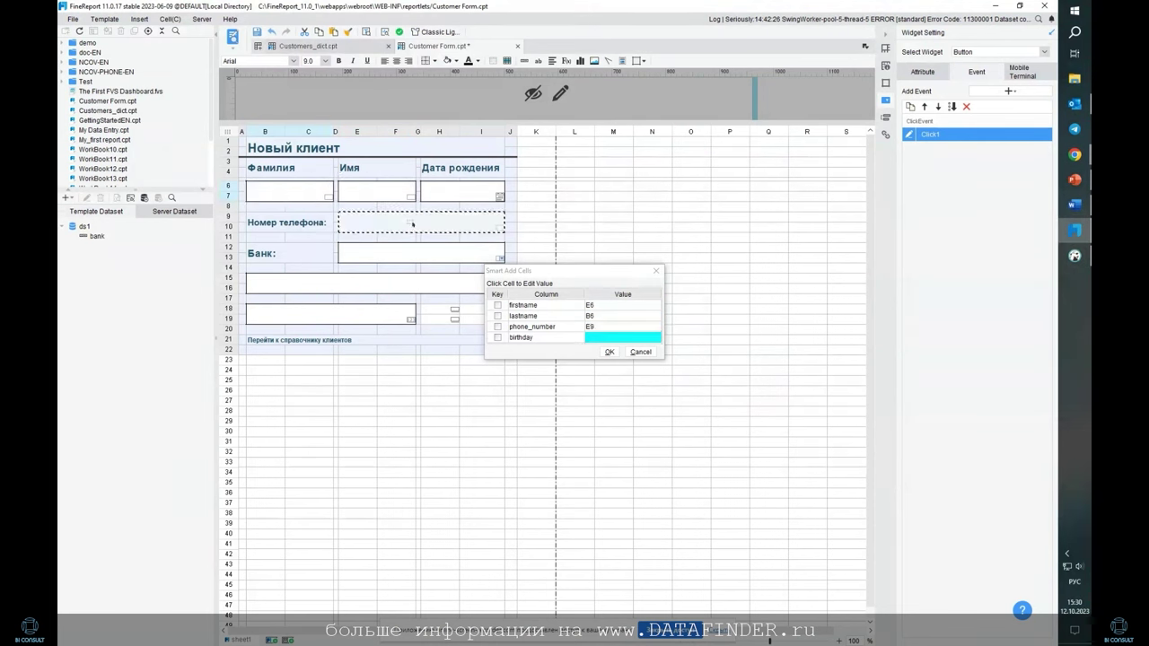
{"action": "left_click", "coordinate": [461, 191]}
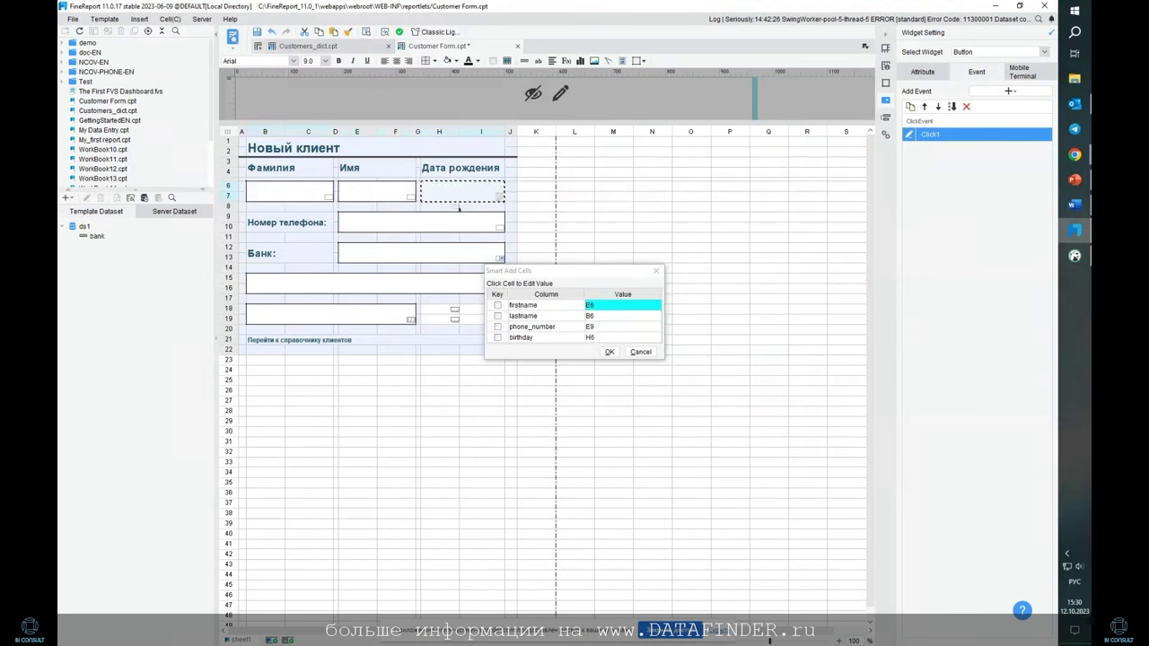
{"action": "left_click", "coordinate": [609, 352]}
{"action": "left_click", "coordinate": [645, 161]}
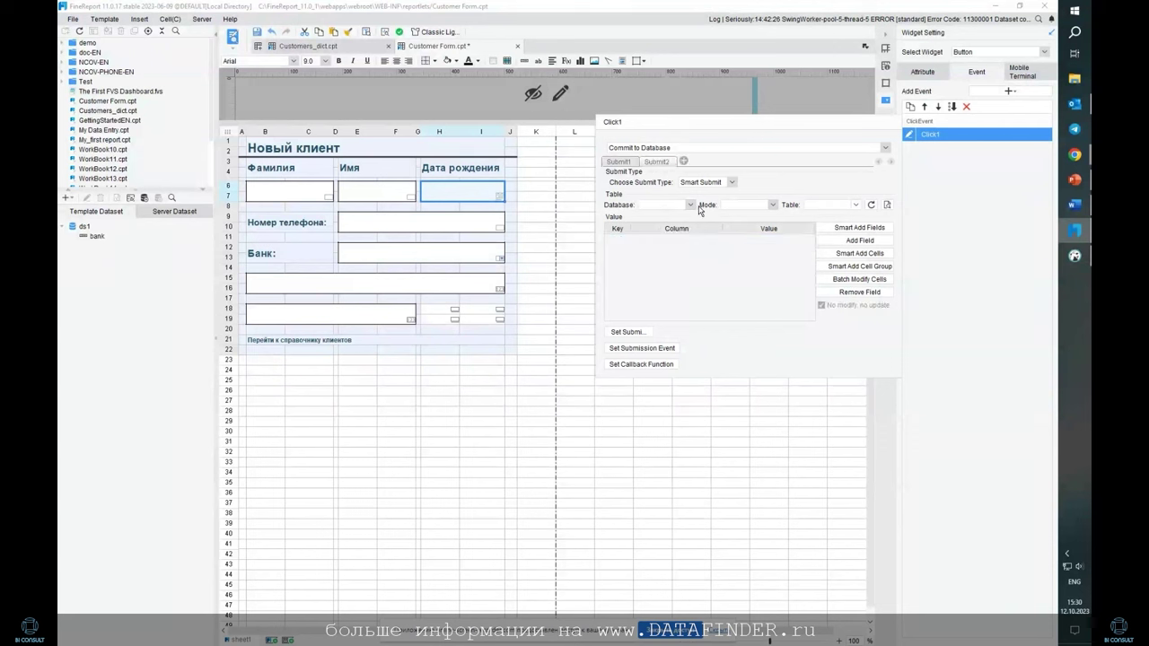
Point Submit2 at the Lesson 4 database, test_sales schema, test mode, and the tr_bank table
{"action": "left_click", "coordinate": [691, 205]}
{"action": "left_click", "coordinate": [667, 284]}
{"action": "left_click", "coordinate": [771, 205]}
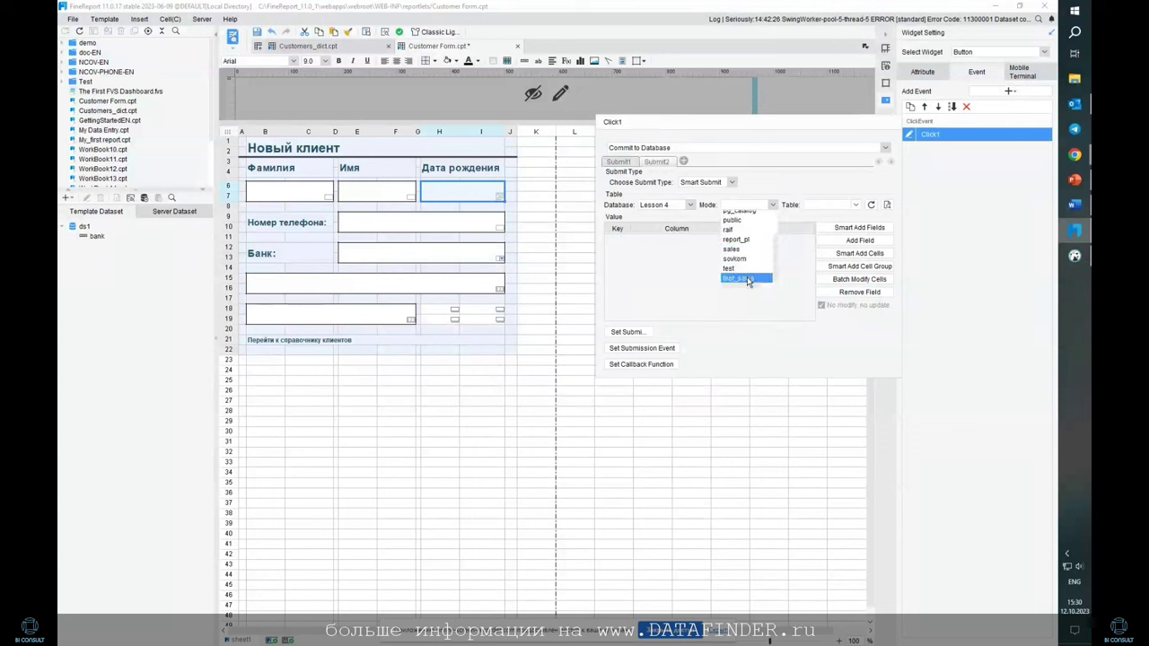
{"action": "left_click", "coordinate": [746, 278]}
{"action": "left_click", "coordinate": [771, 204]}
{"action": "left_click", "coordinate": [750, 267]}
{"action": "left_click", "coordinate": [857, 205]}
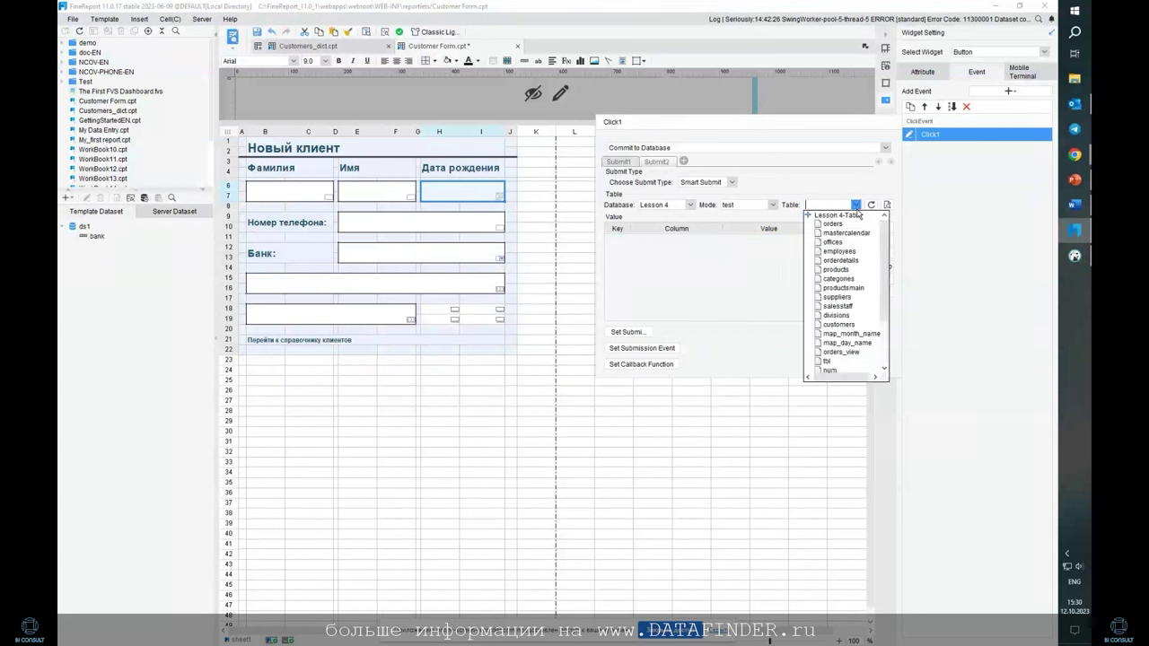
{"action": "type", "text": "tr_bank"}
{"action": "left_click", "coordinate": [853, 225]}
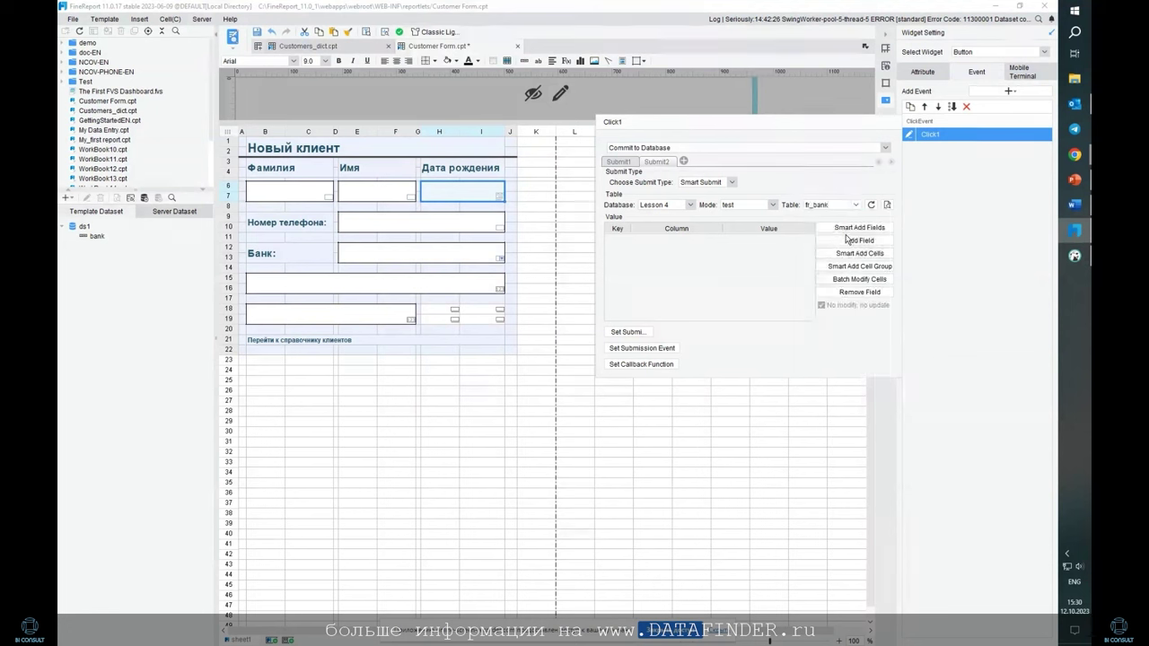
Smart-add the tr_bank fields bank, account_number and bic, leaving out customer_id
{"action": "left_click", "coordinate": [855, 228]}
{"action": "left_click", "coordinate": [499, 297]}
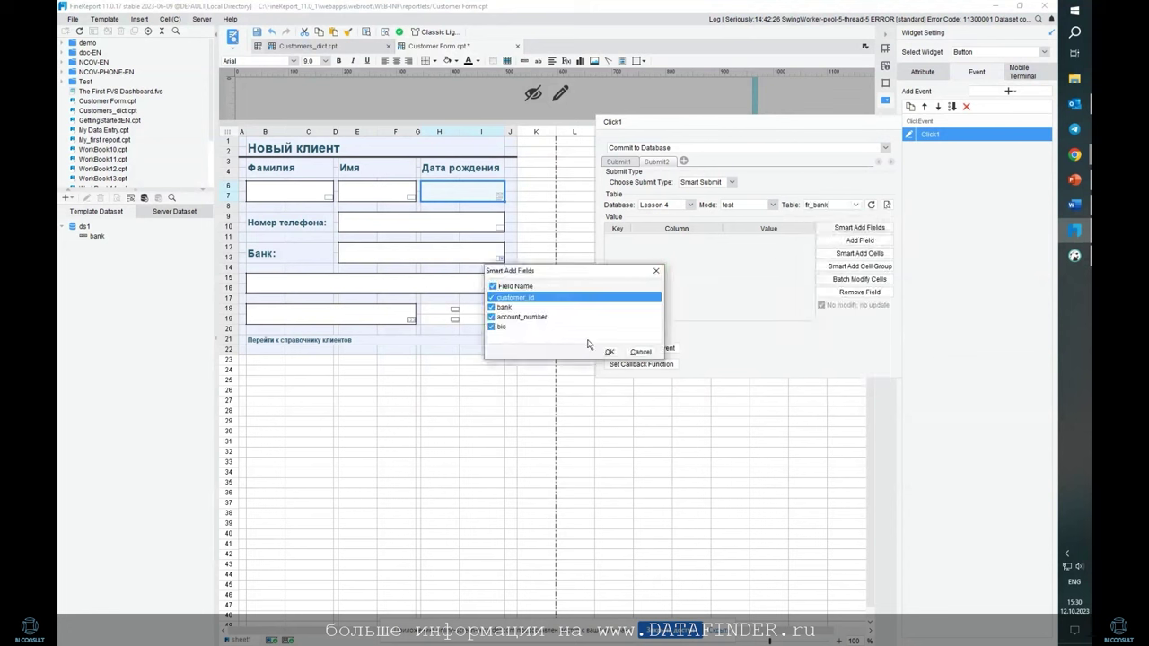
{"action": "left_click", "coordinate": [490, 297]}
{"action": "left_click", "coordinate": [609, 352]}
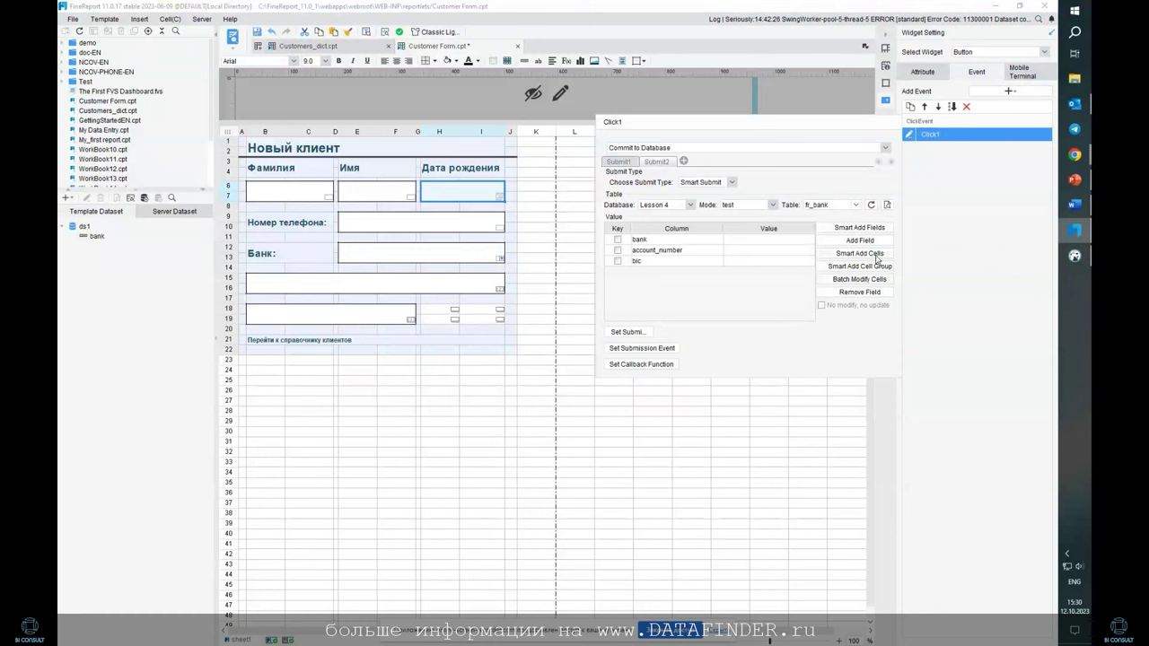
Link bank, account_number and bic to cells E12, B15 and B18, then check the commit settings
{"action": "left_click", "coordinate": [877, 255]}
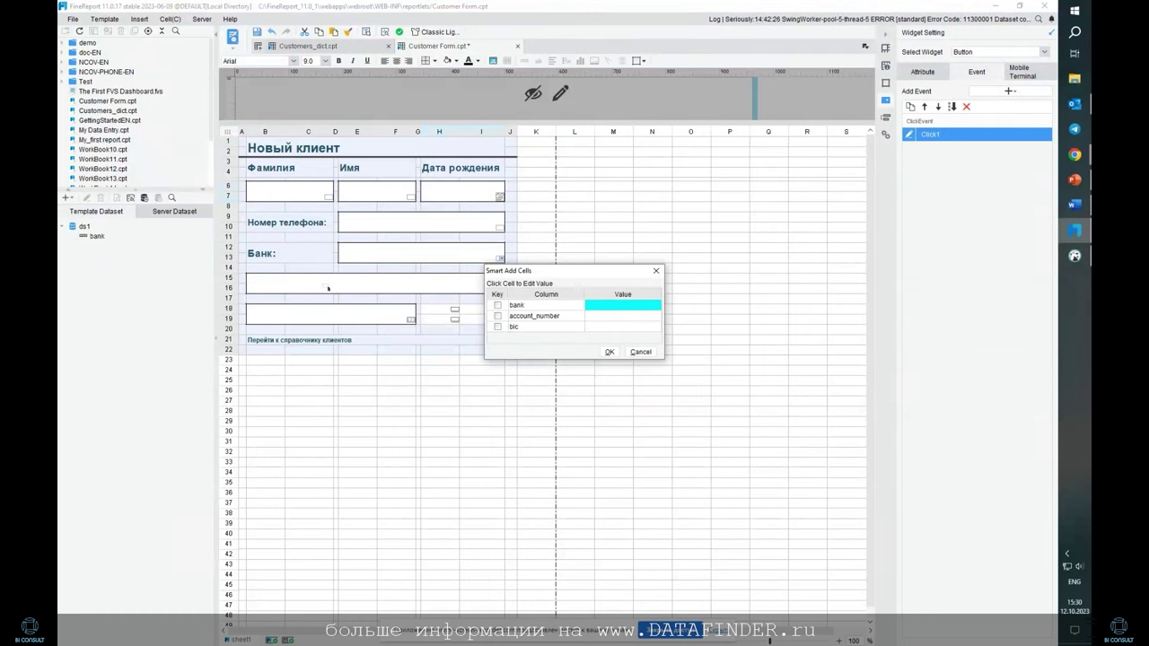
{"action": "left_click", "coordinate": [385, 262]}
{"action": "left_click", "coordinate": [352, 285]}
{"action": "left_click", "coordinate": [330, 314]}
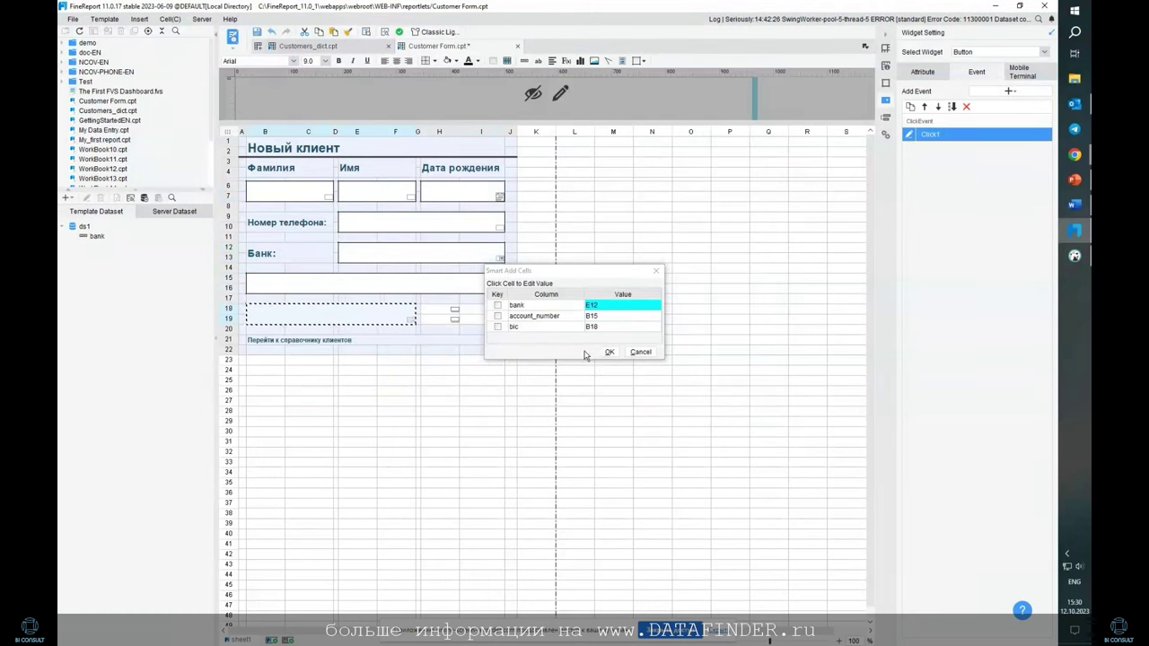
{"action": "left_click", "coordinate": [608, 351]}
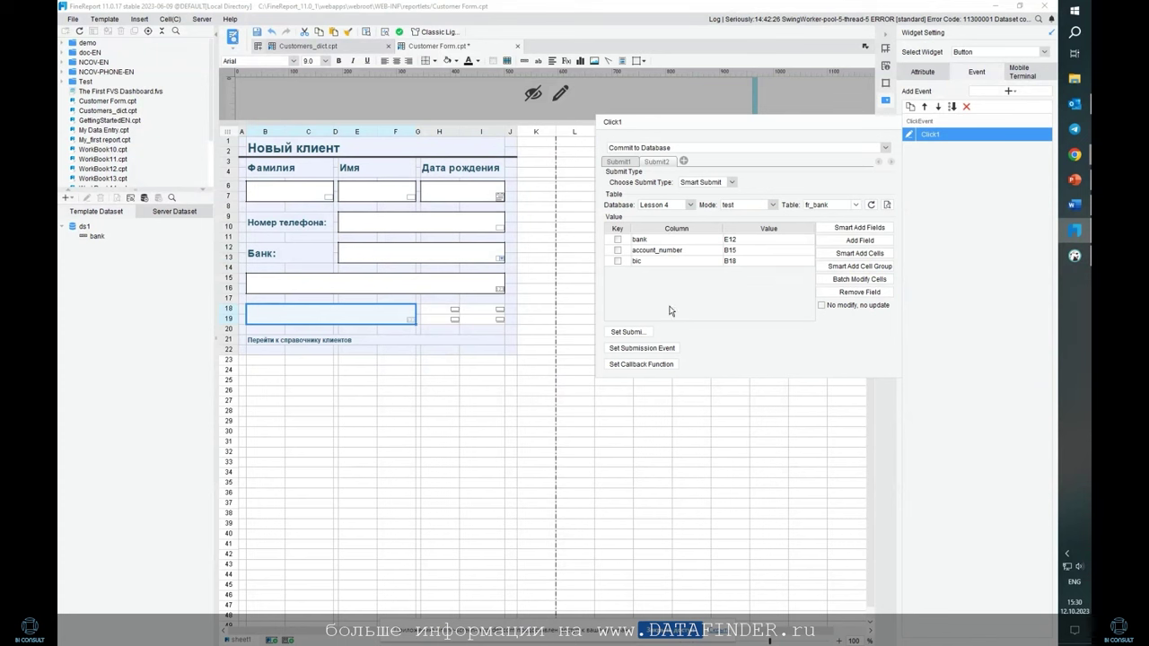
{"action": "left_click", "coordinate": [953, 176]}
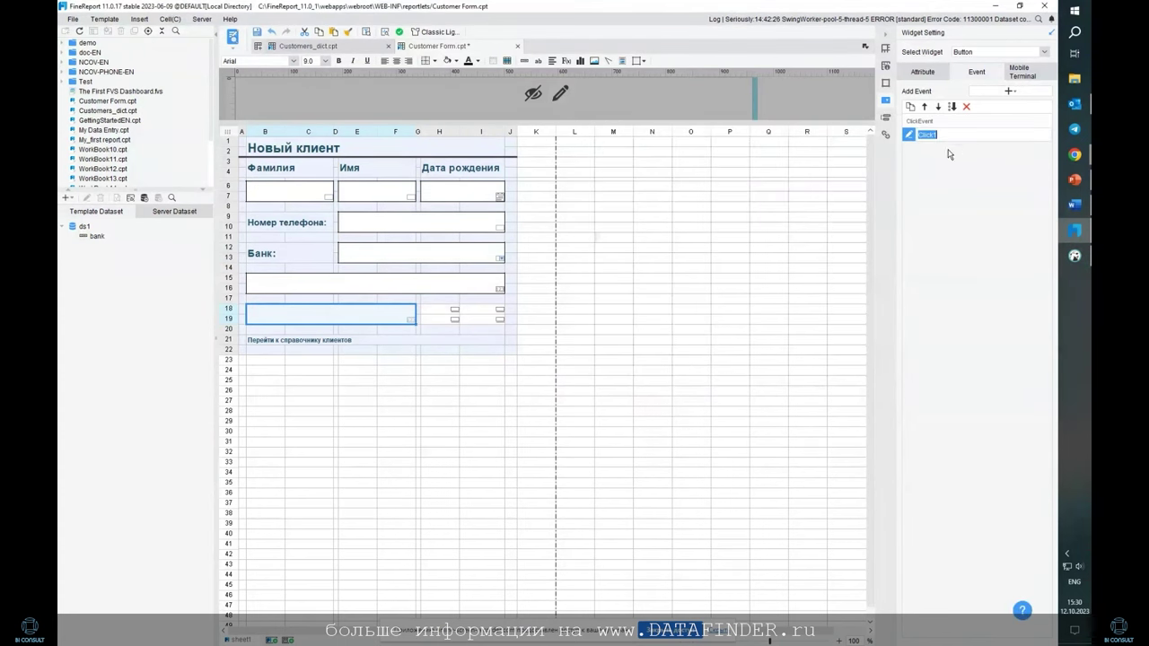
{"action": "left_click", "coordinate": [910, 134]}
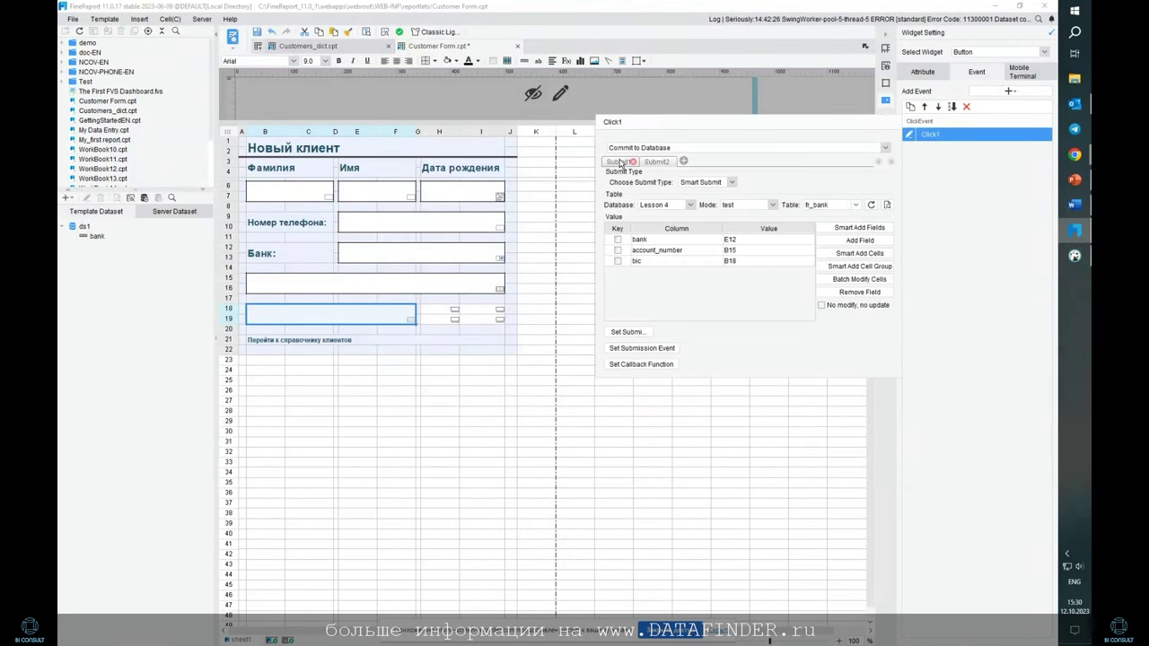
{"action": "left_click", "coordinate": [1037, 260]}
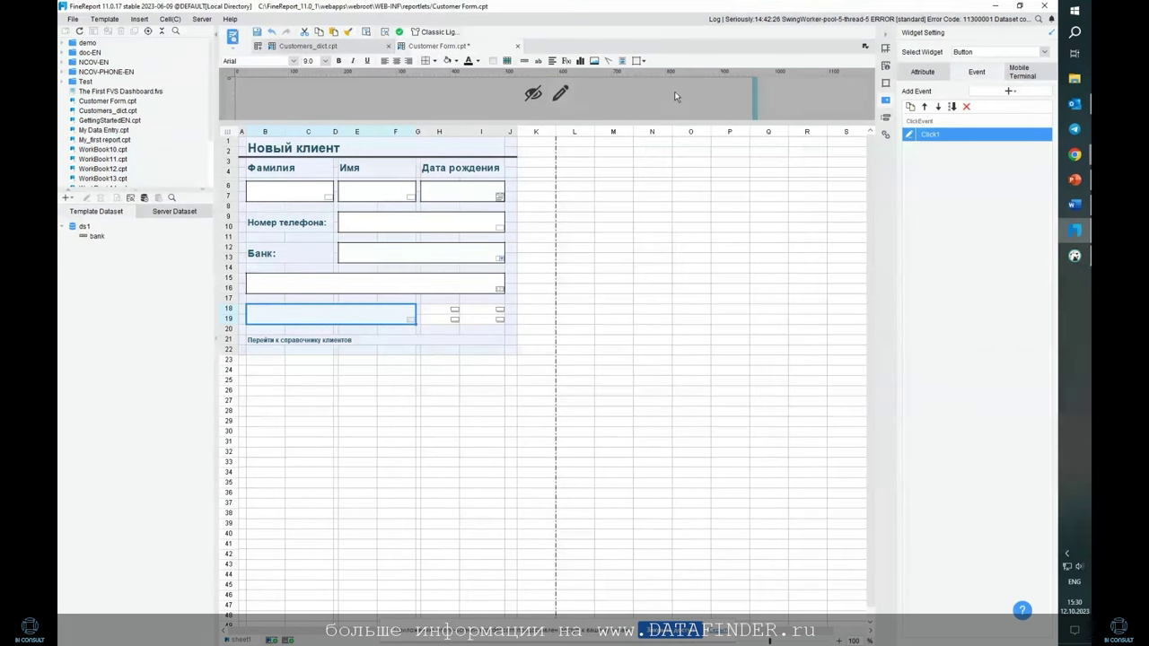
With the H18:I19 submit button selected, confirm the prompt and switch to Data Entry Preview
{"action": "left_click", "coordinate": [456, 313]}
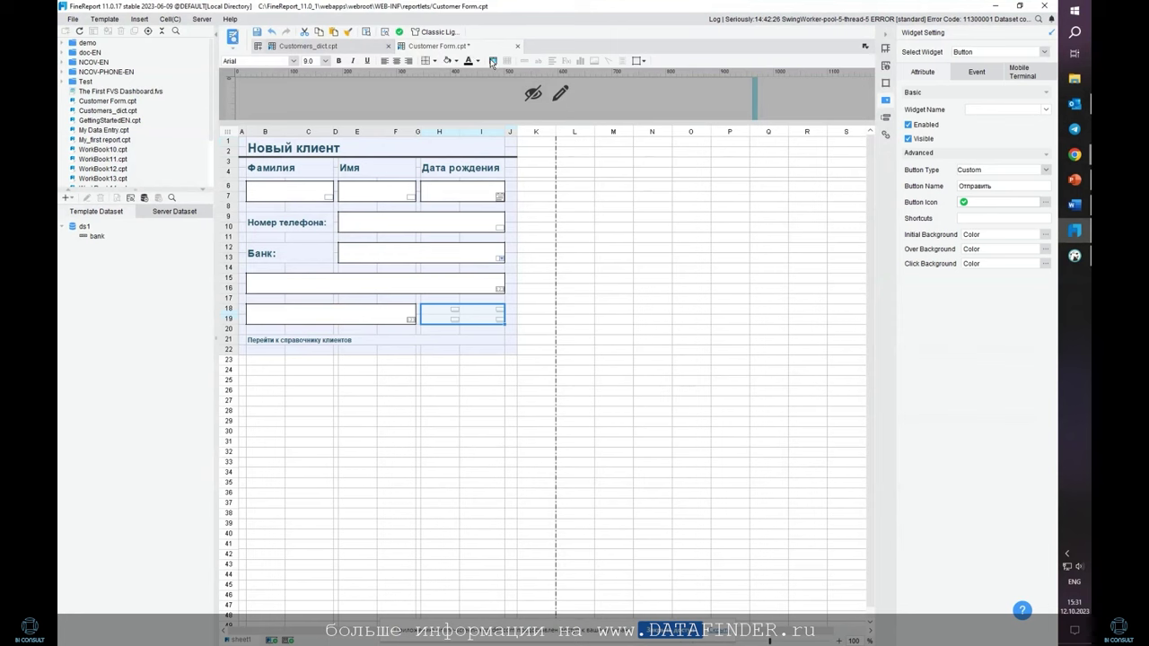
{"action": "left_click", "coordinate": [492, 61]}
{"action": "left_click", "coordinate": [538, 343]}
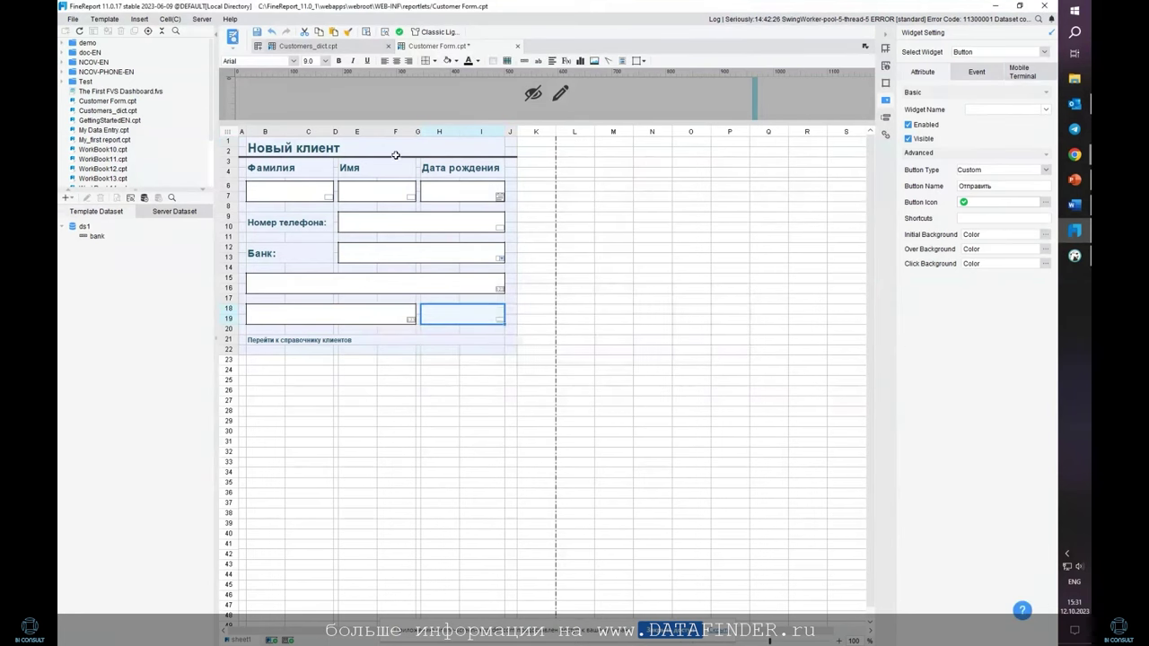
{"action": "left_click", "coordinate": [232, 37]}
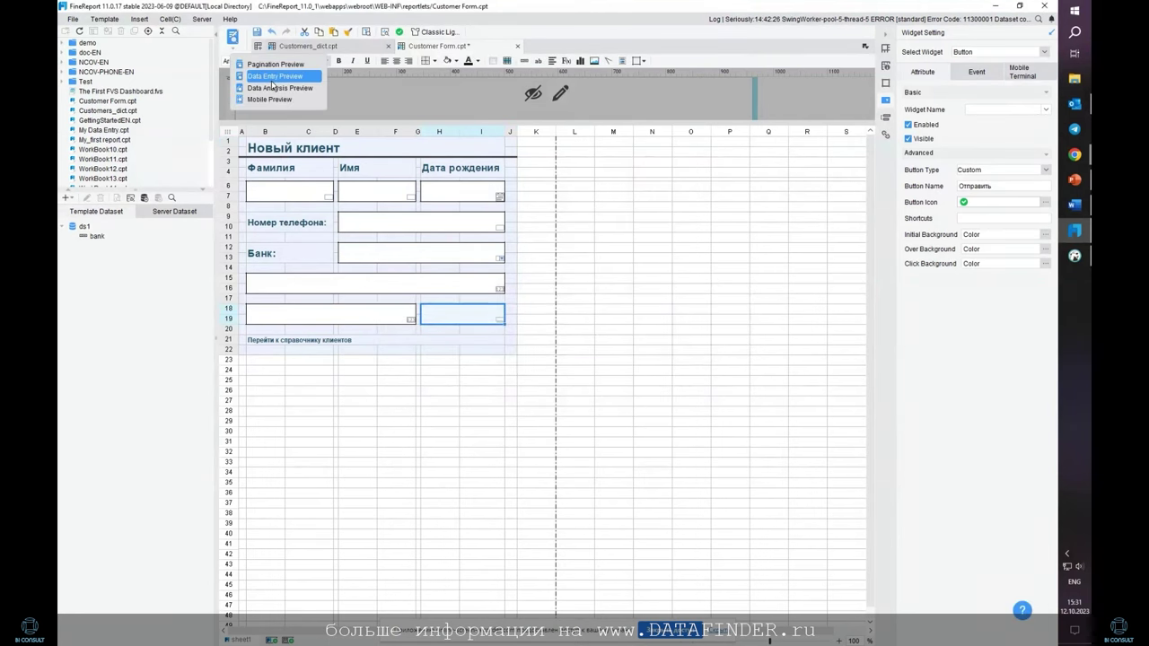
{"action": "left_click", "coordinate": [269, 78]}
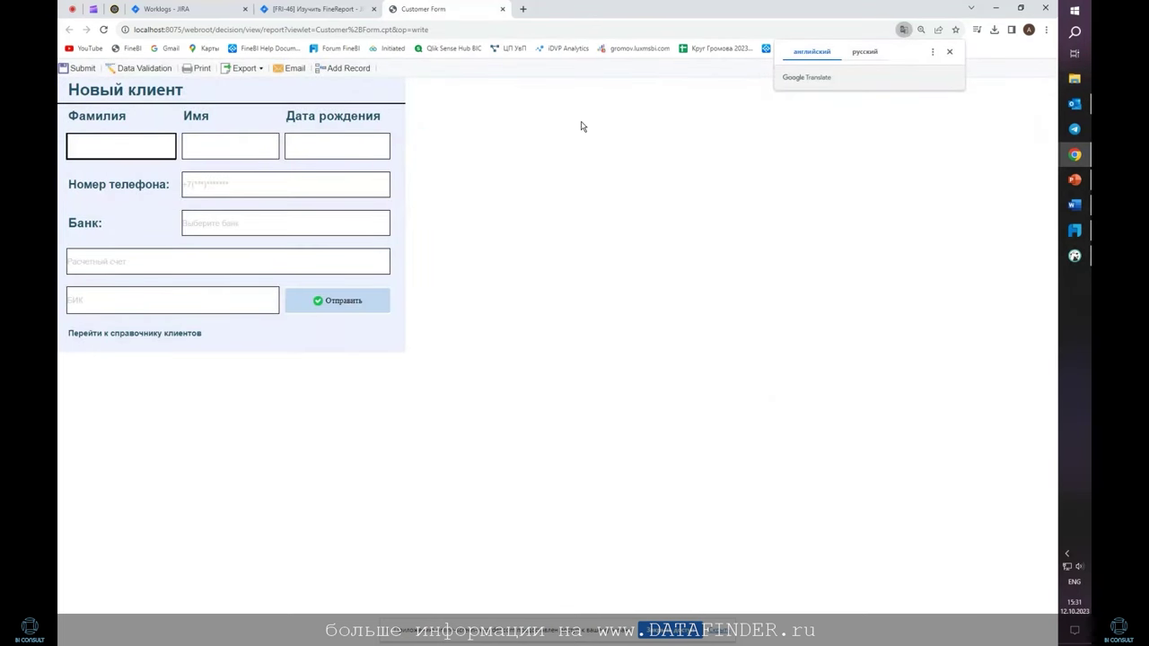
{"action": "left_click", "coordinate": [123, 147]}
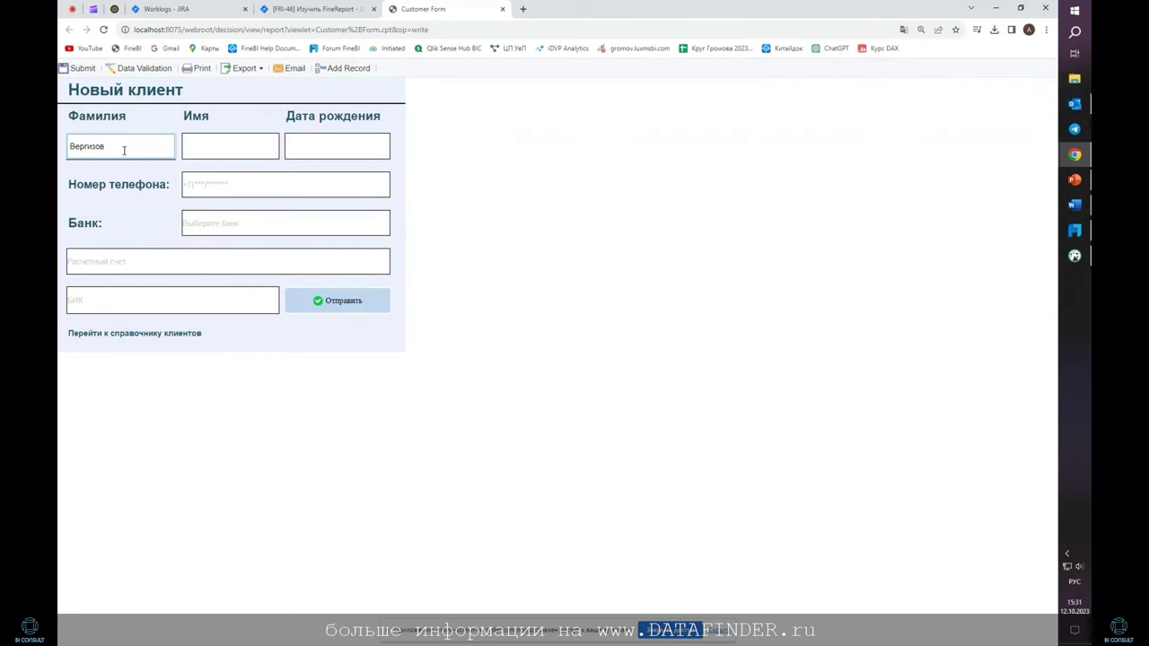
{"action": "left_click", "coordinate": [194, 142]}
{"action": "type", "text": "Арсений"}
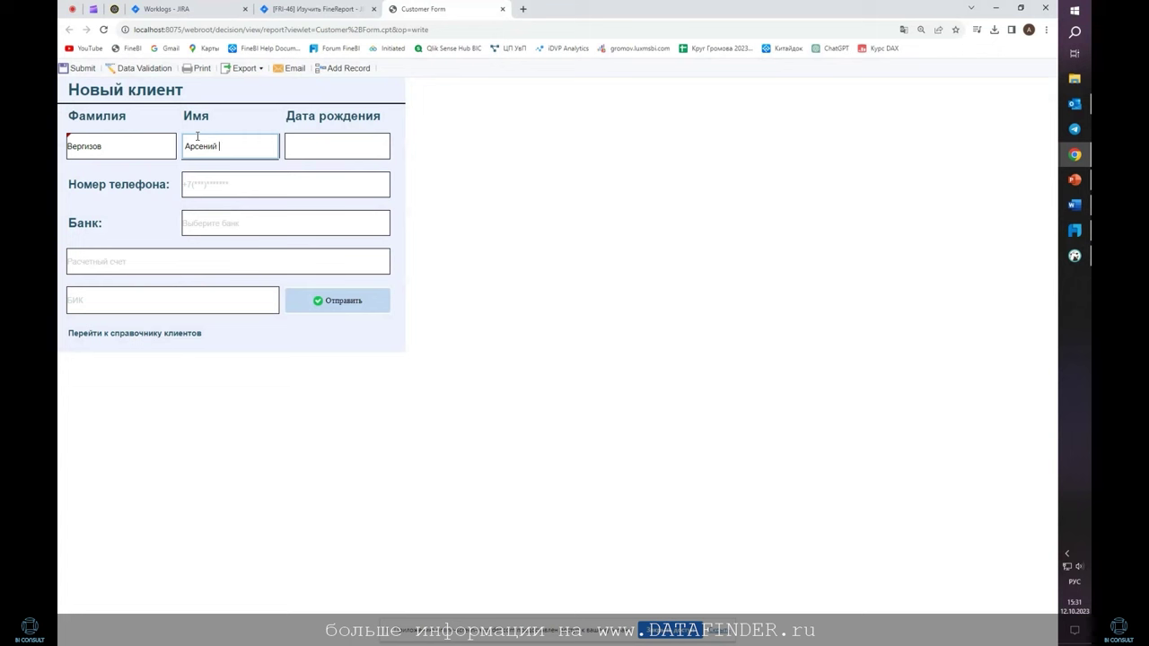
{"action": "left_click", "coordinate": [366, 145]}
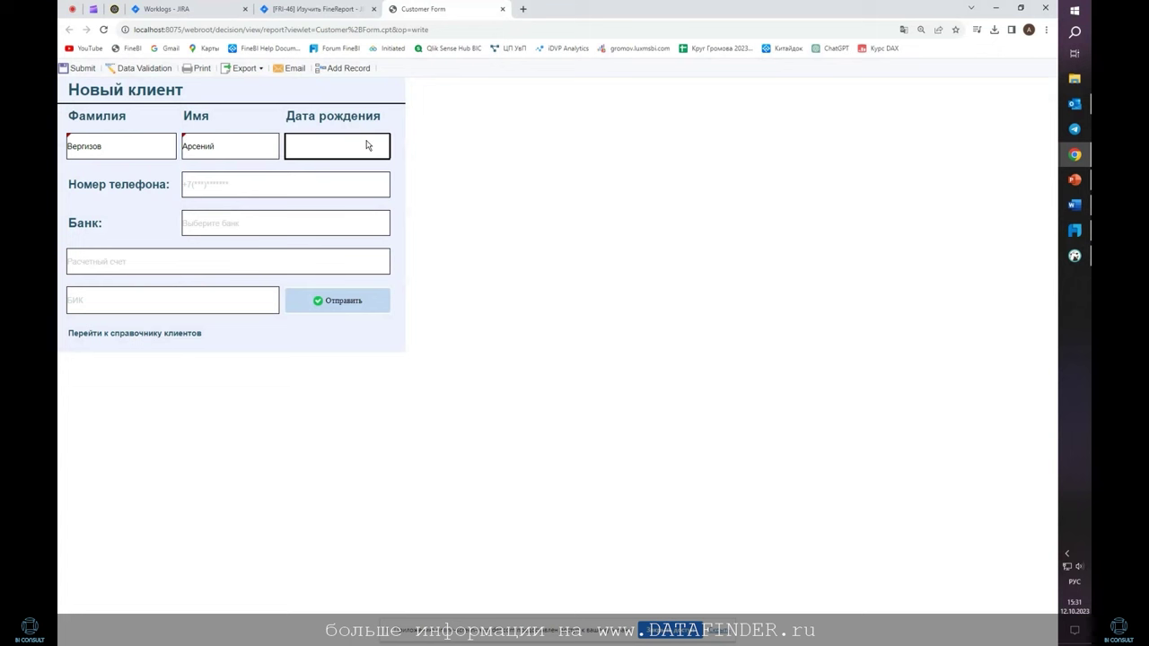
{"action": "left_click", "coordinate": [382, 146]}
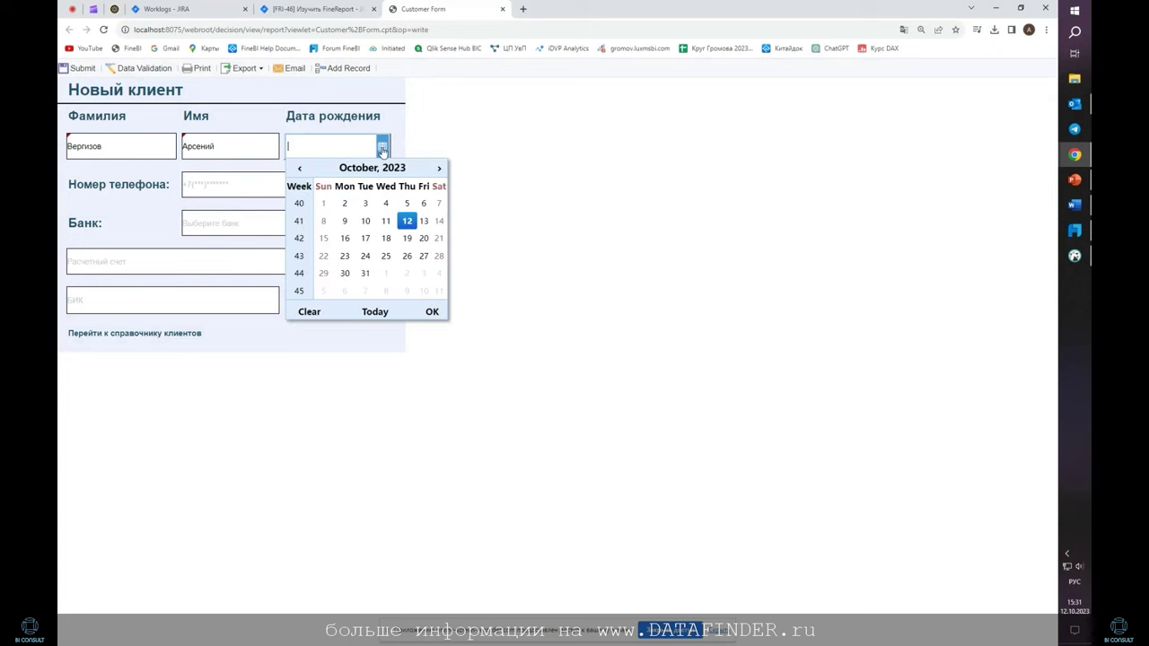
{"action": "left_click", "coordinate": [368, 169]}
{"action": "left_click", "coordinate": [309, 230]}
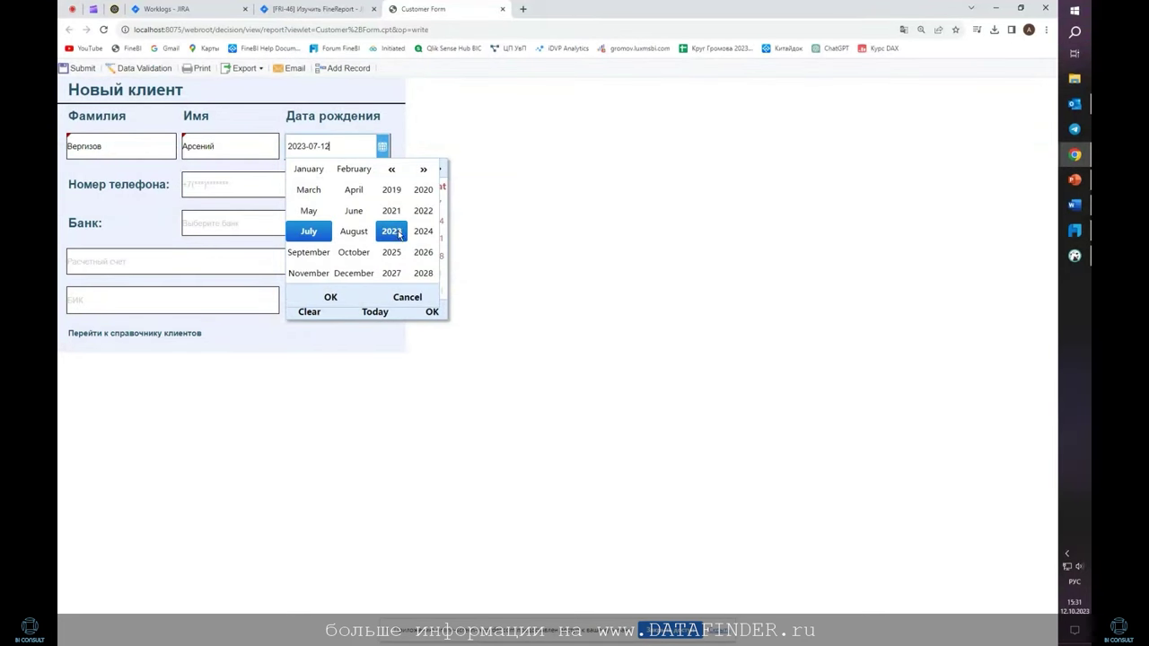
{"action": "left_click", "coordinate": [391, 170]}
{"action": "left_click", "coordinate": [391, 170]}
{"action": "left_click", "coordinate": [392, 169]}
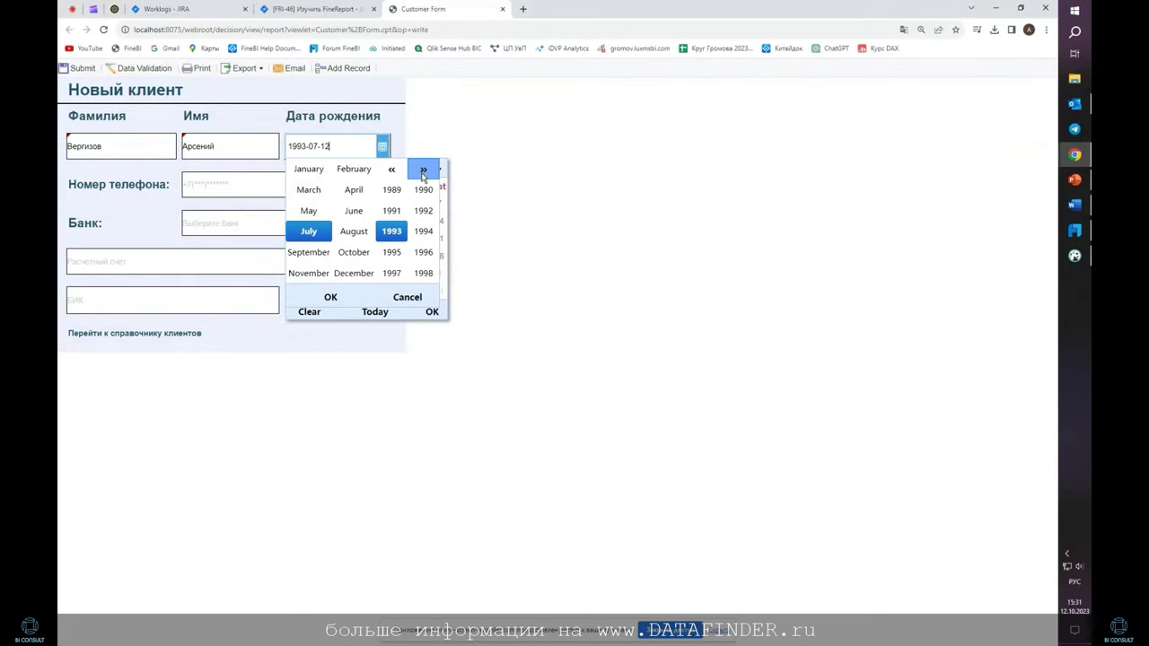
{"action": "left_click", "coordinate": [422, 230]}
{"action": "left_click", "coordinate": [372, 300]}
{"action": "left_click", "coordinate": [431, 312]}
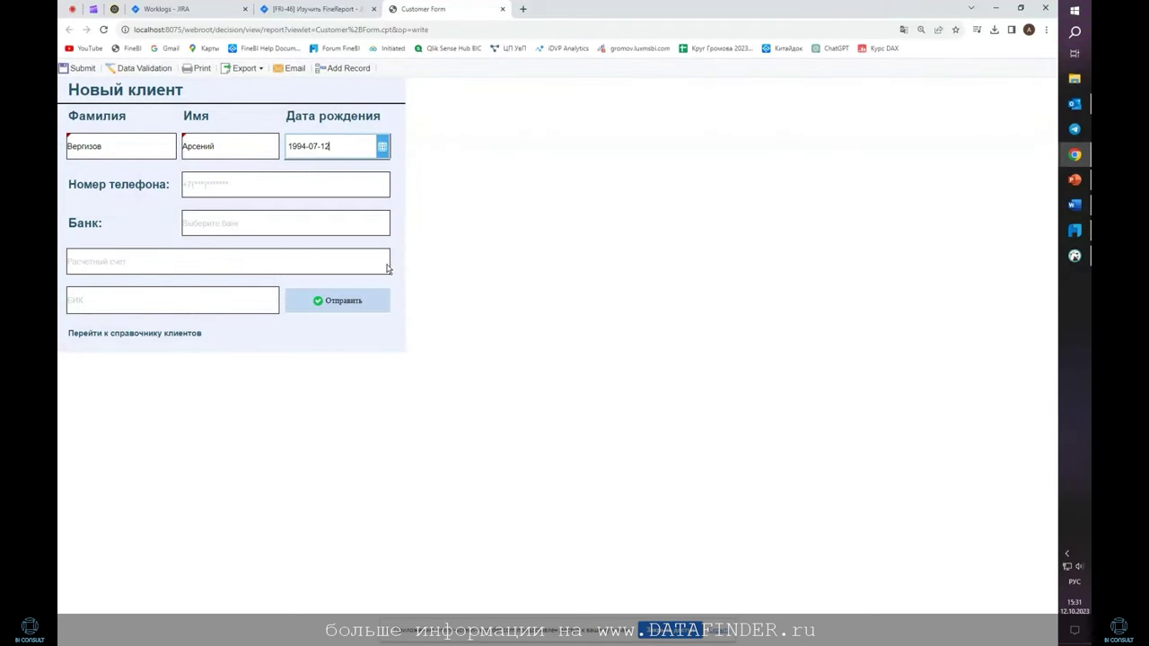
Enter the client's phone number and choose VTB as the bank
{"action": "left_click", "coordinate": [242, 185]}
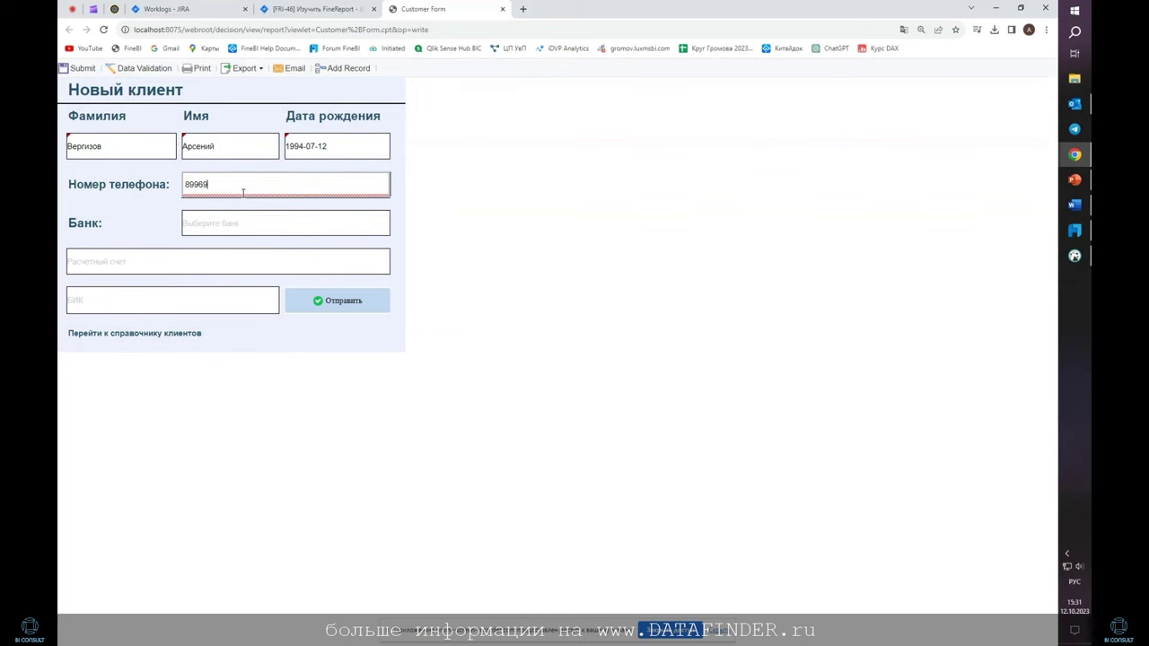
{"action": "left_click", "coordinate": [183, 224]}
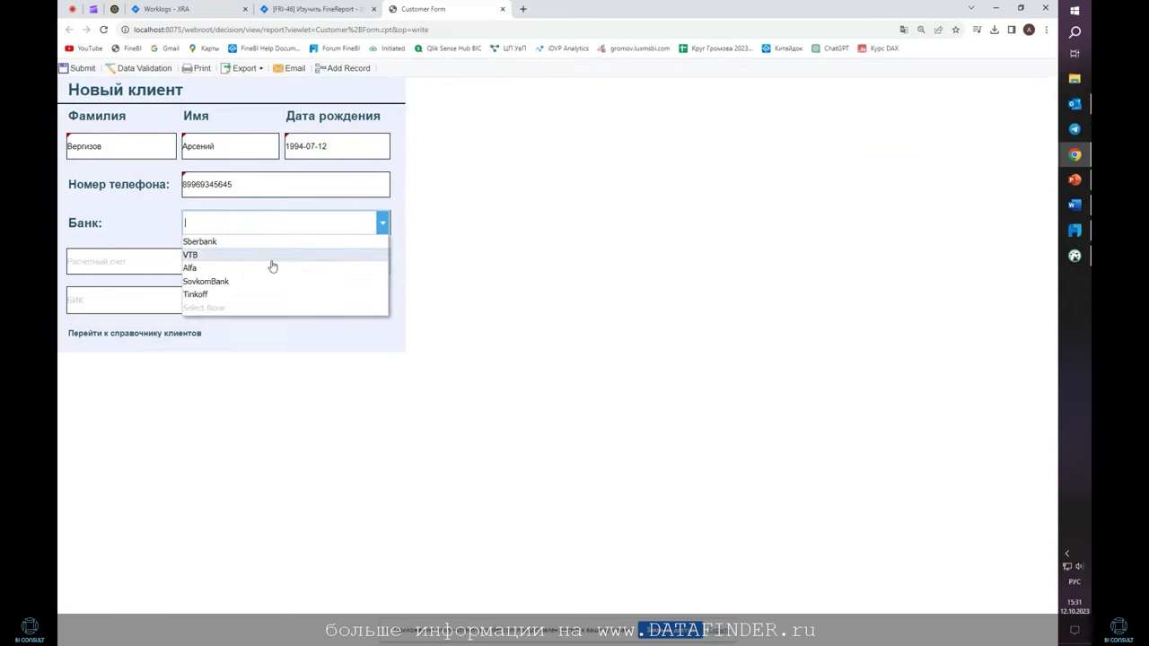
{"action": "left_click", "coordinate": [270, 253]}
Enter the account number and BIC, submit with Отправить, and open the client registry
{"action": "left_click", "coordinate": [196, 258]}
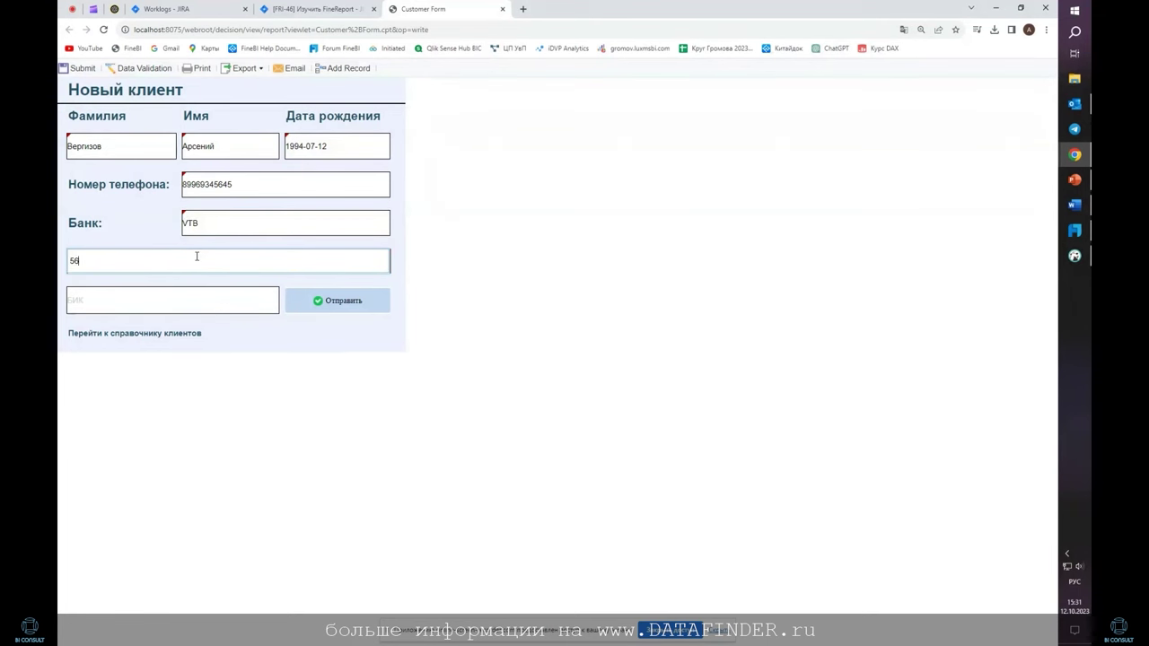
{"action": "left_click", "coordinate": [198, 307]}
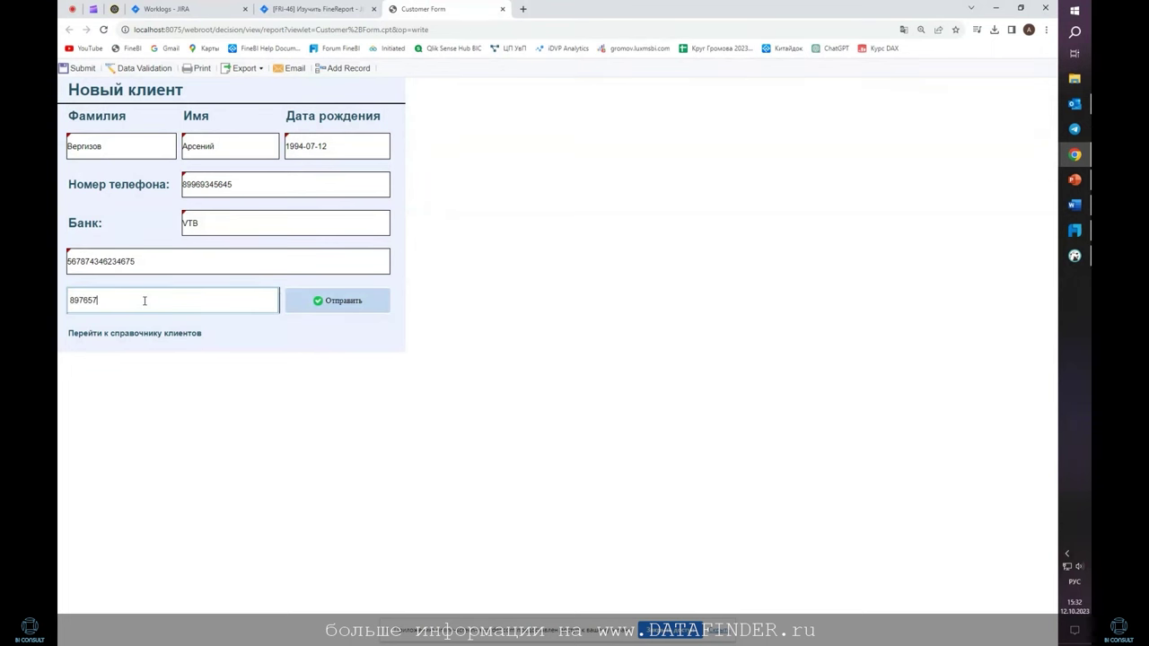
{"action": "type", "text": "89765764"}
{"action": "left_click", "coordinate": [350, 303]}
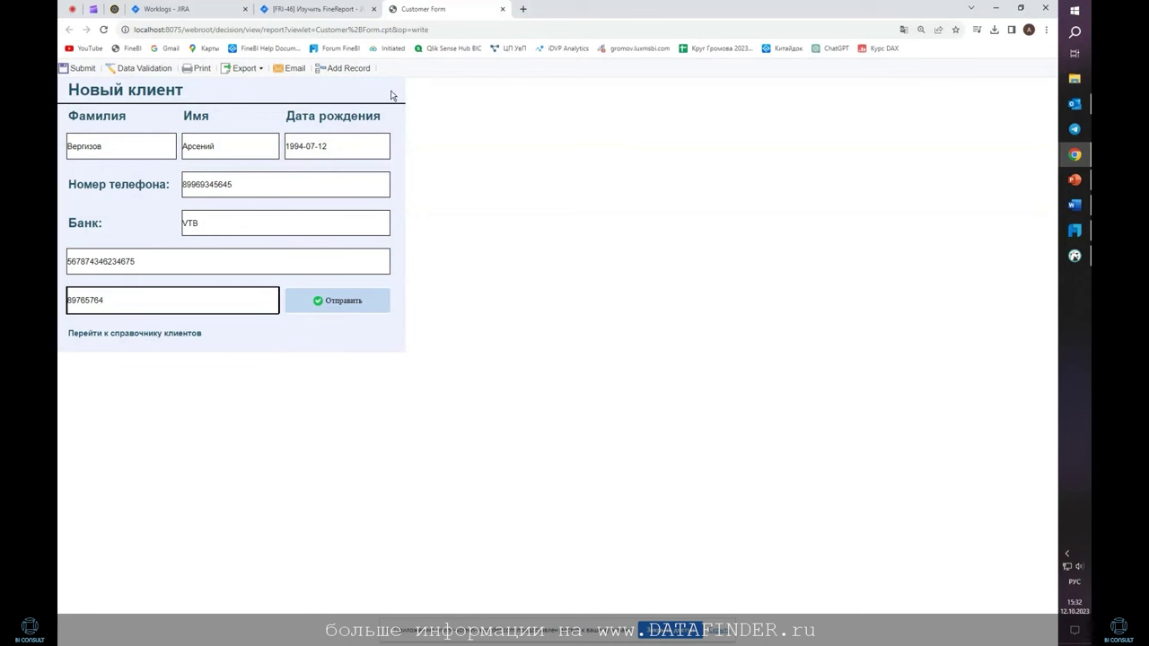
{"action": "left_click", "coordinate": [182, 334]}
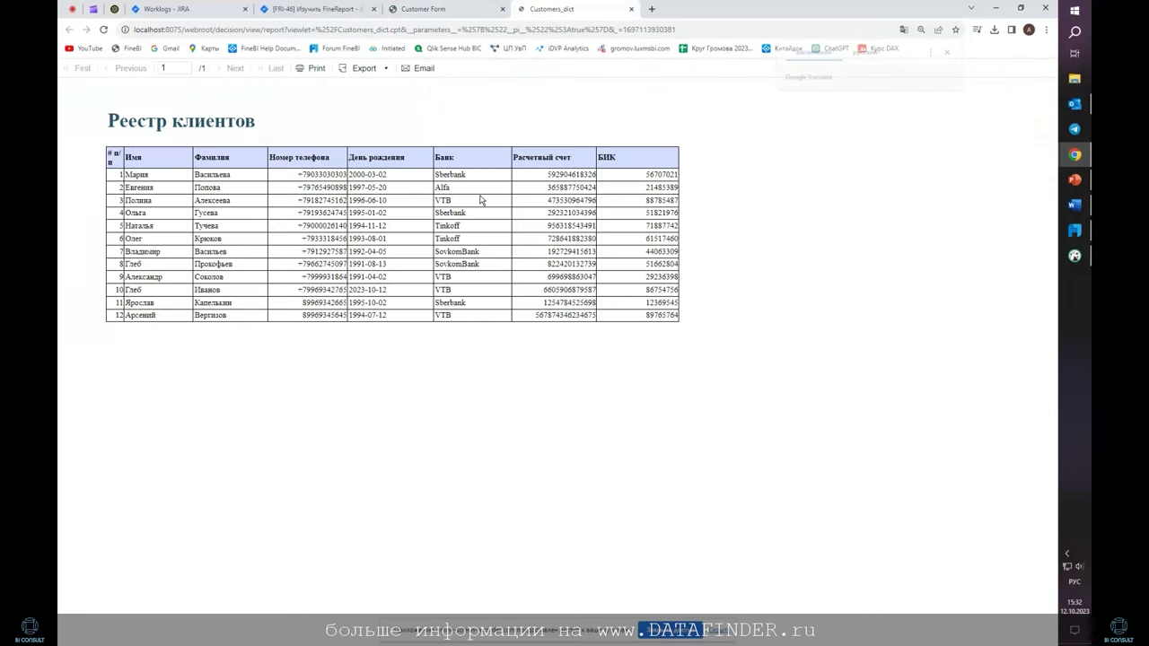